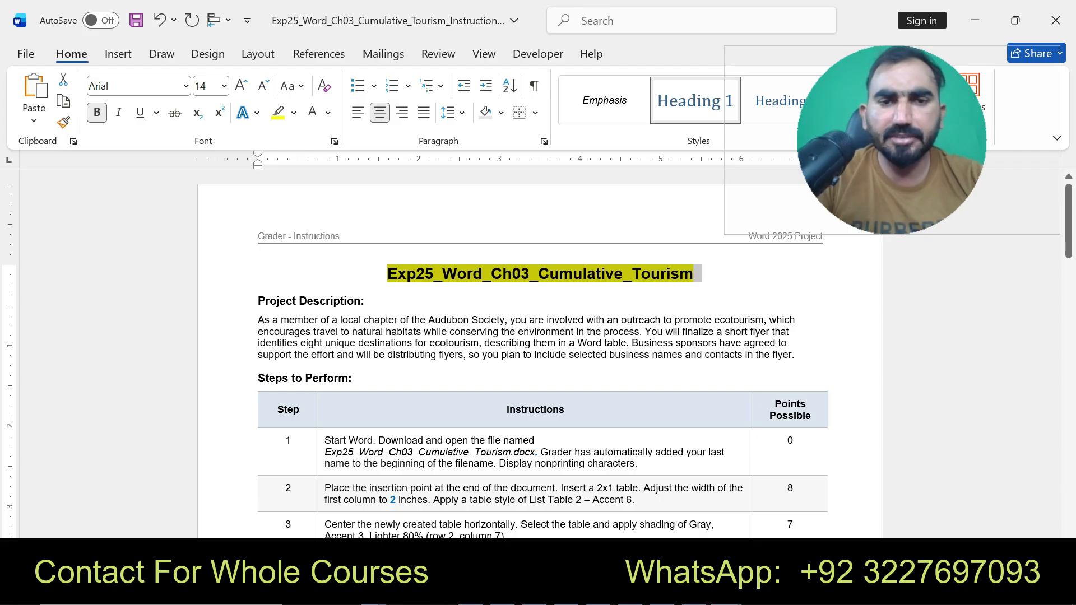
{"action": "key", "text": "ctrl+z"}
{"action": "key", "text": "Right"}
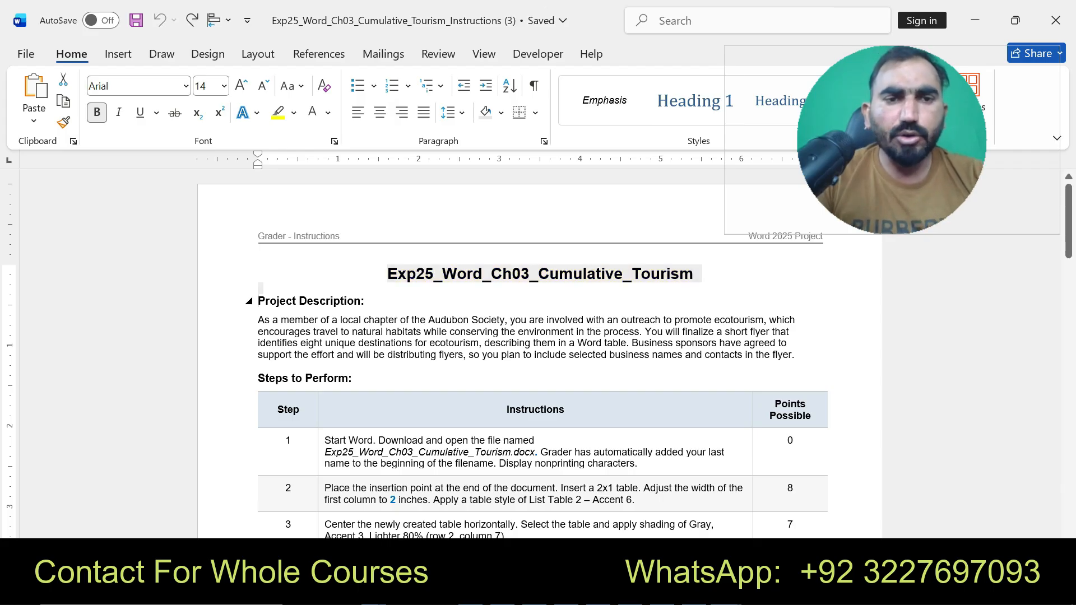
{"action": "left_click_drag", "start_coordinate": [258, 300], "coordinate": [602, 331]}
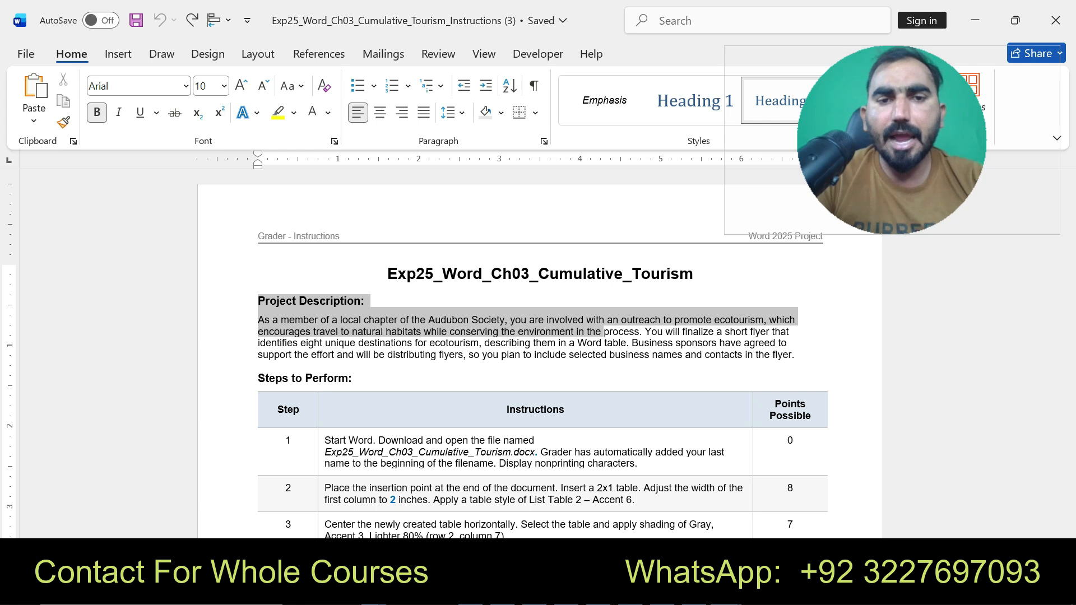
{"action": "left_click_drag", "start_coordinate": [604, 332], "coordinate": [799, 356]}
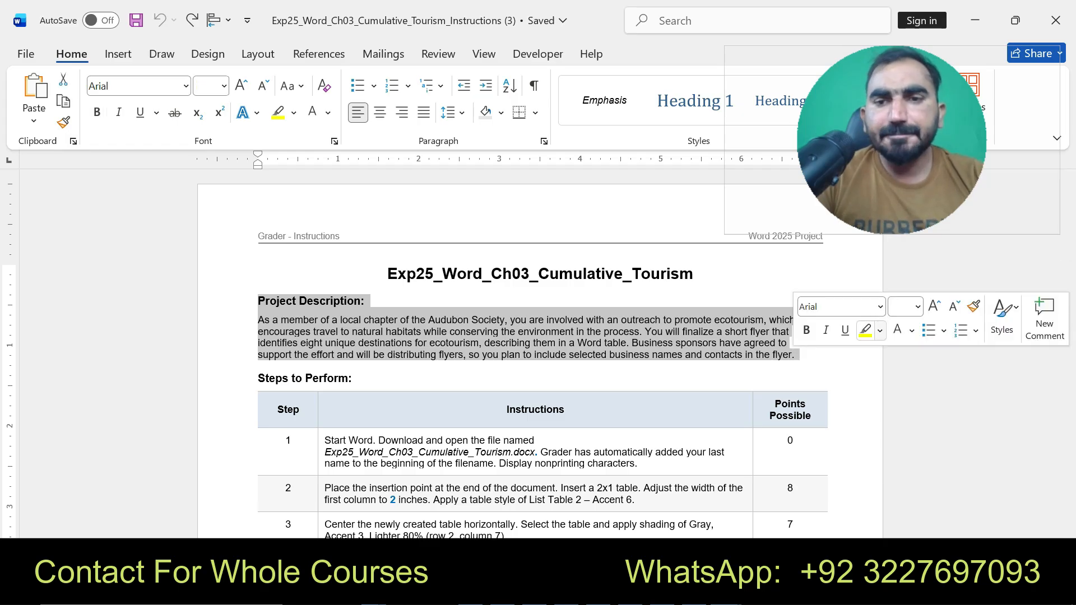
{"action": "left_click", "coordinate": [865, 331]}
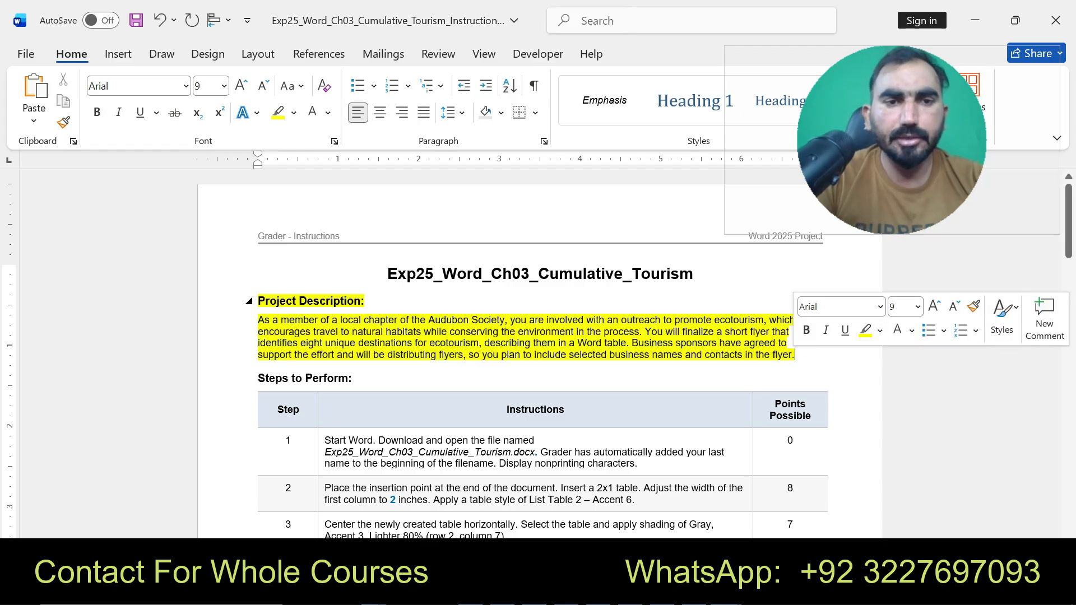
{"action": "left_click_drag", "start_coordinate": [259, 301], "coordinate": [796, 355]}
{"action": "key", "text": "ctrl+z"}
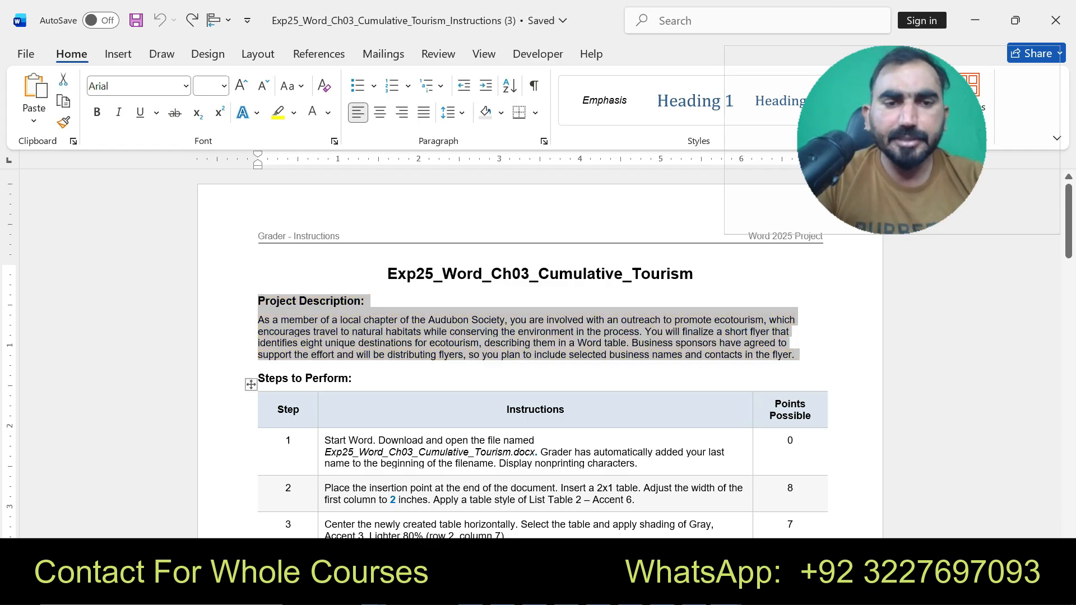
- Read step 1 of the grader instructions and compare it with the ecotourism flyer document
{"action": "left_click_drag", "start_coordinate": [325, 440], "coordinate": [635, 463]}
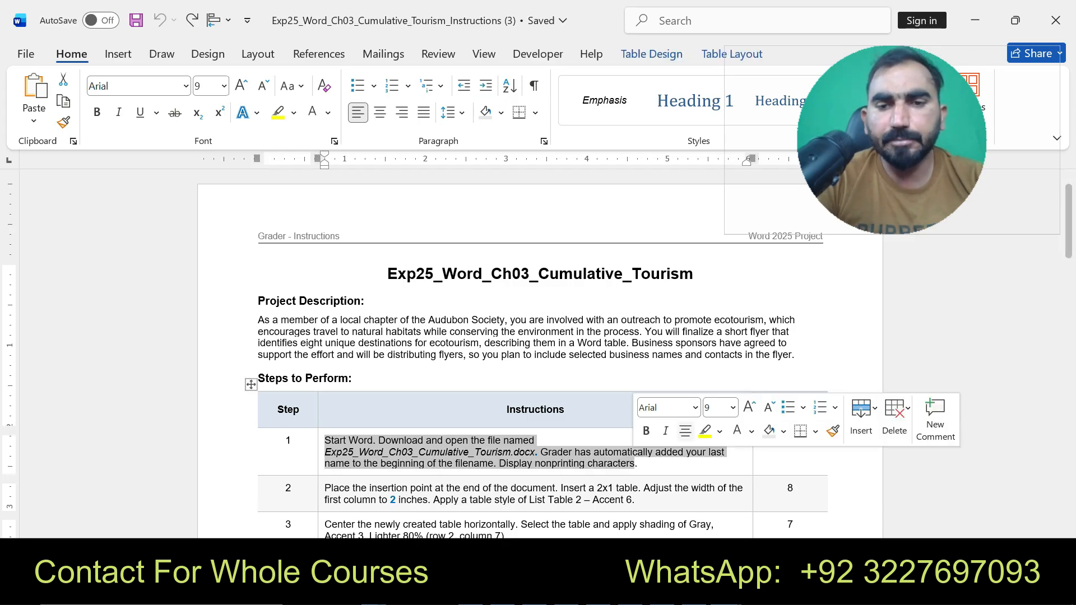
{"action": "left_click", "coordinate": [705, 431]}
{"action": "mouse_move", "coordinate": [724, 593]}
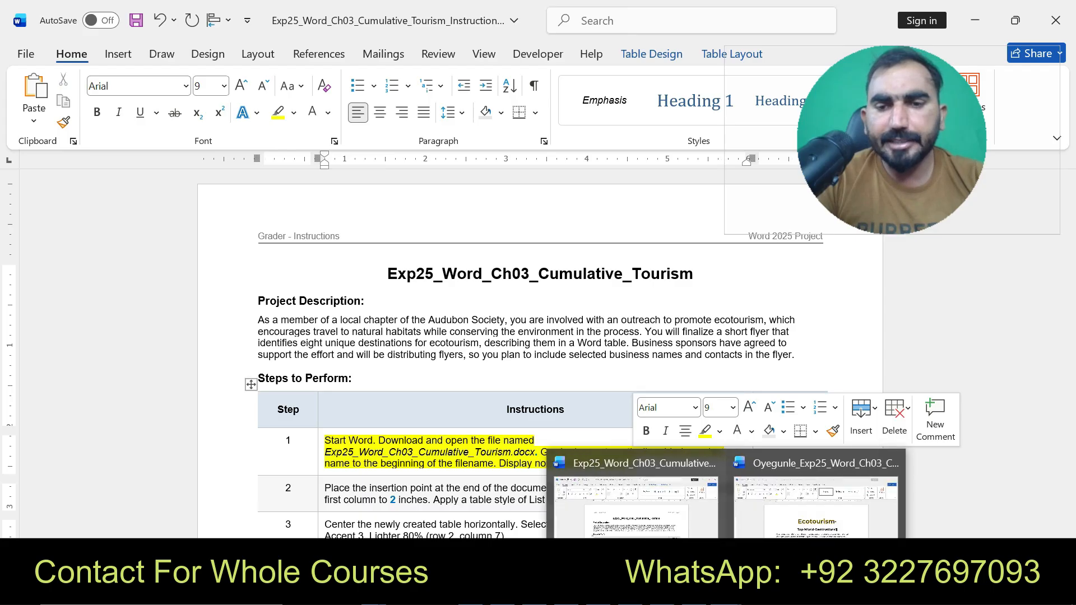
{"action": "left_click", "coordinate": [786, 552]}
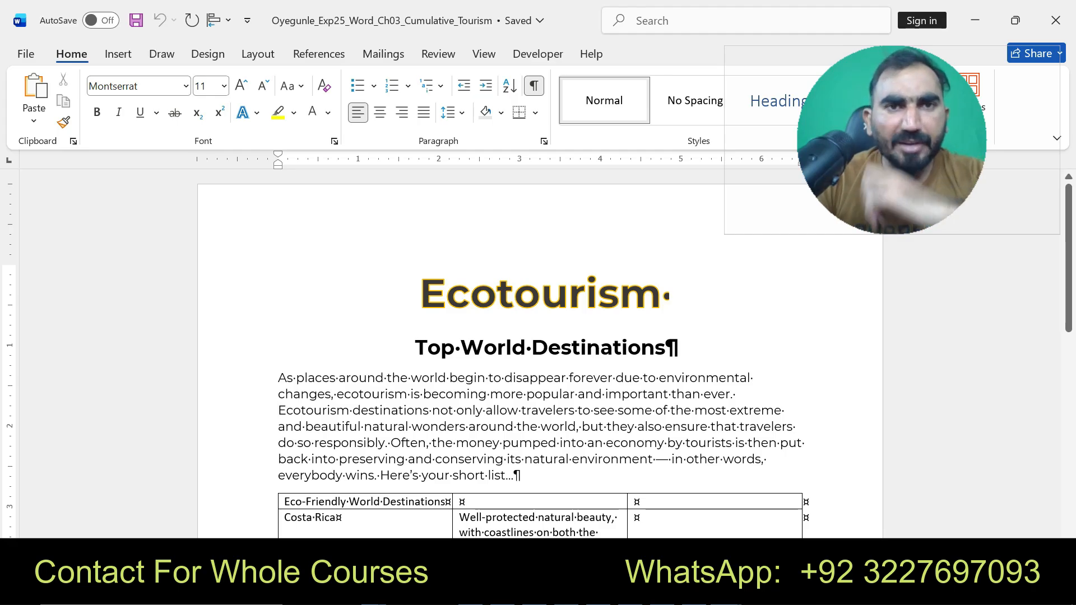
{"action": "left_click", "coordinate": [726, 592]}
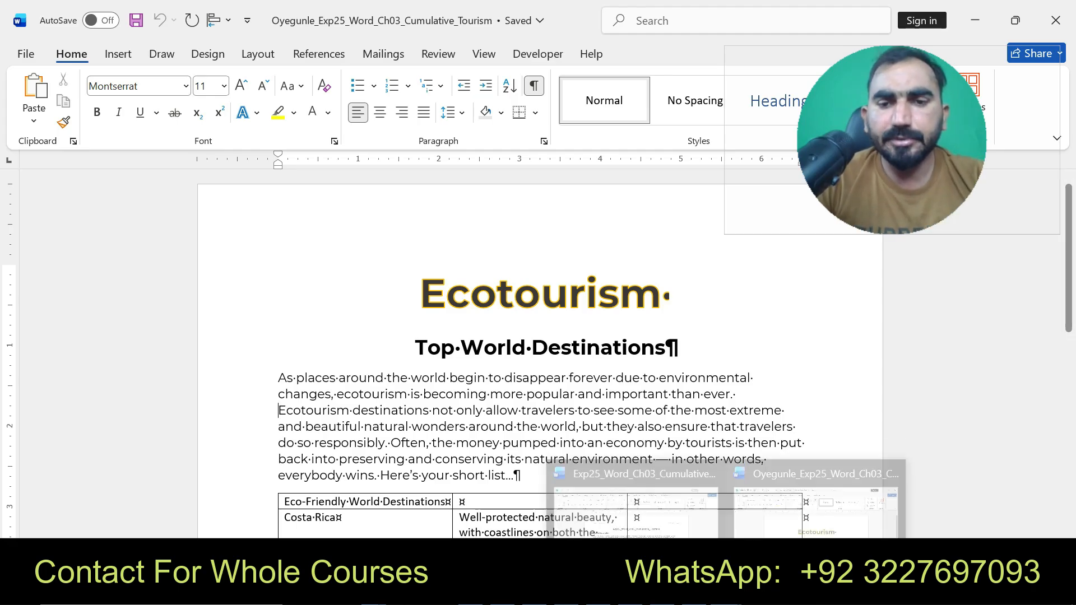
{"action": "left_click", "coordinate": [637, 502]}
{"action": "key", "text": "ctrl+z"}
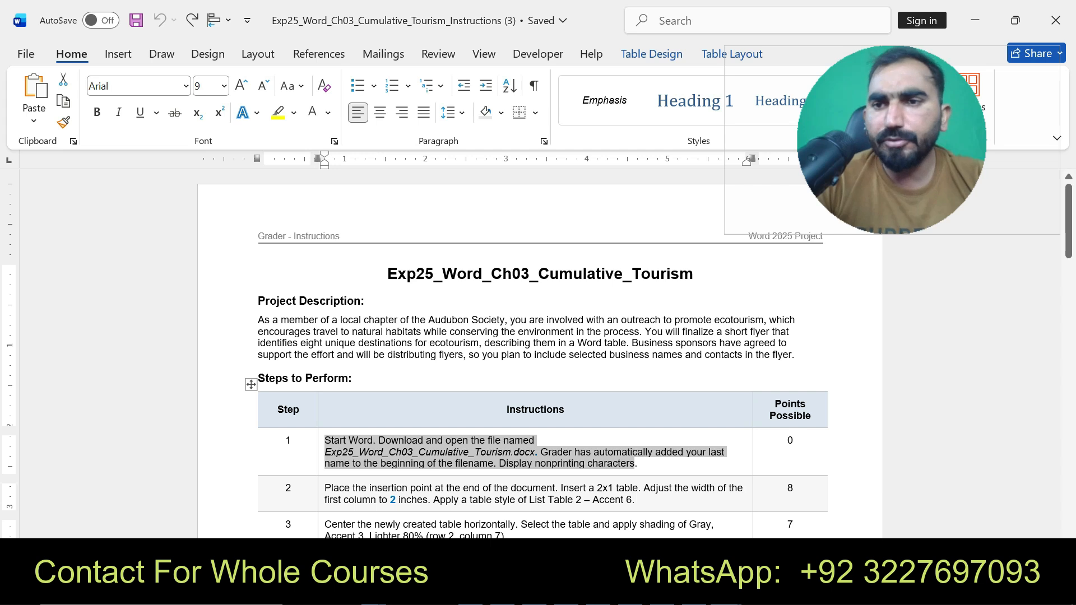
- Read and mark step 2 of the grader instructions about inserting a 2x1 table
{"action": "scroll", "coordinate": [538, 353], "scroll_direction": "down", "scroll_amount": 2}
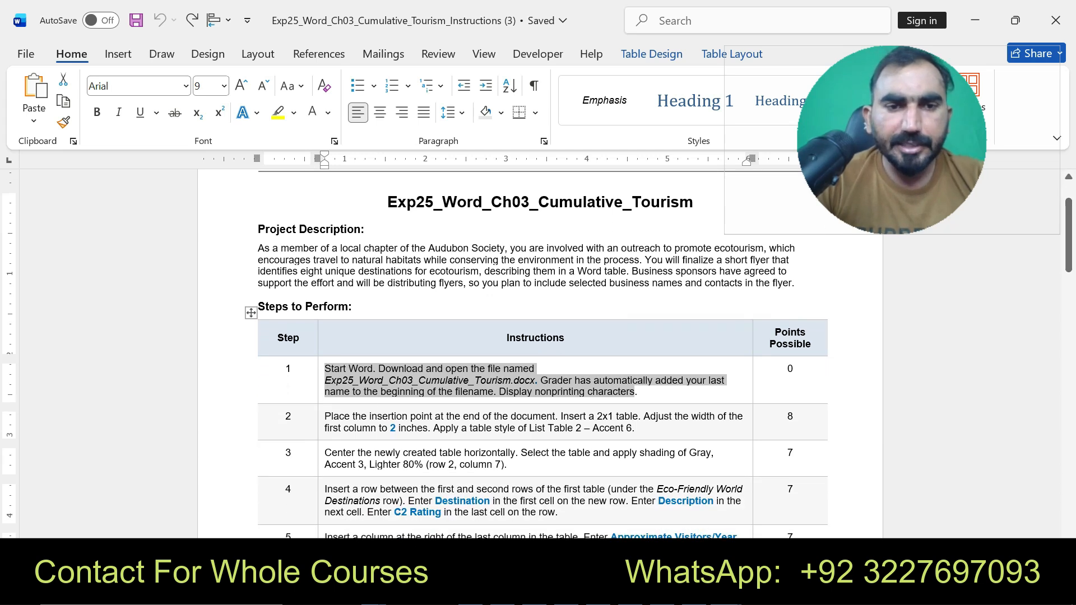
{"action": "left_click_drag", "start_coordinate": [325, 415], "coordinate": [636, 427]}
{"action": "left_click", "coordinate": [757, 409]}
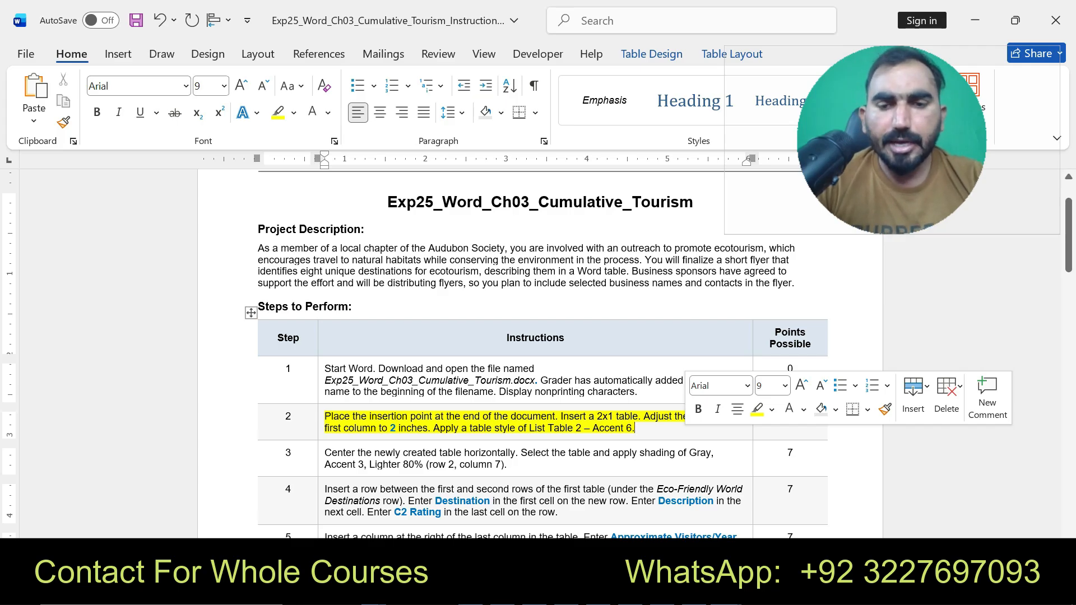
- In the flyer, place the insertion point at the end of the document and insert a table with 2 columns and 1 row
{"action": "left_click", "coordinate": [726, 589]}
{"action": "left_click", "coordinate": [807, 499]}
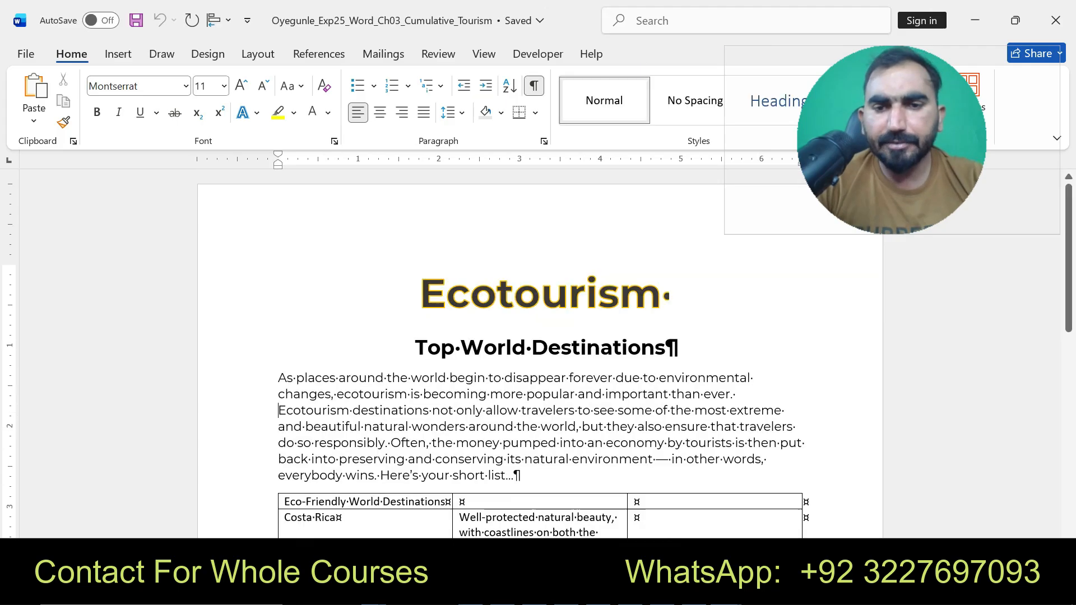
{"action": "scroll", "coordinate": [538, 353], "scroll_direction": "down", "scroll_amount": 9}
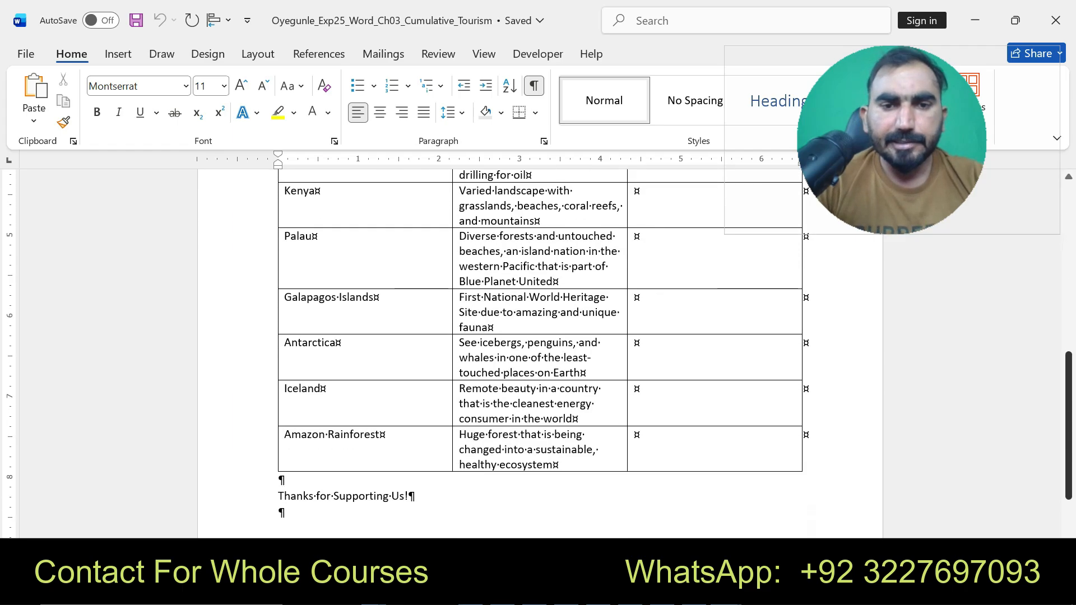
{"action": "scroll", "coordinate": [538, 353], "scroll_direction": "down", "scroll_amount": 2}
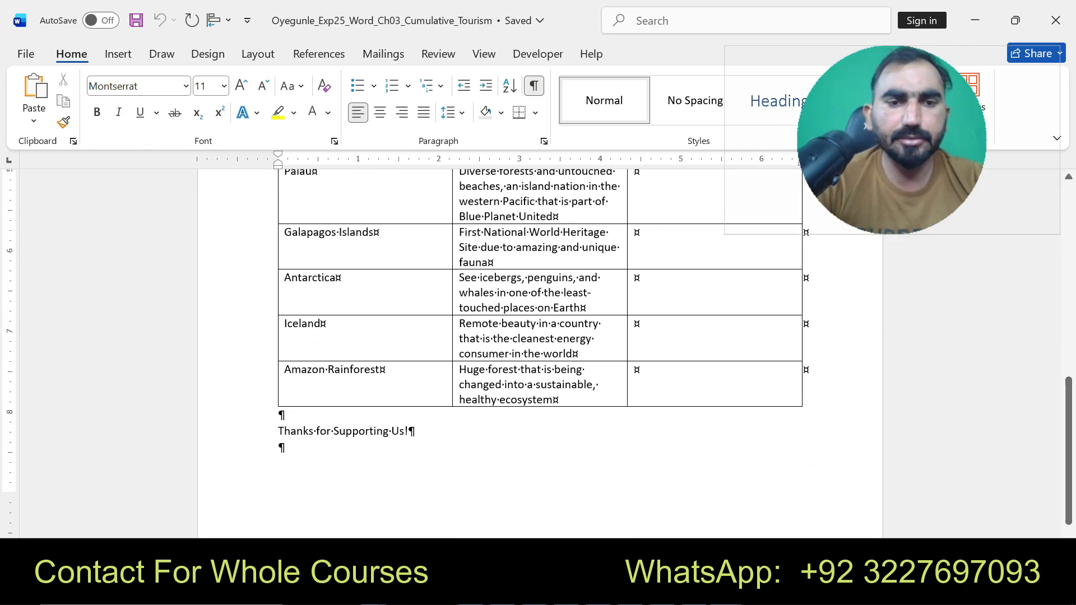
{"action": "left_click", "coordinate": [282, 447]}
{"action": "key", "text": "Return"}
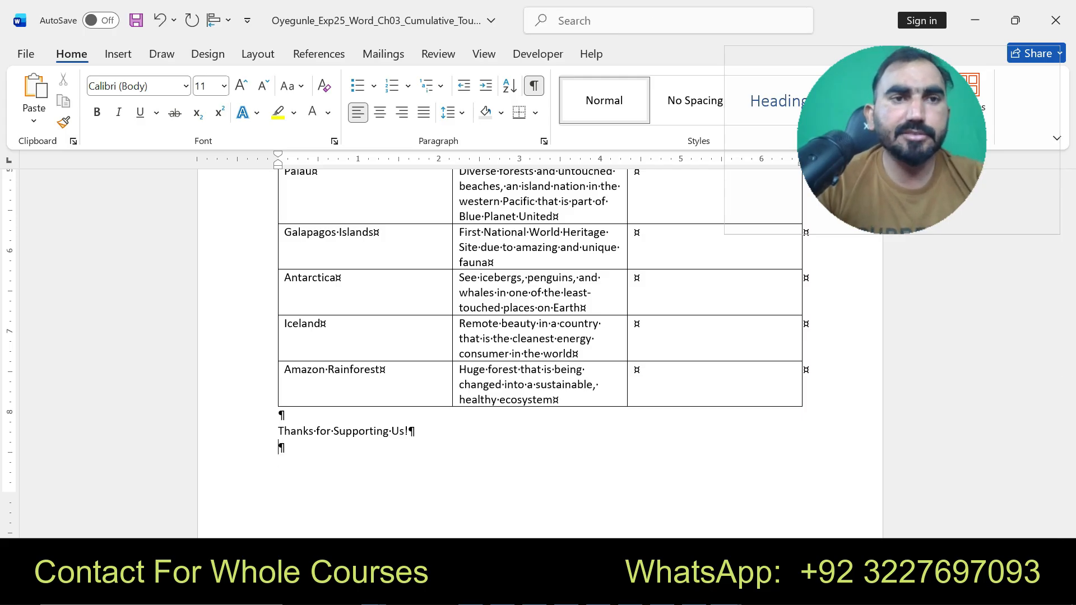
{"action": "left_click", "coordinate": [118, 54]}
{"action": "left_click", "coordinate": [135, 101]}
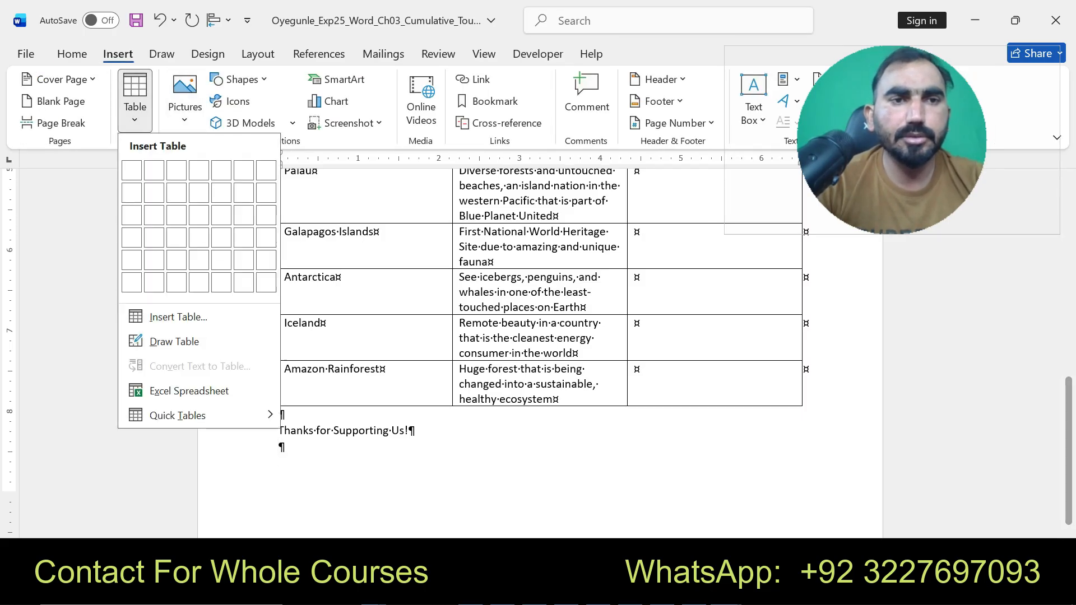
{"action": "left_click", "coordinate": [178, 317]}
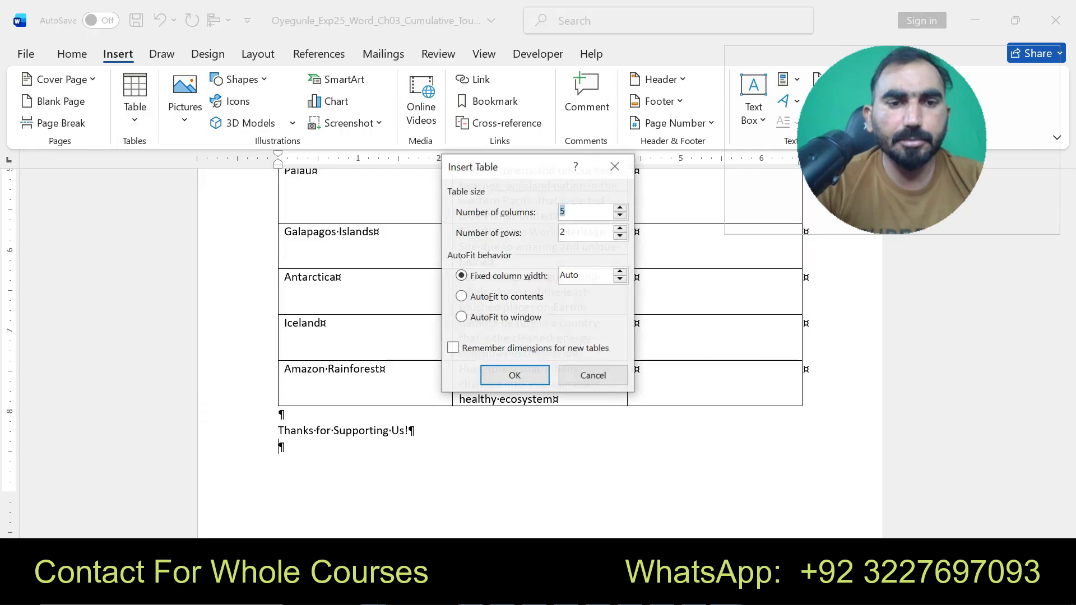
{"action": "type", "text": "2"}
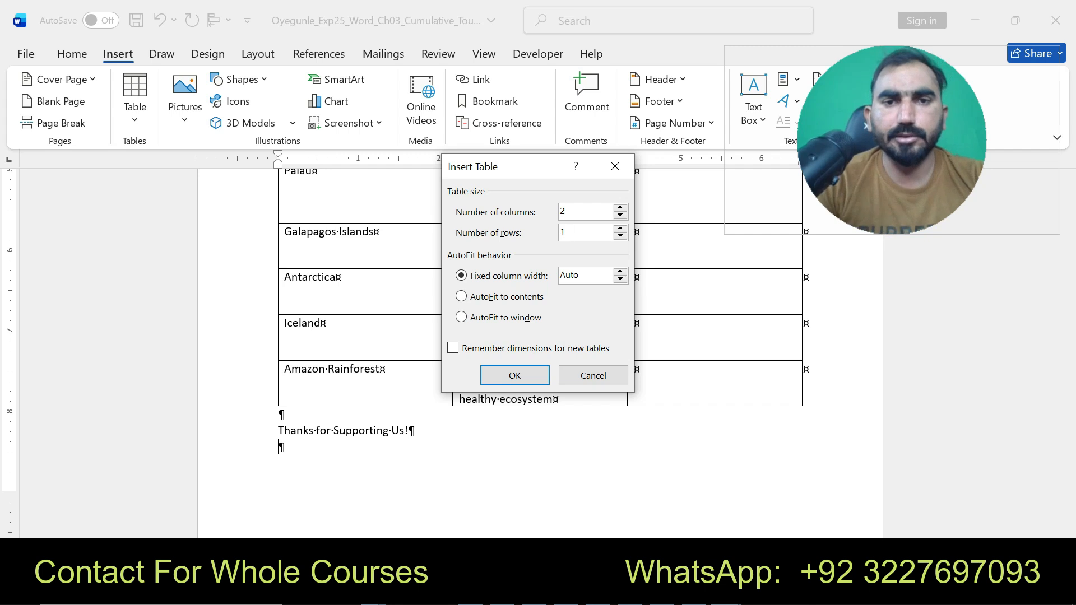
{"action": "left_click", "coordinate": [514, 376]}
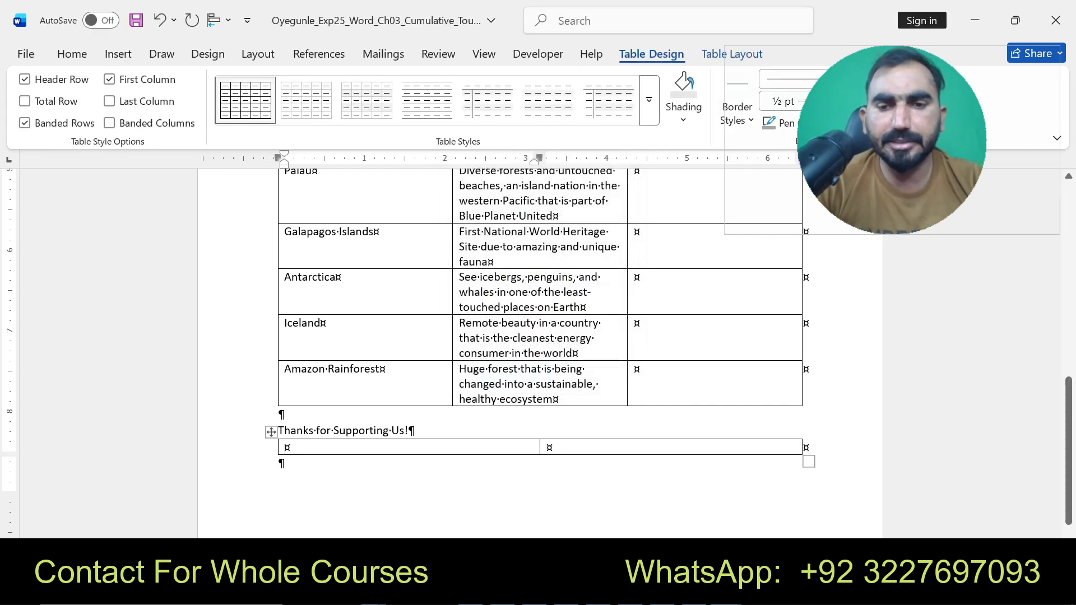
- Review the table style requirement, List Table 2 – Accent 6, in step 2 of the instructions
{"action": "left_click", "coordinate": [727, 592]}
{"action": "left_click", "coordinate": [637, 496]}
{"action": "key", "text": "ctrl+z"}
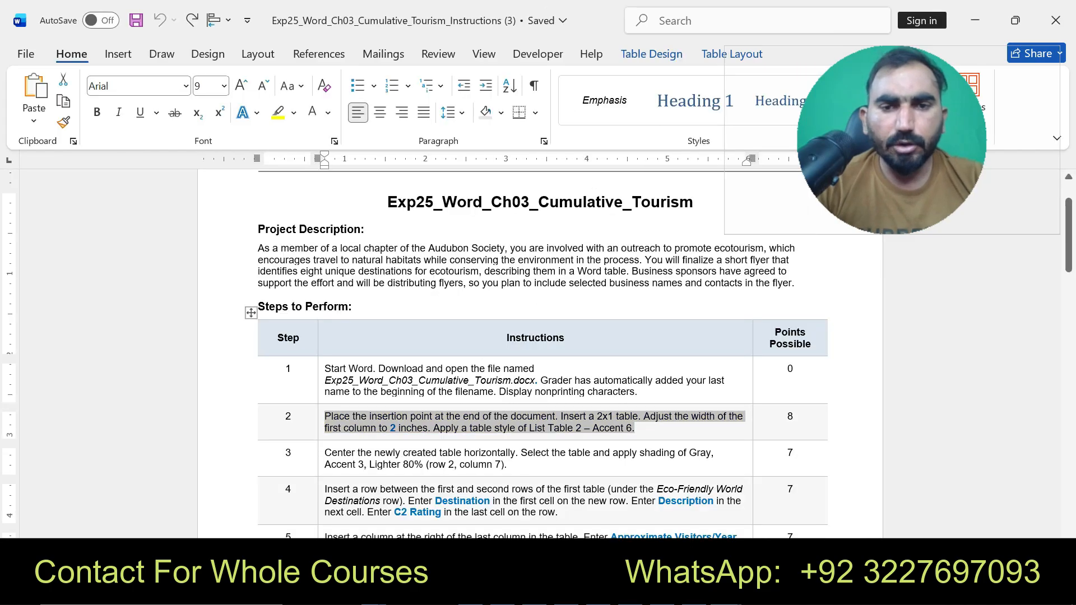
{"action": "left_click", "coordinate": [470, 429]}
{"action": "left_click_drag", "start_coordinate": [433, 428], "coordinate": [636, 428]}
{"action": "left_click", "coordinate": [710, 395]}
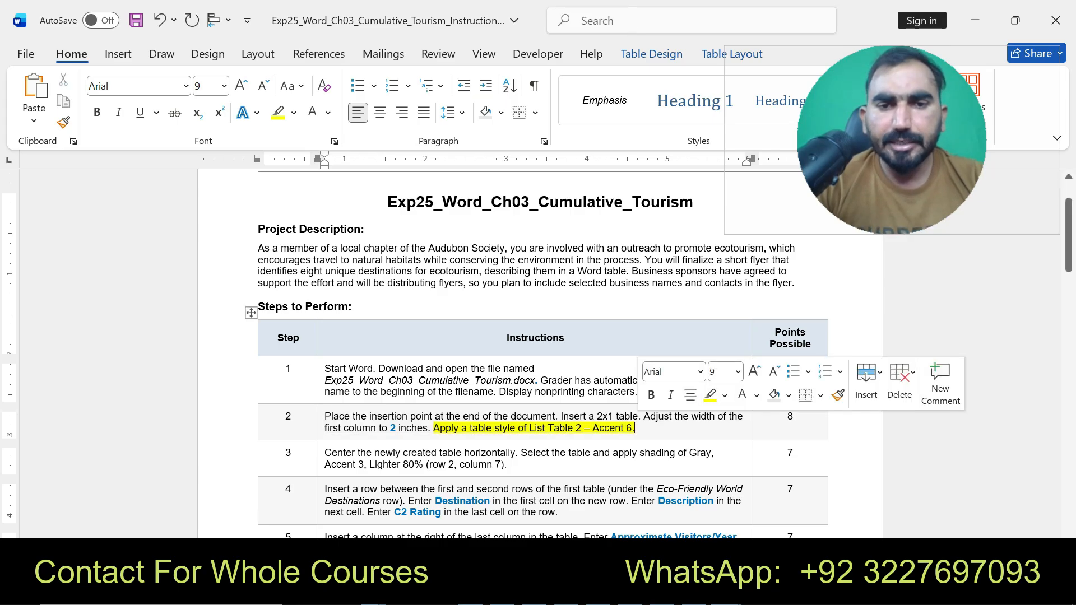
- Select the new 2x1 table in the flyer and apply the List Table 2 – Accent 6 table style
{"action": "mouse_move", "coordinate": [725, 592]}
{"action": "left_click", "coordinate": [816, 496]}
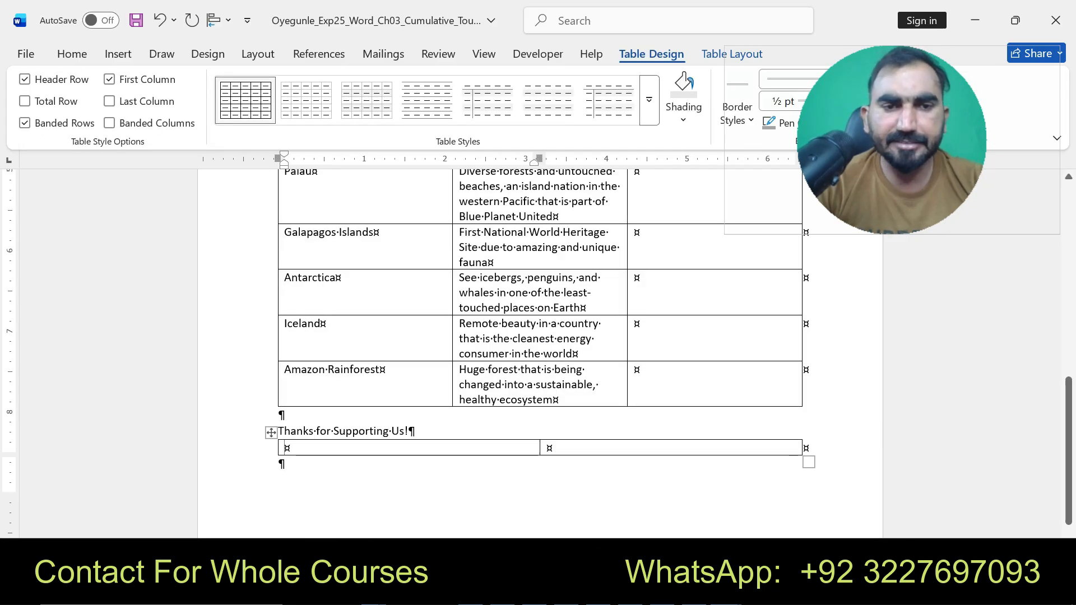
{"action": "left_click", "coordinate": [271, 433]}
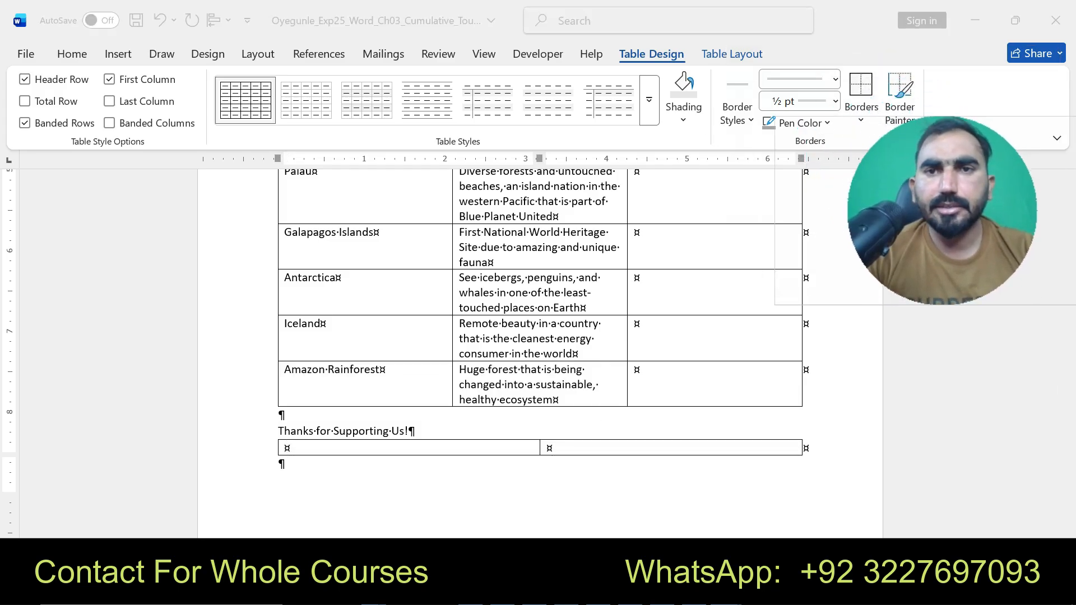
{"action": "left_click", "coordinate": [731, 55]}
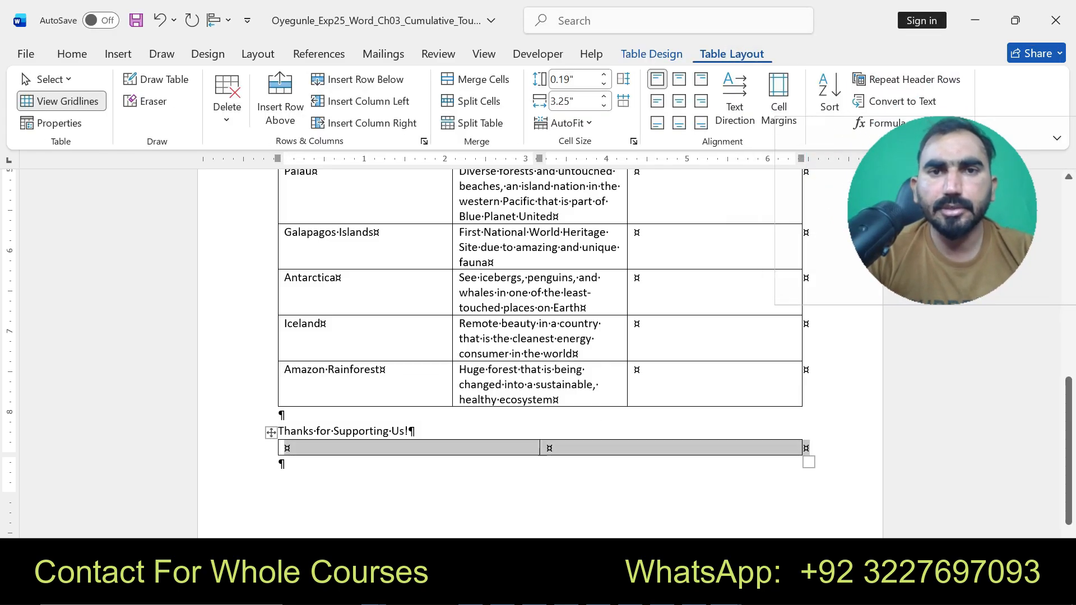
{"action": "left_click", "coordinate": [651, 54]}
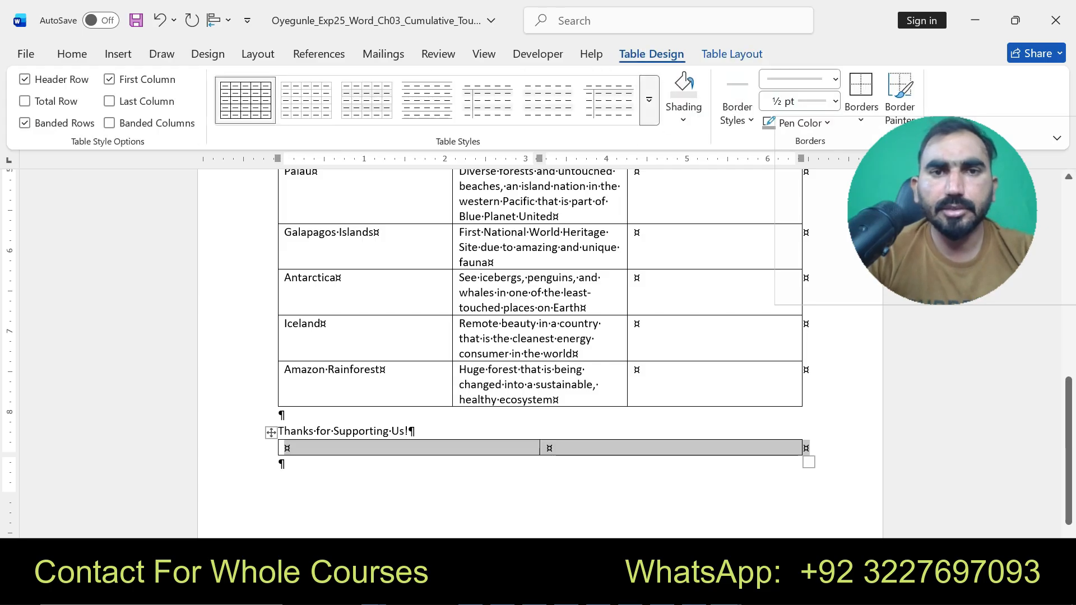
{"action": "left_click", "coordinate": [649, 100]}
{"action": "scroll", "coordinate": [429, 272], "scroll_direction": "down", "scroll_amount": 8}
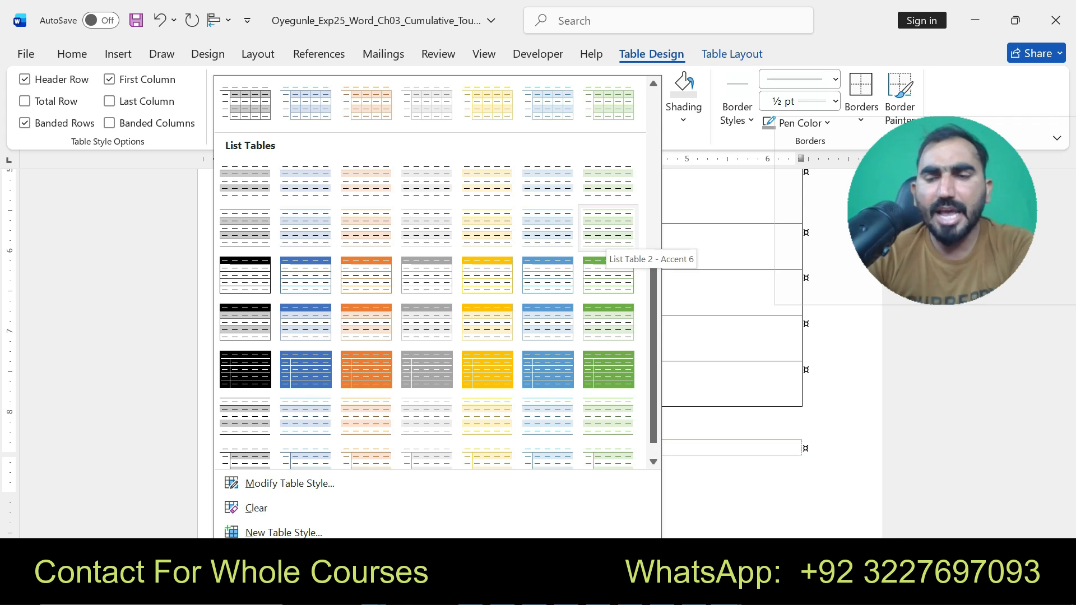
{"action": "left_click", "coordinate": [608, 227]}
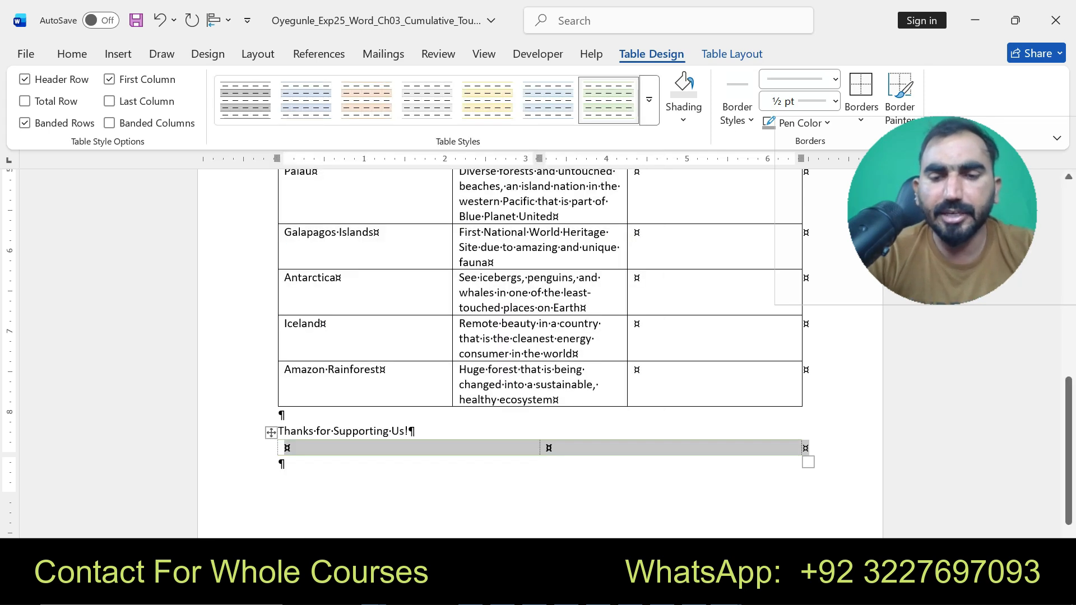
- Read step 3 of the instructions about centering the new table and shading
{"action": "mouse_move", "coordinate": [721, 591]}
{"action": "left_click", "coordinate": [633, 507]}
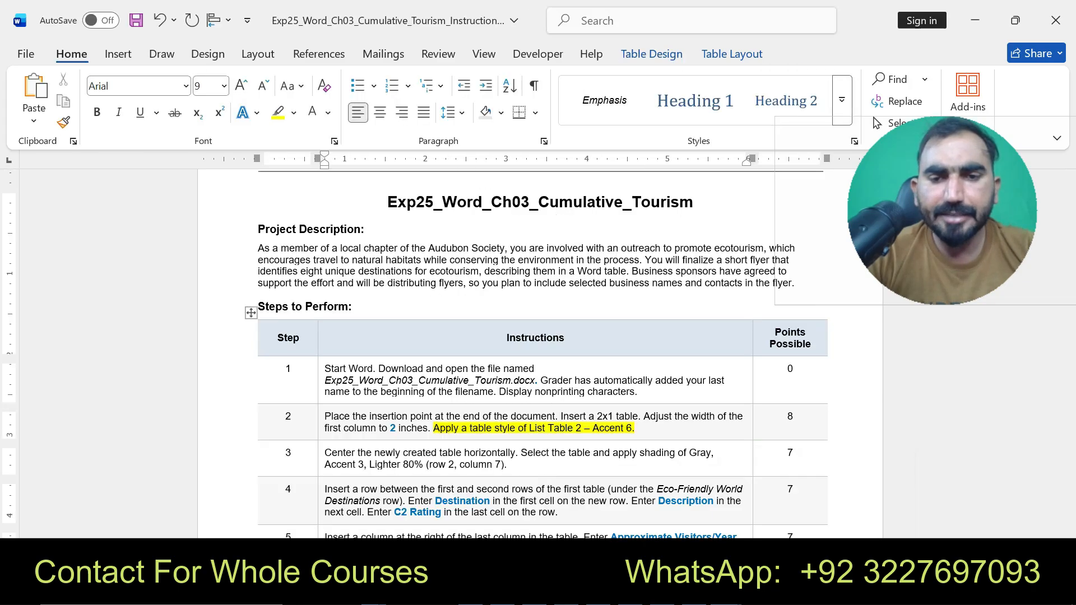
{"action": "left_click_drag", "start_coordinate": [325, 453], "coordinate": [506, 464]}
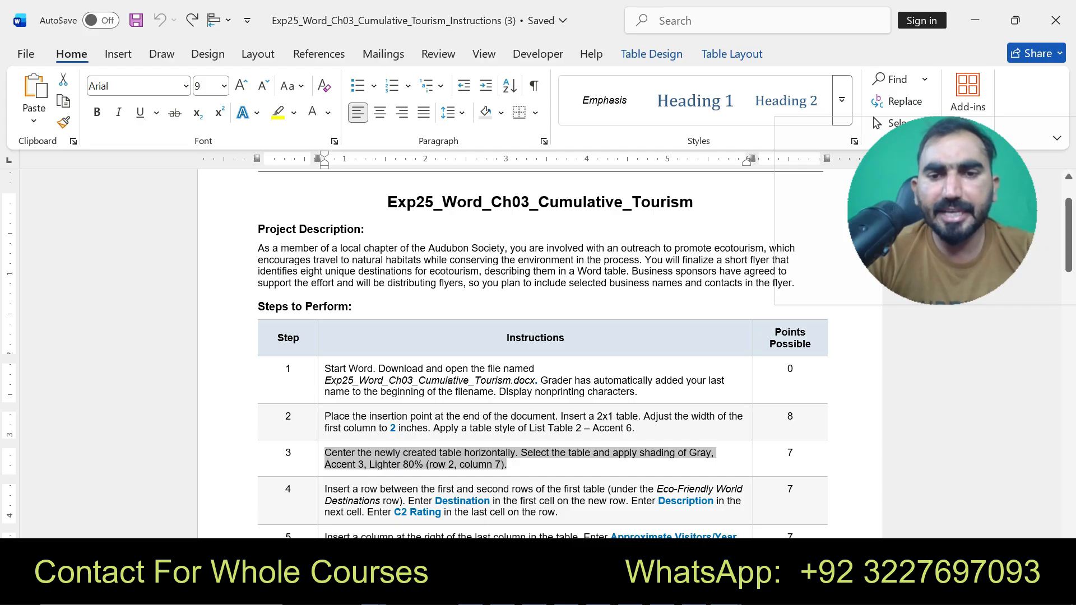
{"action": "left_click", "coordinate": [611, 441]}
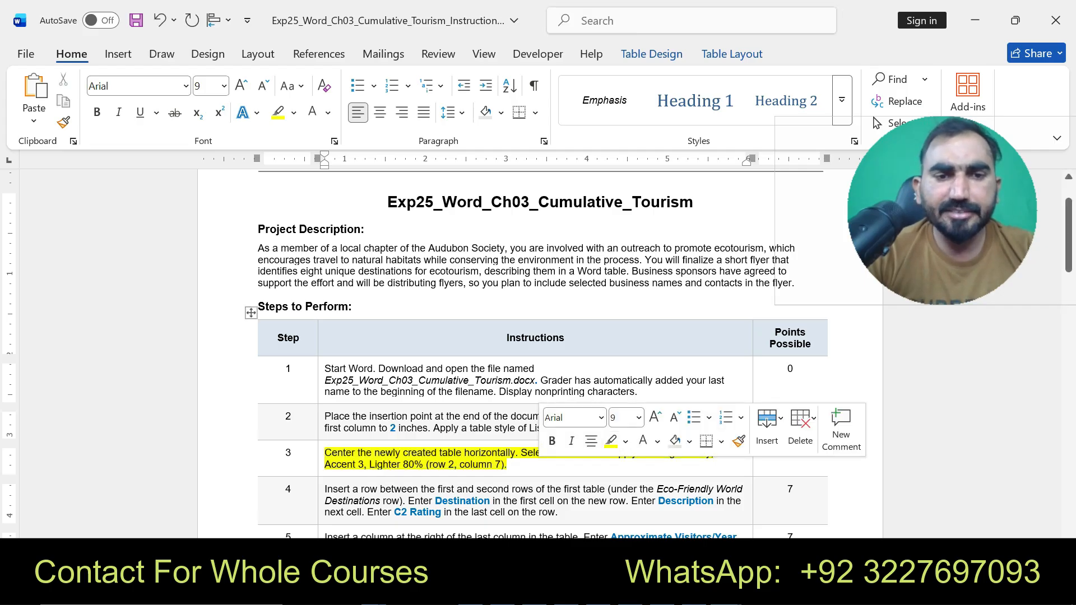
{"action": "left_click_drag", "start_coordinate": [324, 453], "coordinate": [507, 464]}
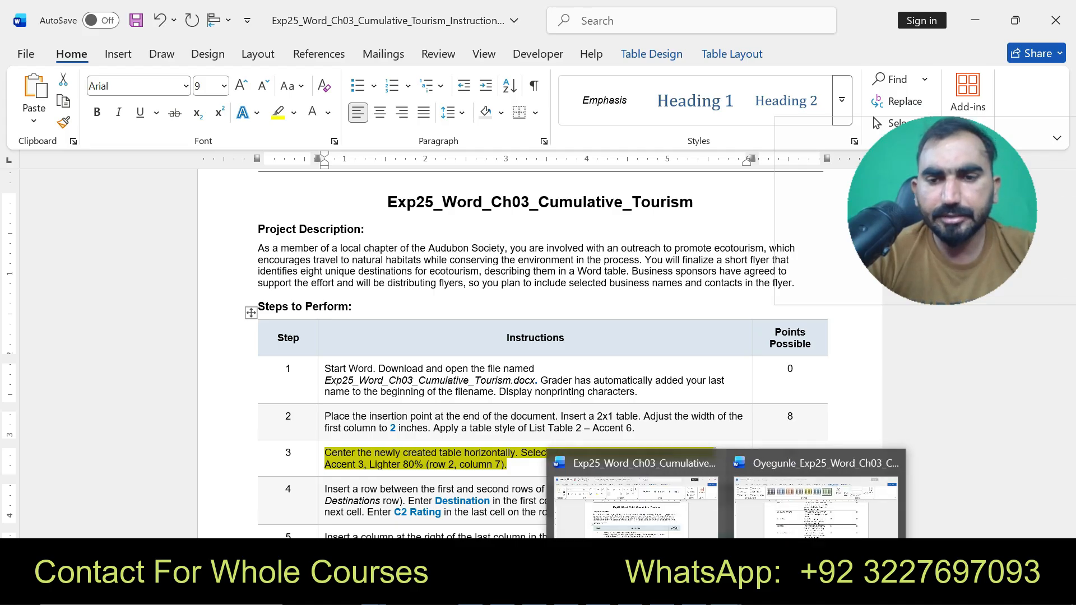
- In the flyer, center-align the text in the Antarctica cell of the destinations table
{"action": "left_click", "coordinate": [813, 493]}
{"action": "left_click", "coordinate": [336, 278]}
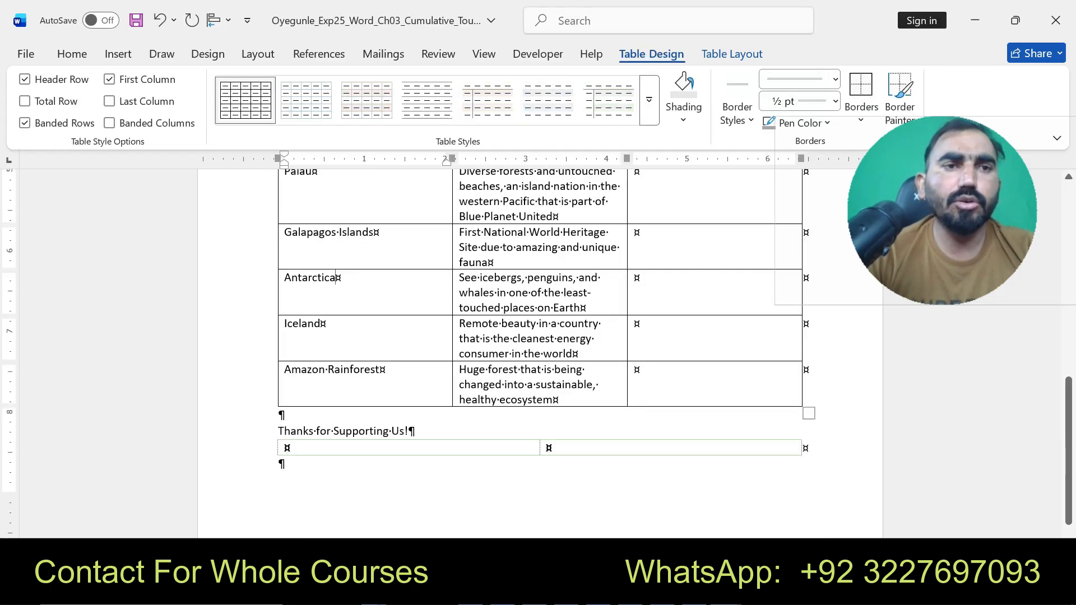
{"action": "left_click", "coordinate": [72, 54]}
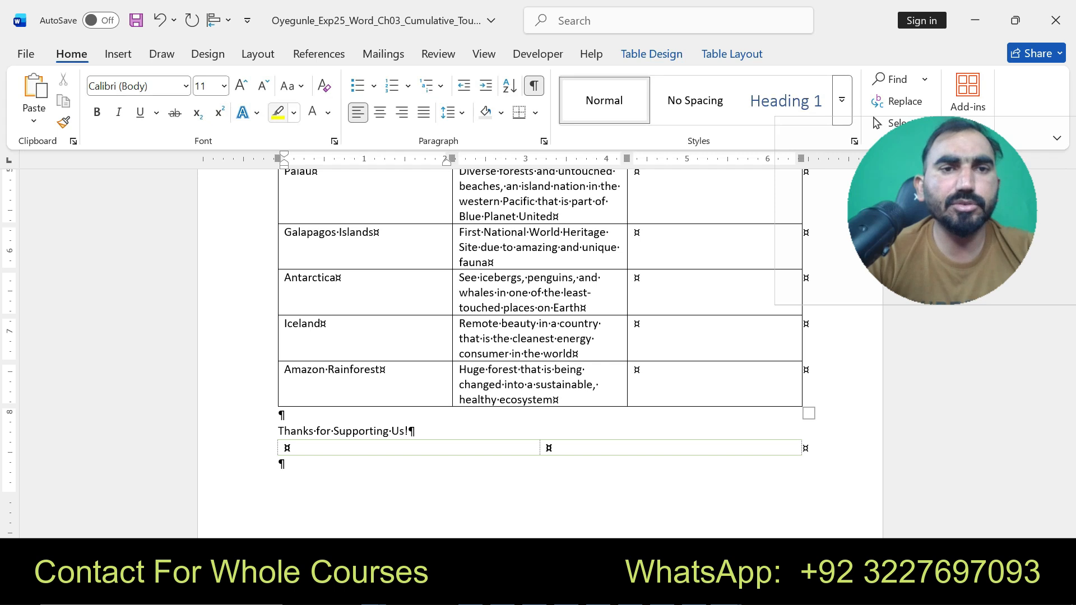
{"action": "left_click", "coordinate": [380, 112]}
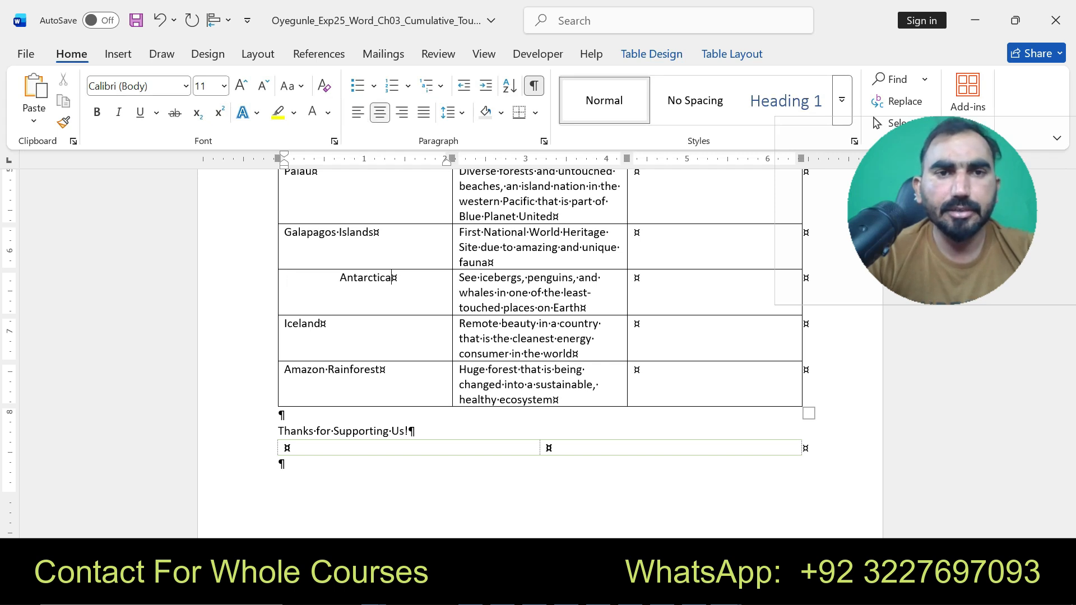
- Return the Antarctica cell text to left alignment and recheck step 3 of the instructions
{"action": "left_click", "coordinate": [358, 112]}
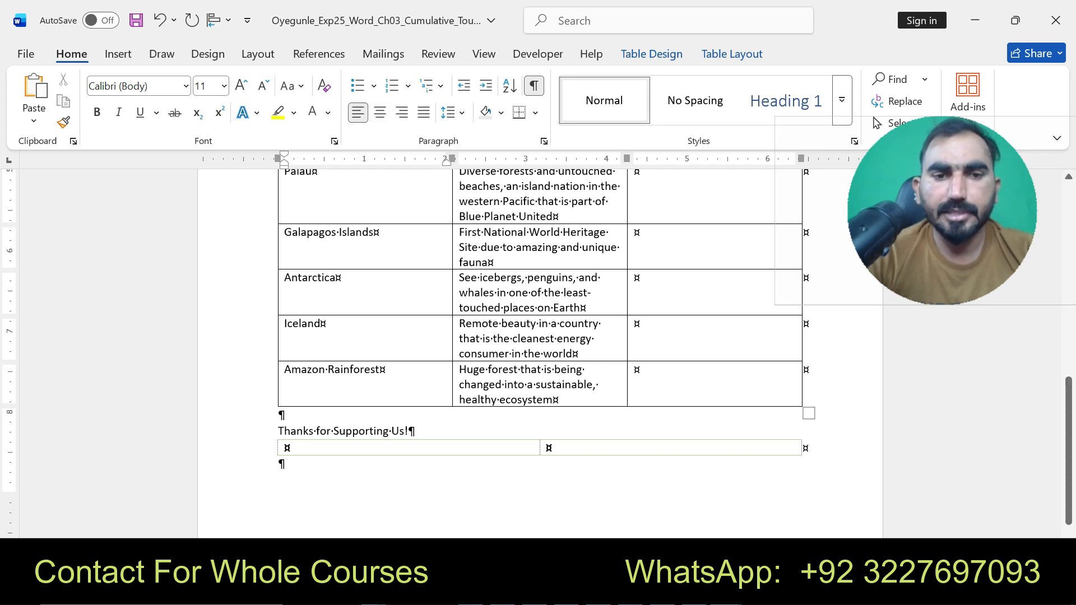
{"action": "left_click", "coordinate": [719, 592]}
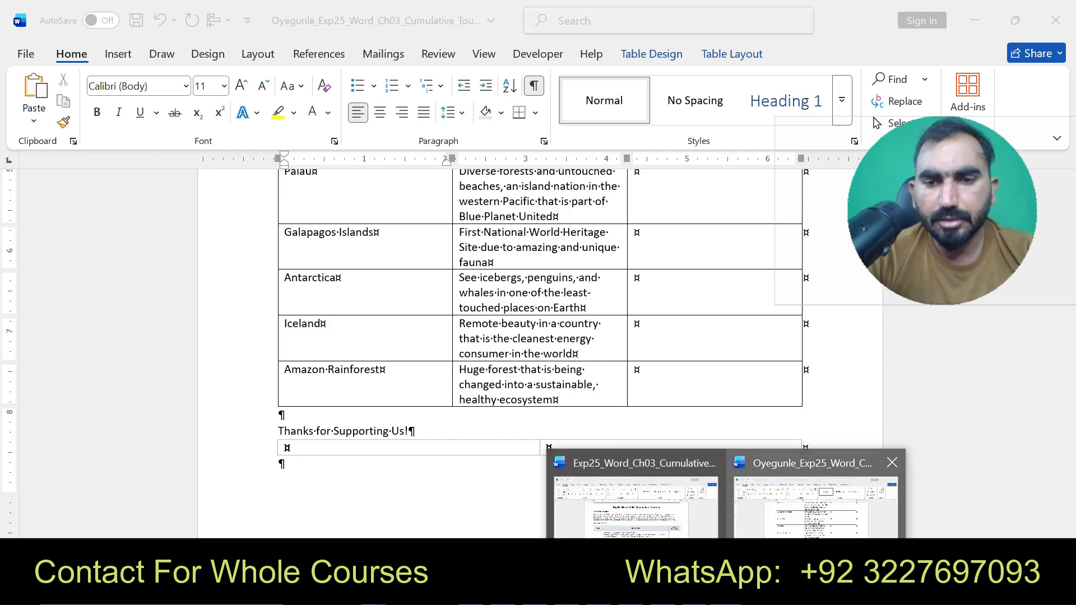
{"action": "left_click", "coordinate": [639, 498]}
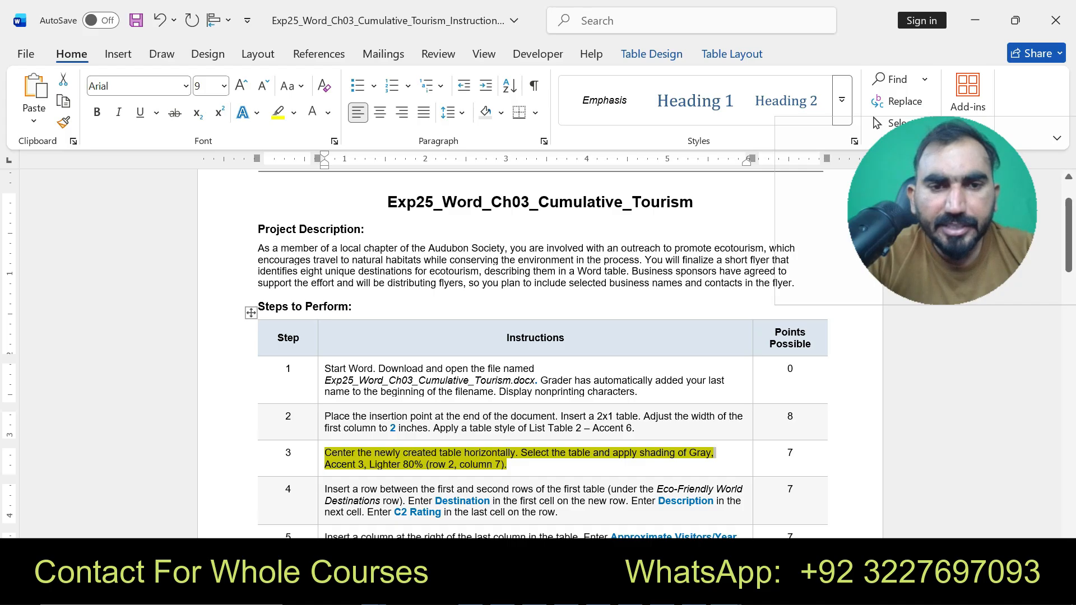
{"action": "left_click", "coordinate": [784, 482]}
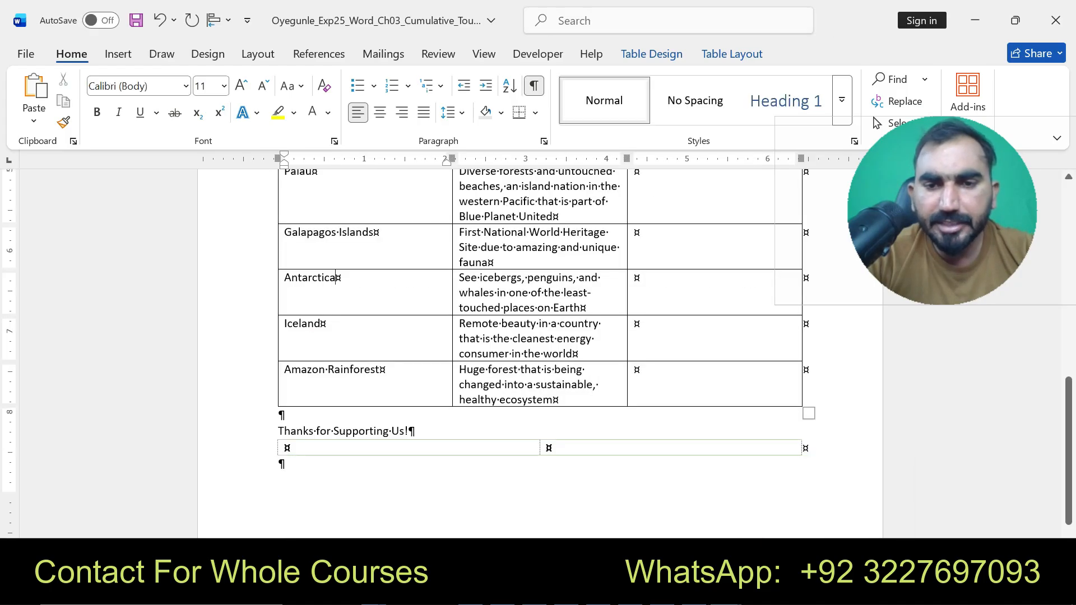
{"action": "left_click", "coordinate": [416, 432]}
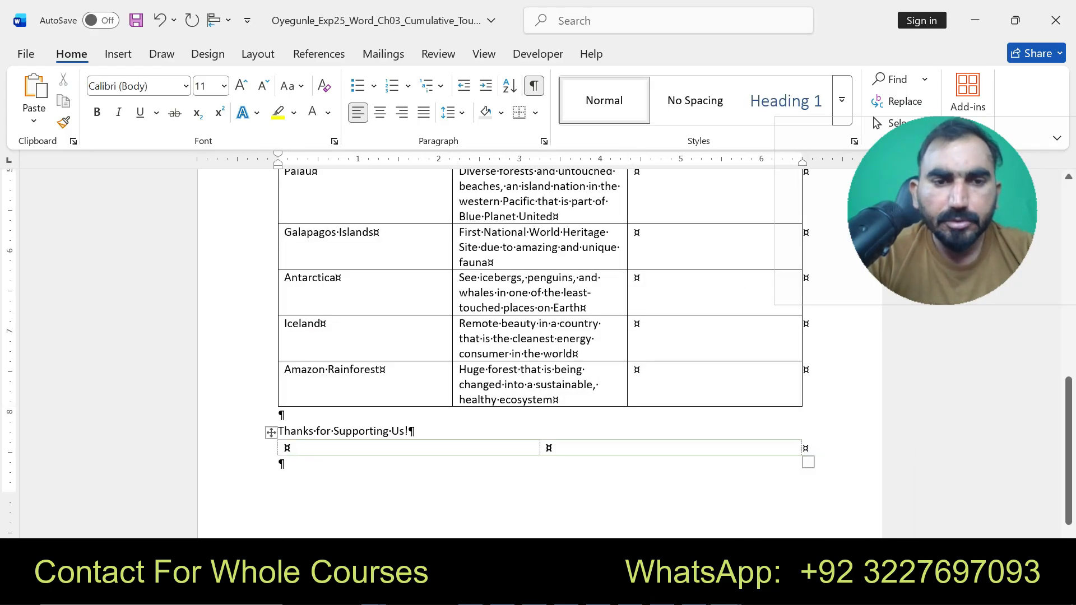
{"action": "left_click", "coordinate": [271, 433]}
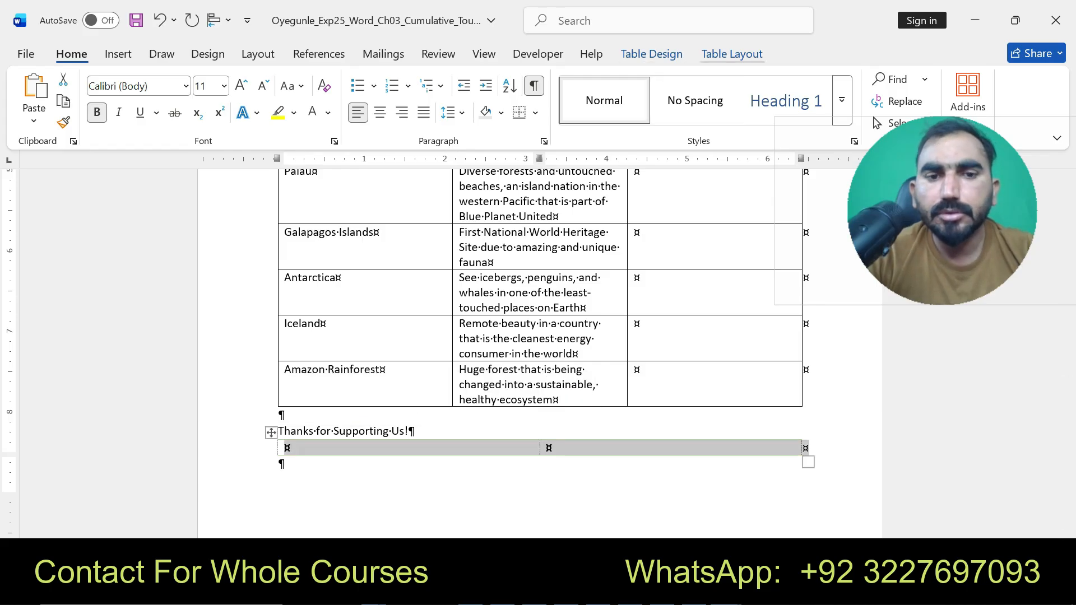
{"action": "left_click", "coordinate": [732, 54]}
{"action": "left_click", "coordinate": [573, 102]}
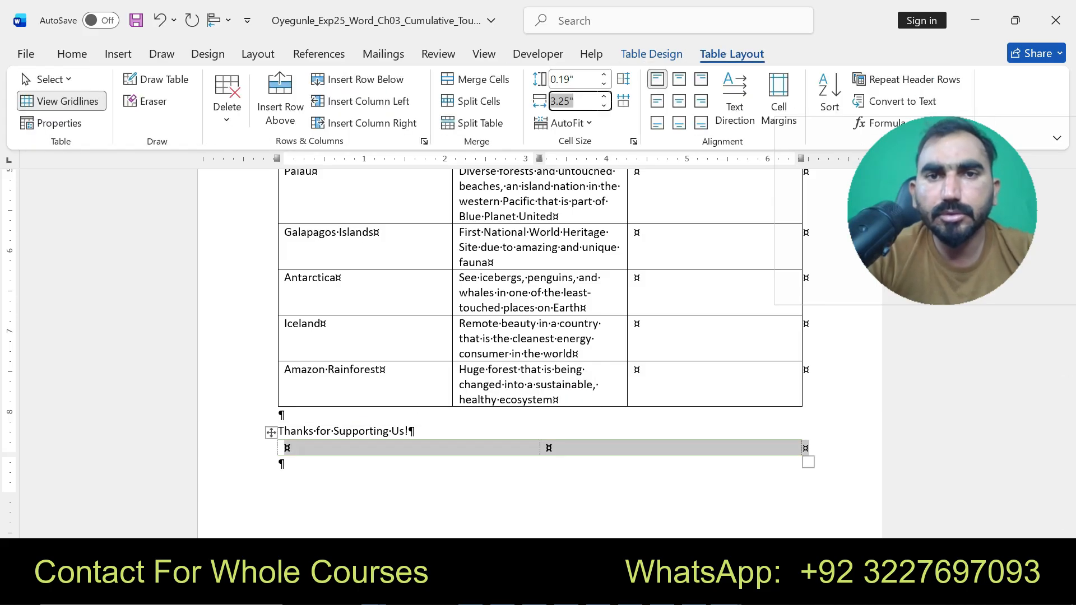
{"action": "key", "text": "BackSpace"}
{"action": "type", "text": "2"}
{"action": "key", "text": "Return"}
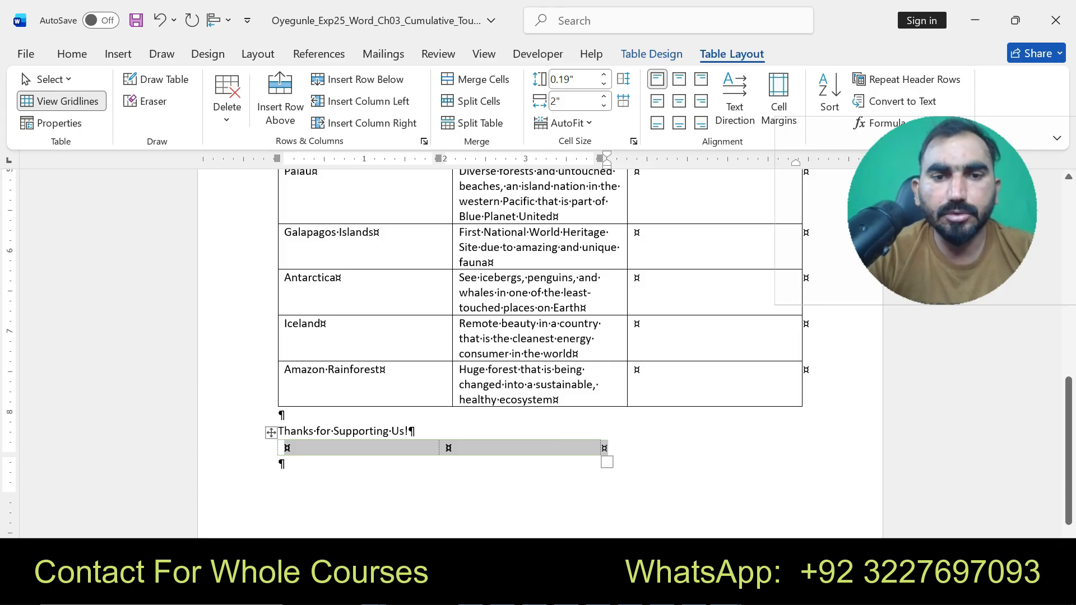
{"action": "key", "text": "ctrl+z"}
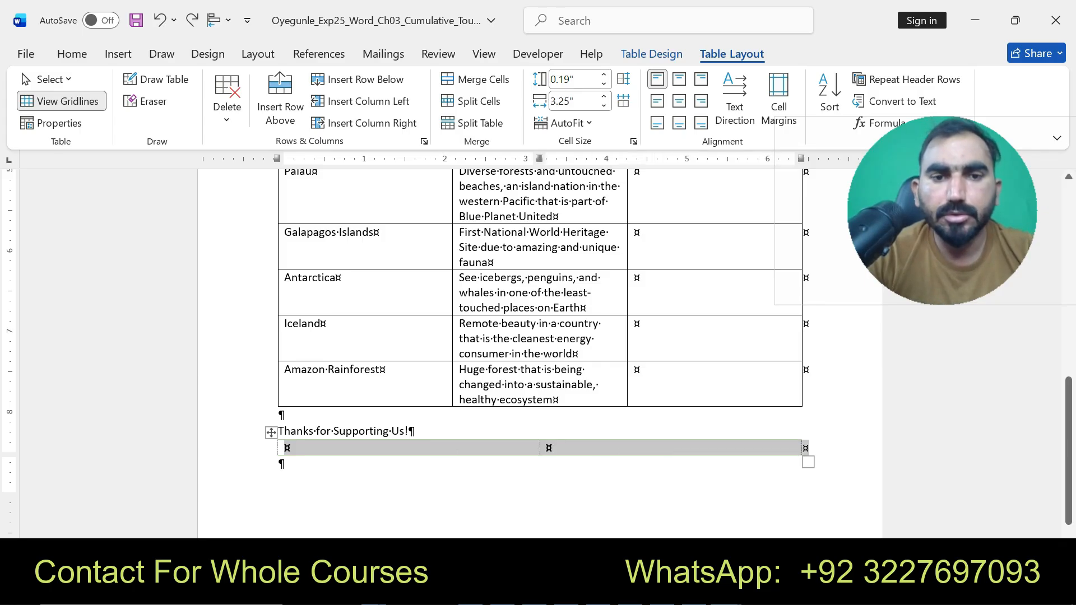
- Set the width of the new table's first column to 2 inches
{"action": "left_click", "coordinate": [287, 447]}
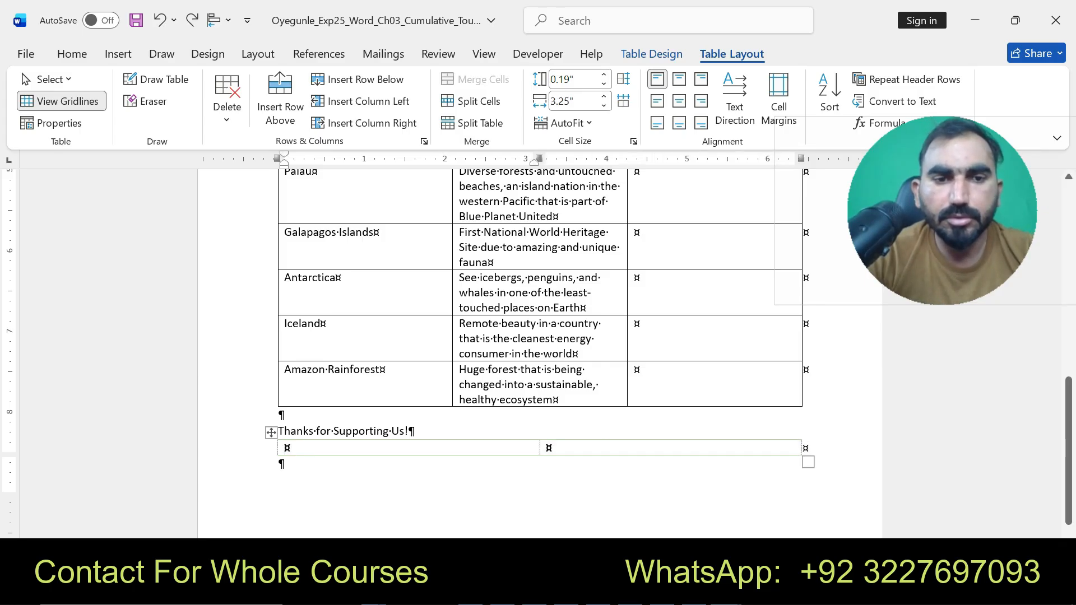
{"action": "left_click", "coordinate": [583, 102]}
{"action": "type", "text": "2"}
{"action": "key", "text": "Return"}
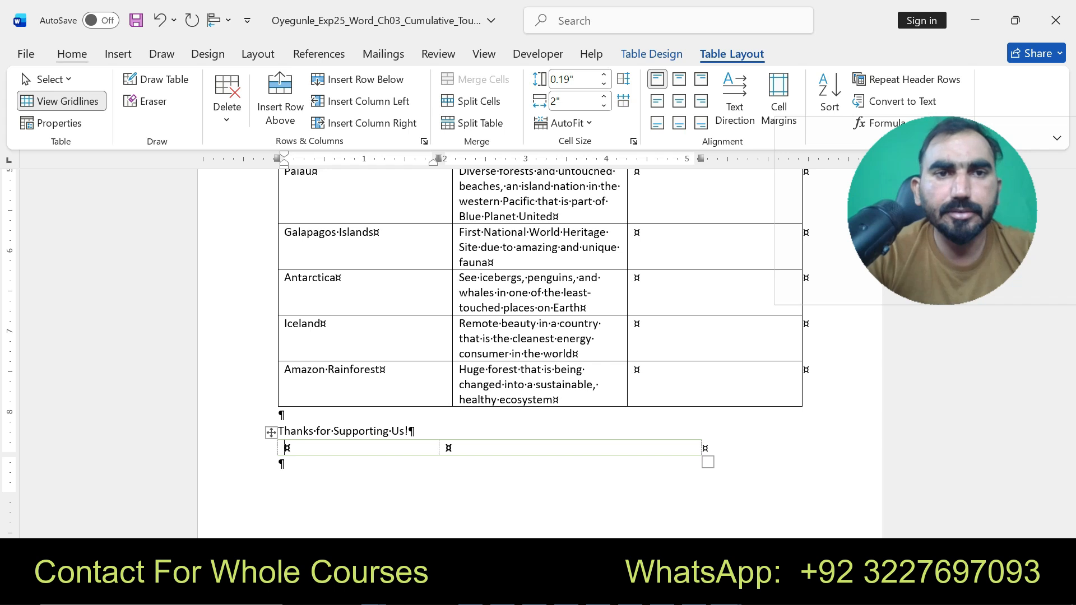
- Center the new table horizontally on the page, centering its first cell's text as well
{"action": "left_click", "coordinate": [71, 54]}
{"action": "left_click", "coordinate": [380, 112]}
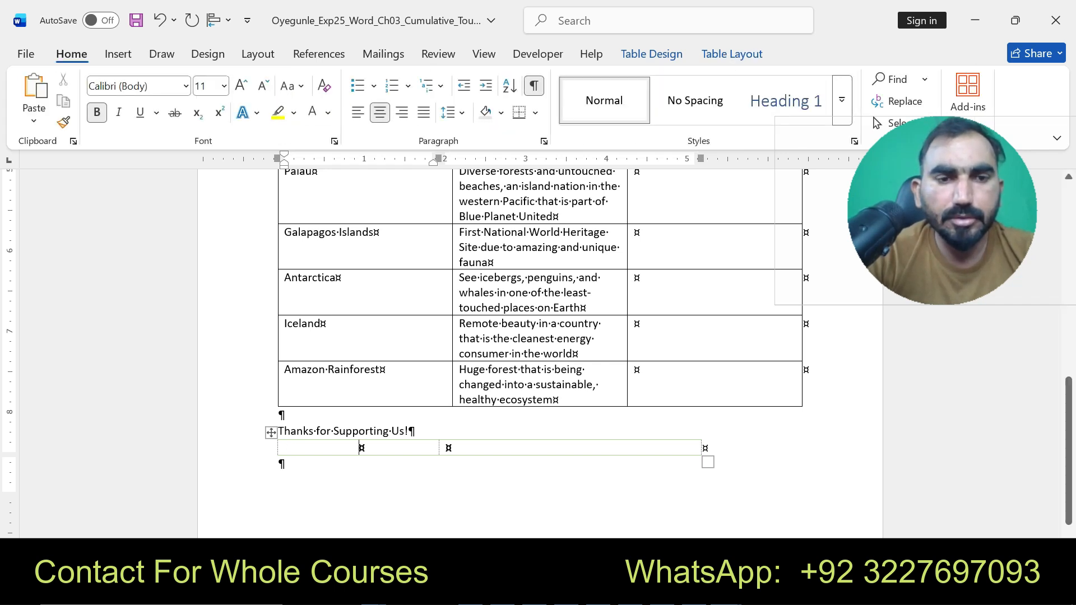
{"action": "left_click", "coordinate": [271, 433]}
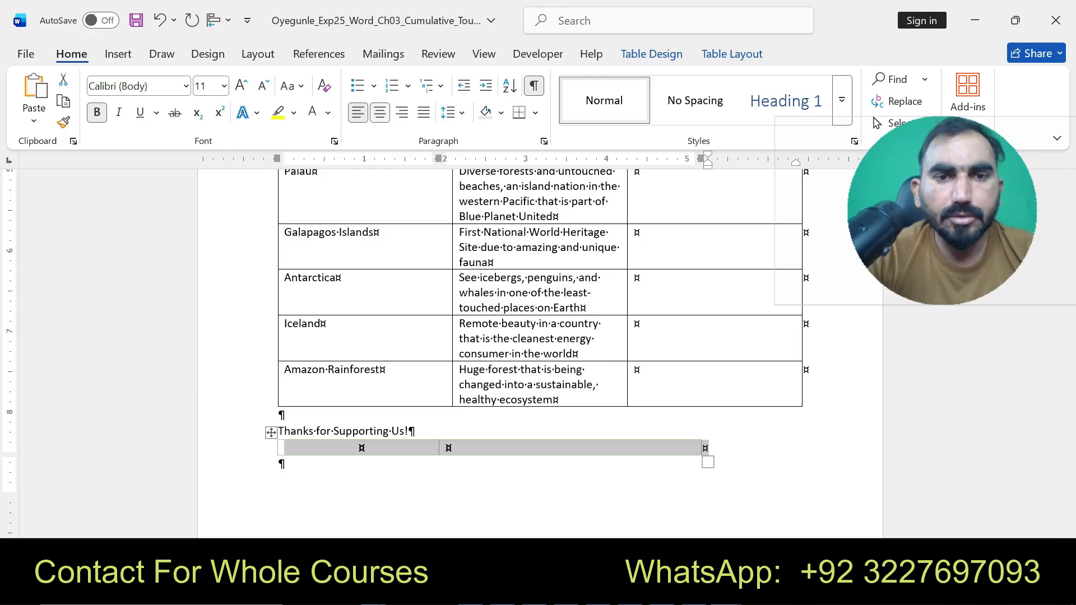
{"action": "key", "text": "ctrl+e"}
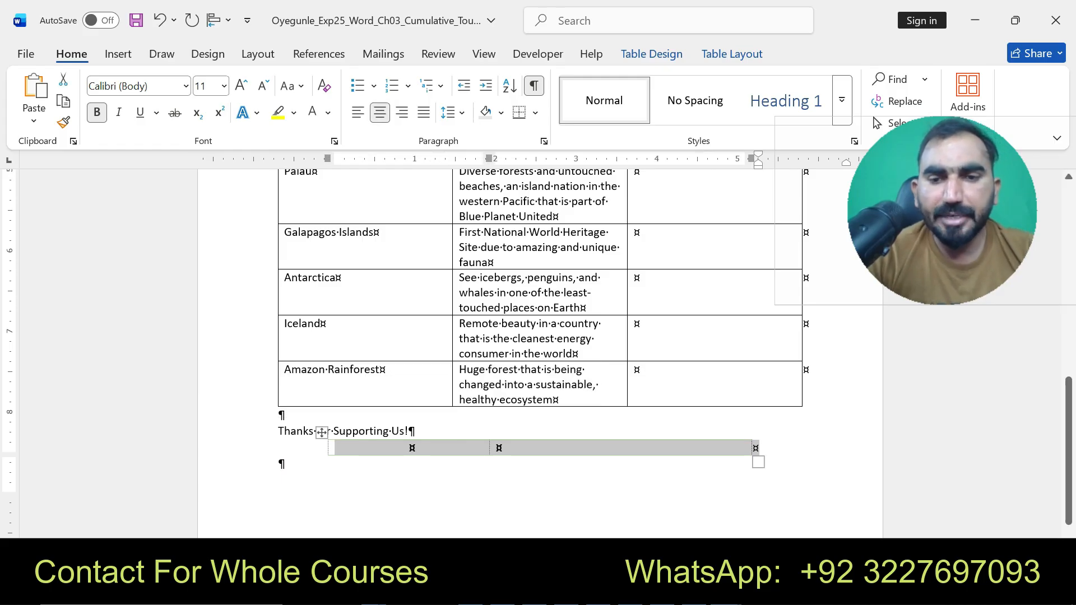
- Apply Gray, Accent 3, Lighter 80% shading to the whole new table
{"action": "left_click", "coordinate": [731, 592]}
{"action": "left_click", "coordinate": [641, 499]}
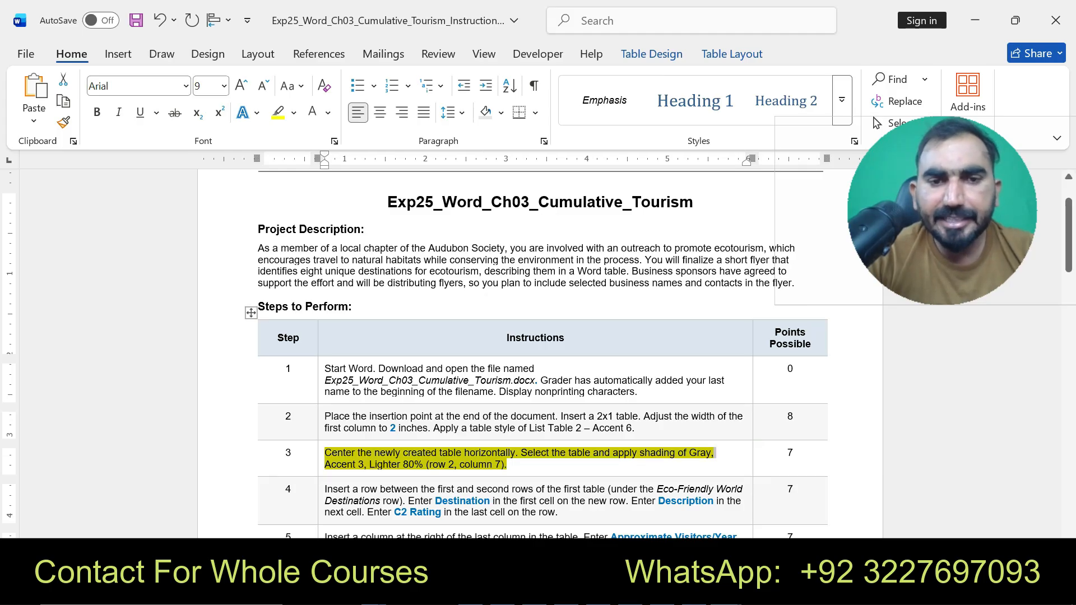
{"action": "left_click", "coordinate": [730, 592]}
{"action": "left_click", "coordinate": [818, 499]}
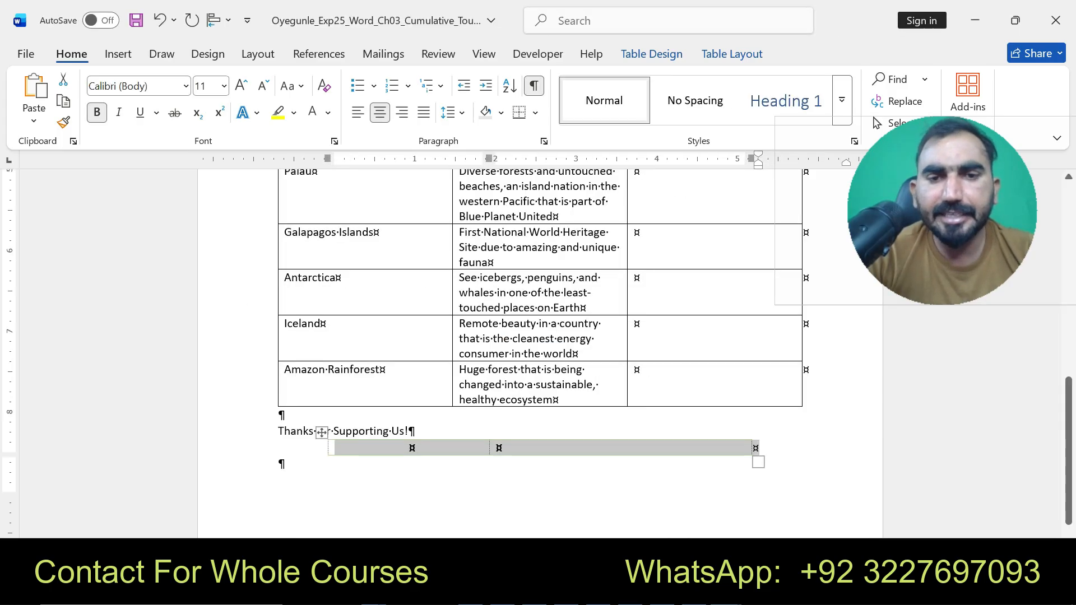
{"action": "left_click", "coordinate": [731, 53]}
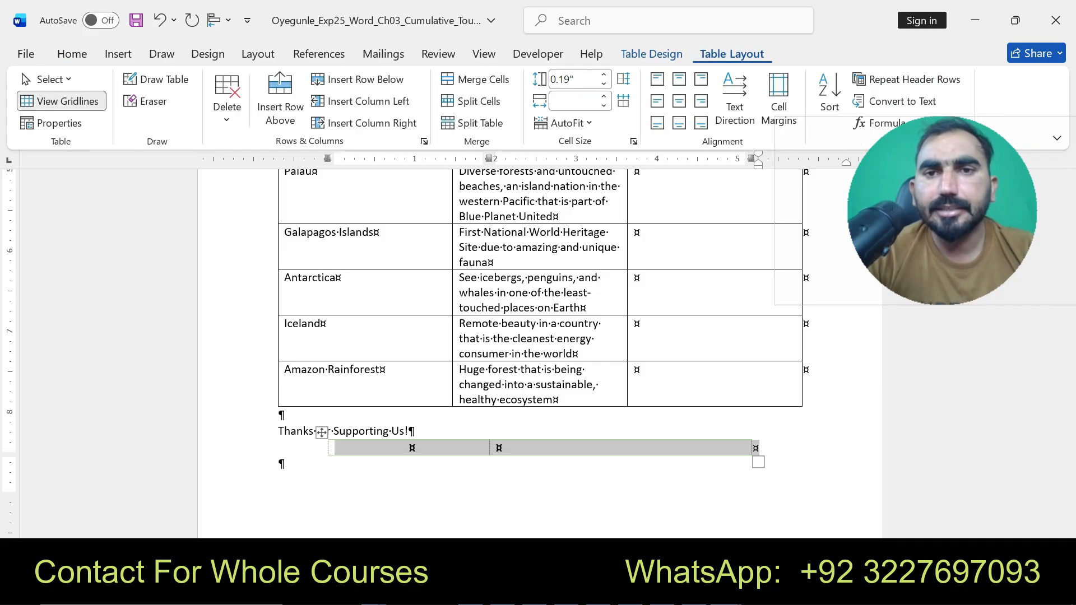
{"action": "left_click", "coordinate": [651, 54]}
{"action": "left_click", "coordinate": [683, 95]}
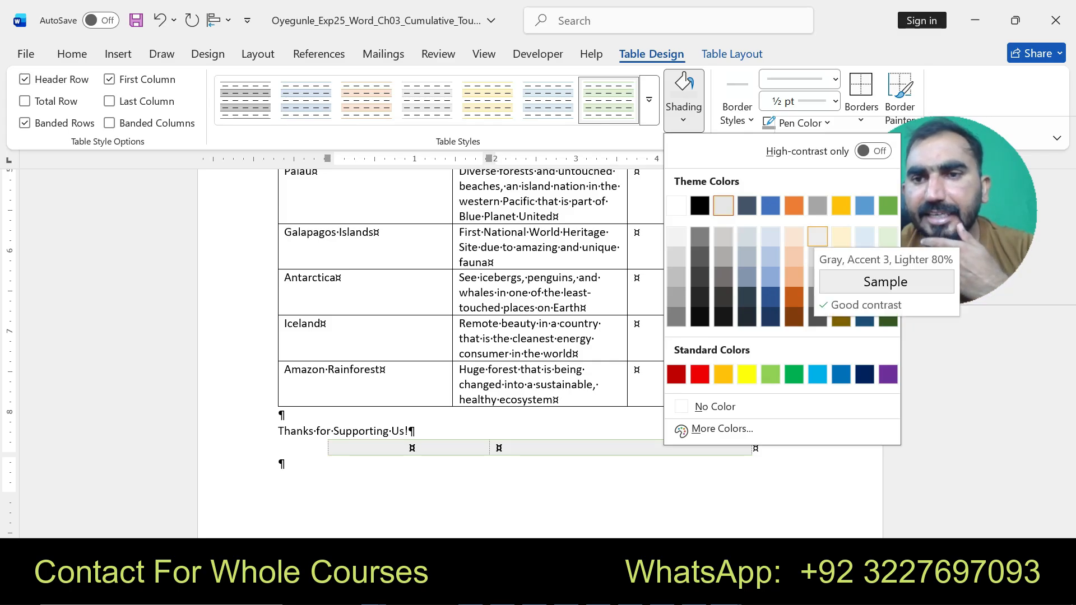
{"action": "left_click", "coordinate": [817, 236]}
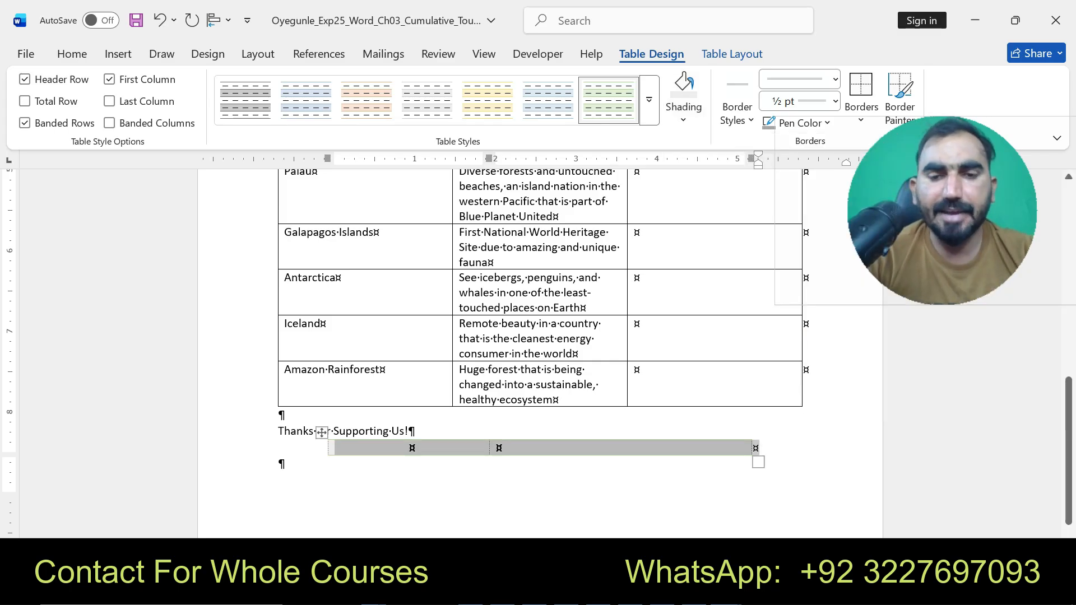
- In the instructions, highlight step 4 about inserting a row into the first table in yellow
{"action": "left_click", "coordinate": [636, 493]}
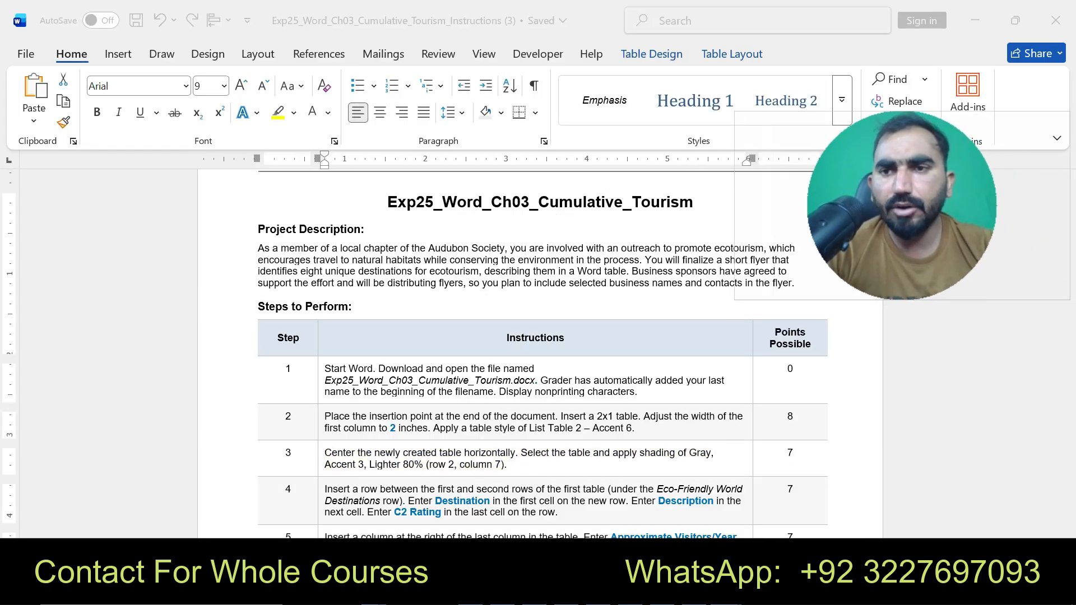
{"action": "left_click_drag", "start_coordinate": [903, 206], "coordinate": [874, 199]}
{"action": "left_click", "coordinate": [520, 458]}
{"action": "scroll", "coordinate": [535, 348], "scroll_direction": "down", "scroll_amount": 3}
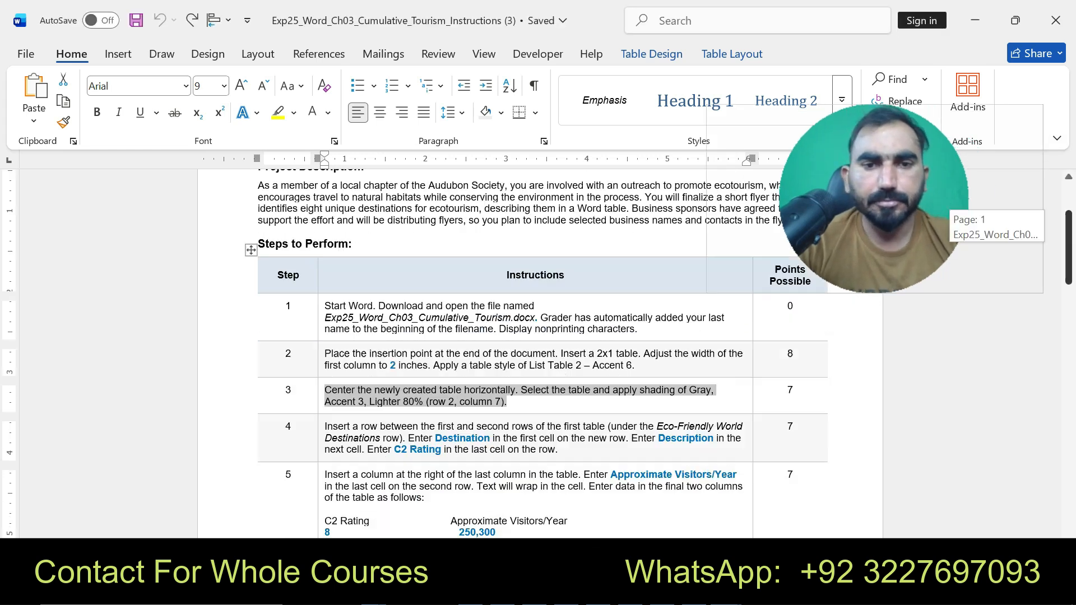
{"action": "mouse_move", "coordinate": [324, 381]}
{"action": "left_mouse_down"}
{"action": "mouse_move", "coordinate": [716, 392]}
{"action": "mouse_move", "coordinate": [558, 404]}
{"action": "left_mouse_up"}
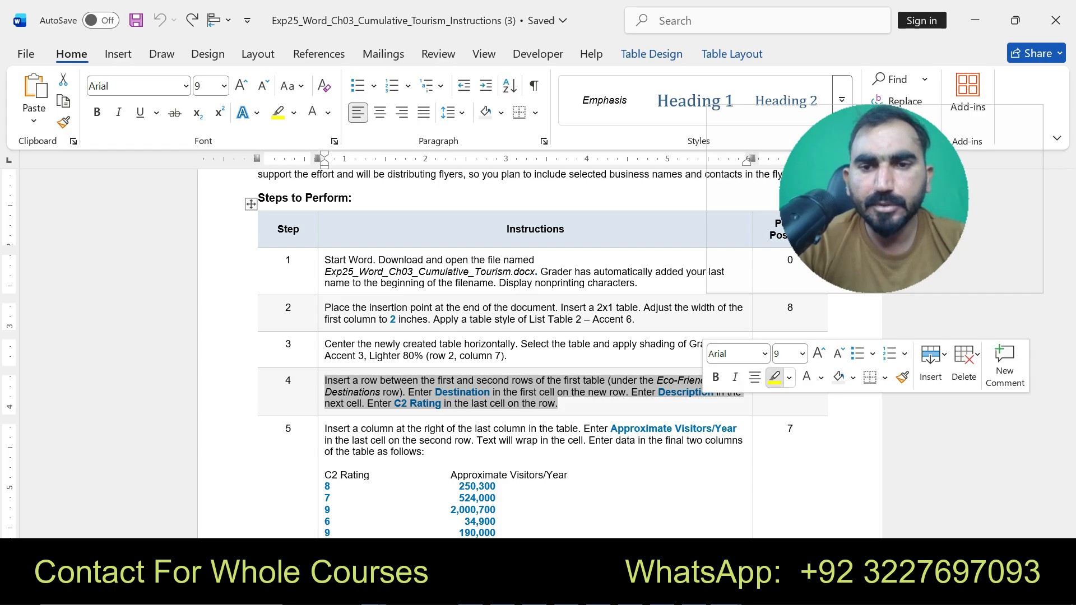
{"action": "left_click", "coordinate": [775, 377]}
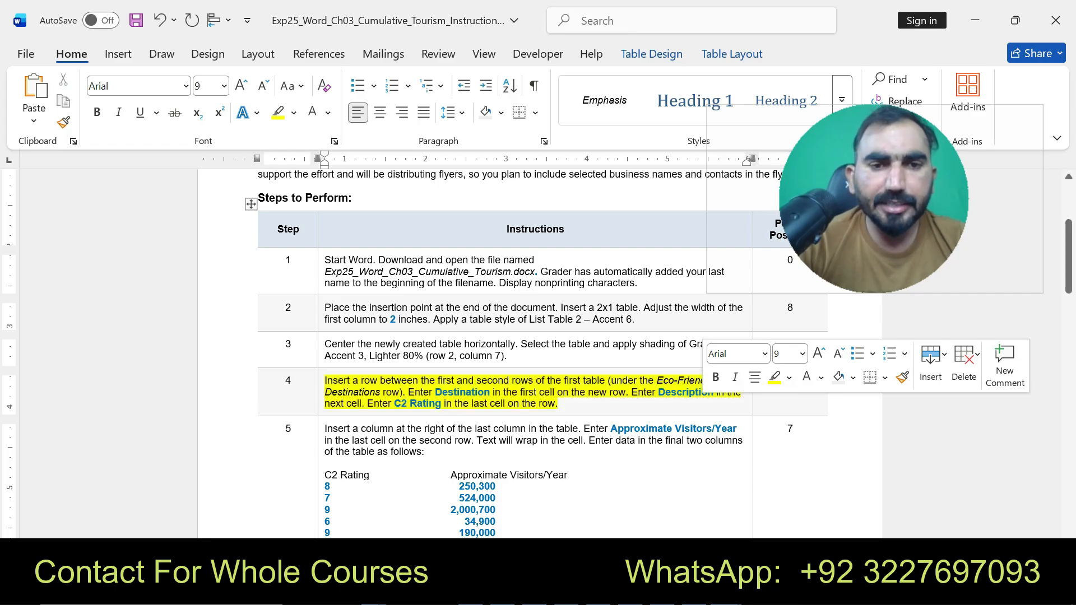
{"action": "left_click_drag", "start_coordinate": [325, 380], "coordinate": [558, 404]}
{"action": "mouse_move", "coordinate": [768, 594]}
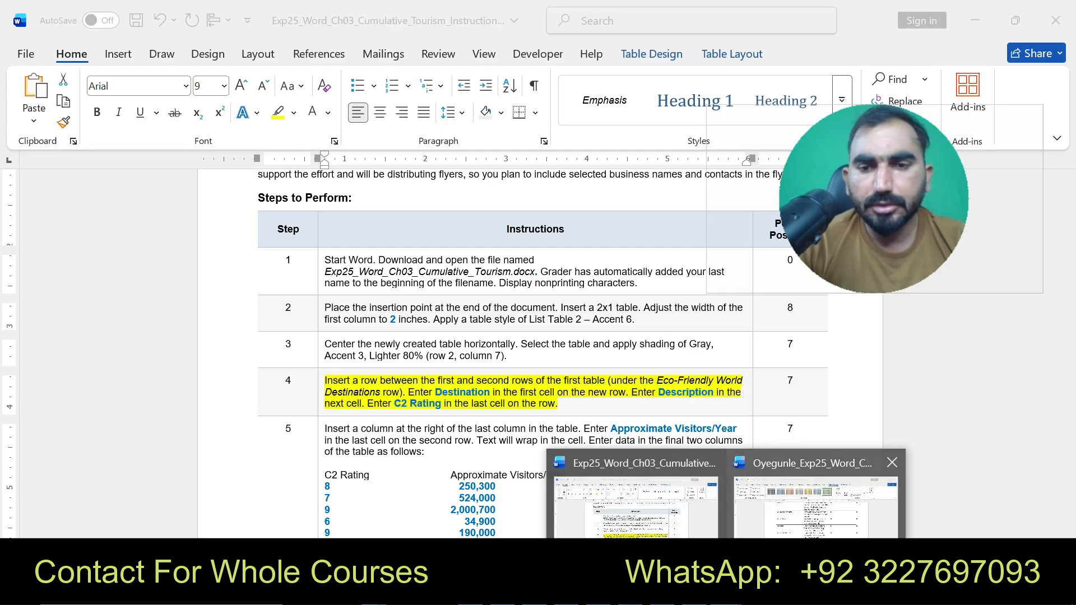
{"action": "left_click", "coordinate": [833, 510]}
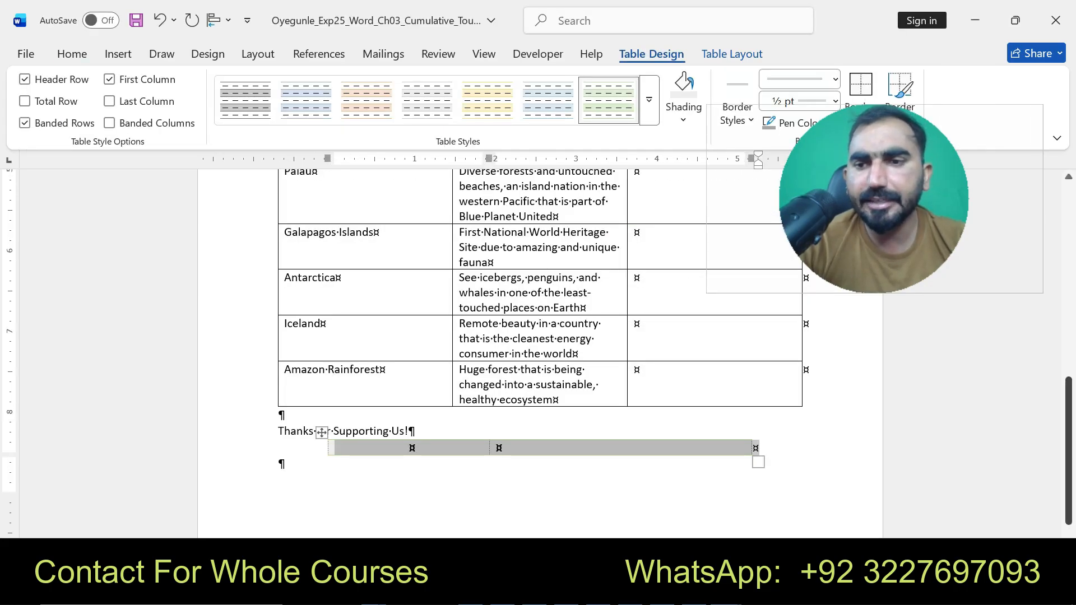
{"action": "left_click_drag", "start_coordinate": [1068, 451], "coordinate": [1069, 268]}
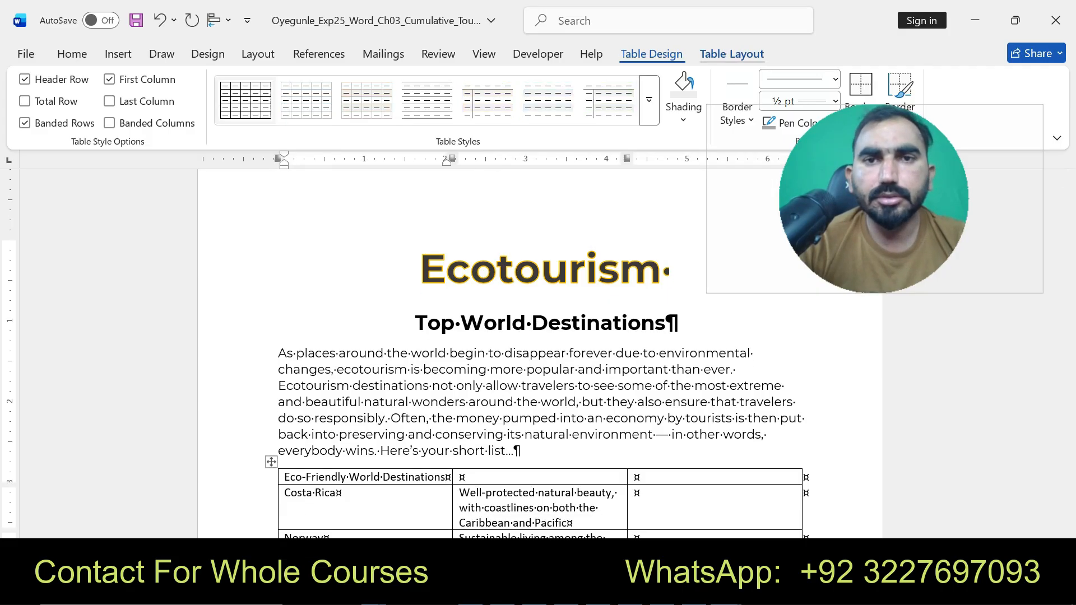
{"action": "left_click", "coordinate": [732, 53]}
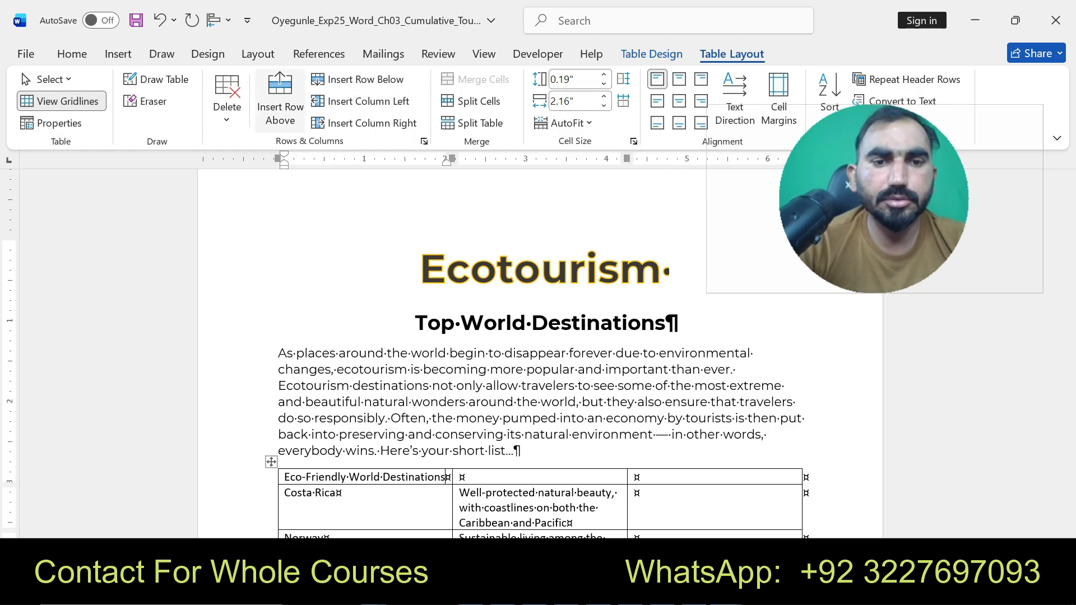
{"action": "left_click", "coordinate": [280, 90]}
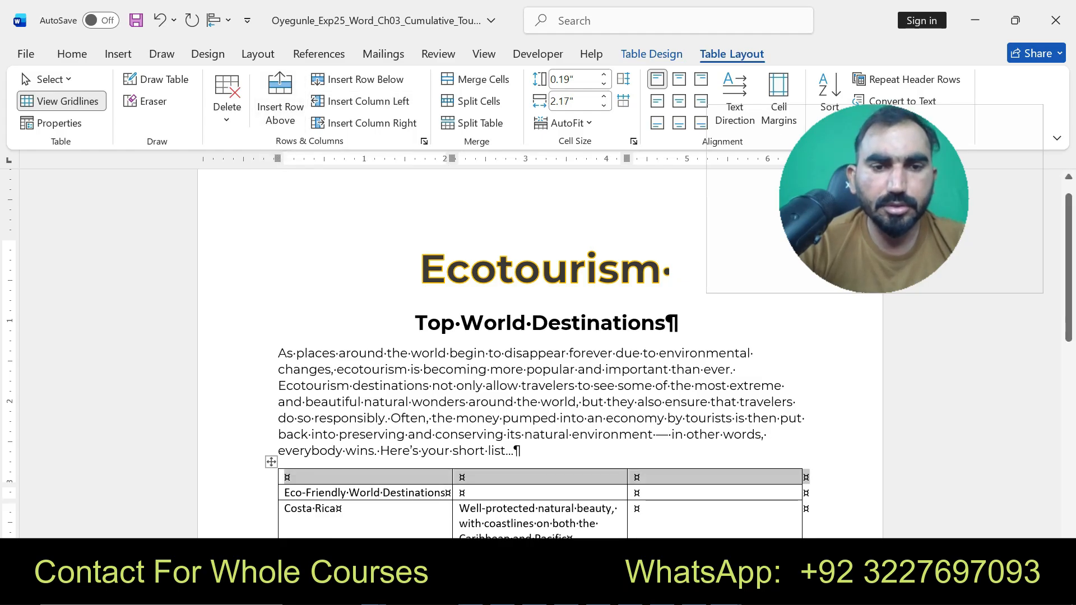
{"action": "key", "text": "ctrl+z"}
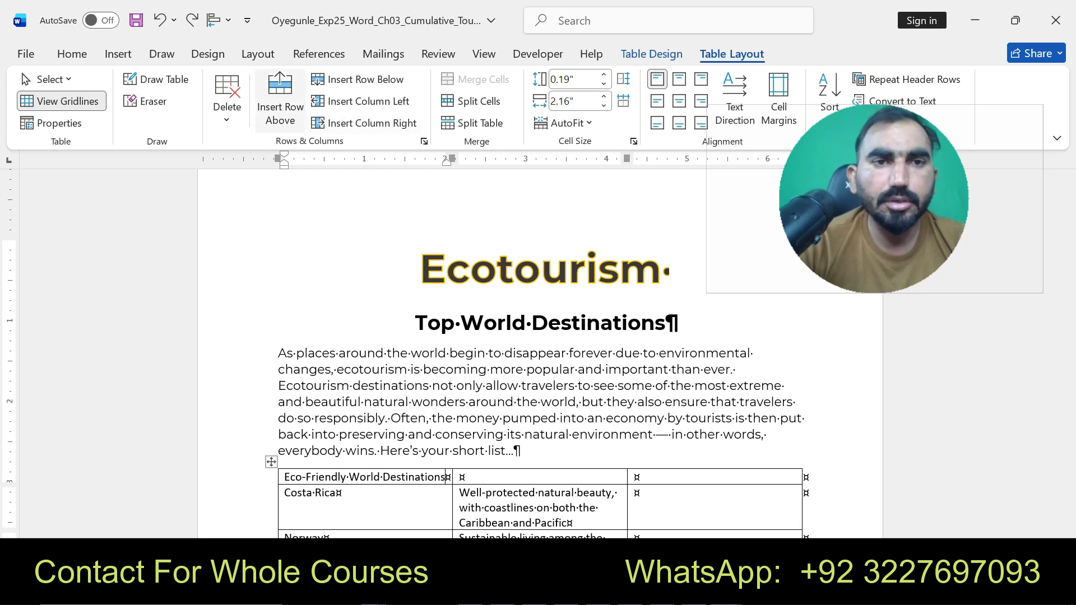
{"action": "left_click", "coordinate": [280, 93]}
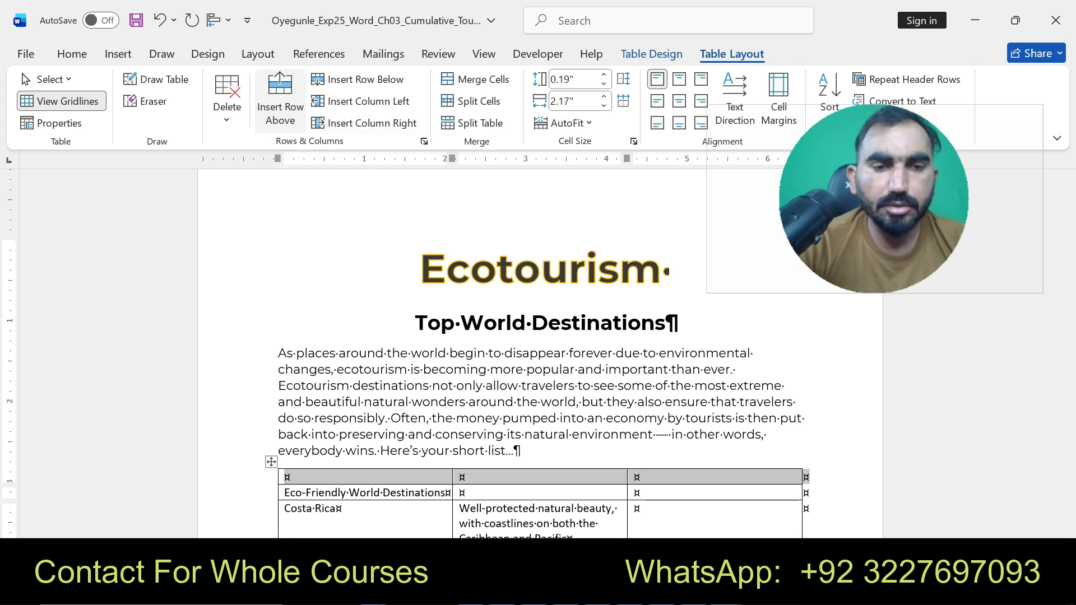
{"action": "key", "text": "ctrl+z"}
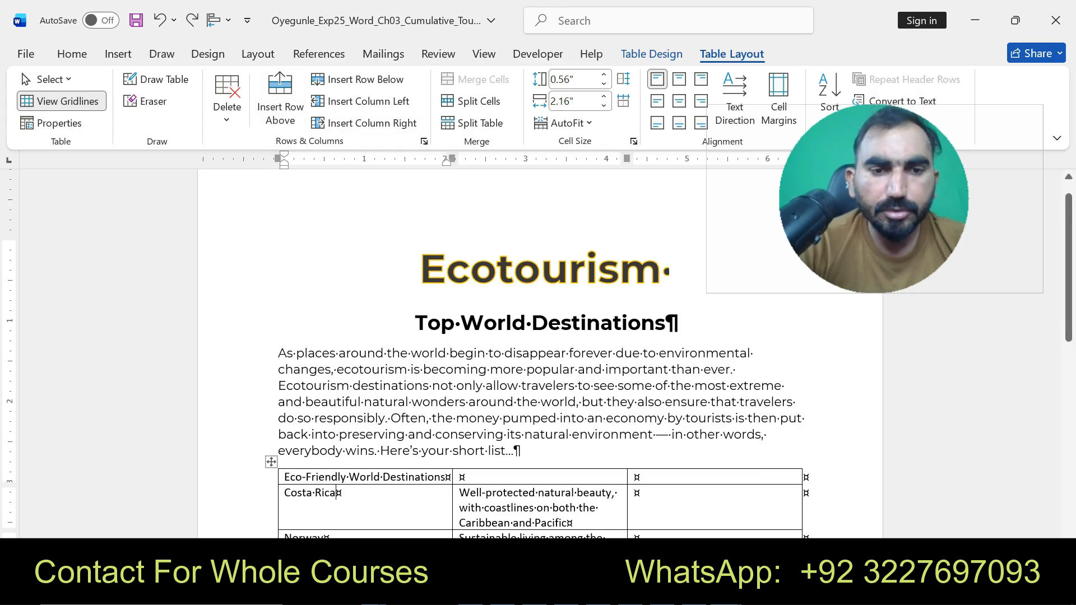
- Insert a new row between the first and second rows of the destinations table
{"action": "left_click", "coordinate": [280, 98]}
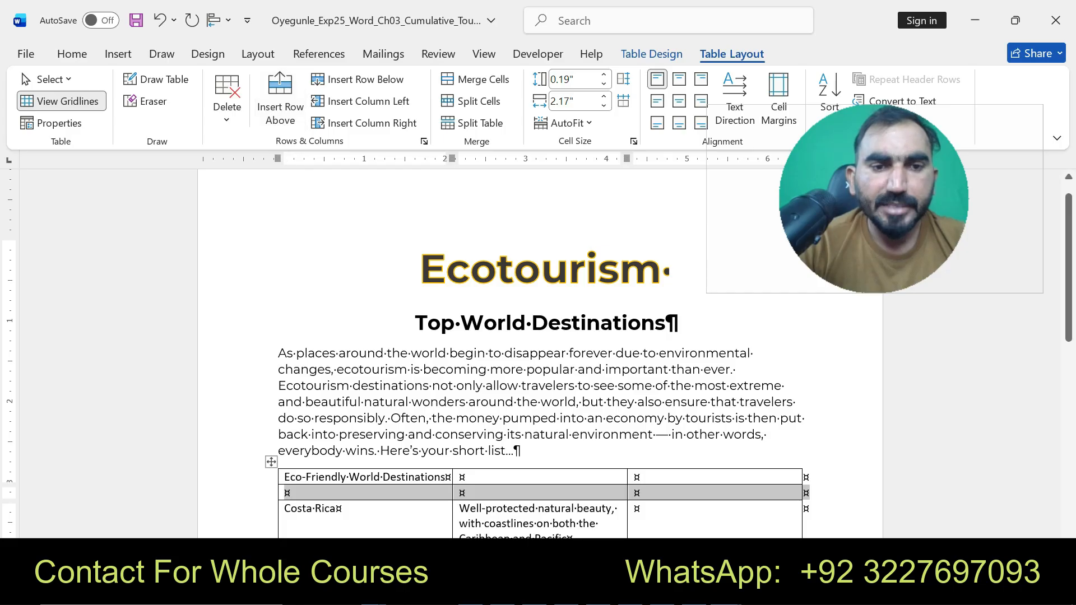
{"action": "left_click", "coordinate": [297, 493]}
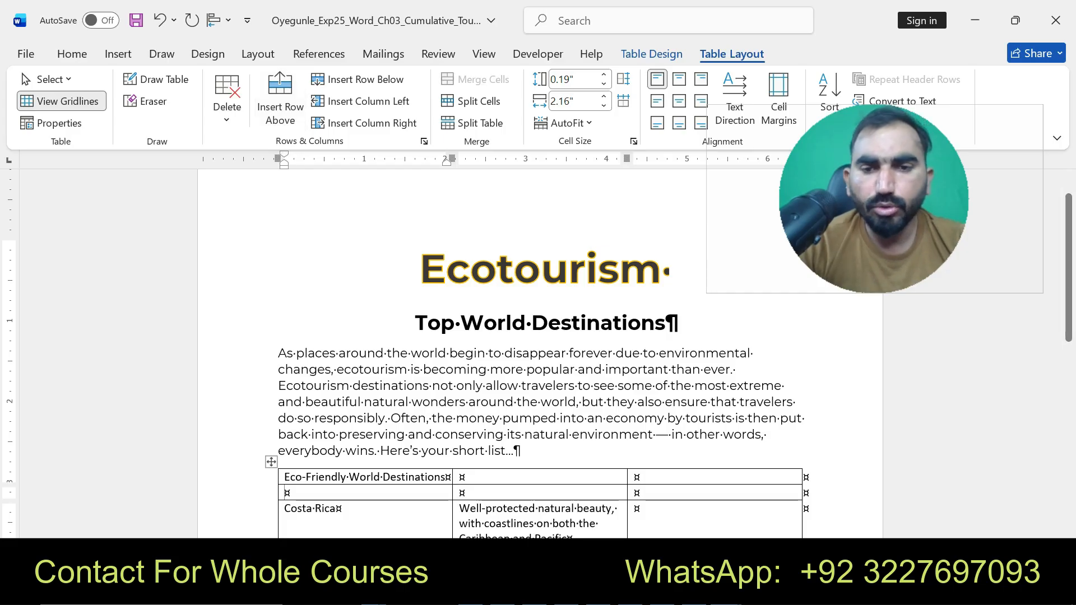
- Copy the word Destination from the instructions document and paste it into the first cell of the new row
{"action": "left_click", "coordinate": [726, 592]}
{"action": "left_click", "coordinate": [639, 552]}
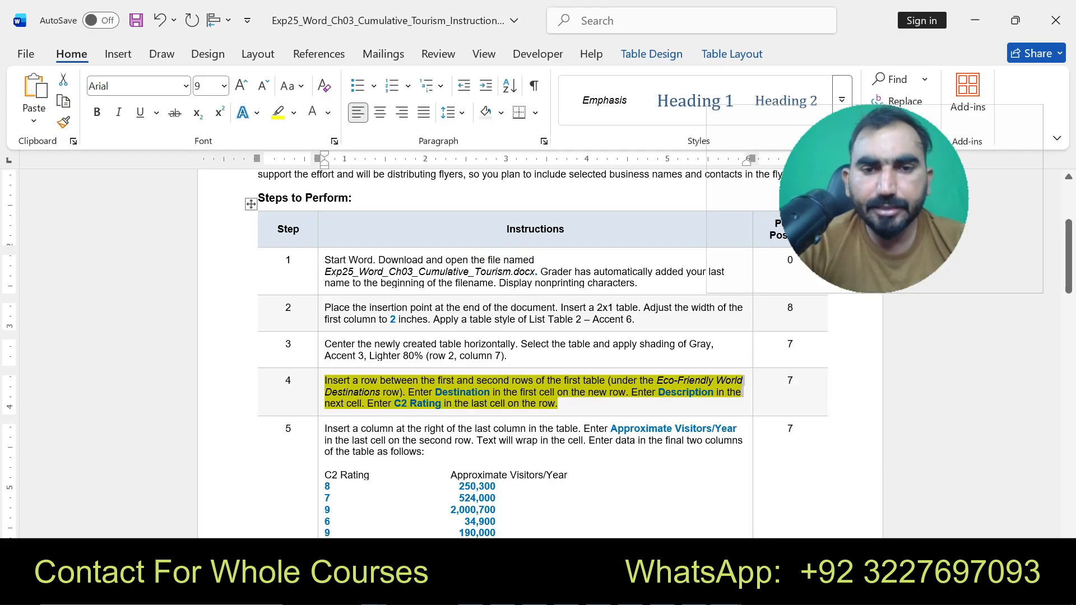
{"action": "left_click", "coordinate": [457, 392]}
{"action": "left_click_drag", "start_coordinate": [434, 393], "coordinate": [484, 392]}
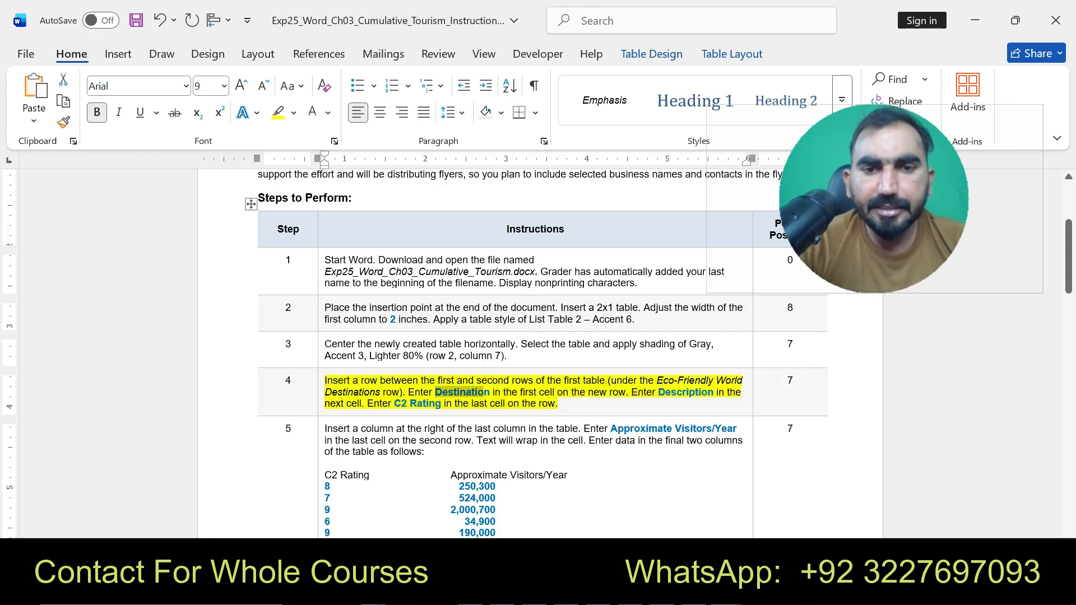
{"action": "mouse_move", "coordinate": [705, 594]}
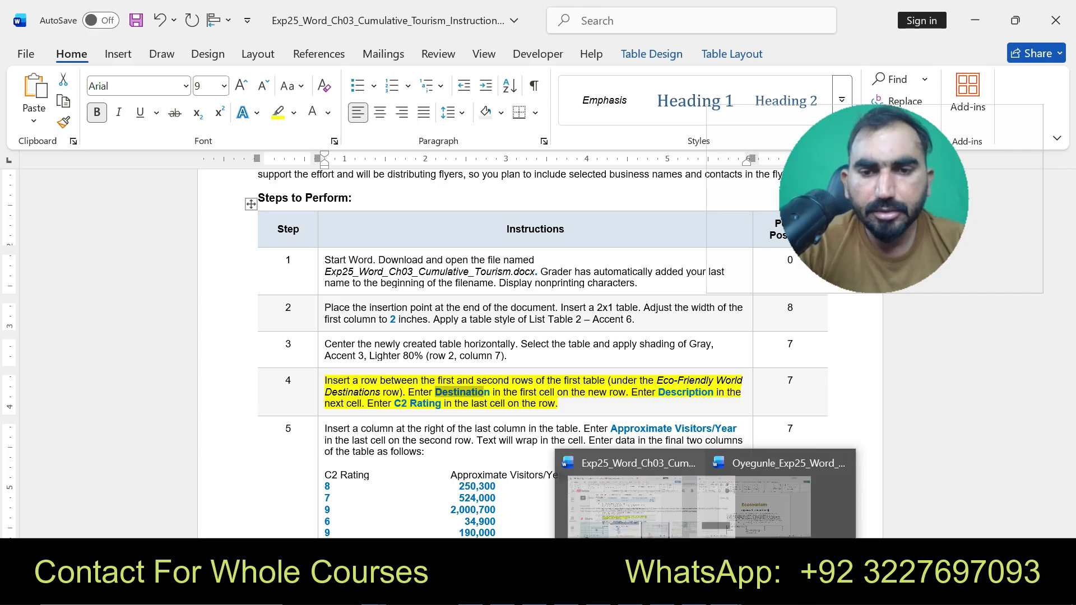
{"action": "left_click", "coordinate": [727, 594]}
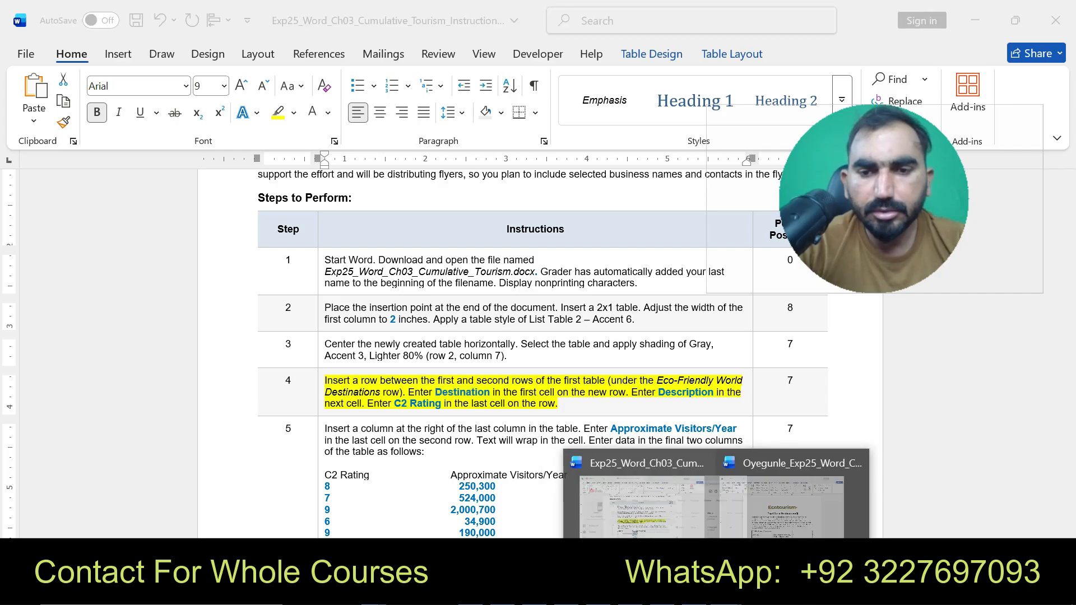
{"action": "left_click", "coordinate": [794, 521]}
{"action": "type", "text": "Destination"}
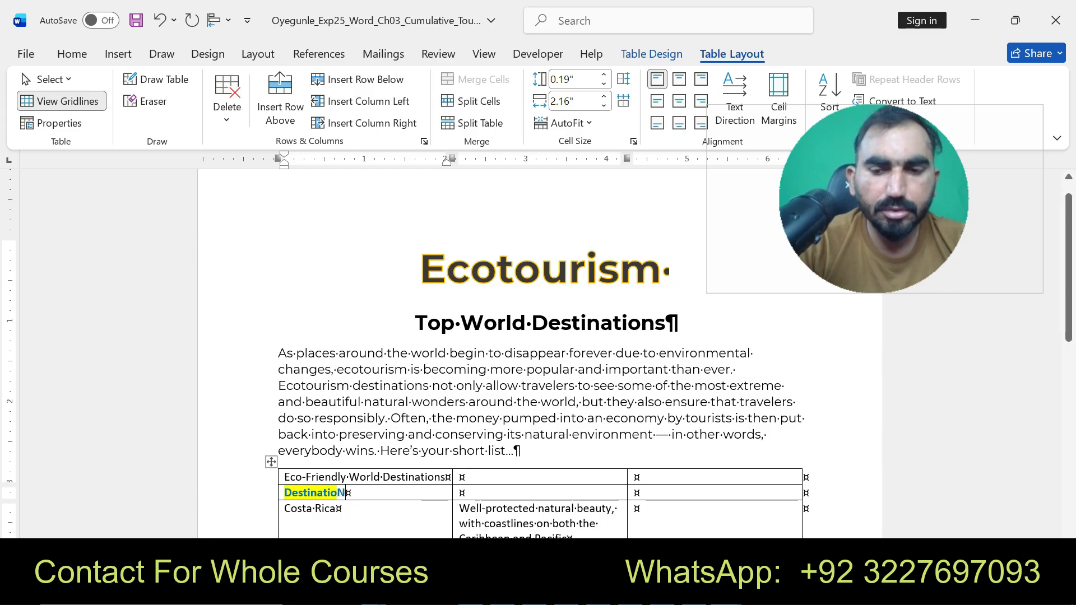
{"action": "key", "text": "BackSpace"}
{"action": "type", "text": "n"}
- Replace the pasted Destination in the first cell with a text-only paste to drop its source formatting
{"action": "mouse_move", "coordinate": [374, 593]}
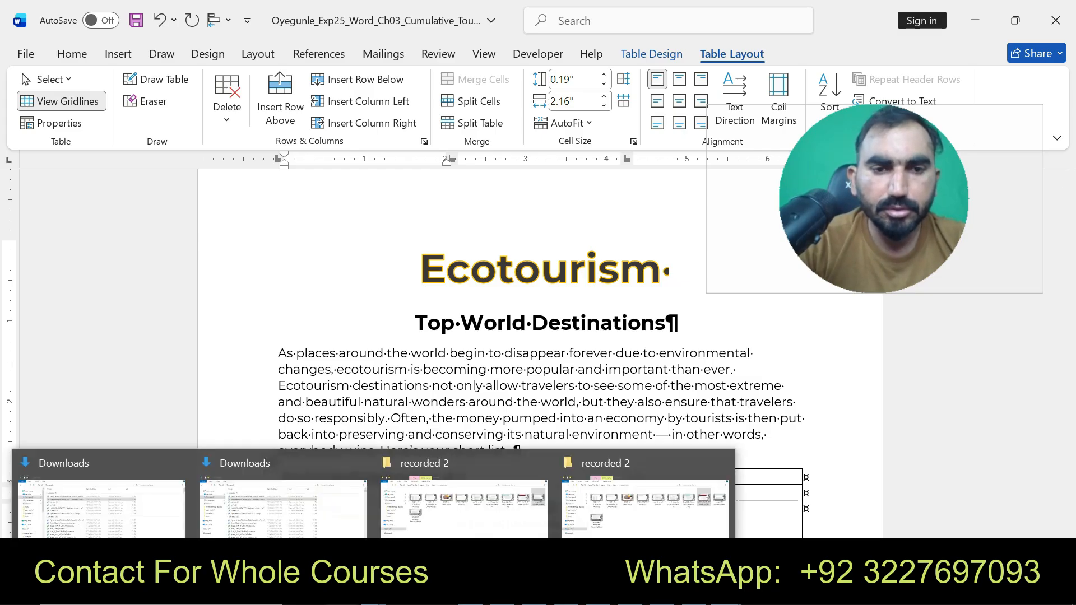
{"action": "left_click", "coordinate": [380, 370]}
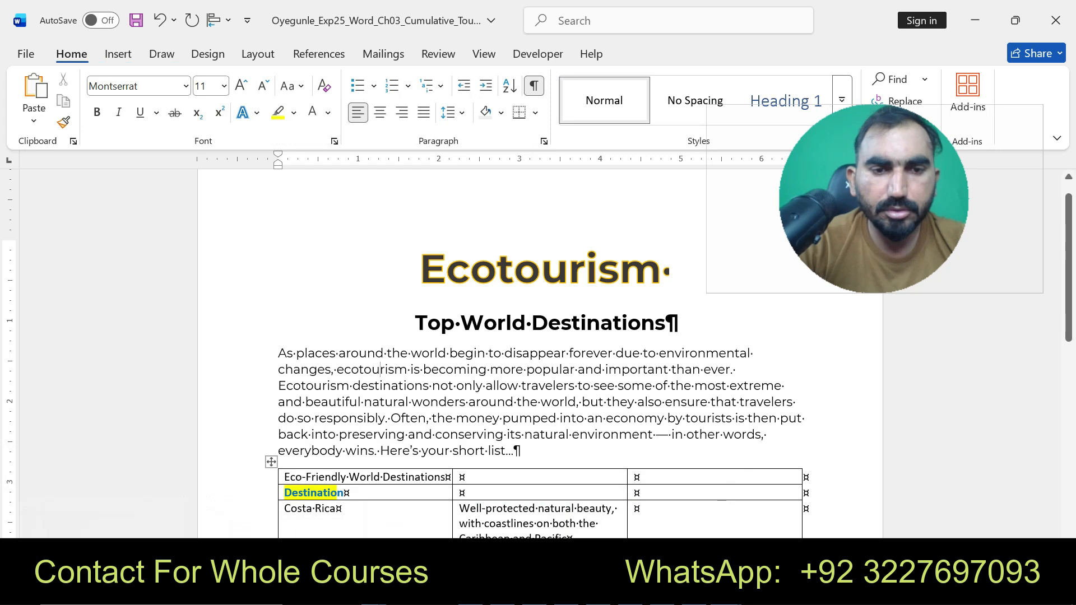
{"action": "left_click_drag", "start_coordinate": [345, 493], "coordinate": [284, 492]}
{"action": "left_click", "coordinate": [392, 537]}
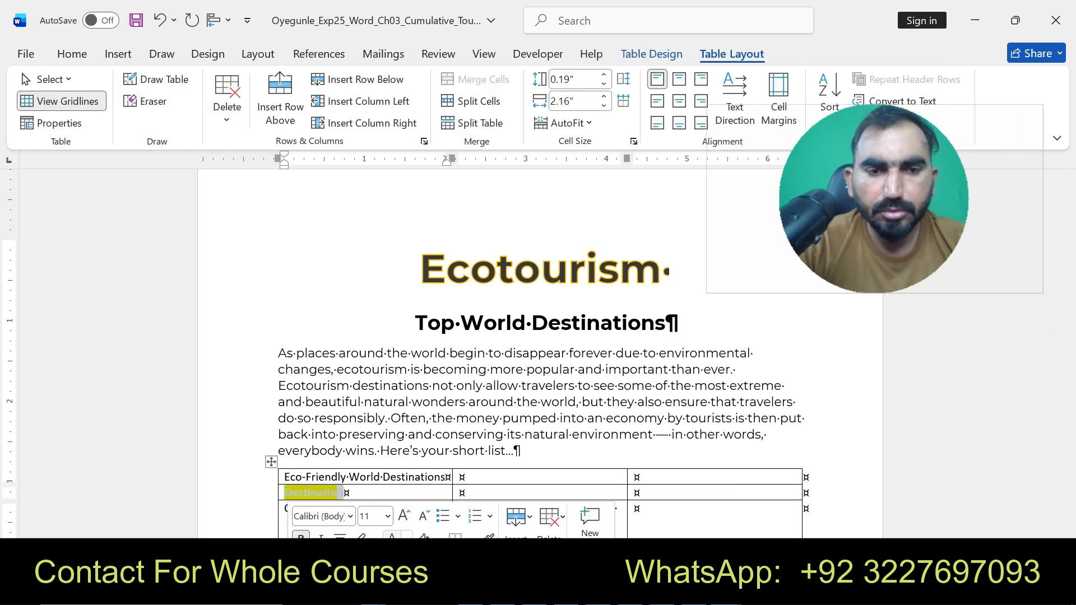
{"action": "key", "text": "ctrl+z"}
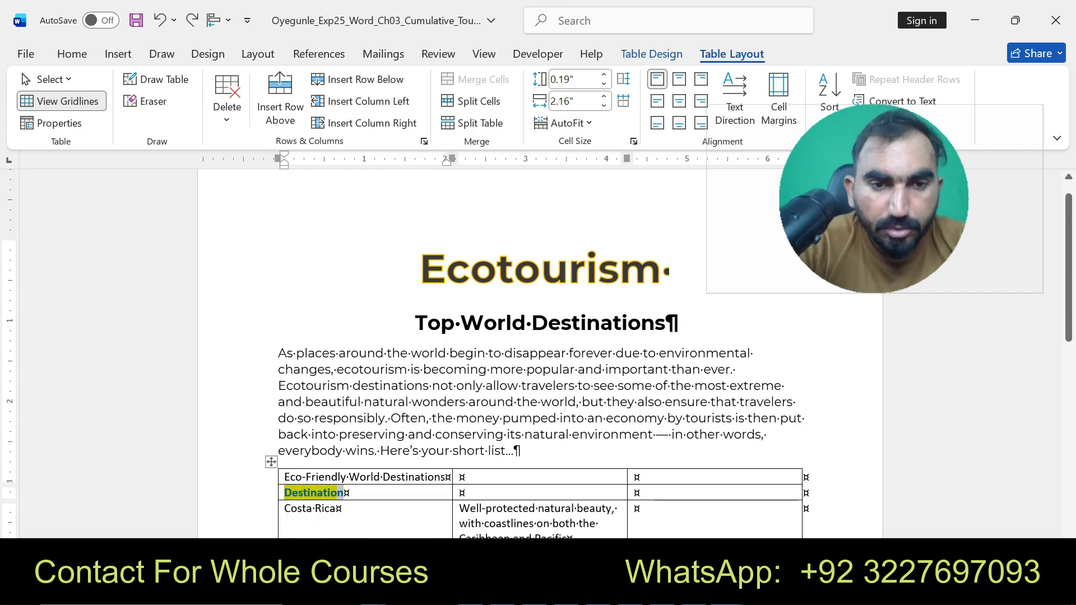
{"action": "key", "text": "Right"}
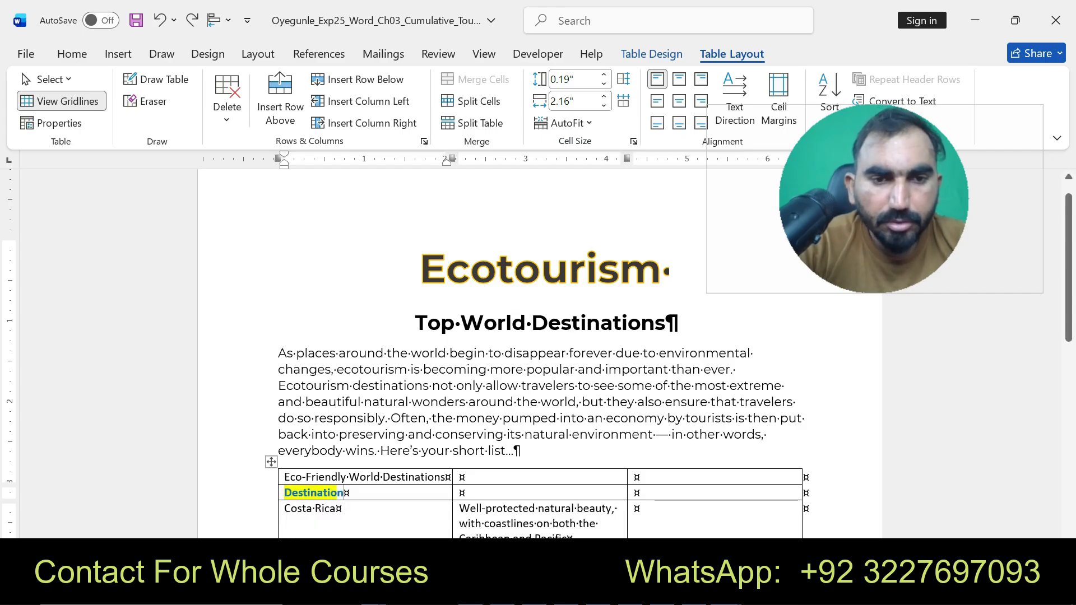
{"action": "key", "text": "shift+Left"}
{"action": "key", "text": "shift+Left"}
{"action": "key", "text": "shift+Left"}
{"action": "key", "text": "shift+Left"}
{"action": "key", "text": "shift+Left"}
{"action": "key", "text": "shift+Left"}
{"action": "key", "text": "shift+Left"}
{"action": "key", "text": "shift+Left"}
{"action": "key", "text": "shift+Left"}
{"action": "key", "text": "shift+Left"}
{"action": "key", "text": "shift+Left"}
{"action": "key", "text": "ctrl+c"}
{"action": "key", "text": "BackSpace"}
{"action": "key", "text": "ctrl+v"}
{"action": "key", "text": "ctrl"}
{"action": "key", "text": "Up"}
{"action": "key", "text": "Up"}
{"action": "key", "text": "Return"}
{"action": "key", "text": "Escape"}
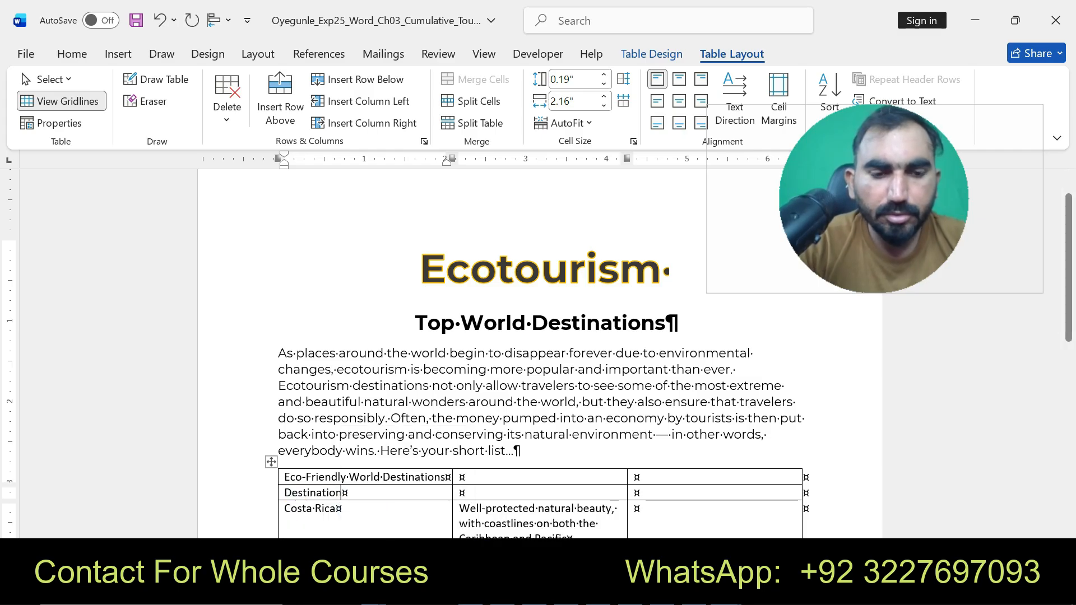
- Copy Description from the instructions and paste it as text only into the second cell of the new row
{"action": "left_click", "coordinate": [463, 493]}
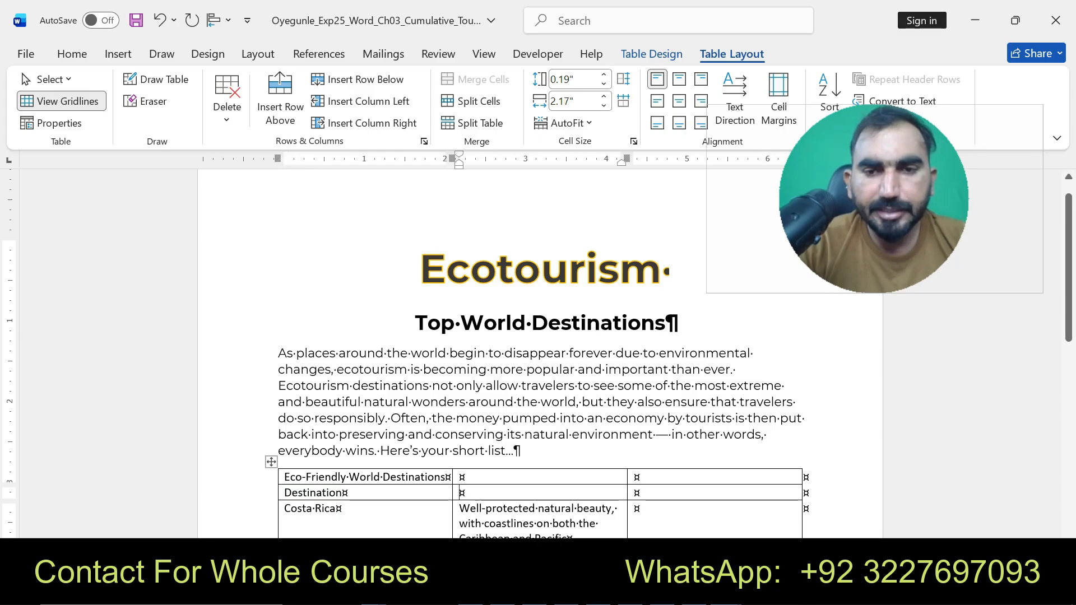
{"action": "left_click", "coordinate": [725, 589]}
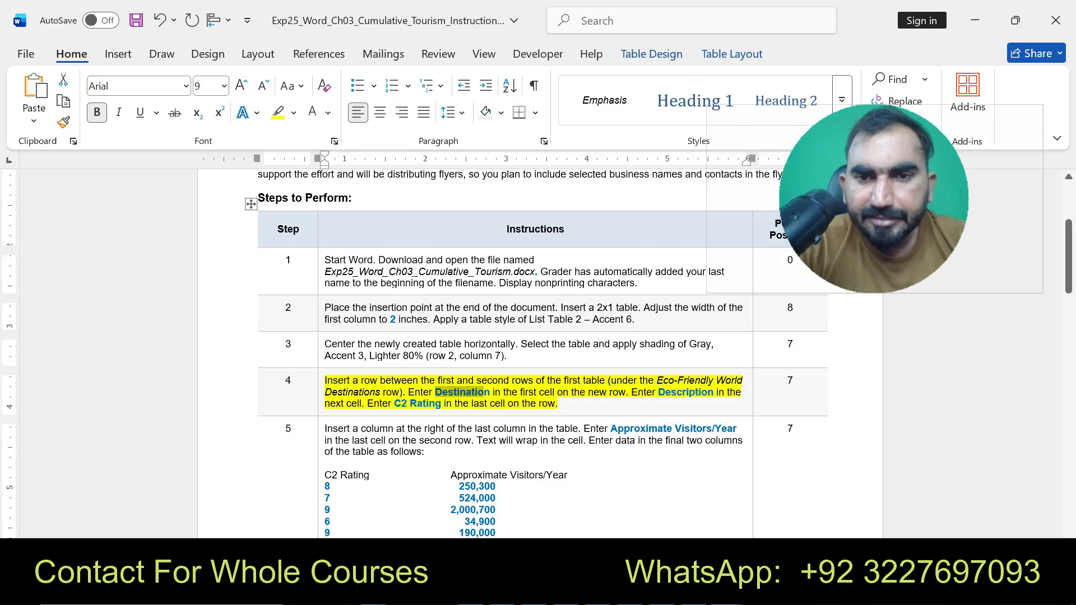
{"action": "left_click_drag", "start_coordinate": [659, 391], "coordinate": [713, 391]}
{"action": "key", "text": "ctrl+c"}
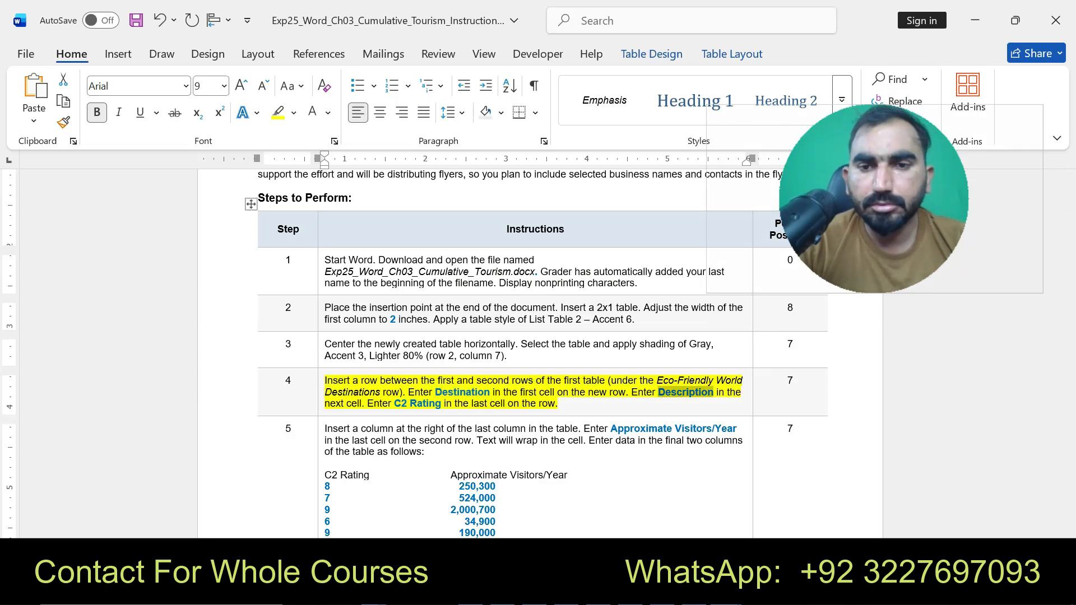
{"action": "mouse_move", "coordinate": [727, 591]}
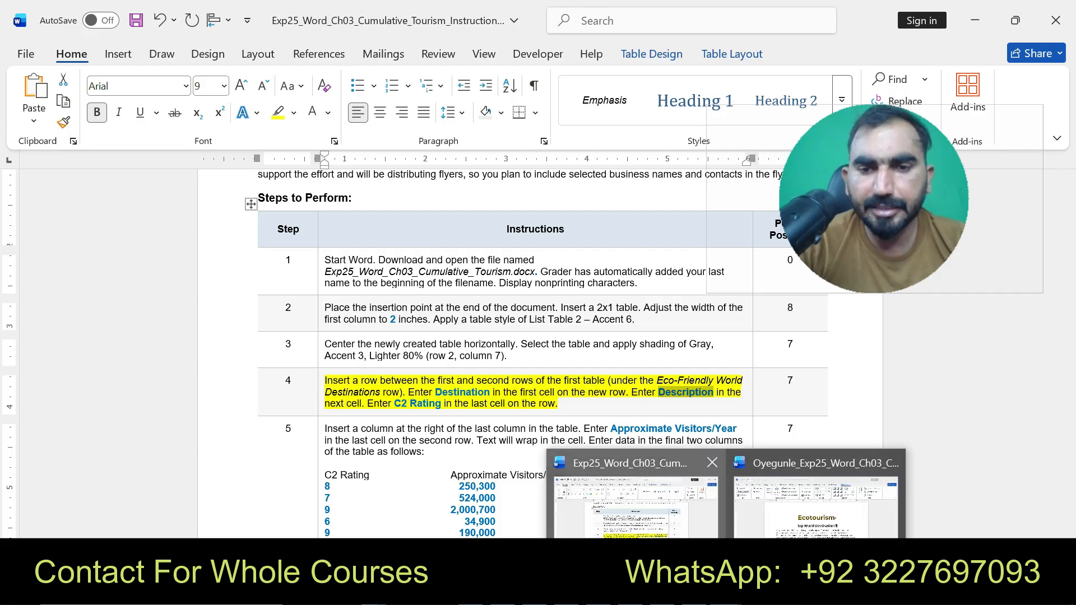
{"action": "left_click", "coordinate": [815, 496]}
{"action": "key", "text": "ctrl+v"}
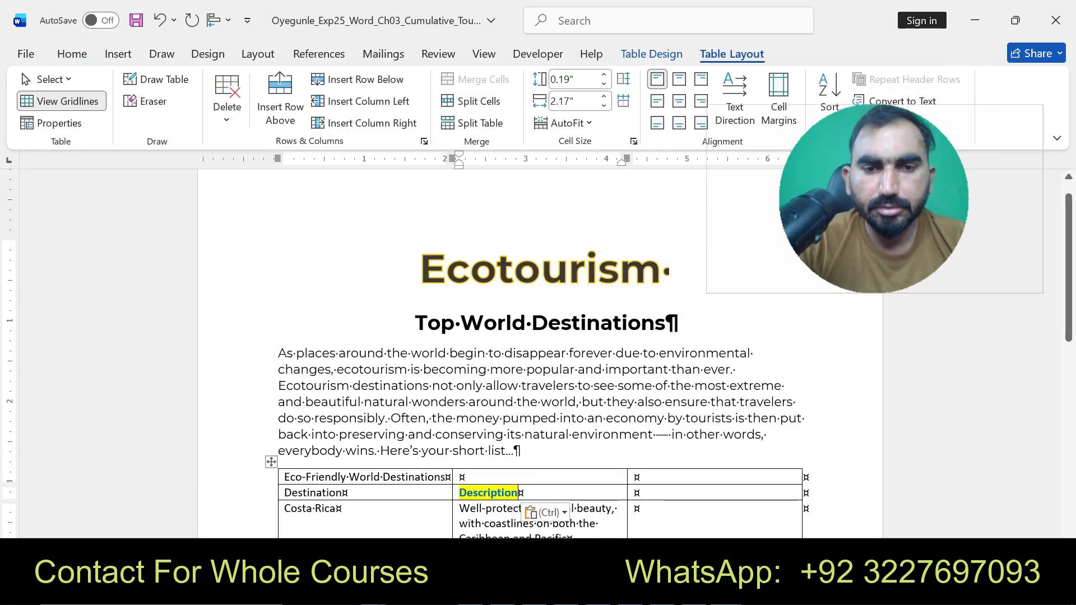
{"action": "key", "text": "ctrl"}
{"action": "left_click", "coordinate": [633, 463]}
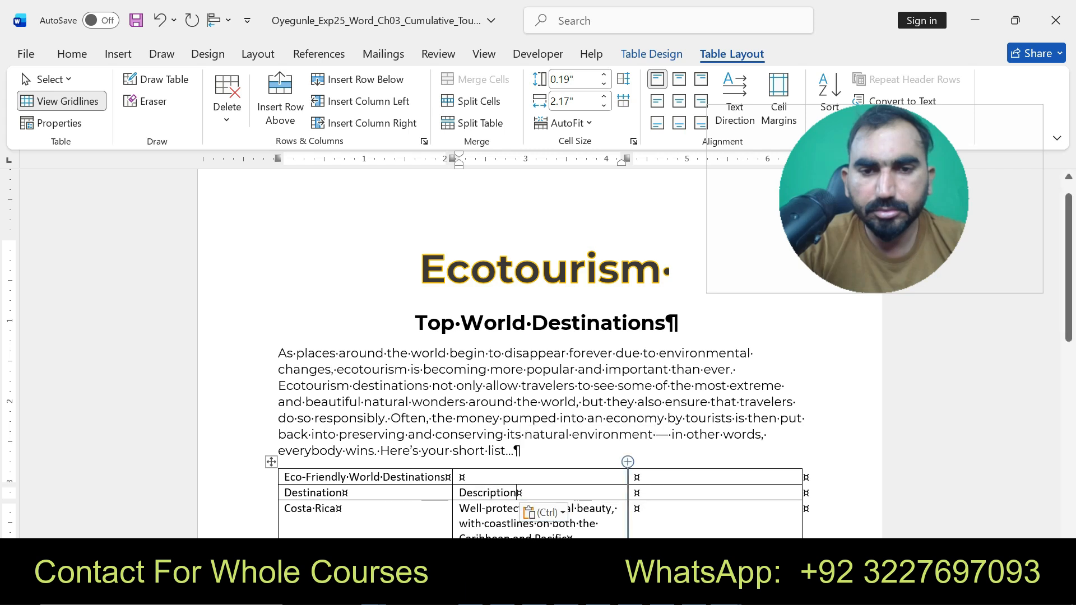
- Copy C2 Rating from the instructions and paste it as text only into the last cell of the new row
{"action": "mouse_move", "coordinate": [727, 591]}
{"action": "left_click", "coordinate": [636, 493]}
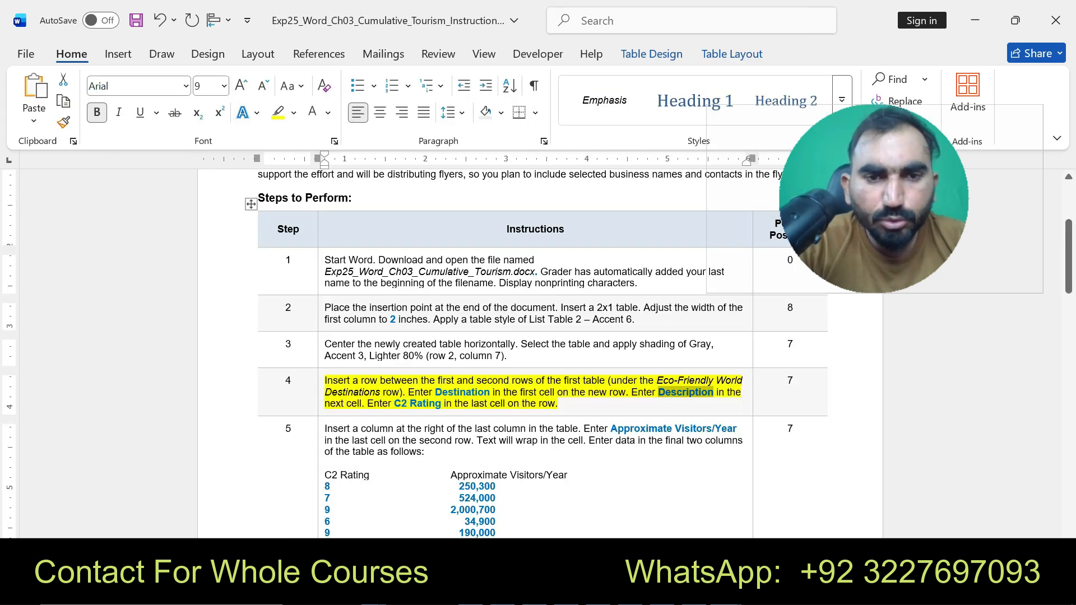
{"action": "left_click_drag", "start_coordinate": [394, 404], "coordinate": [442, 404]}
{"action": "key", "text": "ctrl+c"}
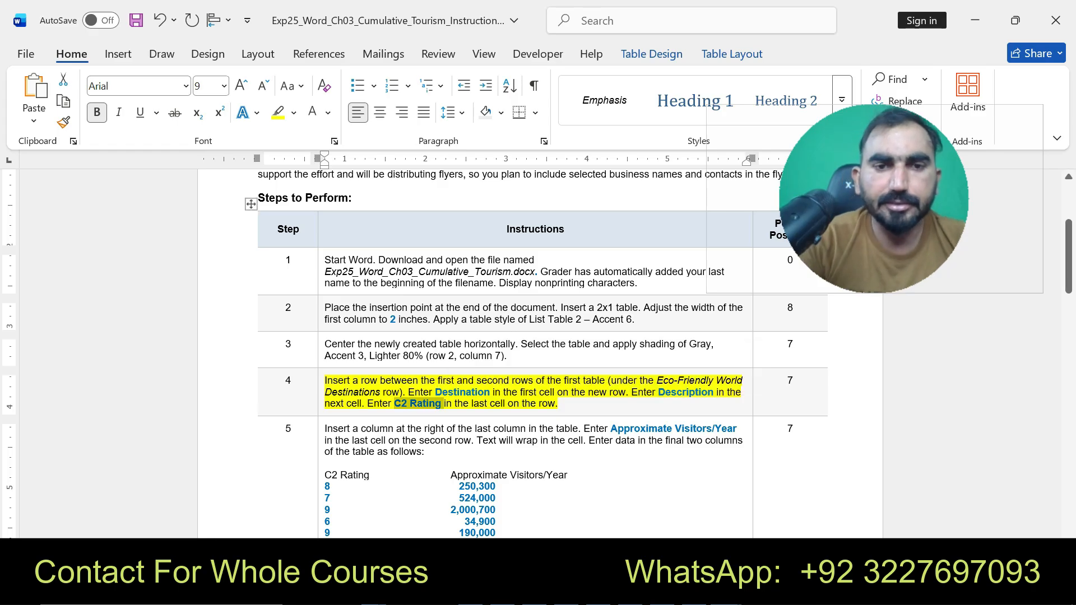
{"action": "mouse_move", "coordinate": [727, 591]}
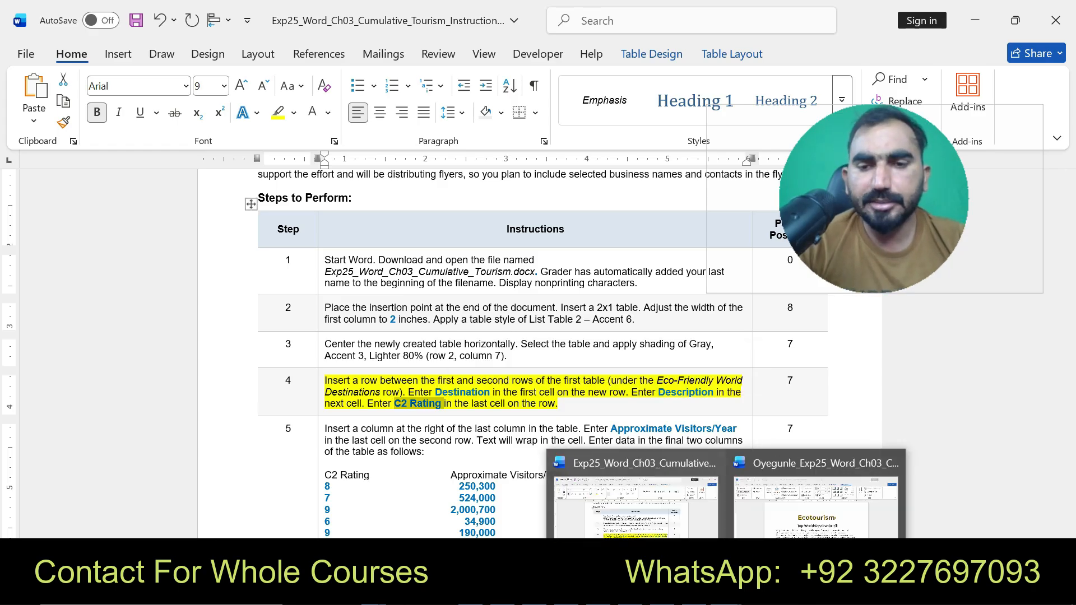
{"action": "left_click", "coordinate": [816, 505]}
{"action": "left_click", "coordinate": [672, 493]}
{"action": "key", "text": "ctrl+v"}
{"action": "key", "text": "ctrl"}
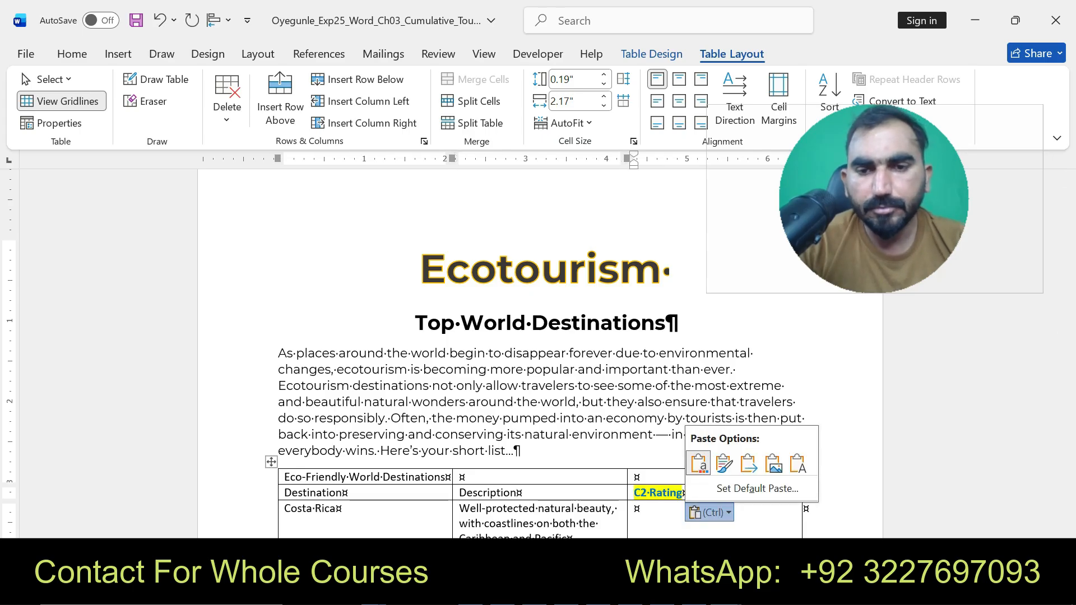
{"action": "key", "text": "t"}
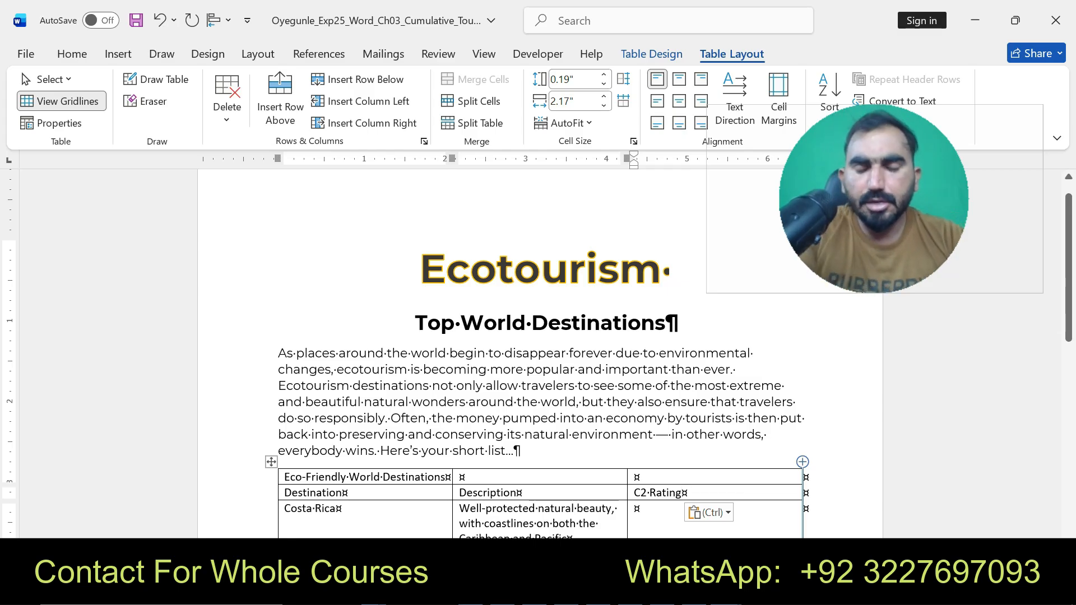
- In the instructions, highlight step 5 about inserting the Approximate Visitors/Year column in yellow
{"action": "left_click", "coordinate": [726, 593]}
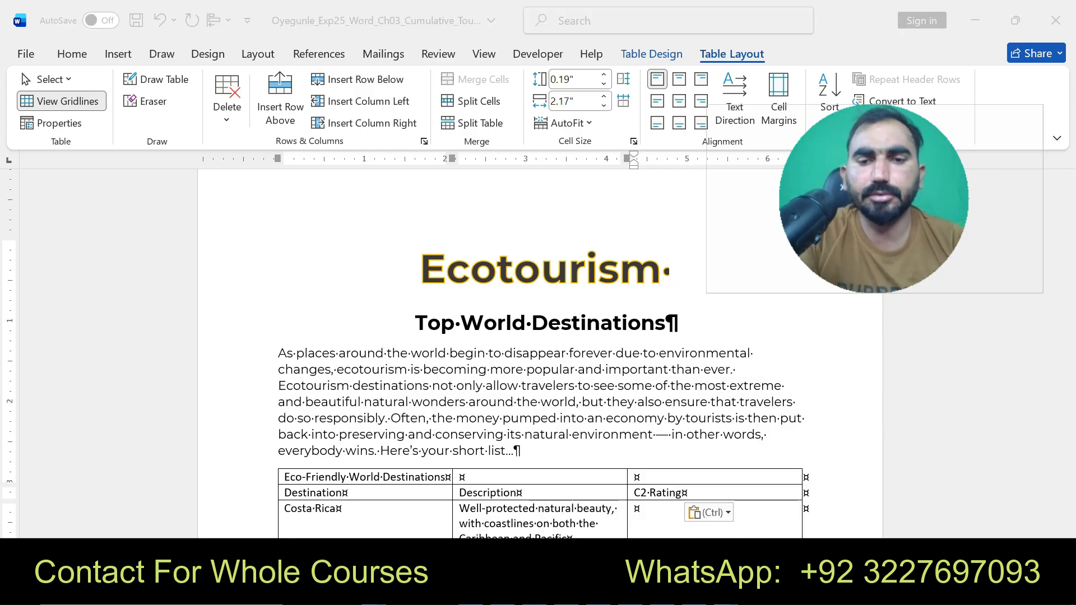
{"action": "left_click", "coordinate": [633, 493]}
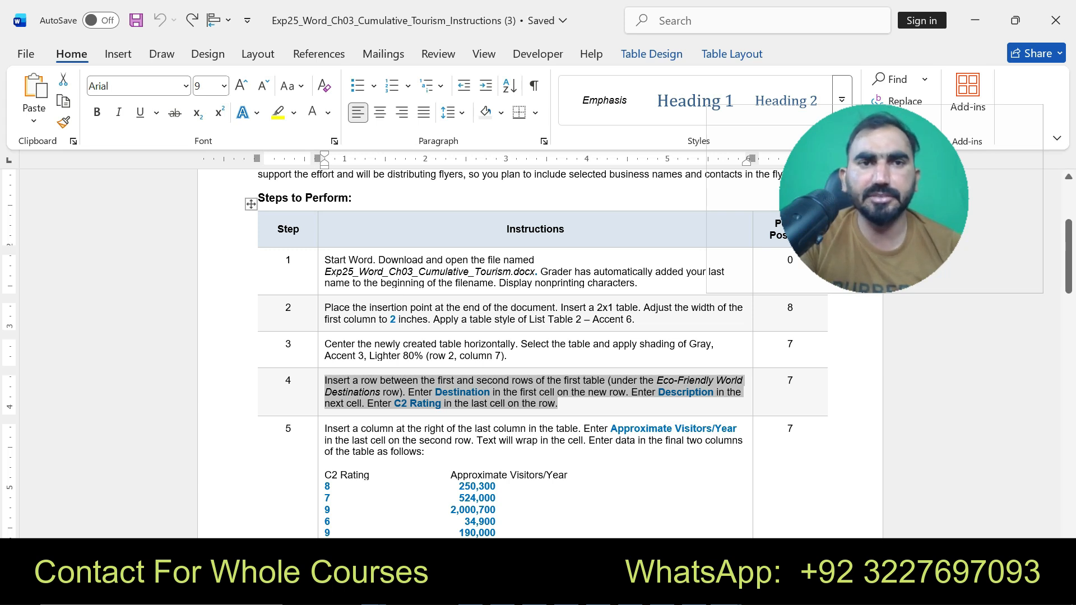
{"action": "left_click_drag", "start_coordinate": [325, 429], "coordinate": [495, 474]}
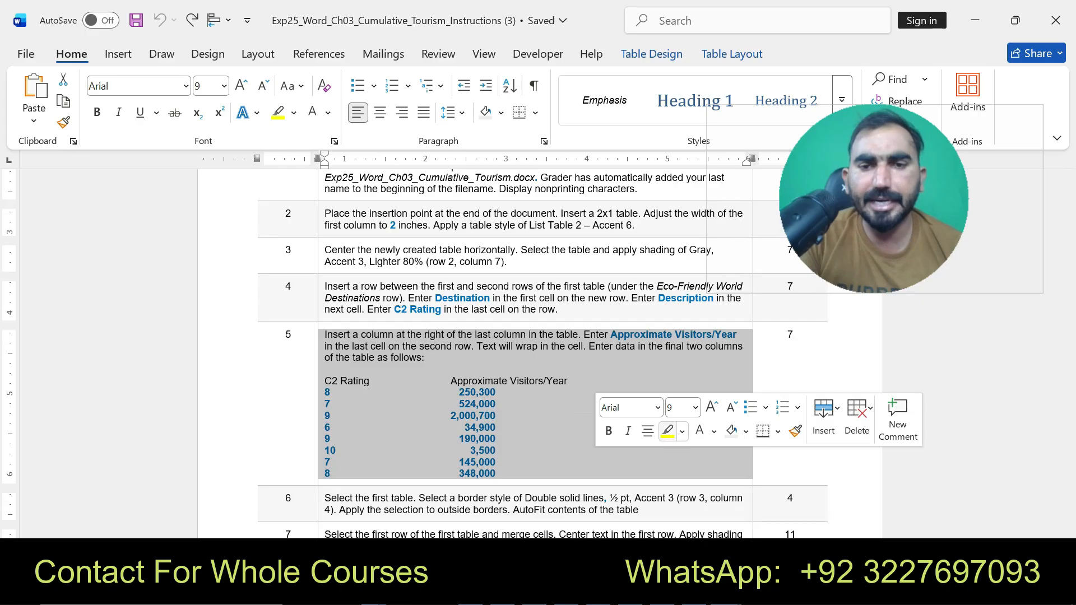
{"action": "left_click", "coordinate": [667, 431]}
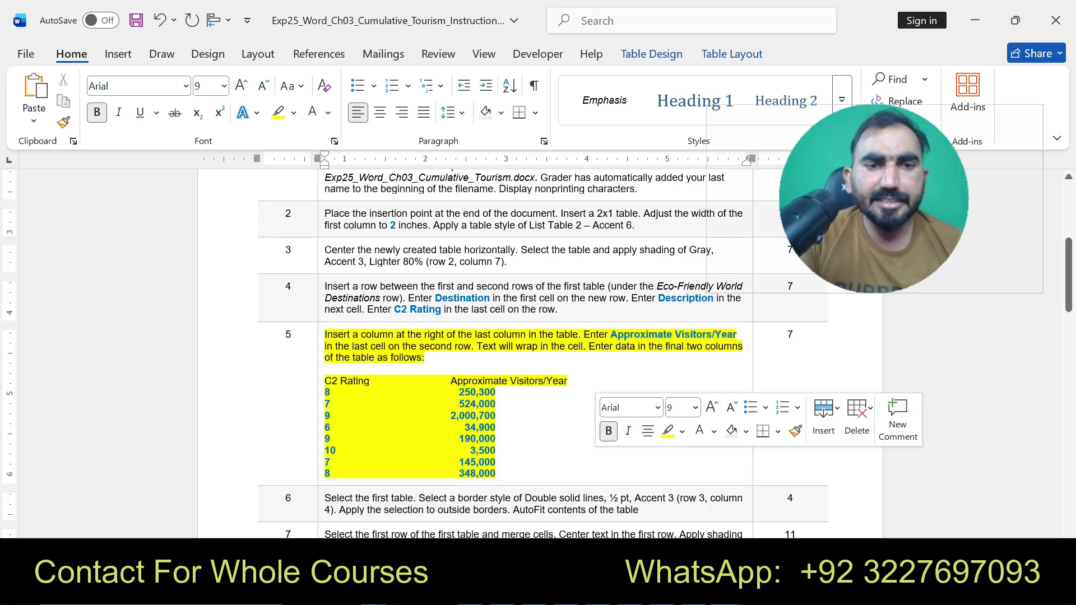
{"action": "left_click_drag", "start_coordinate": [325, 334], "coordinate": [496, 473]}
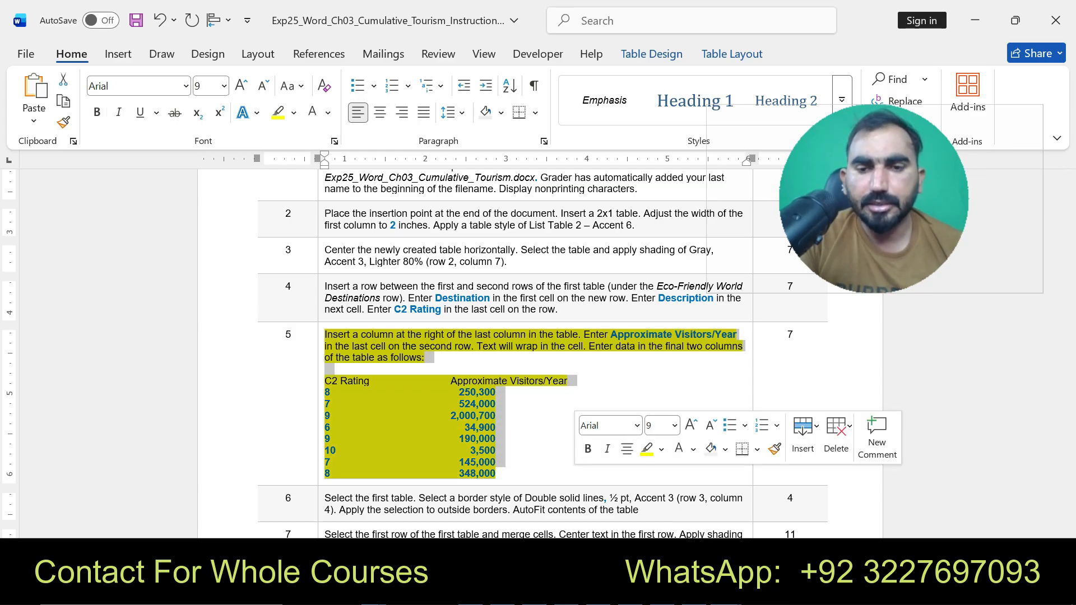
{"action": "left_click", "coordinate": [727, 590]}
{"action": "left_click", "coordinate": [816, 499]}
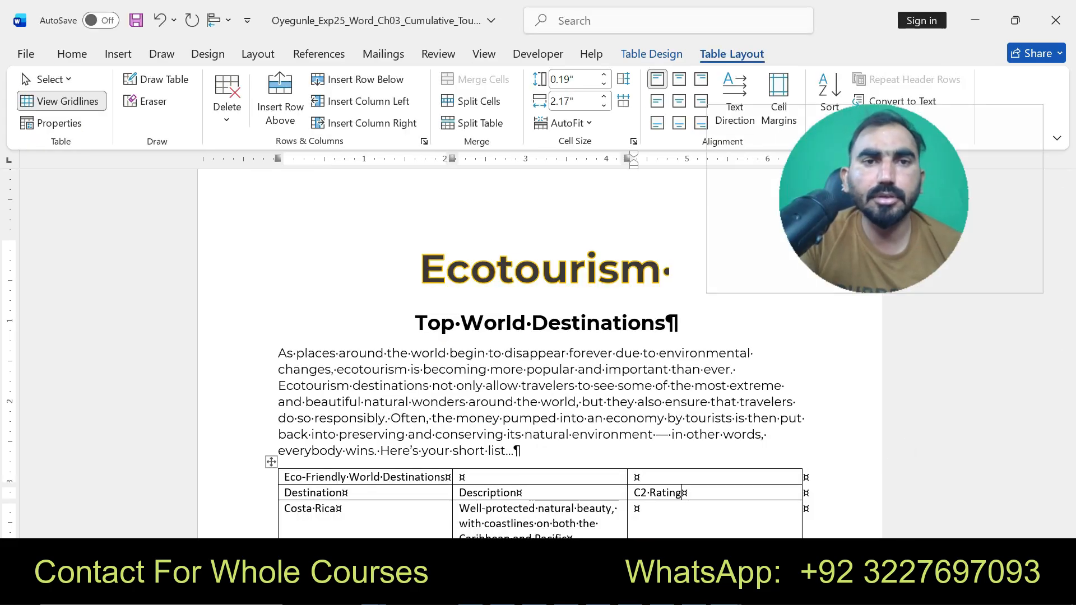
{"action": "left_click", "coordinate": [364, 101]}
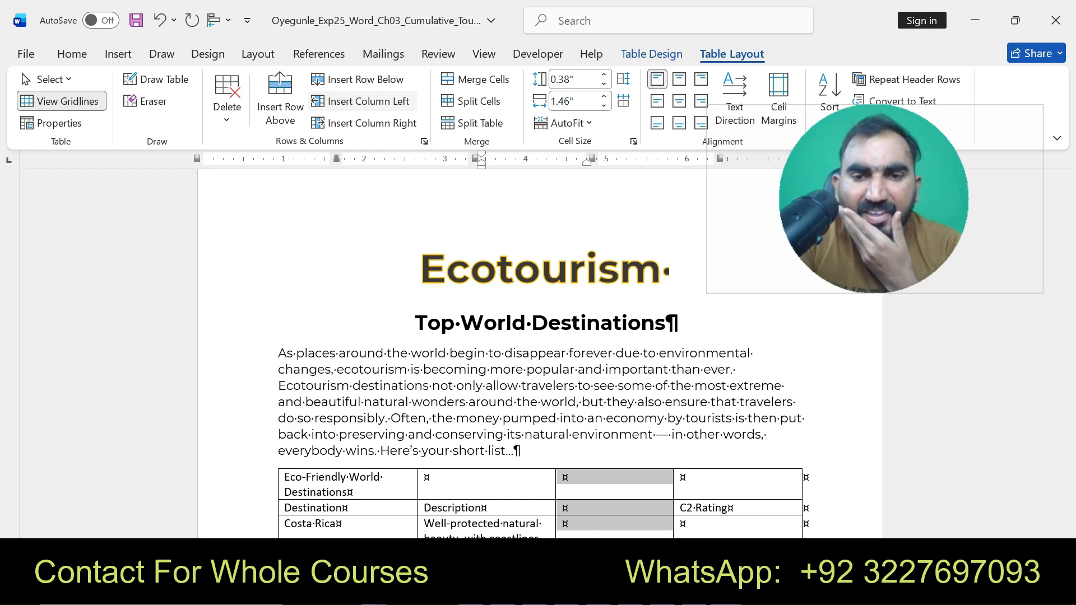
{"action": "key", "text": "BackSpace"}
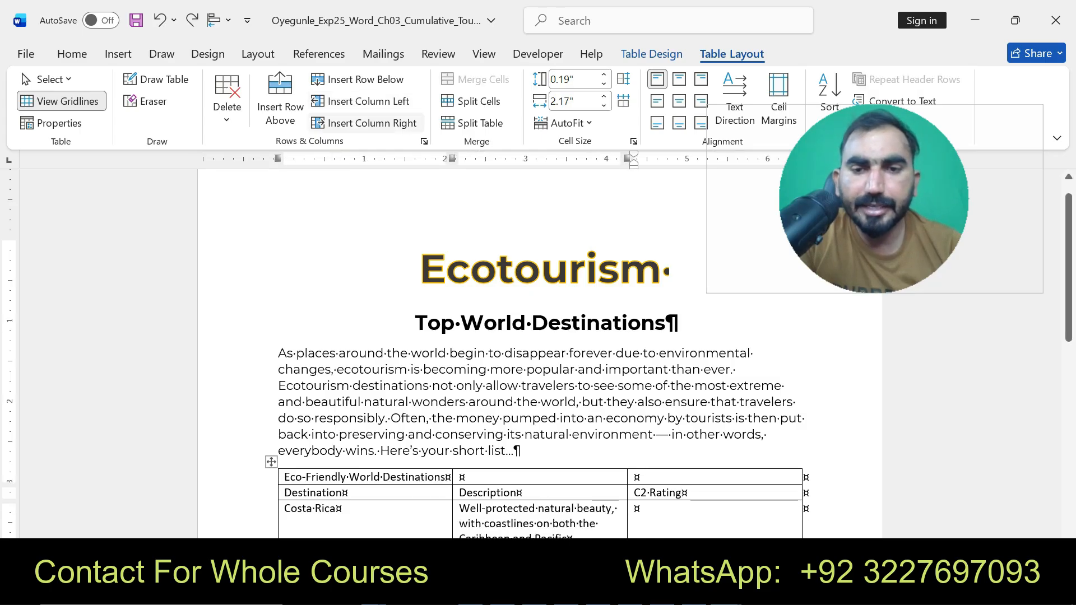
- Insert a column right of the last column and paste Approximate Visitors/Year into its second-row cell
{"action": "left_click", "coordinate": [364, 122]}
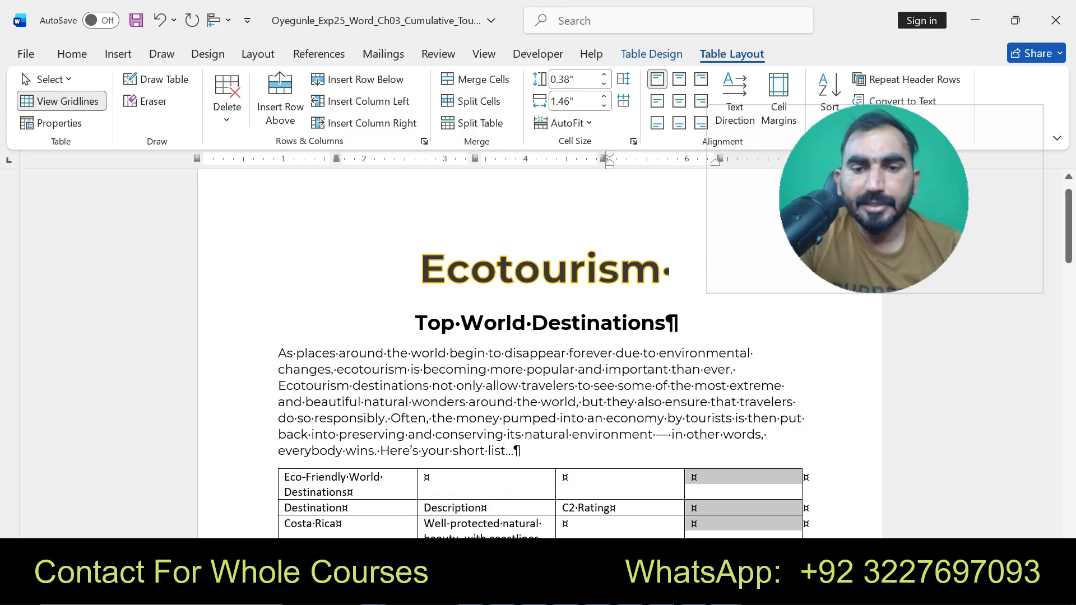
{"action": "left_click", "coordinate": [727, 589]}
{"action": "left_click", "coordinate": [636, 496]}
{"action": "left_click", "coordinate": [426, 358]}
{"action": "left_click_drag", "start_coordinate": [610, 334], "coordinate": [738, 334]}
{"action": "key", "text": "ctrl+c"}
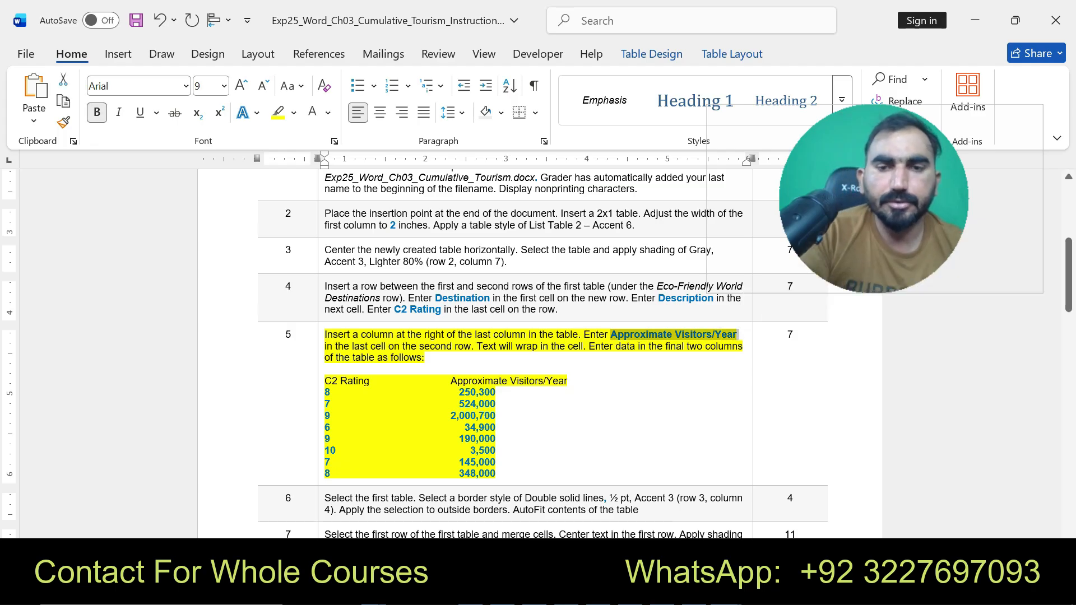
{"action": "mouse_move", "coordinate": [724, 592]}
{"action": "left_click", "coordinate": [639, 504]}
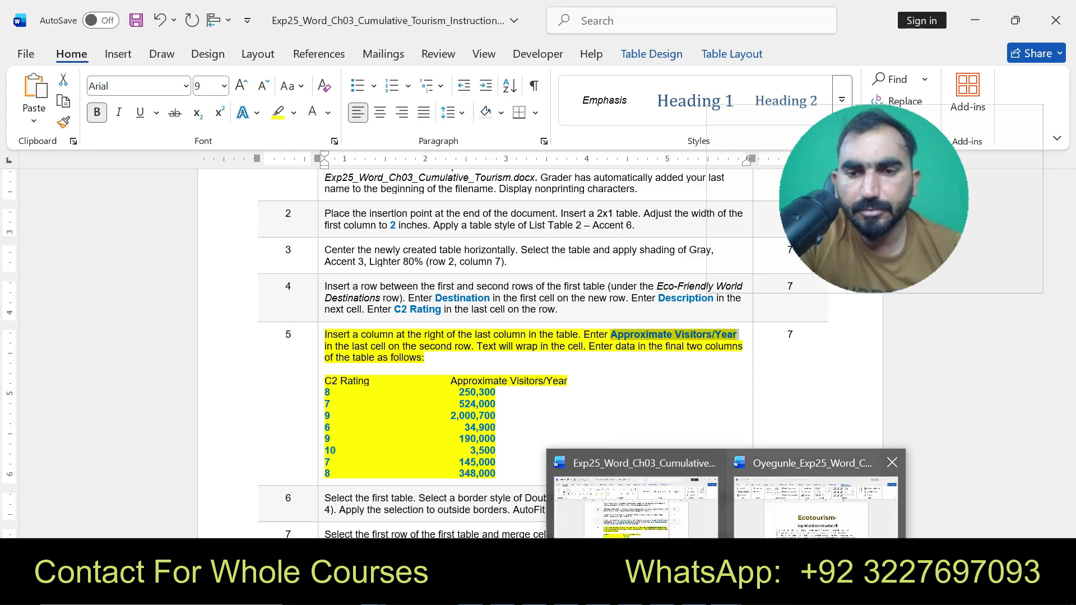
{"action": "left_click", "coordinate": [784, 498]}
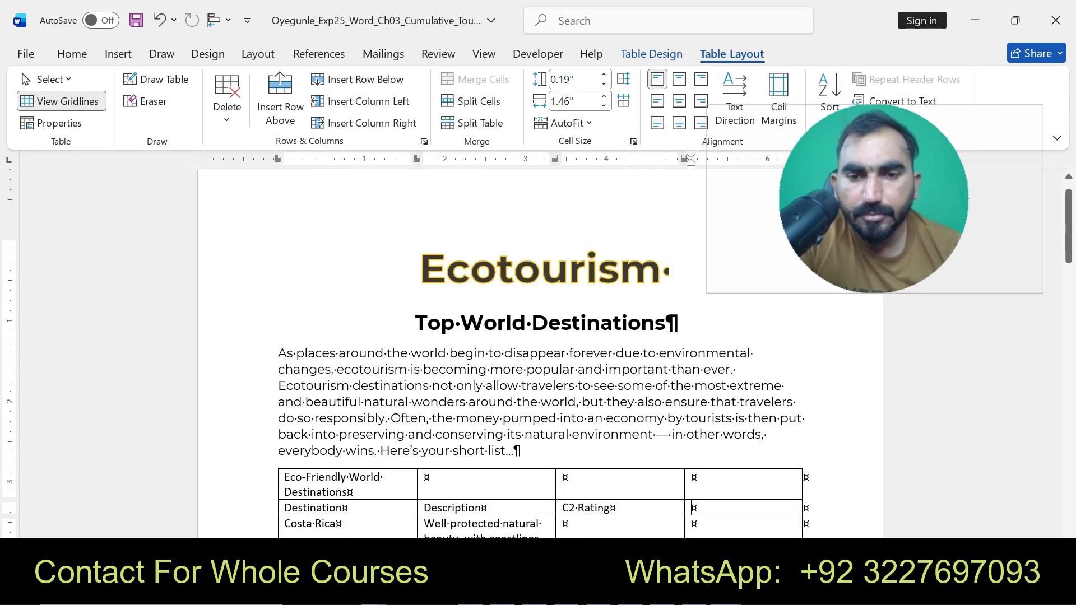
{"action": "key", "text": "ctrl+v"}
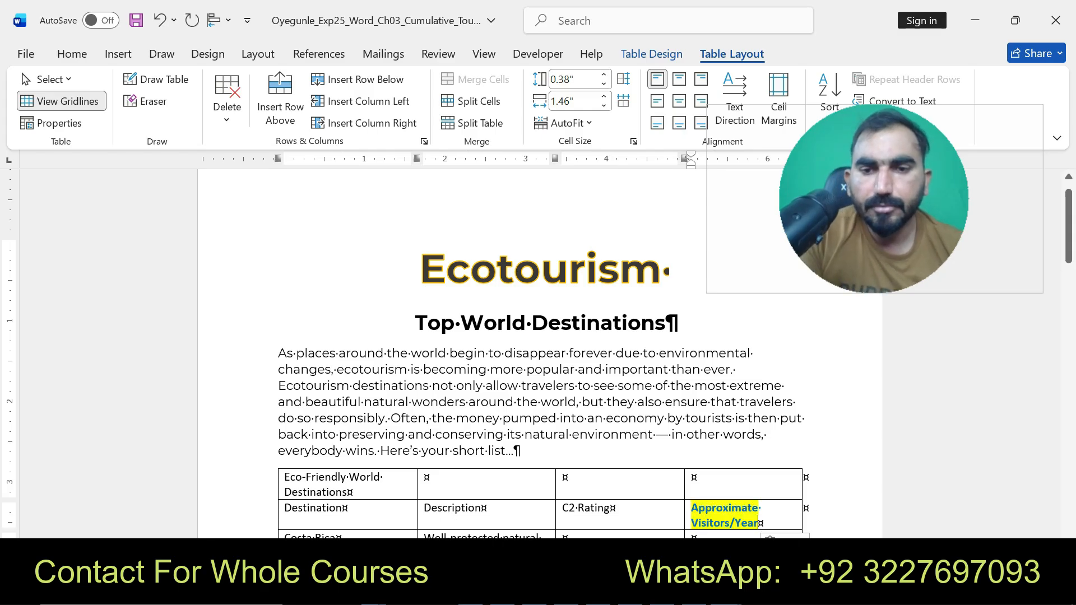
- Enter the C2 Ratings 8 for Costa Rica and 7 for Norway, checking the values in the instructions document
{"action": "left_click", "coordinate": [873, 493]}
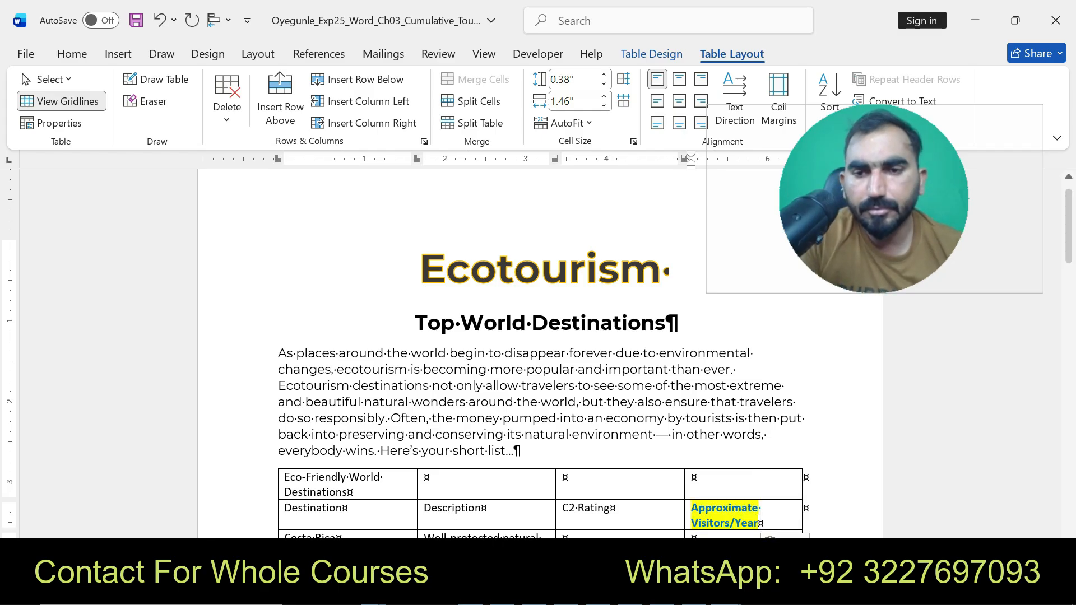
{"action": "scroll", "coordinate": [538, 353], "scroll_direction": "down", "scroll_amount": 3}
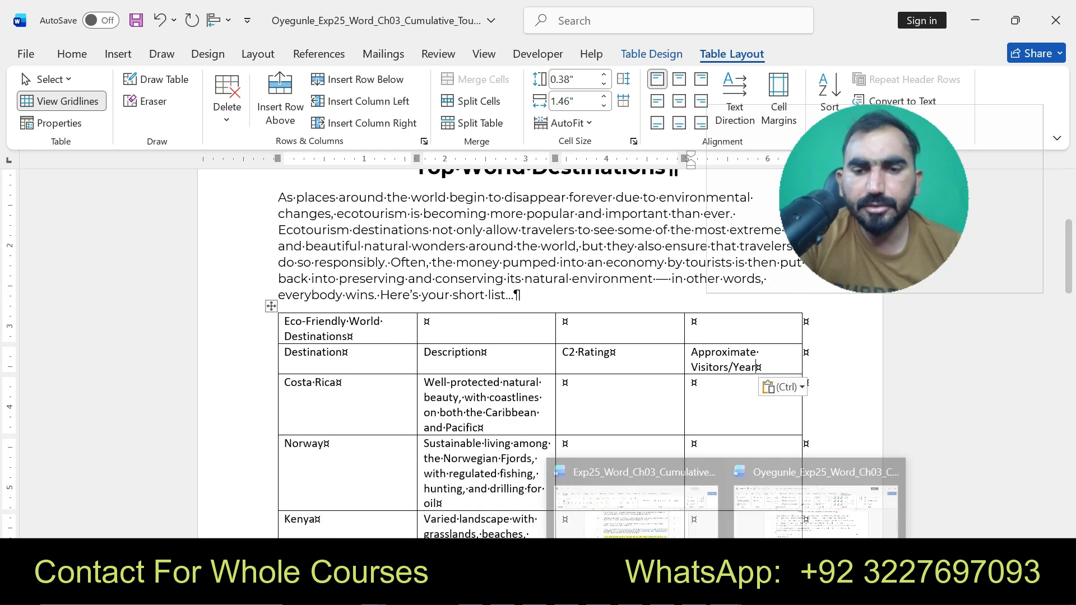
{"action": "left_click", "coordinate": [636, 494]}
{"action": "left_click", "coordinate": [478, 462]}
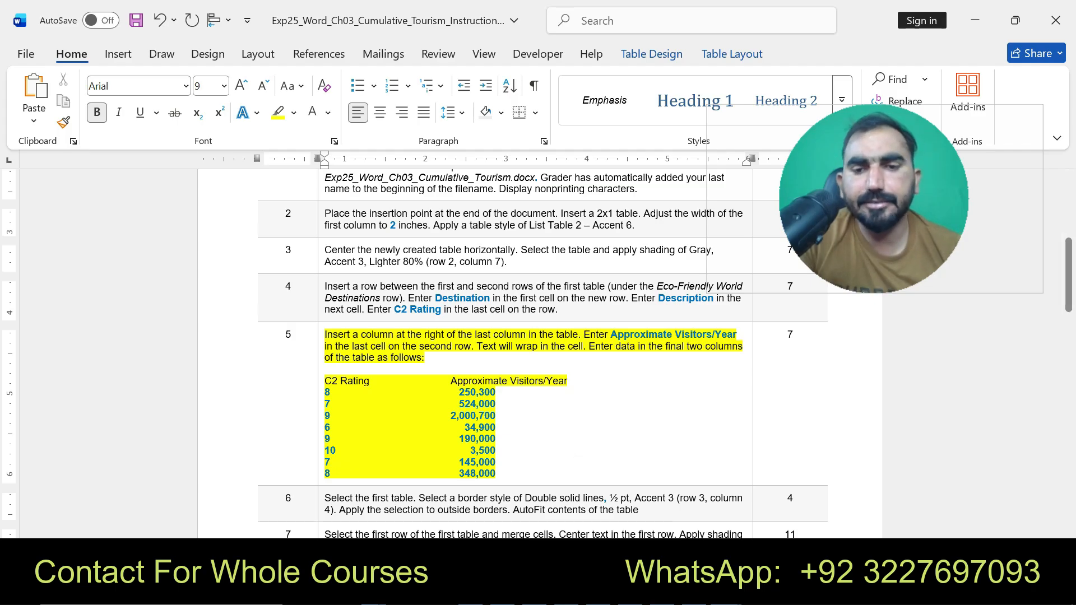
{"action": "mouse_move", "coordinate": [726, 591]}
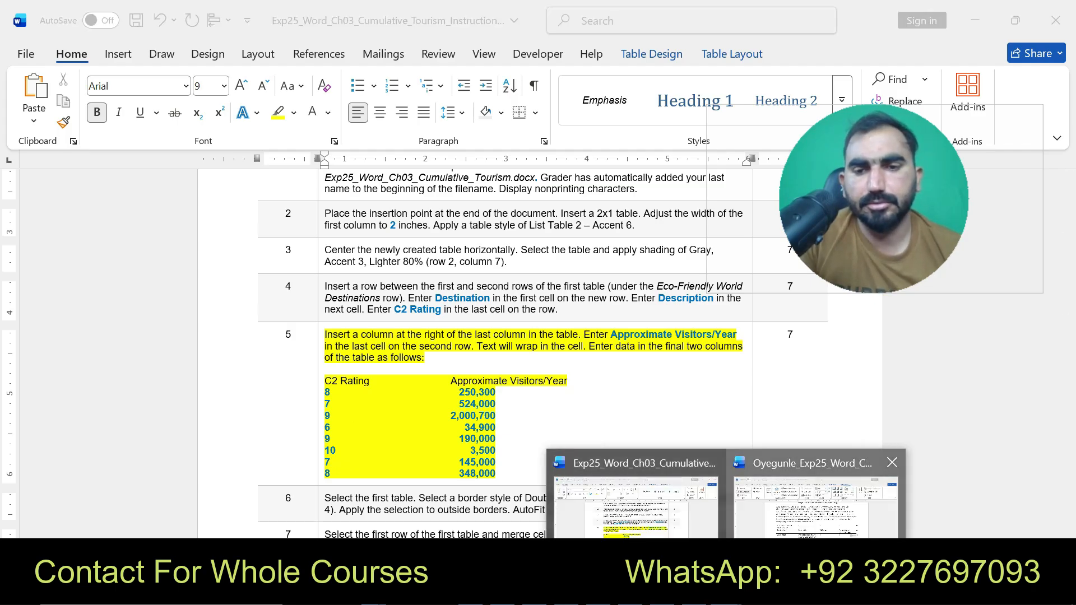
{"action": "left_click", "coordinate": [816, 493]}
{"action": "left_click", "coordinate": [563, 383]}
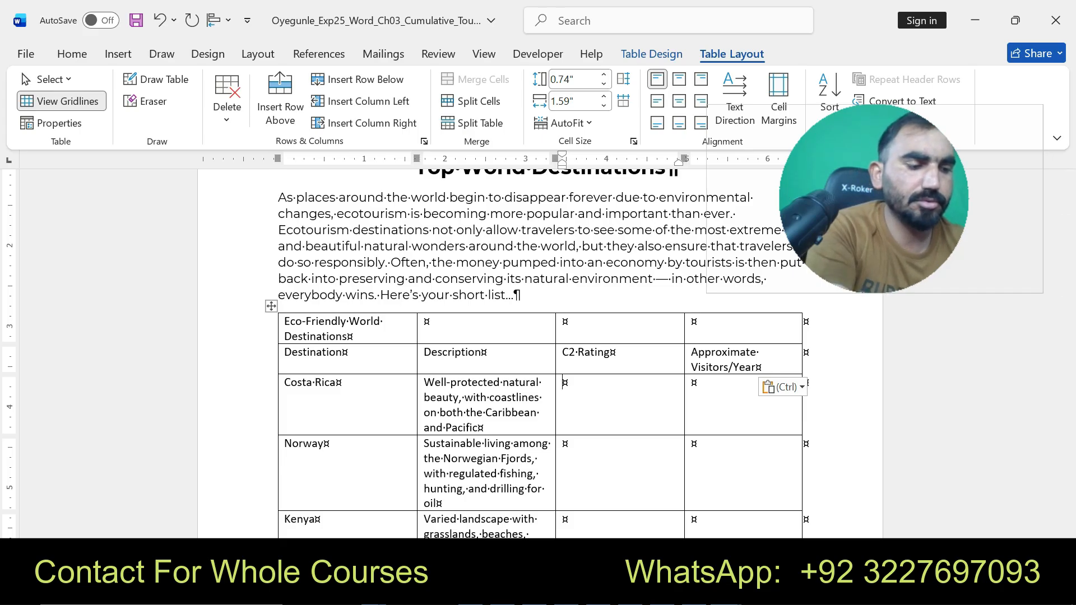
{"action": "type", "text": "8"}
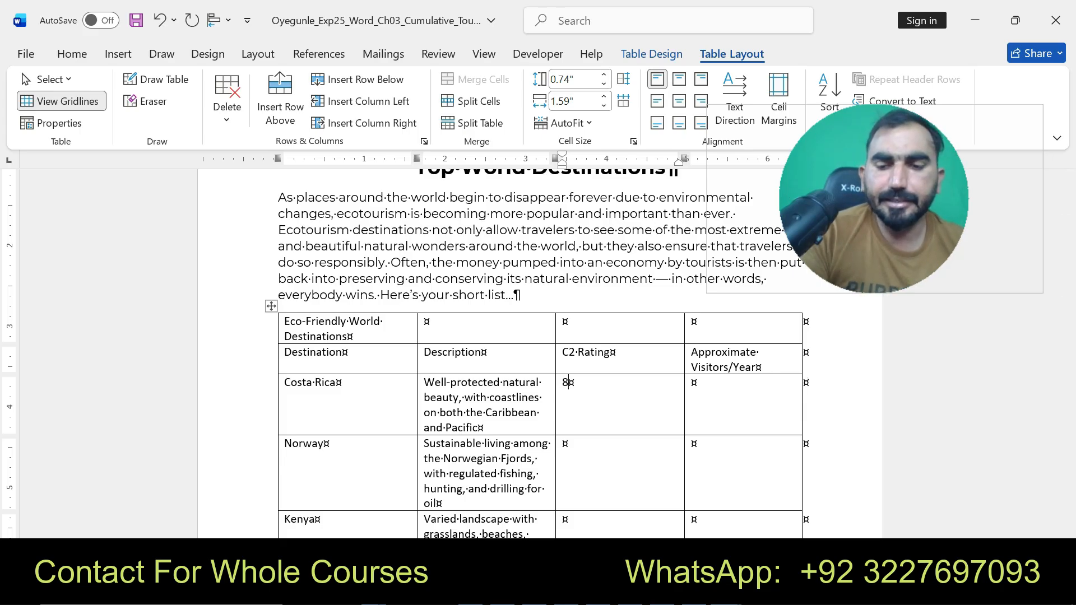
{"action": "left_click", "coordinate": [560, 444]}
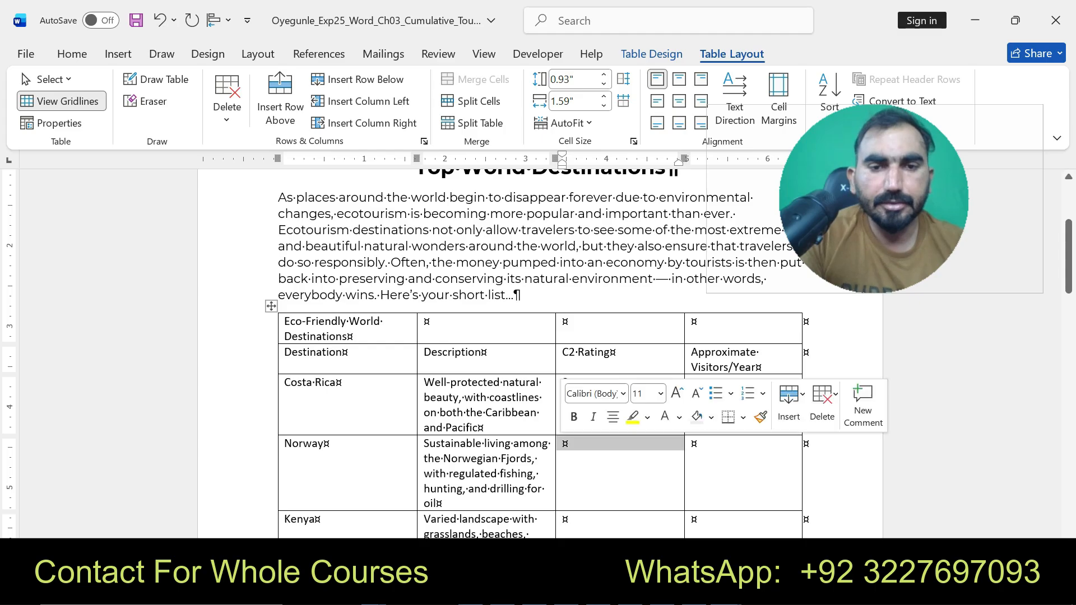
{"action": "left_click", "coordinate": [563, 444]}
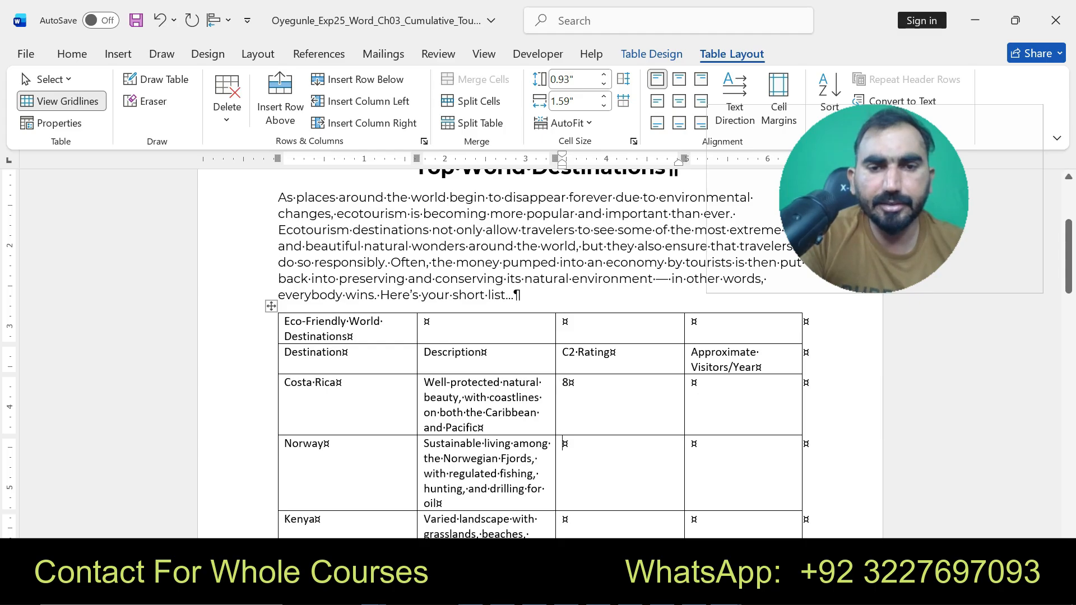
{"action": "type", "text": "7"}
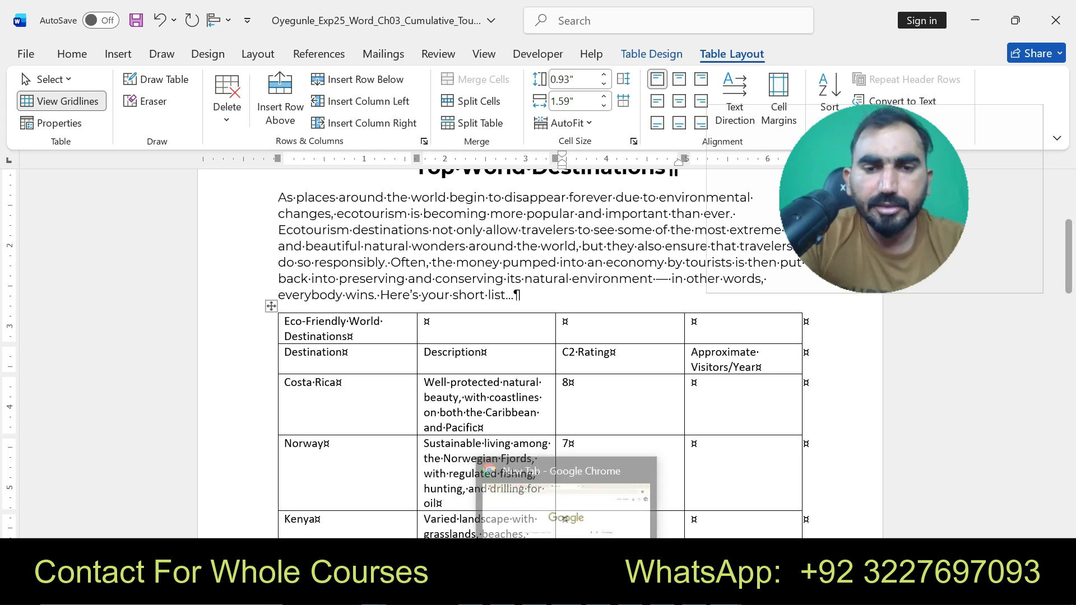
- Enter the C2 Ratings 9 for Kenya and 6 for Palau
{"action": "left_click", "coordinate": [569, 383]}
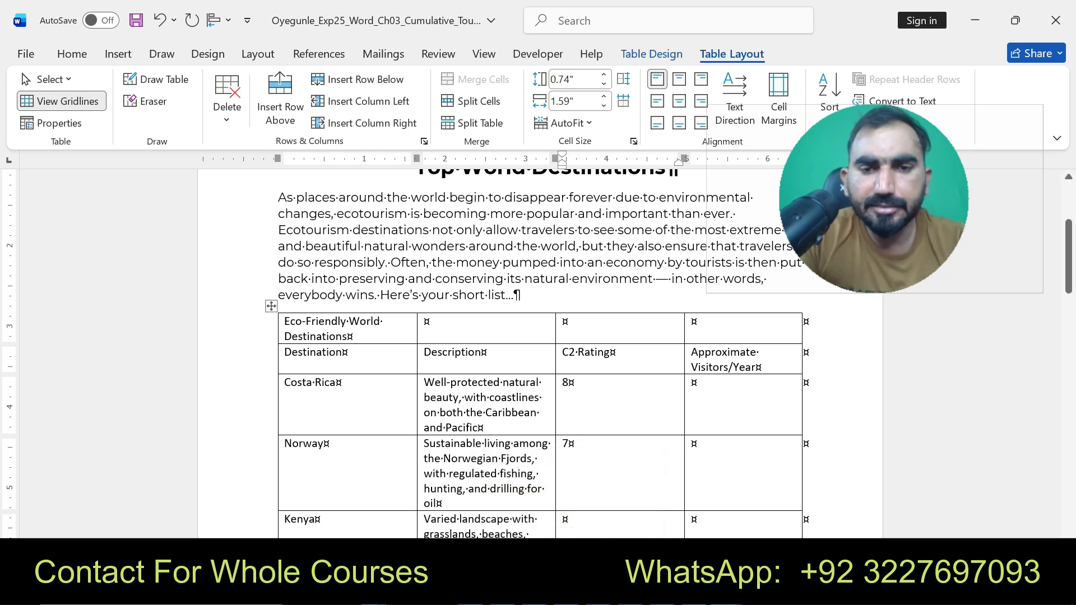
{"action": "type", "text": "9"}
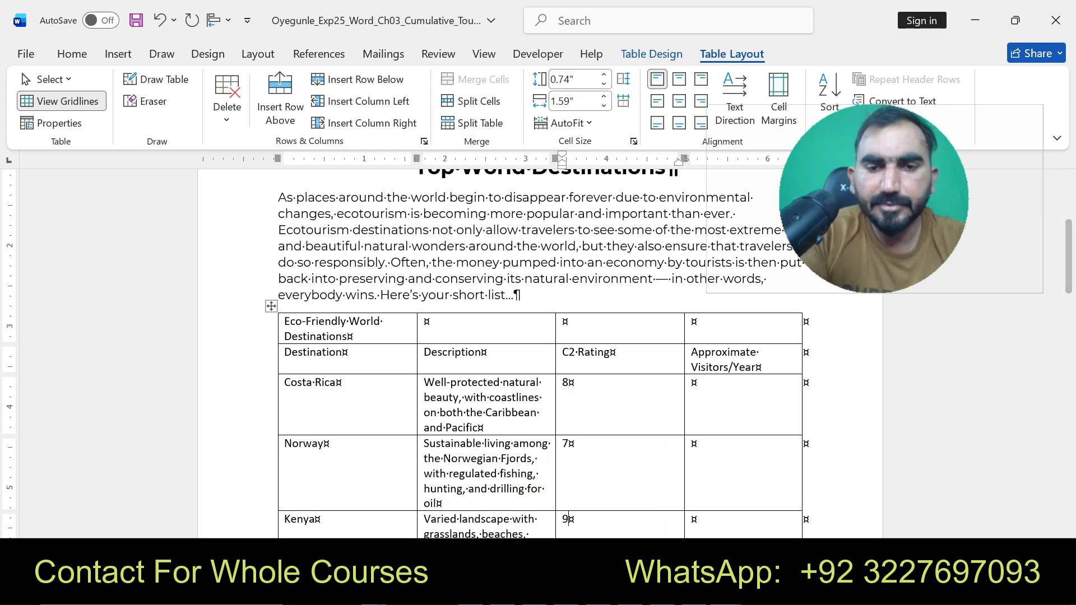
{"action": "scroll", "coordinate": [538, 353], "scroll_direction": "down", "scroll_amount": 3}
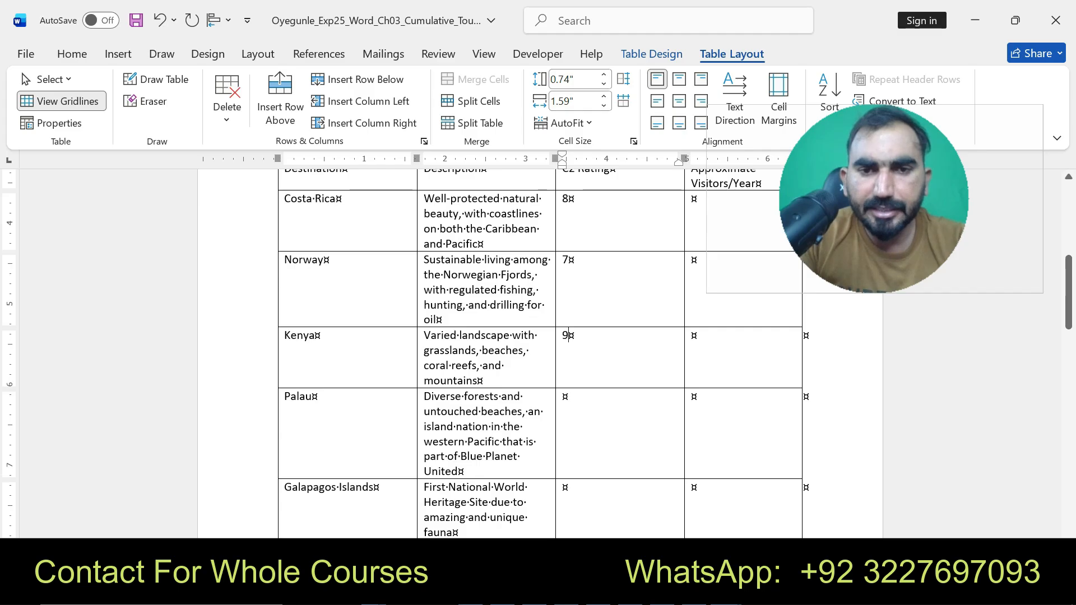
{"action": "left_click", "coordinate": [563, 397]}
{"action": "type", "text": "6"}
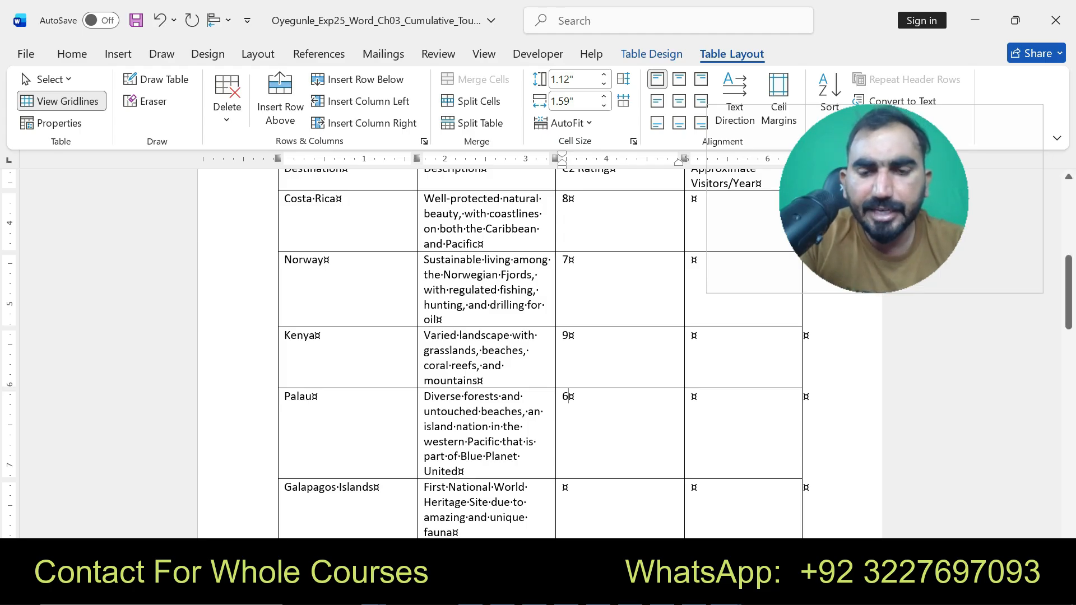
- Enter the C2 Ratings 9 for Galapagos Islands and 10 for Antarctica, after rechecking the instructions
{"action": "left_click", "coordinate": [726, 592]}
{"action": "mouse_move", "coordinate": [637, 510]}
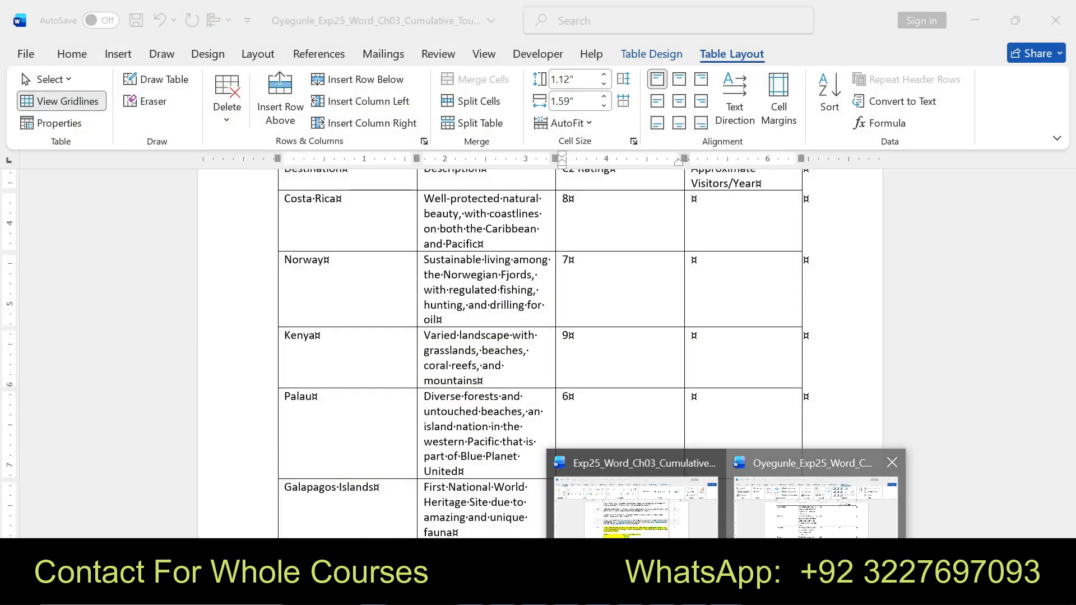
{"action": "left_click", "coordinate": [816, 505]}
{"action": "key", "text": "Down"}
{"action": "type", "text": "9"}
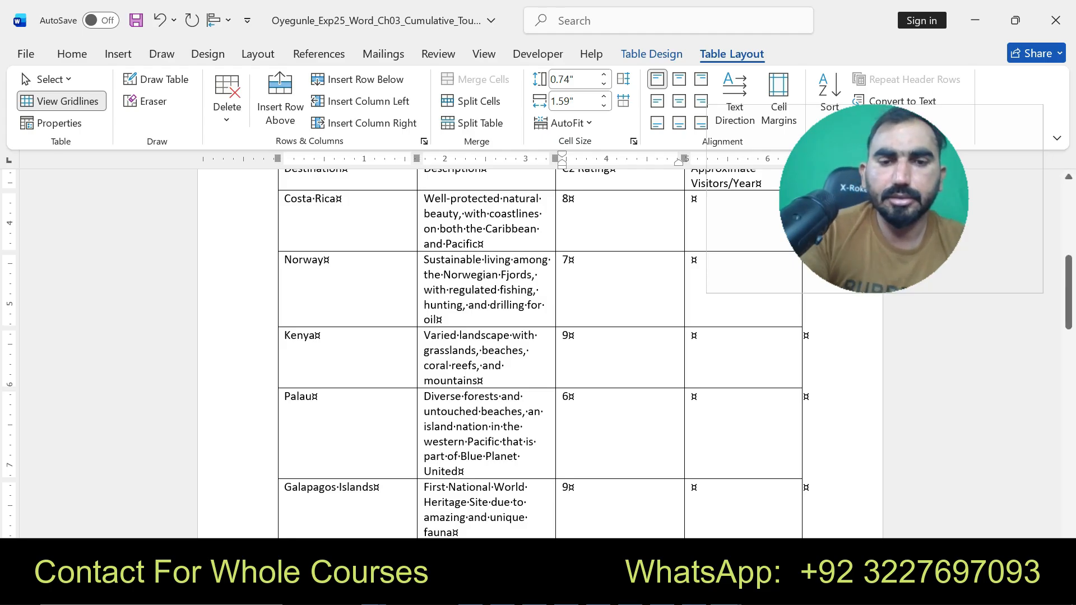
- Enter the C2 Ratings 7 for Iceland and 8 for Amazon Rainforest in the table's last rows
{"action": "scroll", "coordinate": [539, 354], "scroll_direction": "down", "scroll_amount": 3}
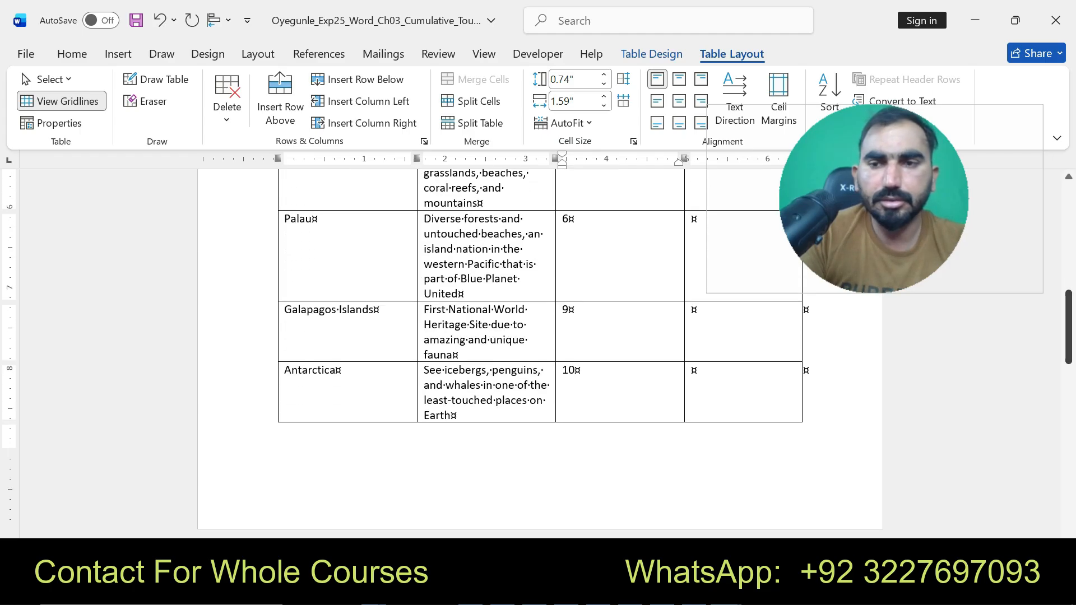
{"action": "scroll", "coordinate": [539, 354], "scroll_direction": "down", "scroll_amount": 5}
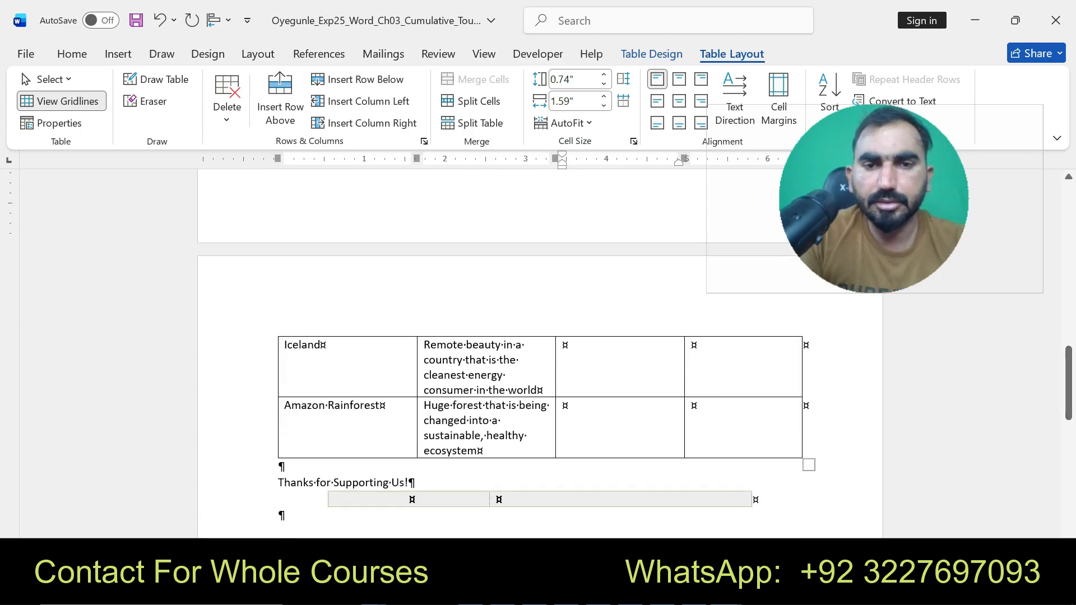
{"action": "left_click", "coordinate": [563, 345]}
{"action": "type", "text": "7"}
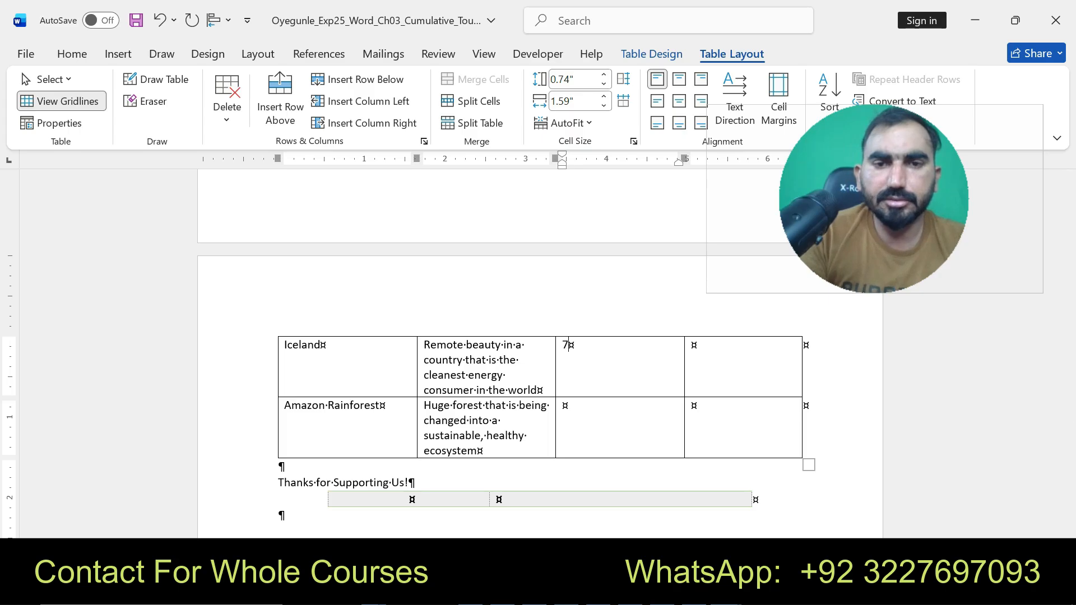
{"action": "type", "text": "8"}
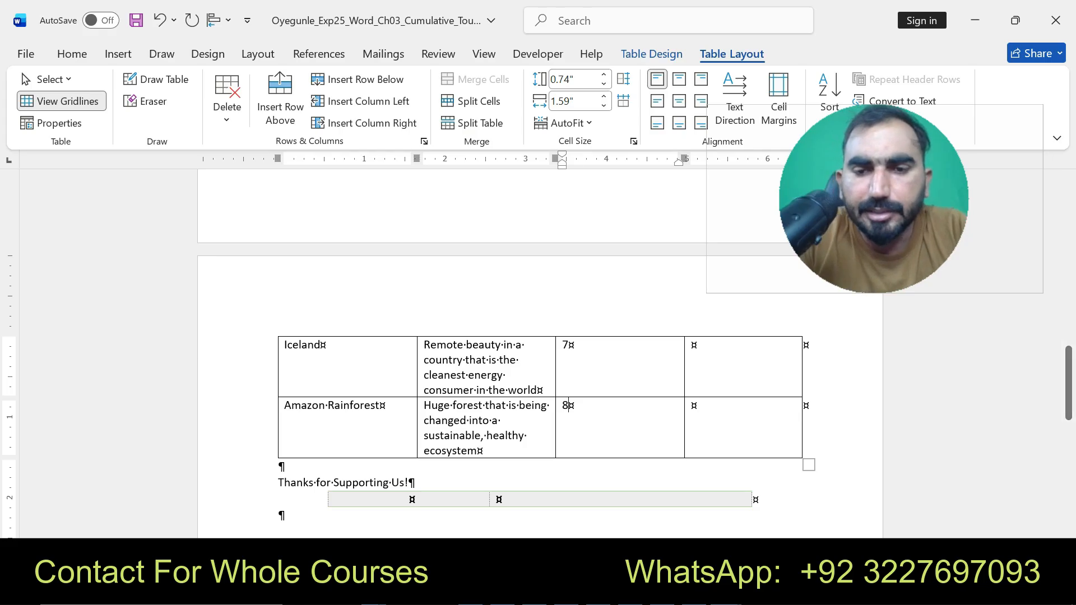
- Copy 250,300 from the instructions and paste it as text only into Costa Rica's Approximate Visitors/Year cell
{"action": "left_click", "coordinate": [637, 507]}
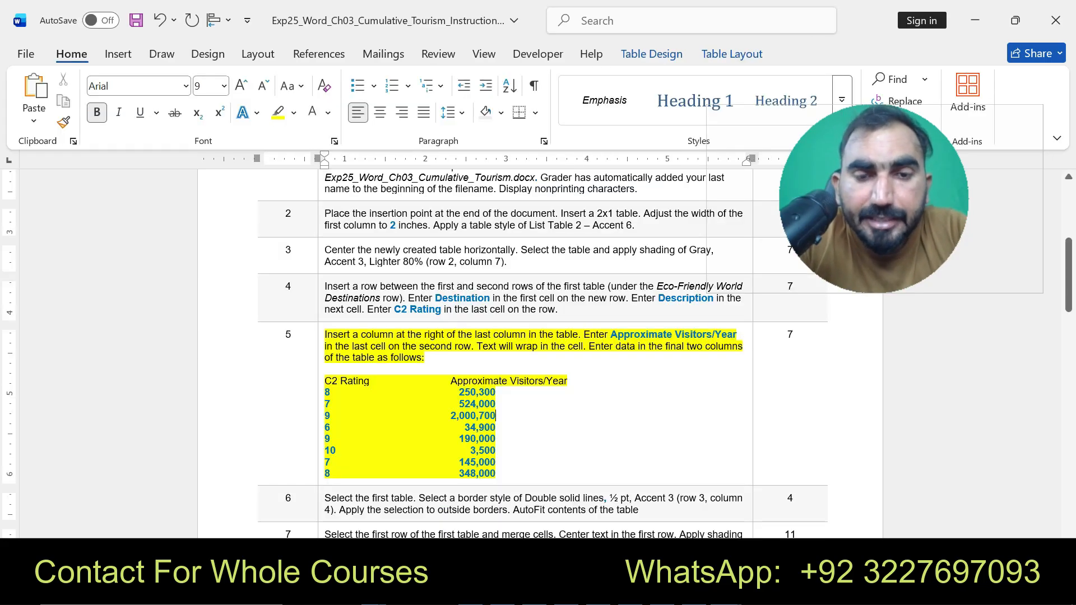
{"action": "left_click_drag", "start_coordinate": [459, 392], "coordinate": [496, 392]}
{"action": "key", "text": "ctrl+c"}
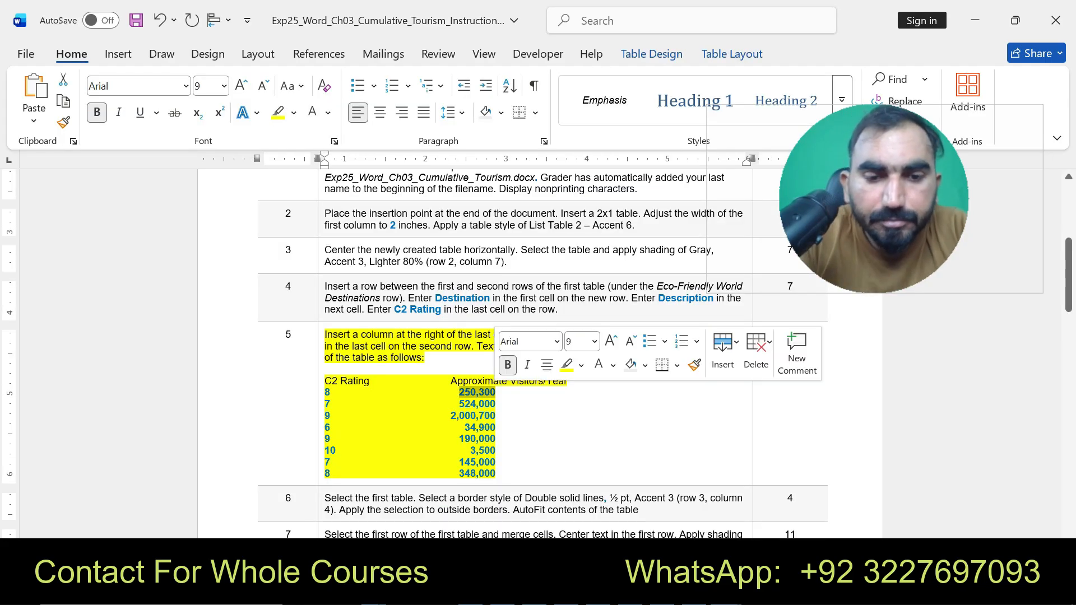
{"action": "left_click", "coordinate": [727, 592]}
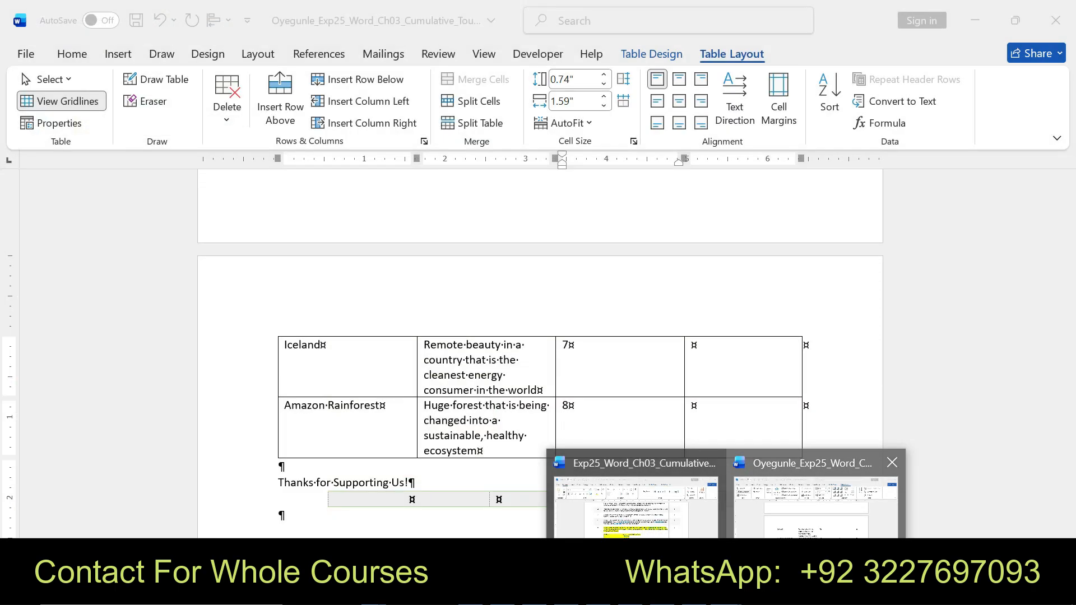
{"action": "left_click", "coordinate": [787, 552]}
{"action": "left_click_drag", "start_coordinate": [1068, 384], "coordinate": [1069, 261]}
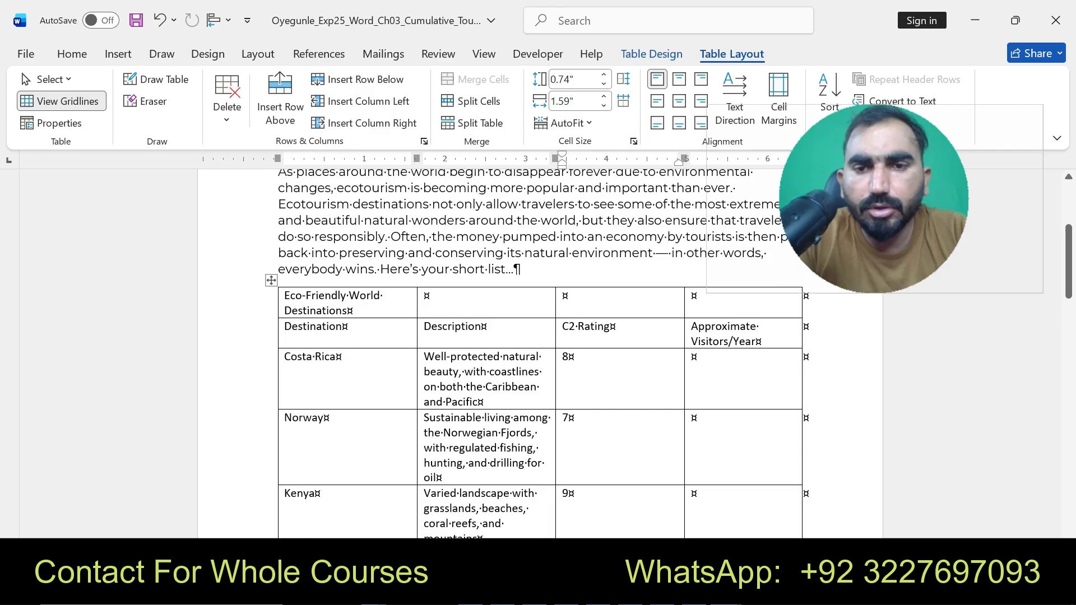
{"action": "left_click", "coordinate": [695, 357]}
{"action": "key", "text": "ctrl+v"}
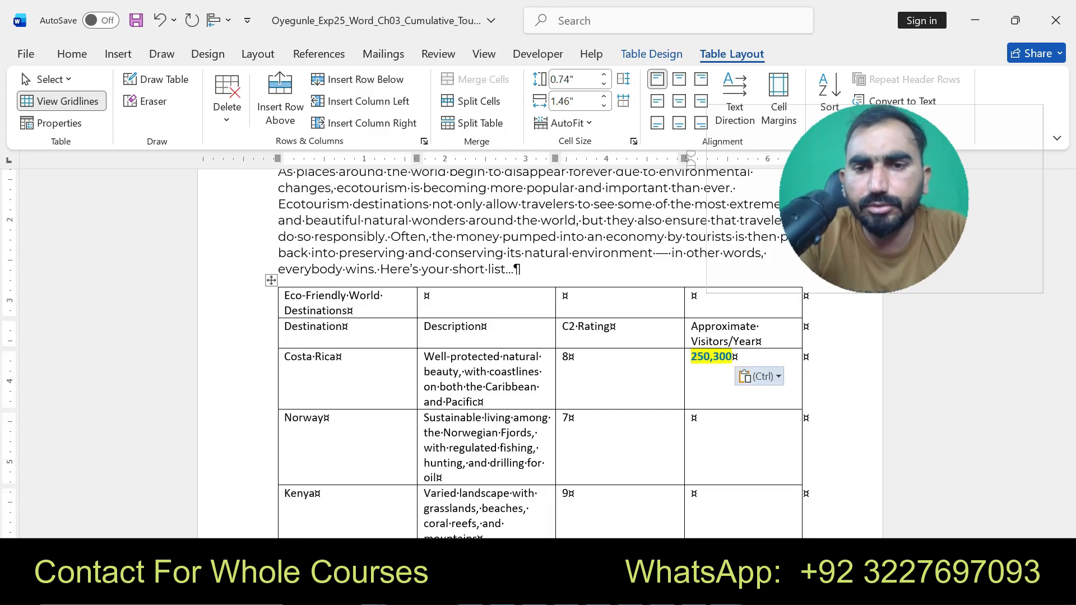
{"action": "key", "text": "ctrl"}
{"action": "key", "text": "t"}
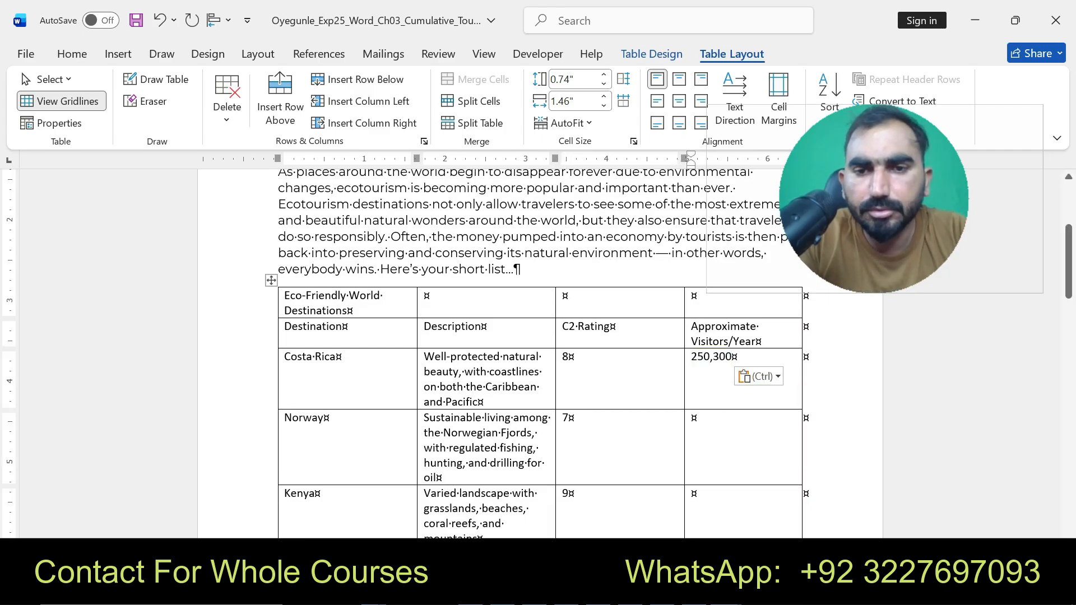
- Copy 524,000 from the instructions and paste it as text only into Norway's Approximate Visitors/Year cell
{"action": "left_click", "coordinate": [695, 418]}
{"action": "left_click", "coordinate": [727, 591]}
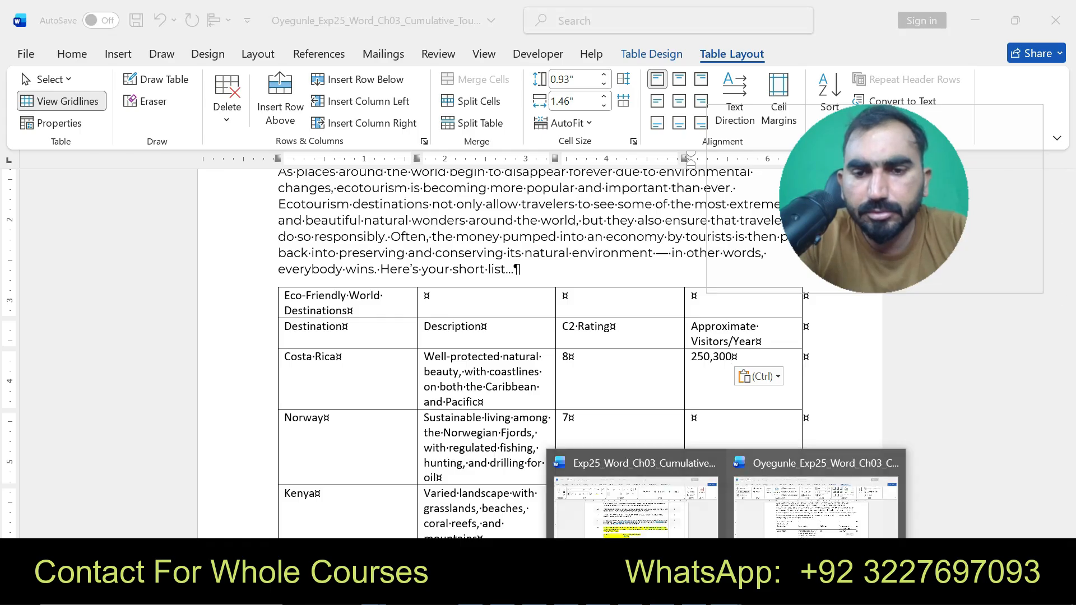
{"action": "left_click", "coordinate": [636, 496]}
{"action": "left_click", "coordinate": [497, 428]}
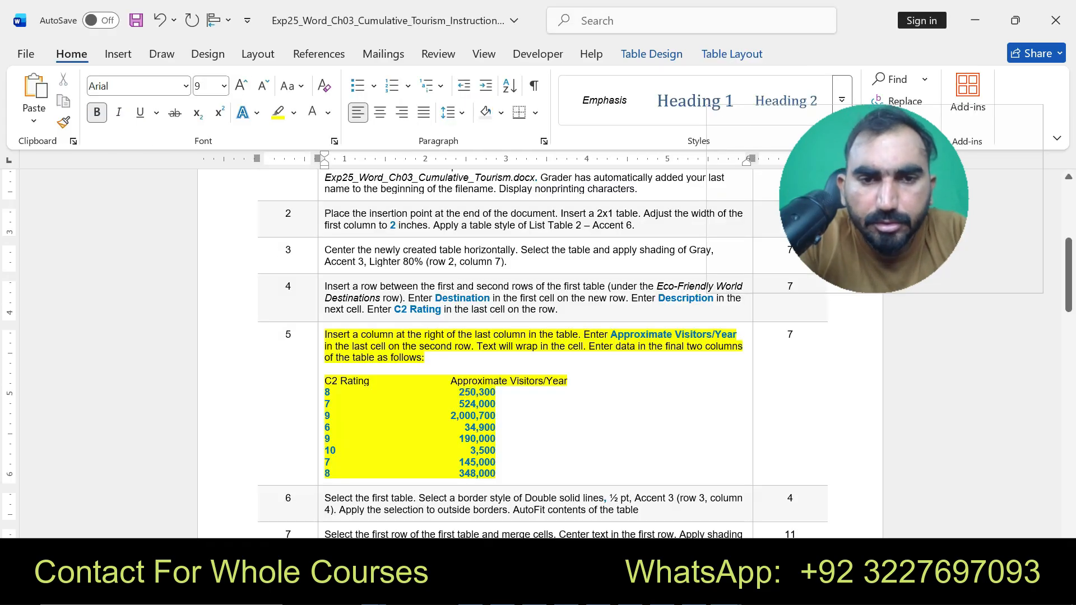
{"action": "left_click_drag", "start_coordinate": [458, 404], "coordinate": [496, 404]}
{"action": "key", "text": "ctrl+c"}
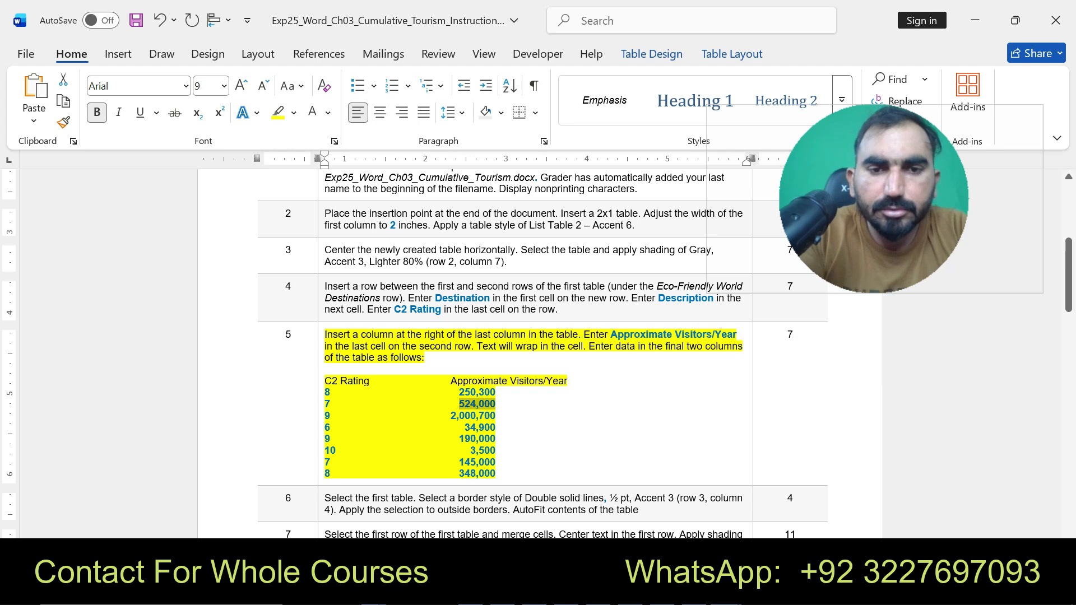
{"action": "left_click", "coordinate": [726, 590]}
{"action": "left_click", "coordinate": [879, 493]}
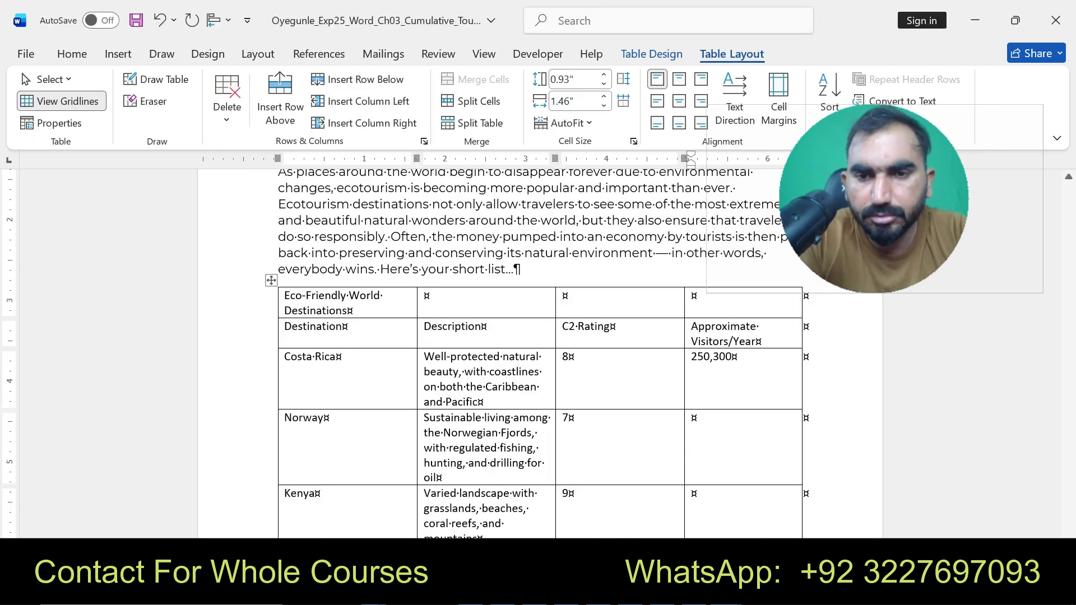
{"action": "key", "text": "ctrl+v"}
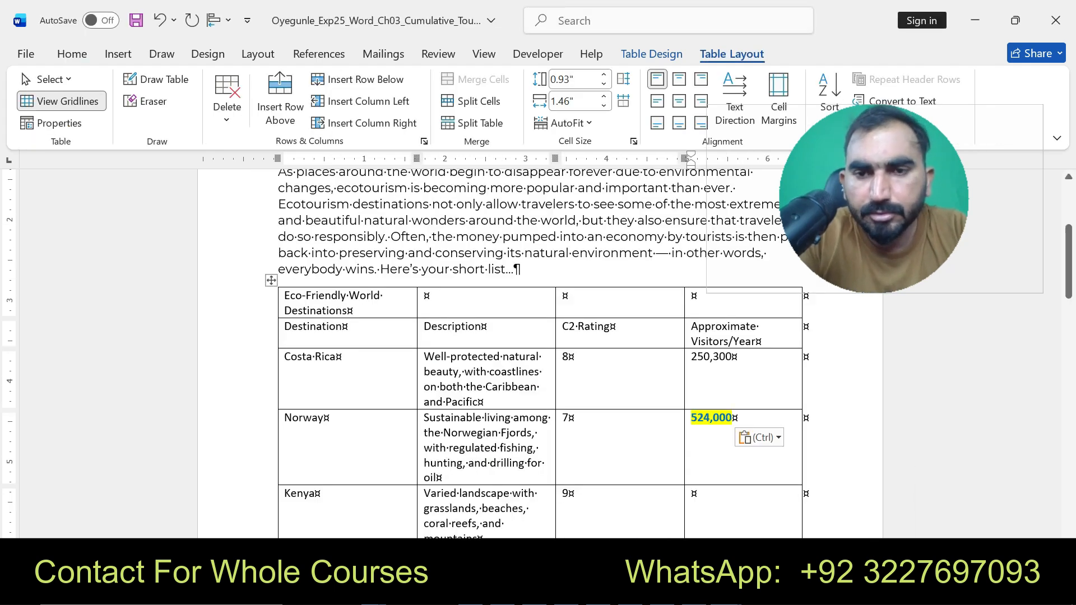
{"action": "key", "text": "ctrl"}
{"action": "key", "text": "t"}
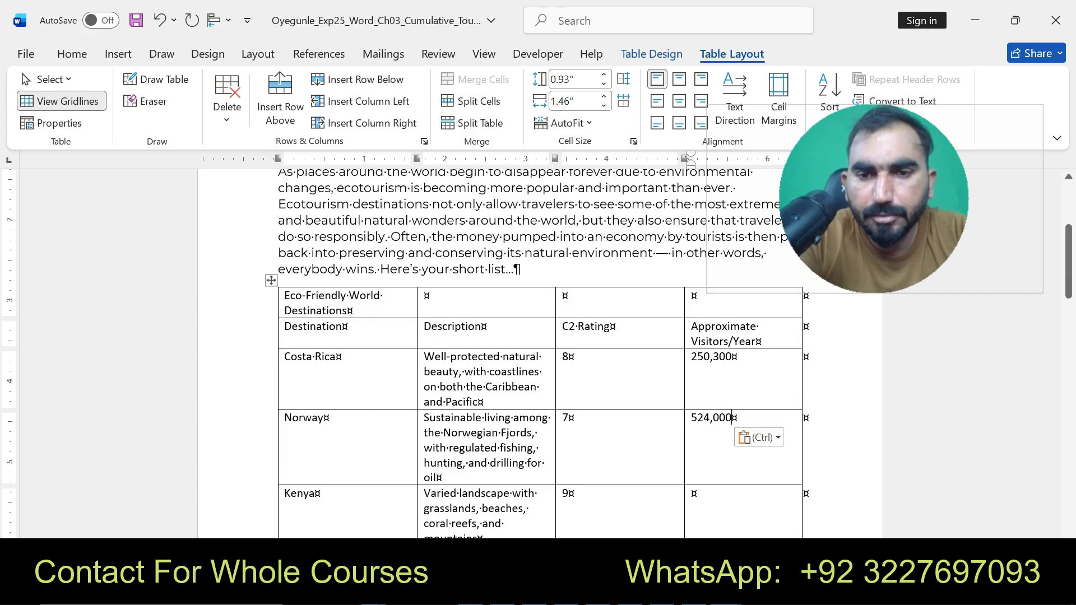
- Copy 2,000,700 from the instructions and paste it as text only into Kenya's Approximate Visitors/Year cell
{"action": "left_click", "coordinate": [727, 591]}
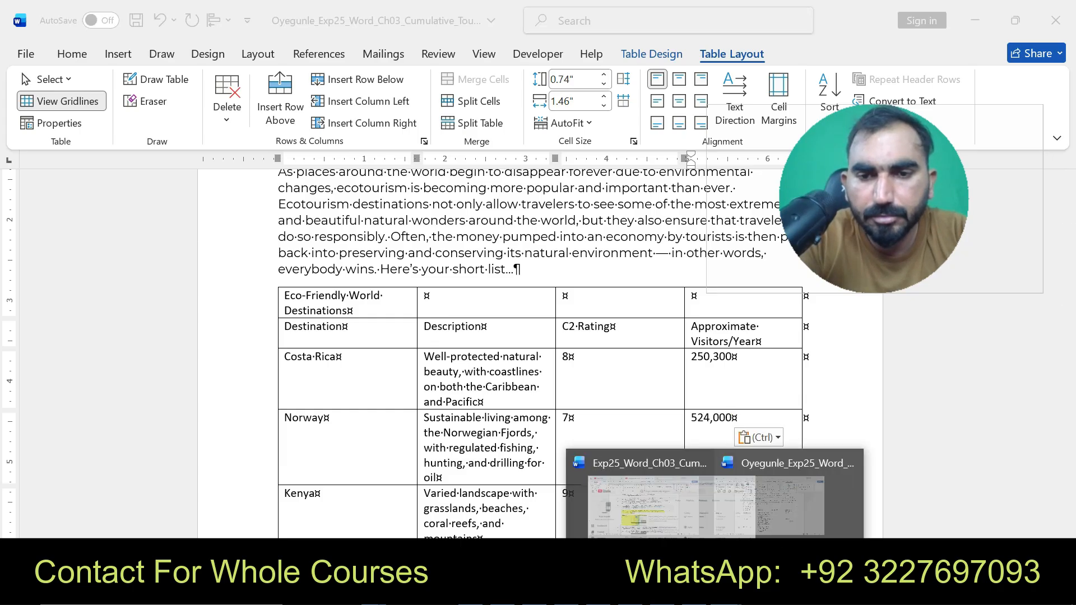
{"action": "left_click", "coordinate": [639, 499]}
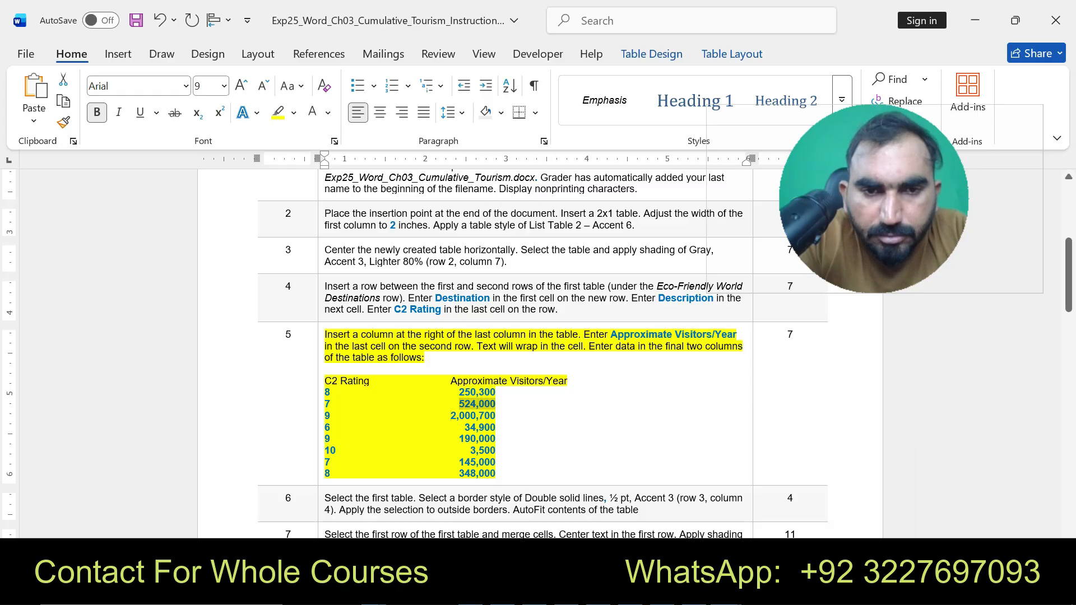
{"action": "left_click_drag", "start_coordinate": [450, 416], "coordinate": [495, 415]}
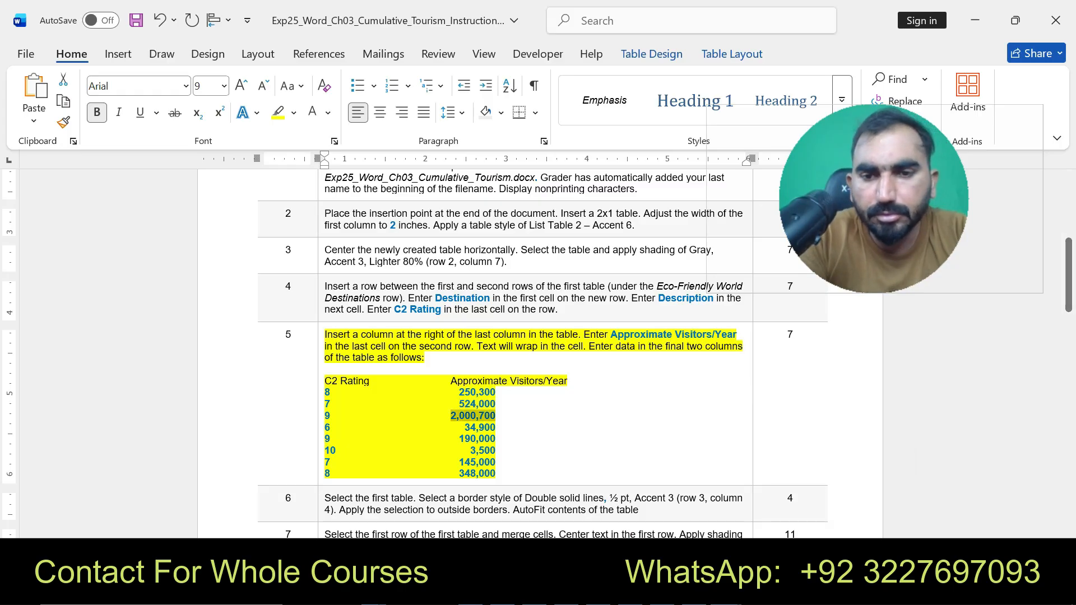
{"action": "left_click", "coordinate": [727, 591]}
{"action": "left_click", "coordinate": [795, 499]}
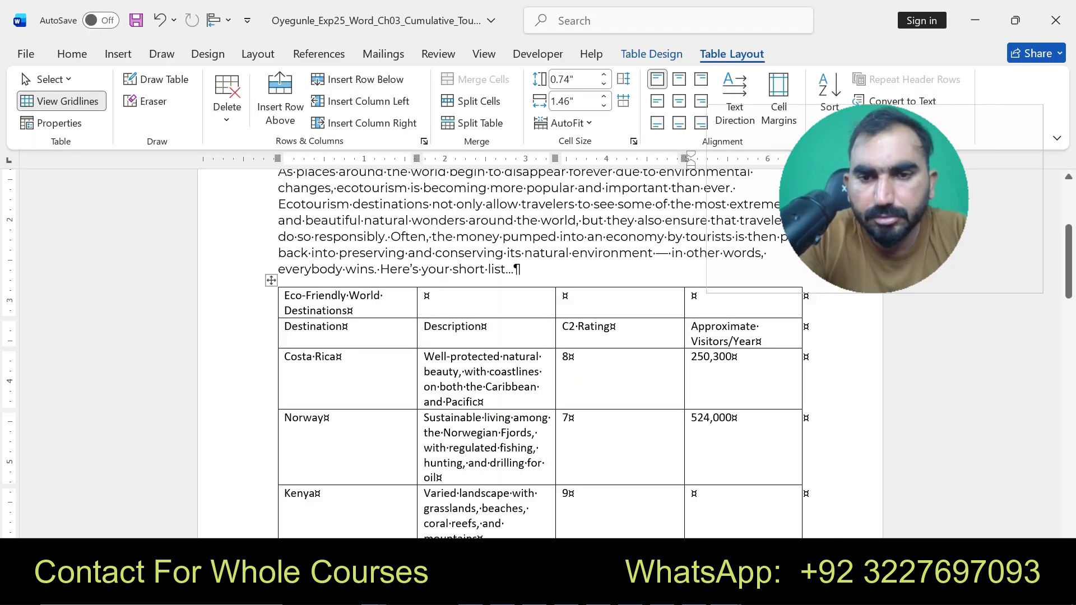
{"action": "type", "text": "2,000,700"}
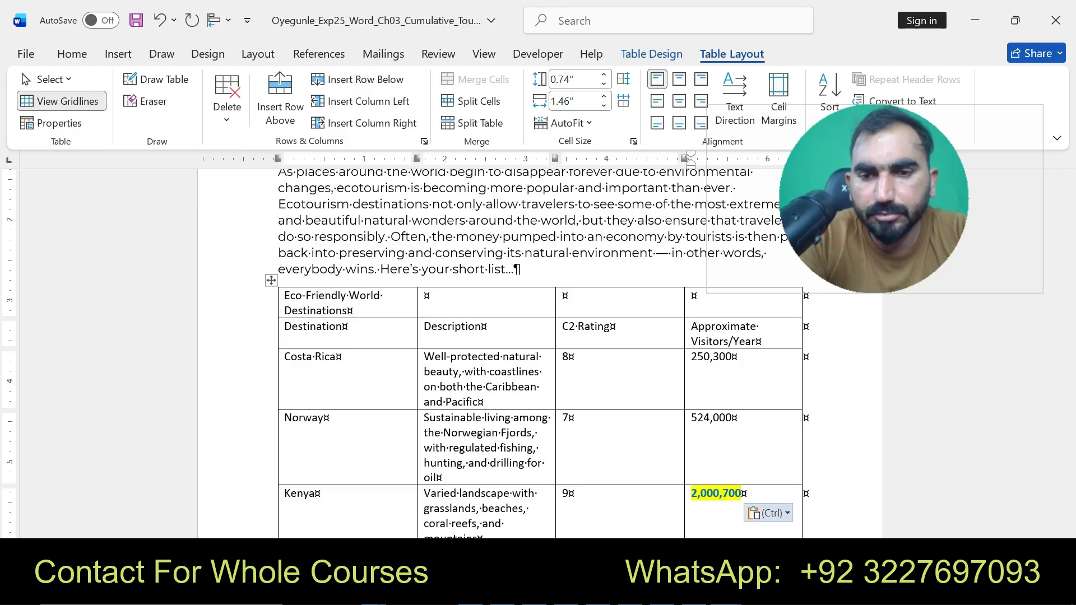
{"action": "key", "text": "ctrl"}
{"action": "key", "text": "t"}
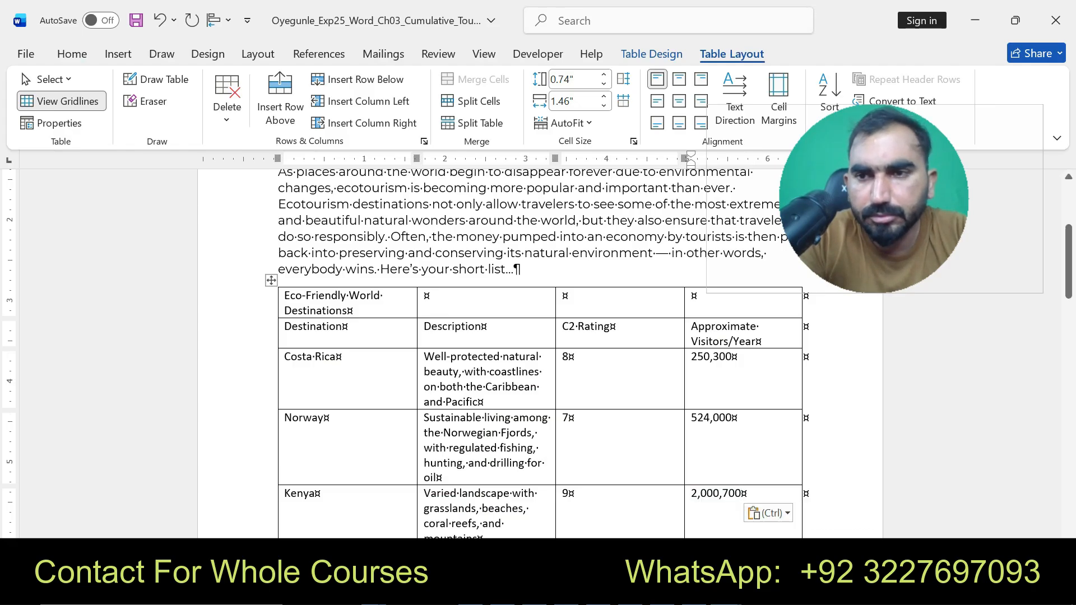
- Copy 34,900 from the instructions and paste it as text only into Palau's Approximate Visitors/Year cell
{"action": "scroll", "coordinate": [539, 353], "scroll_direction": "down", "scroll_amount": 5}
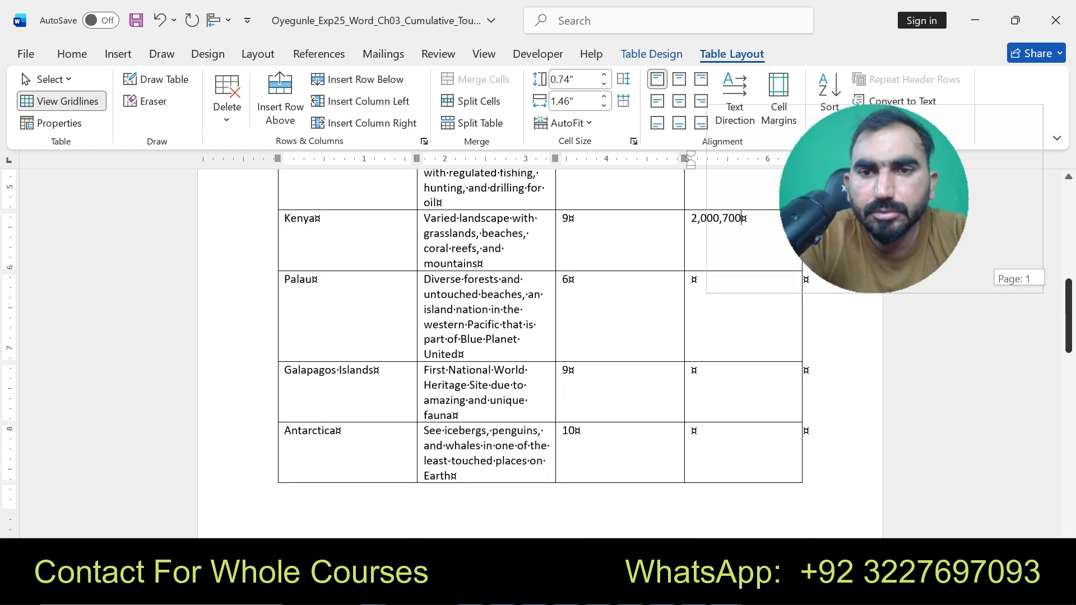
{"action": "left_click", "coordinate": [725, 592]}
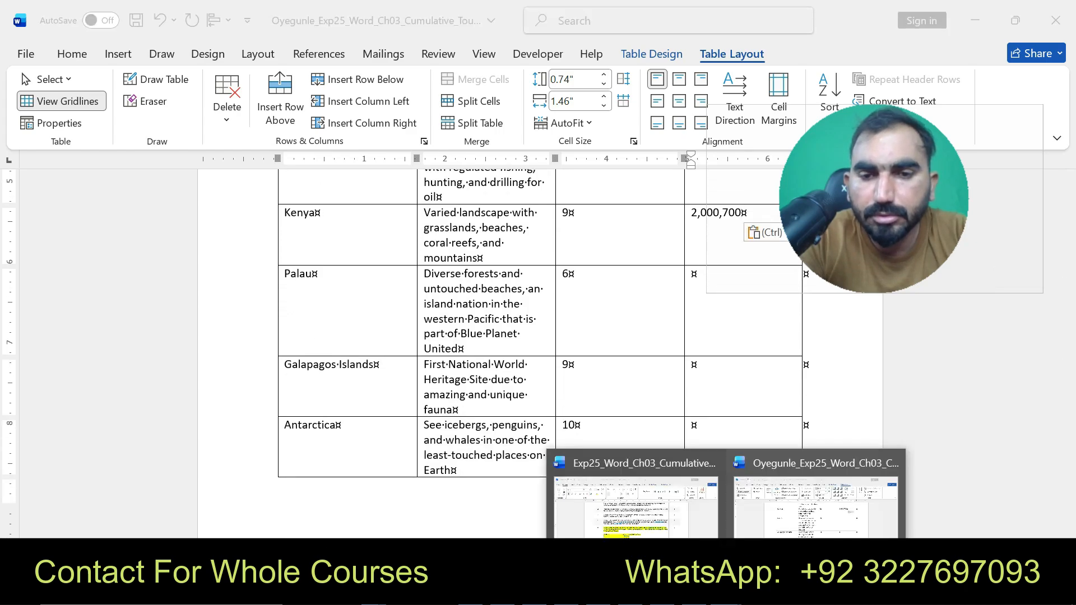
{"action": "left_click", "coordinate": [636, 498]}
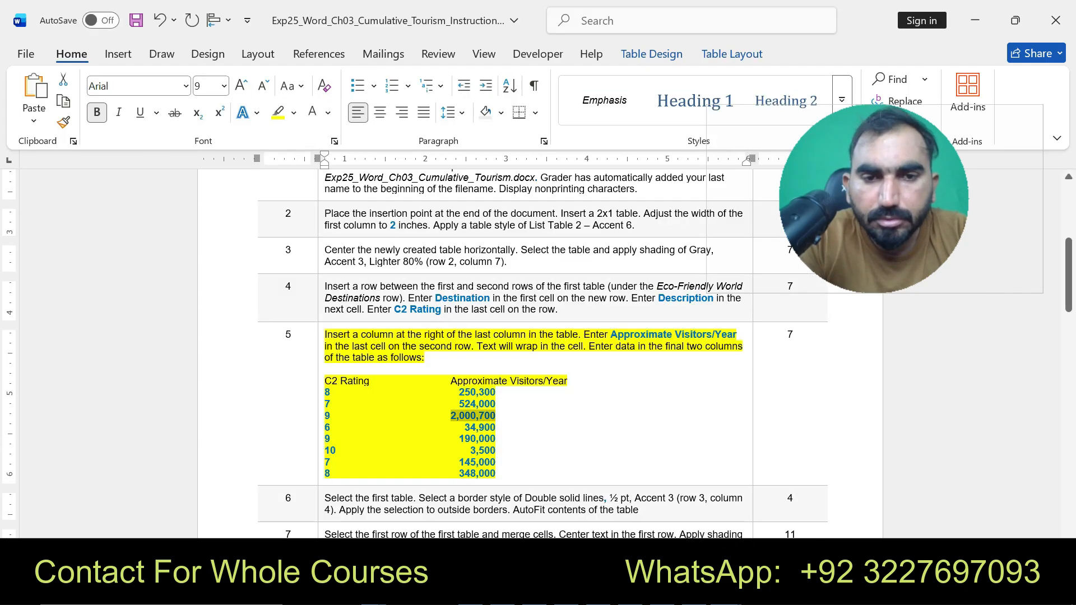
{"action": "left_click_drag", "start_coordinate": [464, 428], "coordinate": [495, 428]}
{"action": "key", "text": "ctrl+c"}
{"action": "left_click", "coordinate": [726, 592]}
{"action": "left_click", "coordinate": [802, 499]}
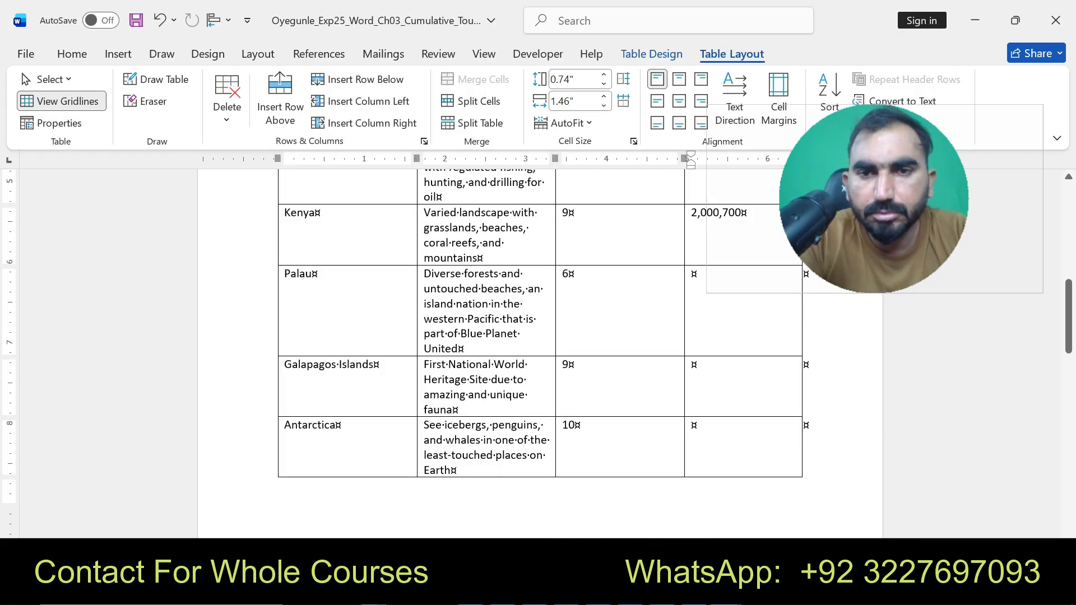
{"action": "left_click", "coordinate": [695, 274]}
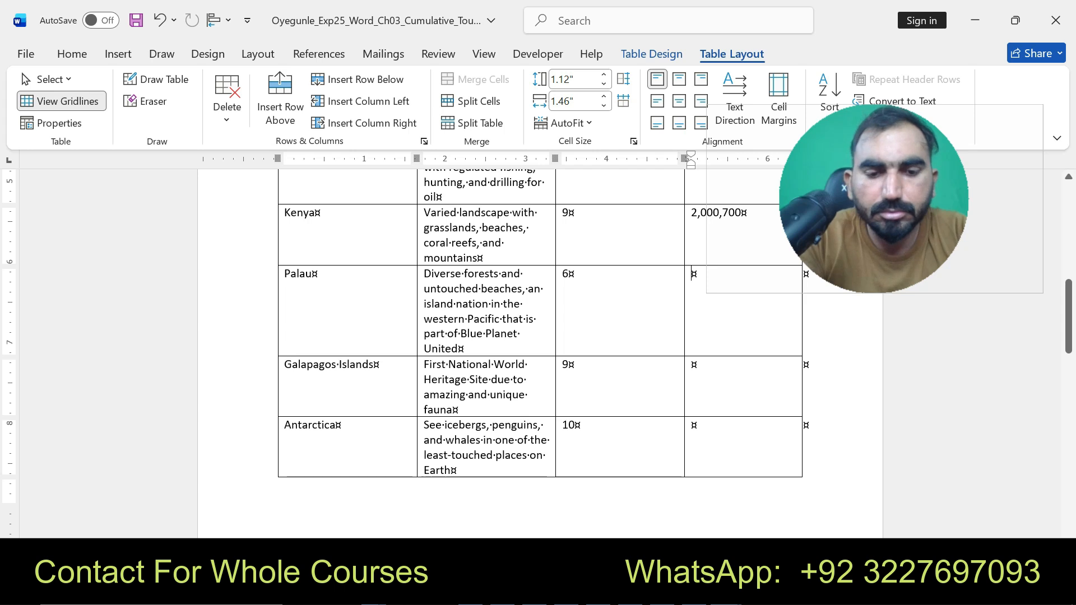
{"action": "key", "text": "ctrl+v"}
{"action": "left_click", "coordinate": [752, 293]}
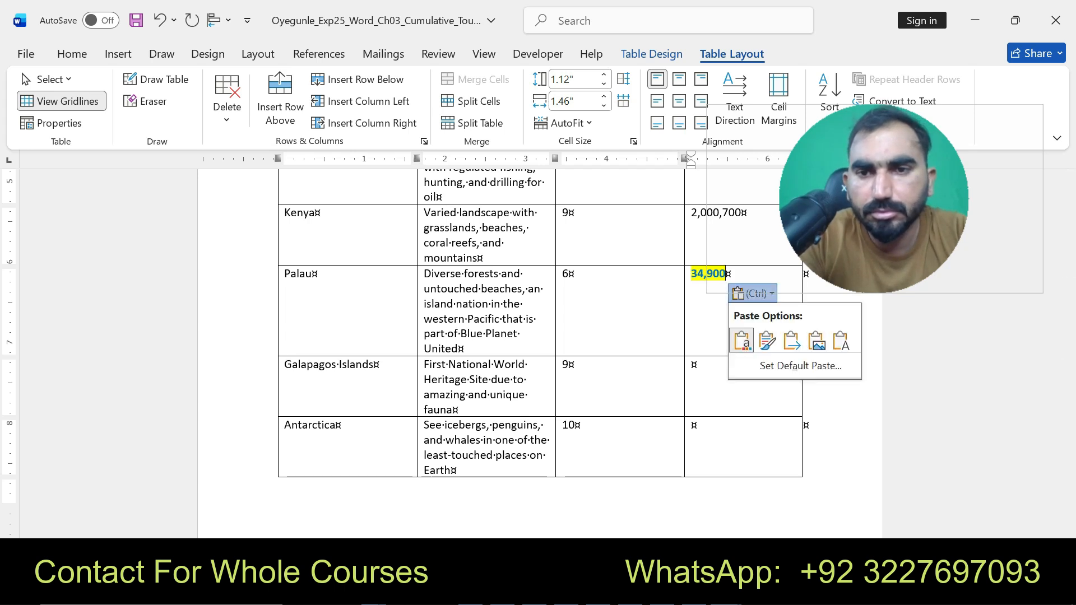
{"action": "left_click", "coordinate": [840, 341]}
- Copy 190,000 from the instructions and paste it as text only into Galapagos Islands' Approximate Visitors/Year cell
{"action": "left_click", "coordinate": [695, 365]}
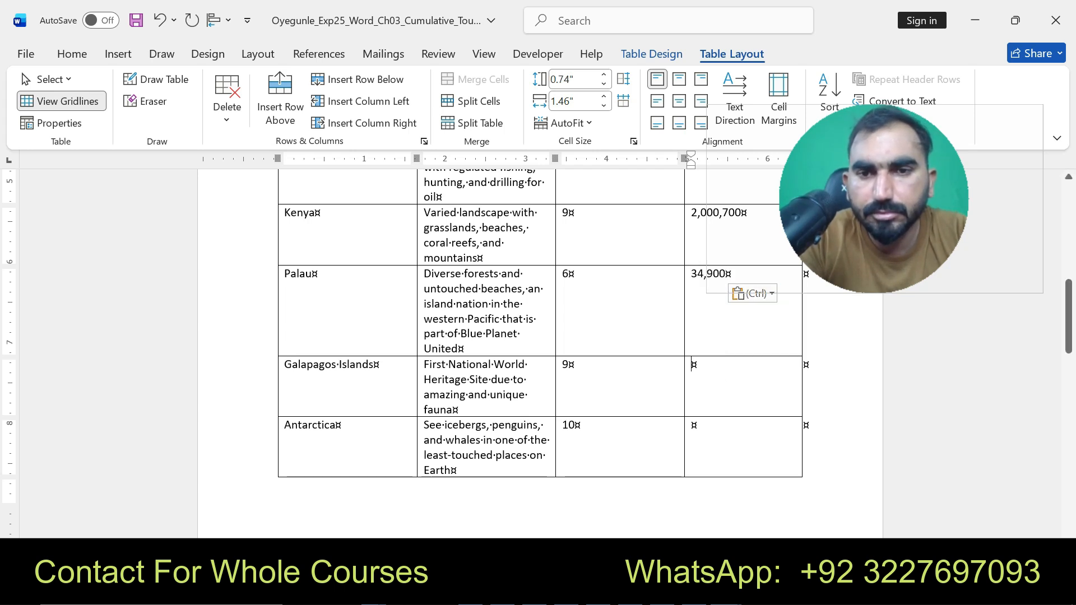
{"action": "left_click", "coordinate": [726, 592]}
{"action": "left_click", "coordinate": [636, 499]}
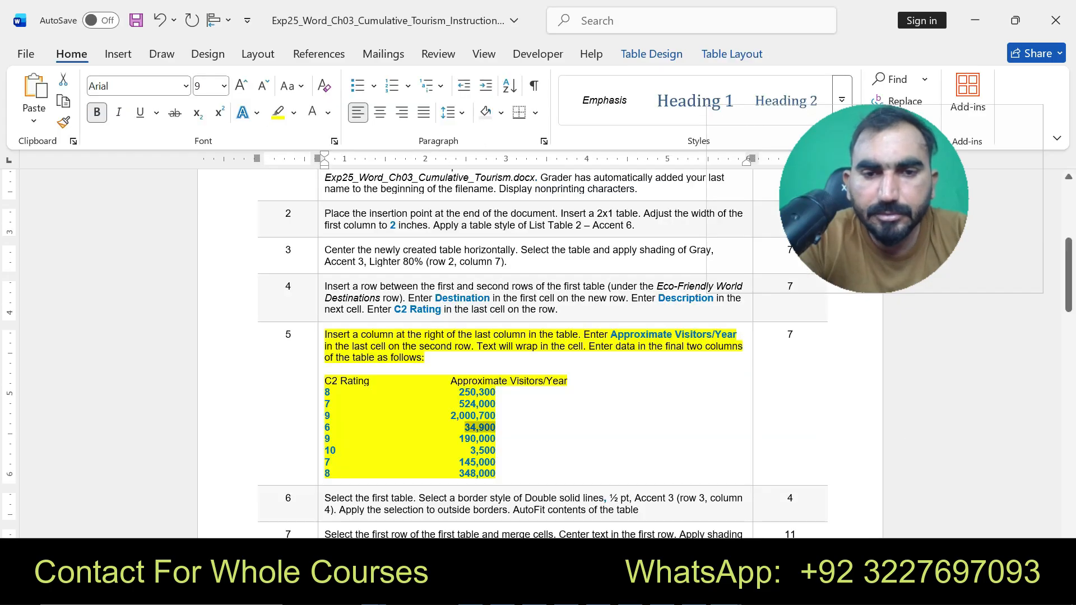
{"action": "left_click_drag", "start_coordinate": [460, 440], "coordinate": [496, 439]}
{"action": "key", "text": "ctrl+c"}
{"action": "left_click", "coordinate": [726, 591]}
{"action": "left_click", "coordinate": [801, 544]}
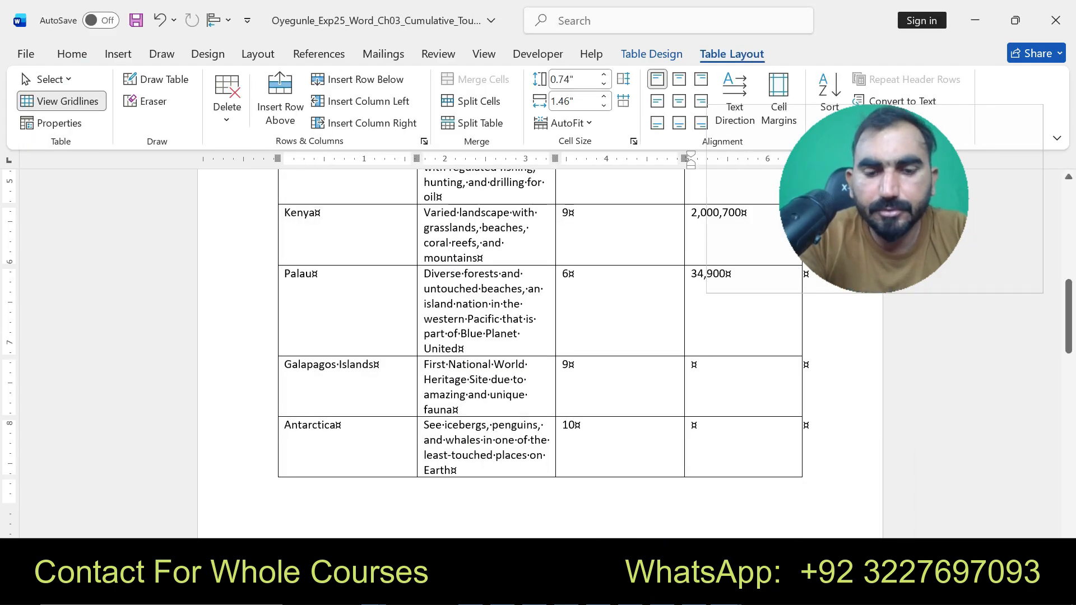
{"action": "key", "text": "ctrl+v"}
{"action": "key", "text": "ctrl"}
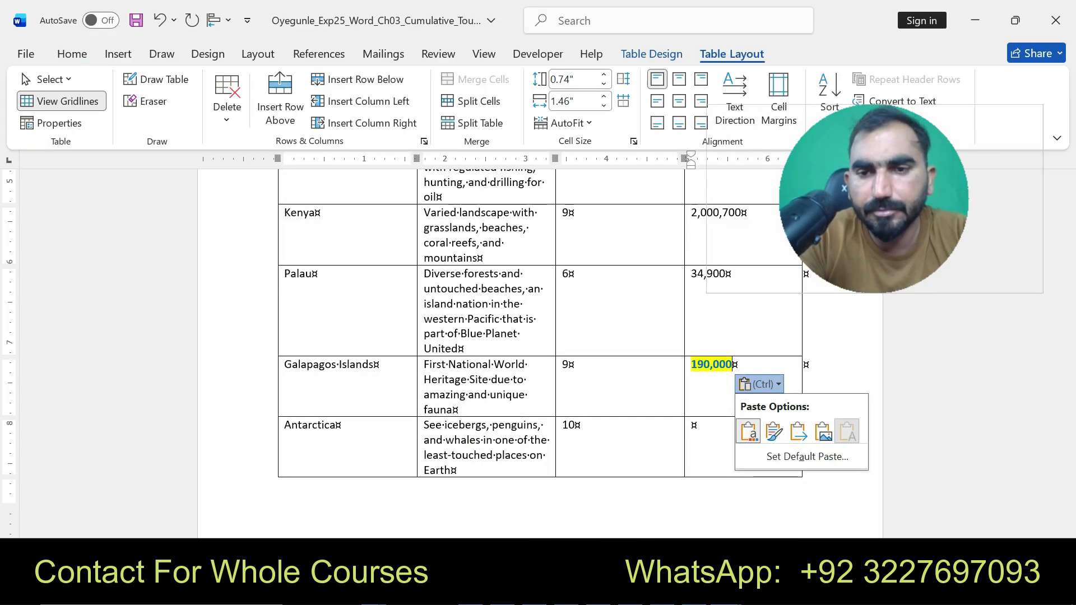
{"action": "key", "text": "t"}
- Copy 3,500 from the instructions and paste it as text only into Antarctica's Approximate Visitors/Year cell
{"action": "left_click", "coordinate": [726, 591]}
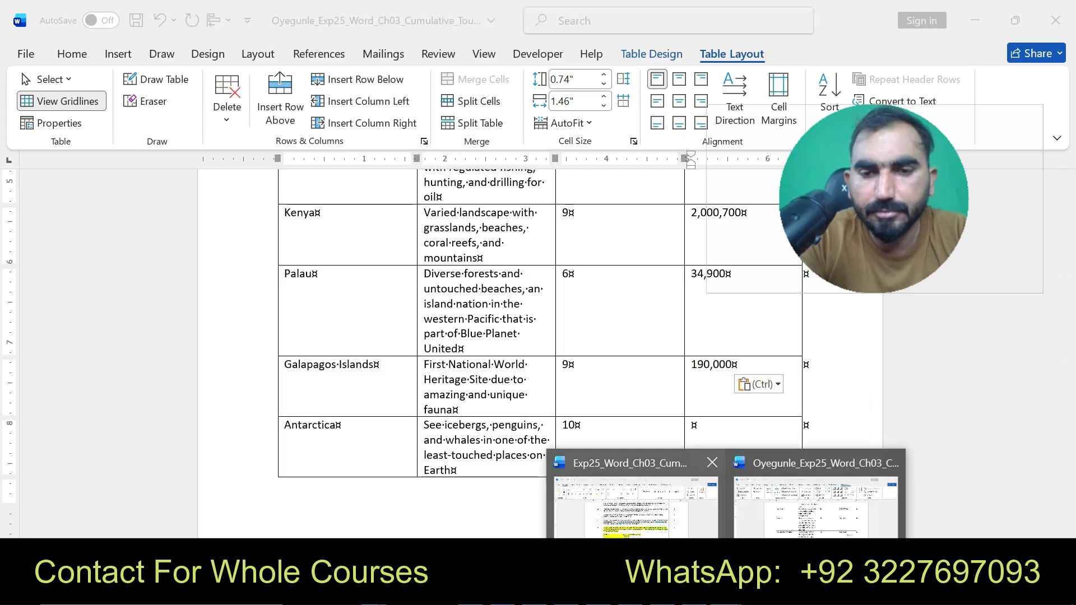
{"action": "left_click", "coordinate": [673, 538]}
{"action": "double_click", "coordinate": [482, 451]}
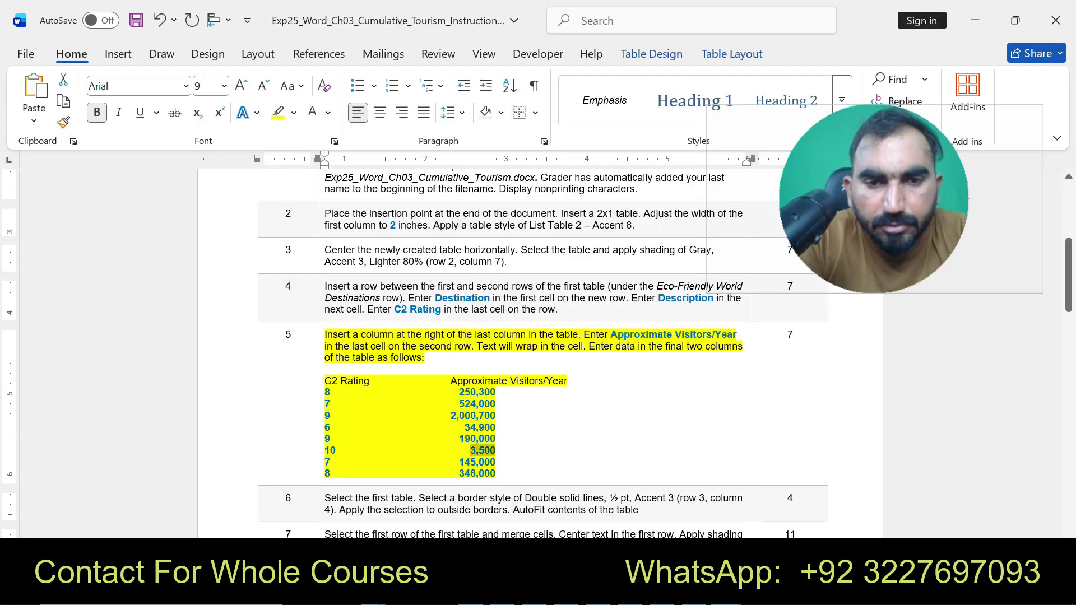
{"action": "left_click", "coordinate": [726, 591]}
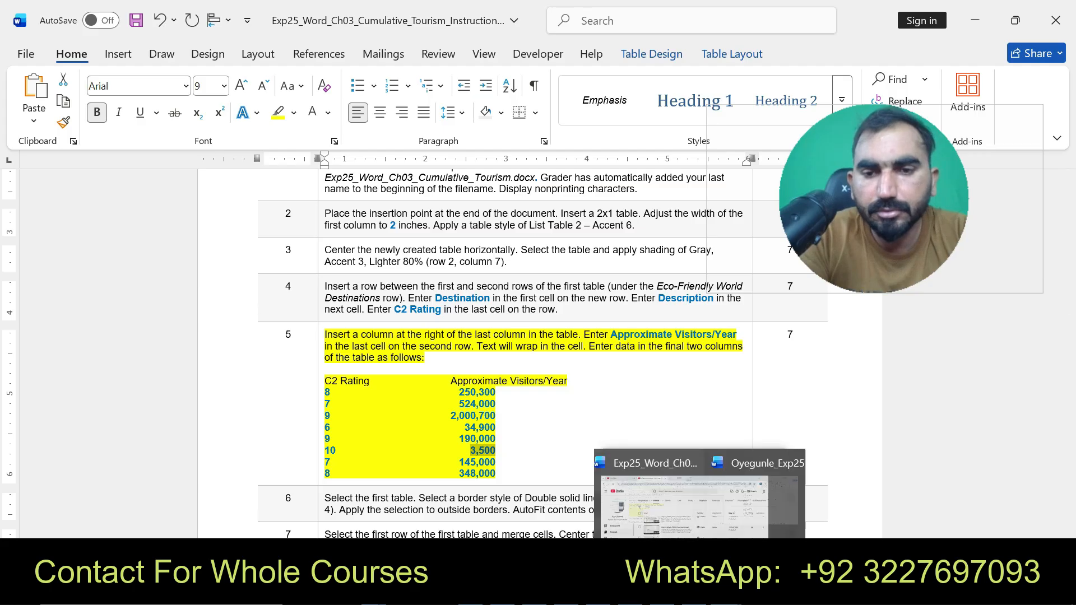
{"action": "left_click", "coordinate": [812, 513]}
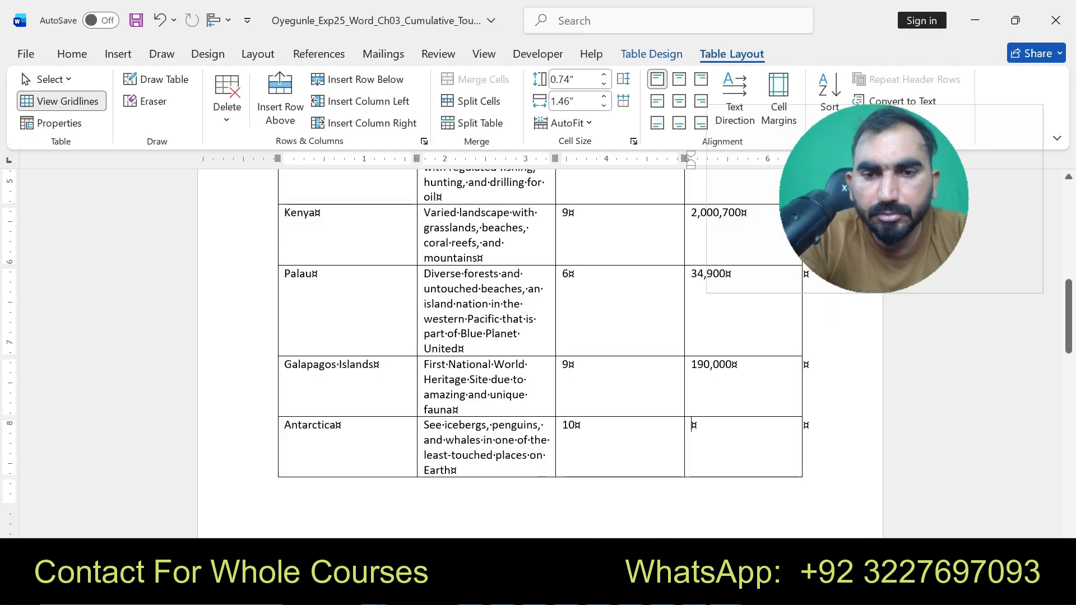
{"action": "key", "text": "ctrl+v"}
{"action": "key", "text": "ctrl"}
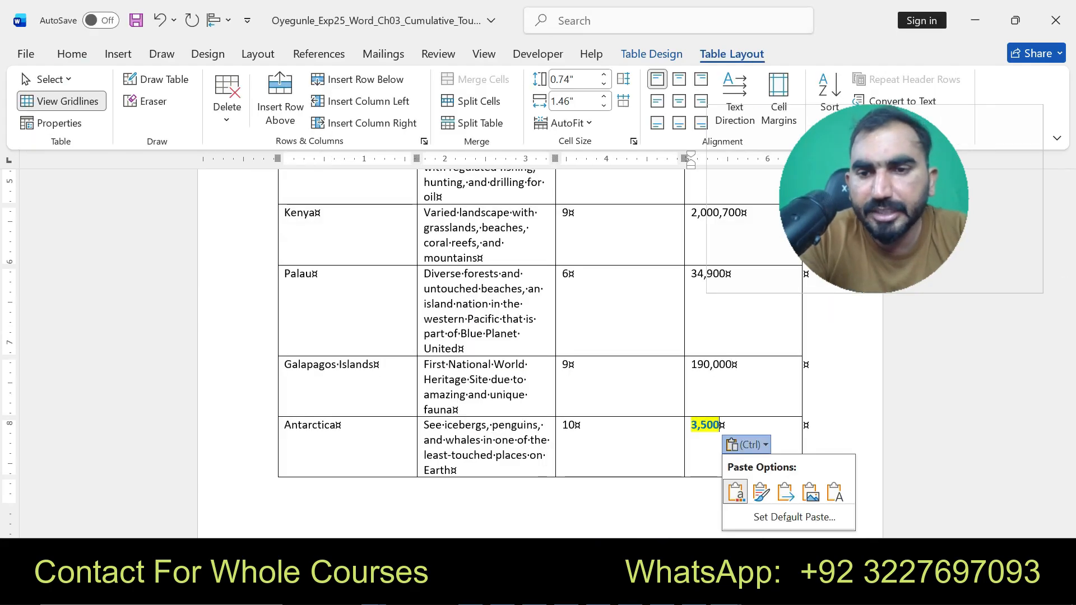
{"action": "left_click", "coordinate": [835, 492]}
- Copy 145,000 from the instructions and paste it as text only into Iceland's Approximate Visitors/Year cell
{"action": "left_click_drag", "start_coordinate": [1069, 318], "coordinate": [1069, 383]}
{"action": "mouse_move", "coordinate": [725, 592]}
{"action": "left_click", "coordinate": [636, 504]}
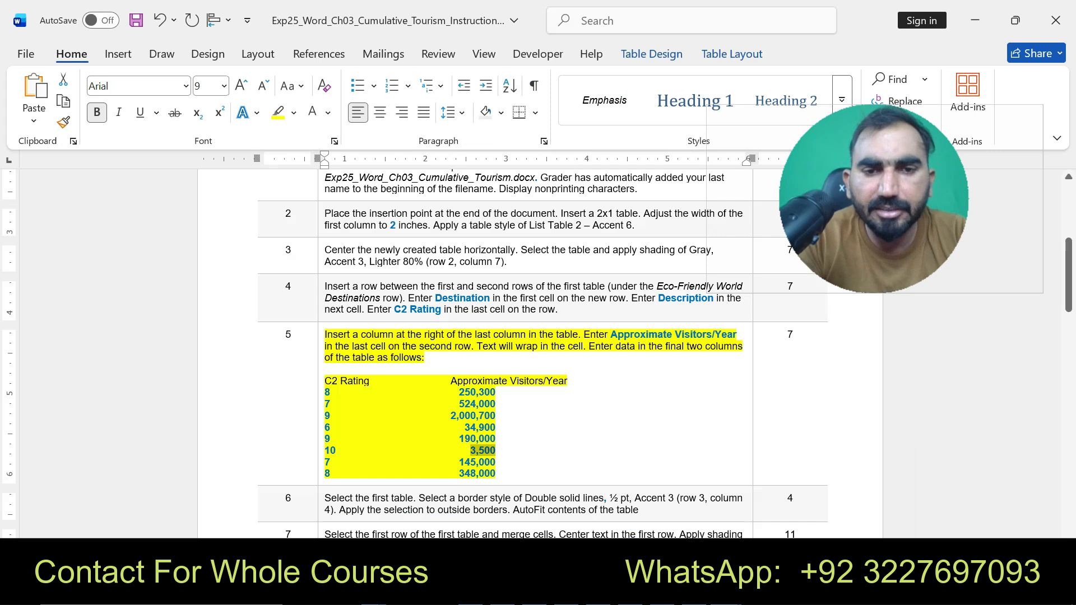
{"action": "left_click_drag", "start_coordinate": [459, 462], "coordinate": [496, 462]}
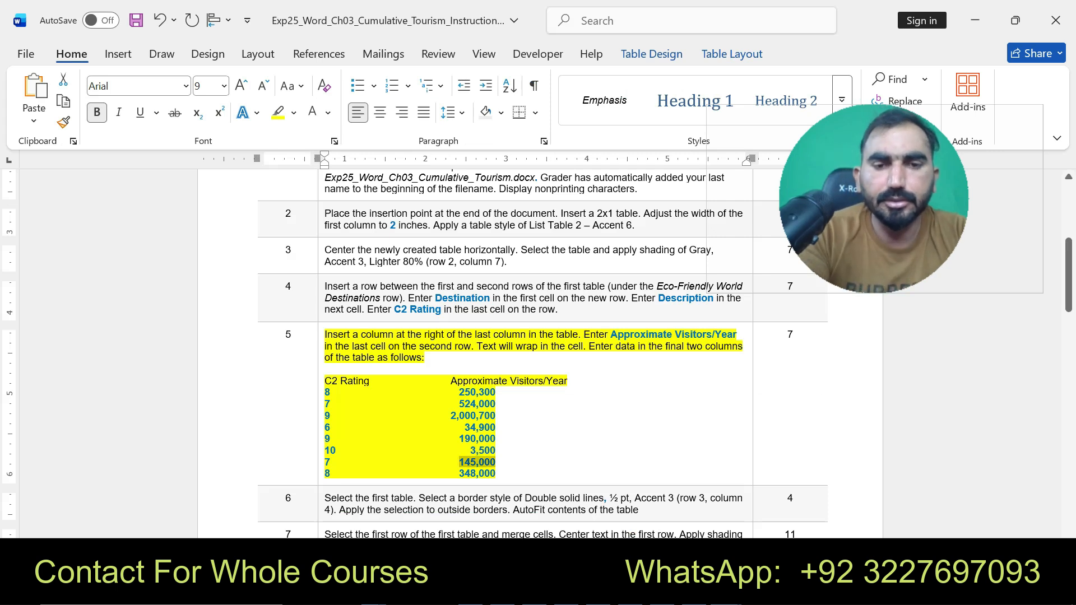
{"action": "mouse_move", "coordinate": [725, 592]}
{"action": "left_click", "coordinate": [776, 493]}
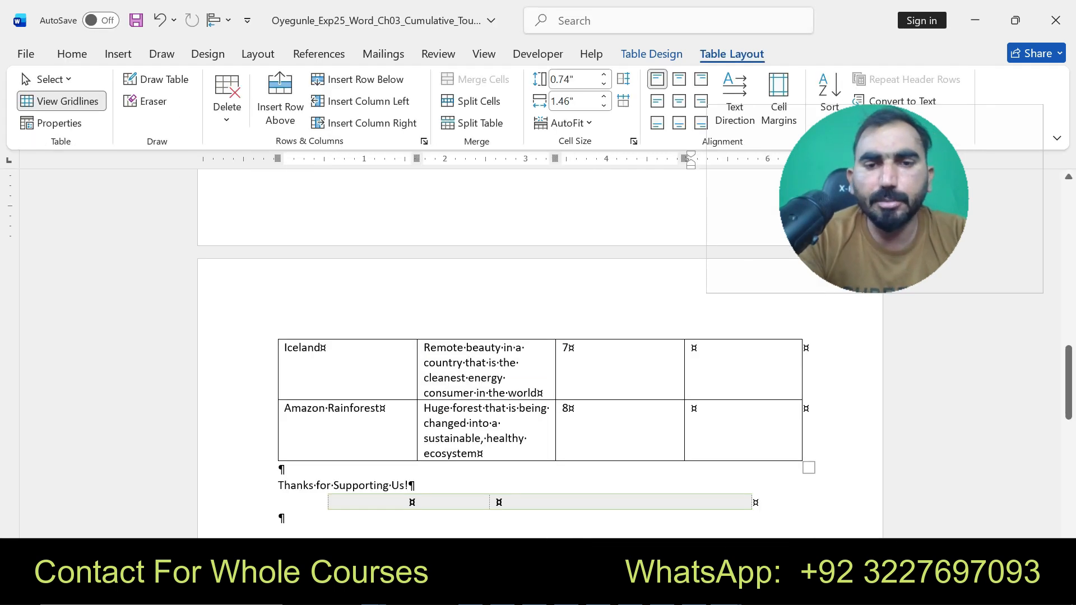
{"action": "left_click", "coordinate": [766, 367]}
{"action": "key", "text": "ctrl+v"}
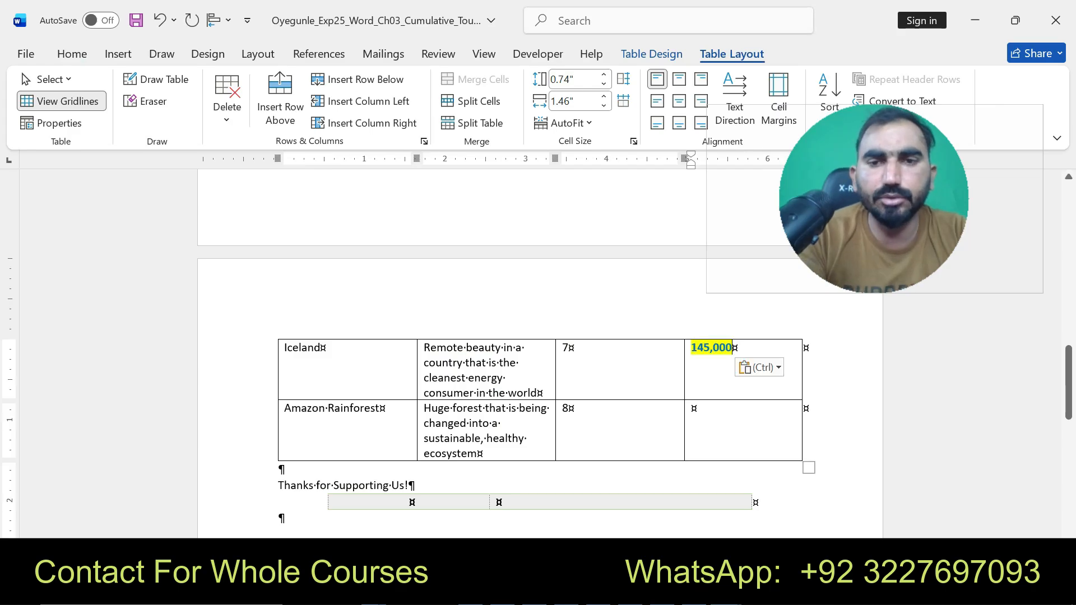
{"action": "left_click", "coordinate": [760, 367]}
{"action": "left_click", "coordinate": [784, 439]}
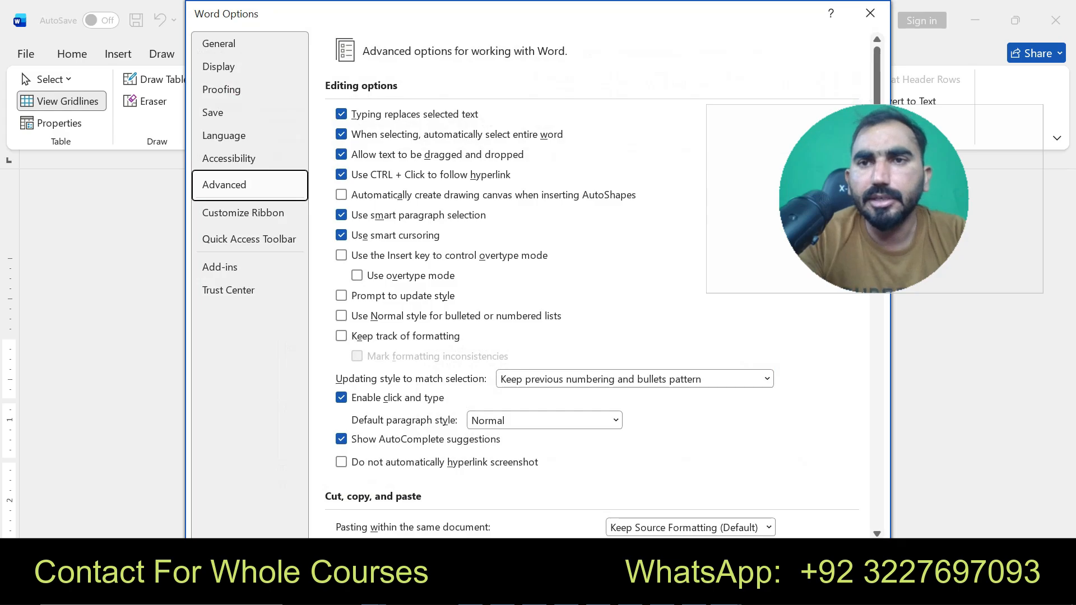
{"action": "left_click", "coordinate": [870, 13]}
{"action": "left_click", "coordinate": [760, 368]}
{"action": "left_click", "coordinate": [847, 414]}
- Copy 348,000 from the instructions and paste it as text only into Amazon Rainforest's Approximate Visitors/Year cell
{"action": "left_click", "coordinate": [694, 409]}
{"action": "left_click", "coordinate": [726, 593]}
{"action": "left_click", "coordinate": [637, 499]}
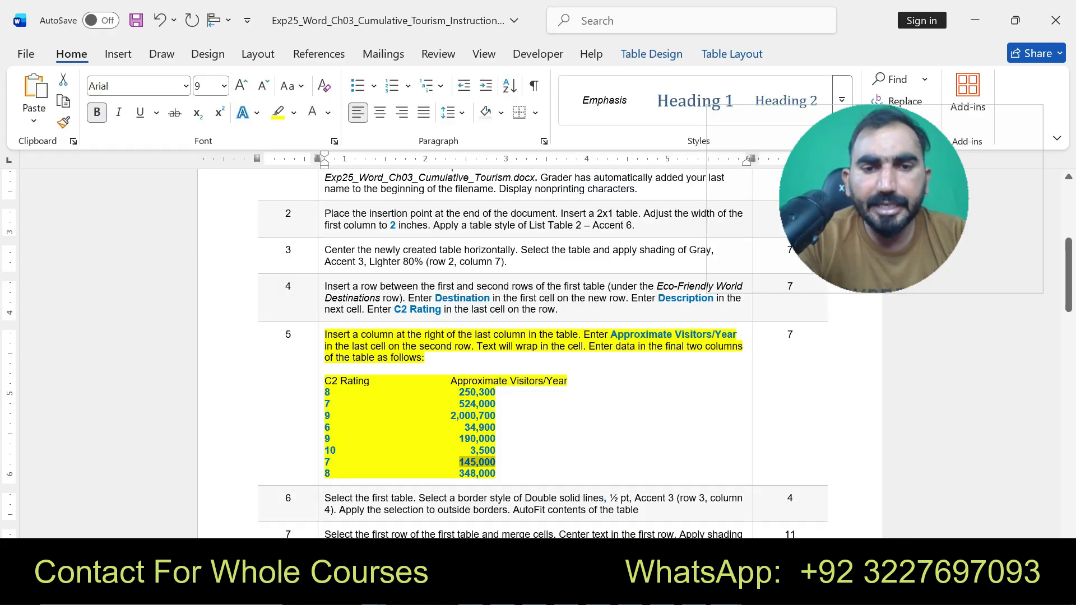
{"action": "left_click_drag", "start_coordinate": [459, 474], "coordinate": [496, 474]}
{"action": "key", "text": "ctrl+c"}
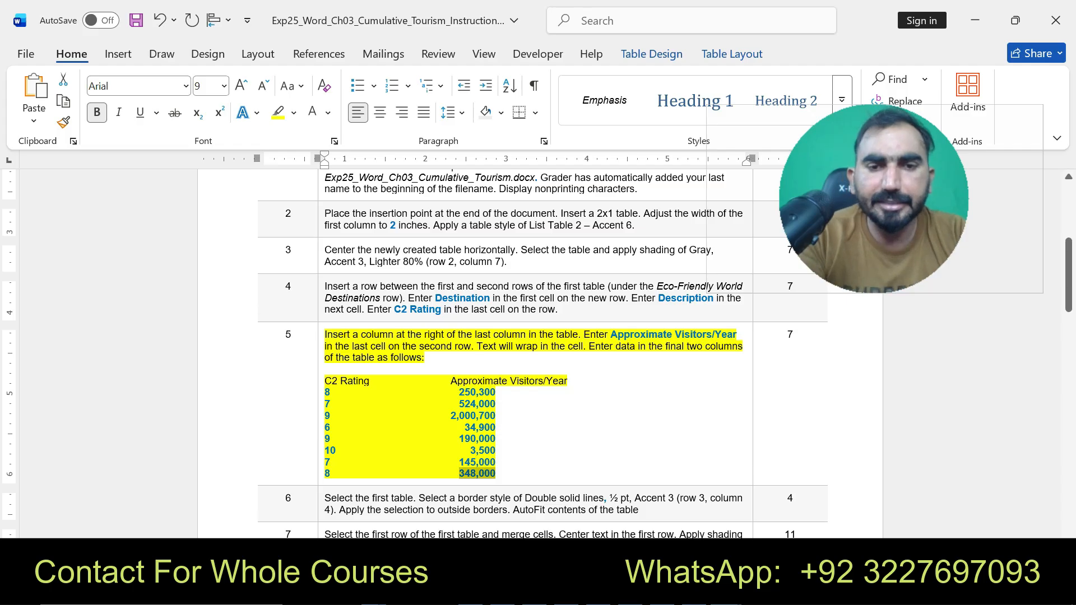
{"action": "left_click", "coordinate": [726, 593]}
{"action": "left_click", "coordinate": [885, 493]}
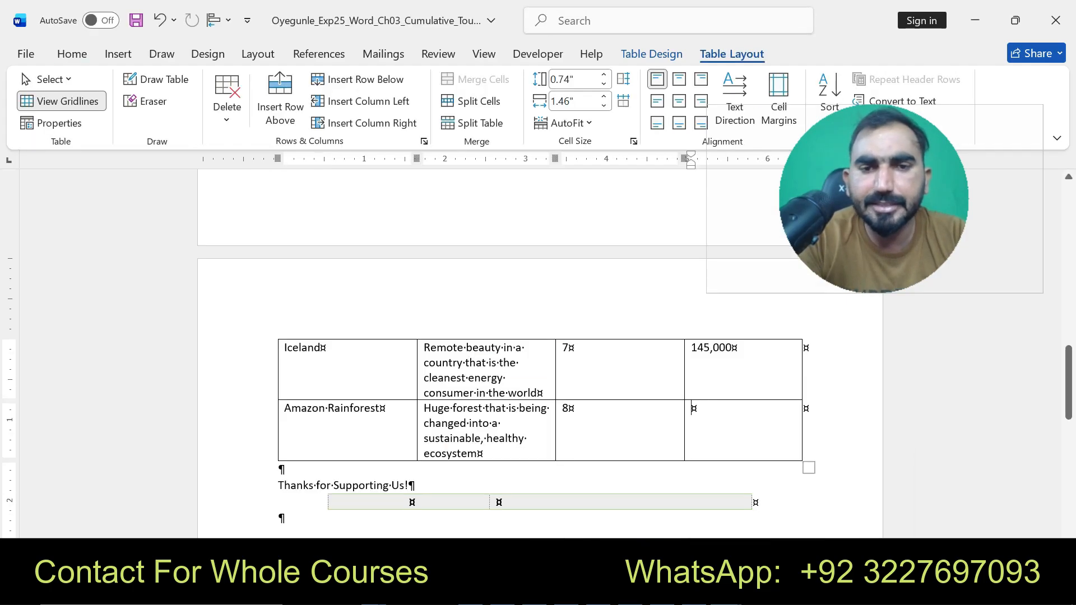
{"action": "key", "text": "ctrl+v"}
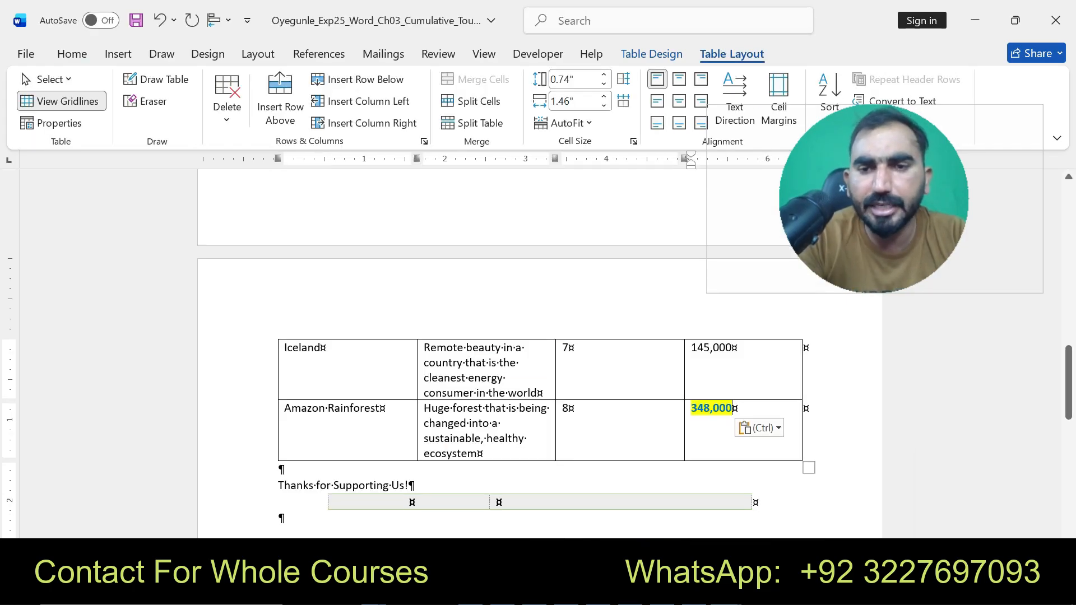
{"action": "left_click", "coordinate": [760, 428]}
{"action": "left_click", "coordinate": [847, 475]}
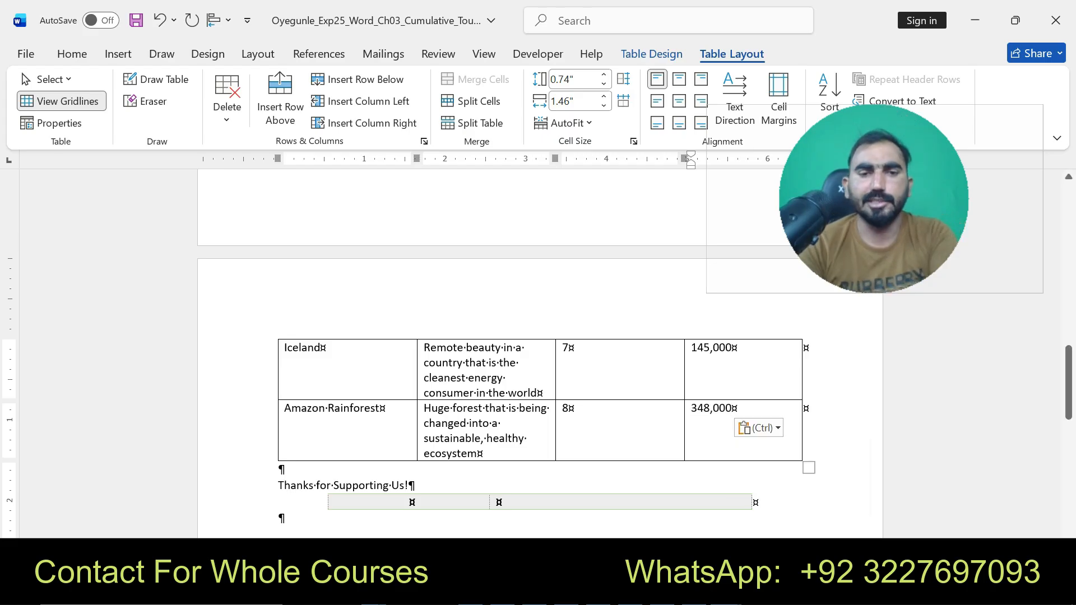
- In the instructions document, undo the highlighting on instruction 5 and highlight the text of instruction 6
{"action": "left_click_drag", "start_coordinate": [1069, 386], "coordinate": [1069, 224]}
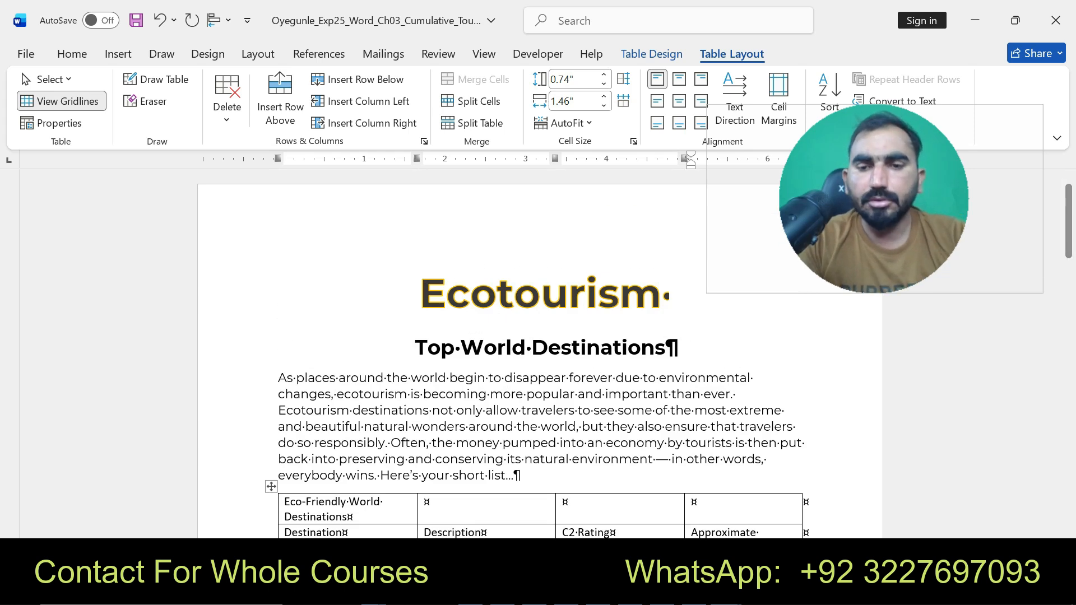
{"action": "left_click", "coordinate": [725, 591]}
{"action": "left_click", "coordinate": [645, 521]}
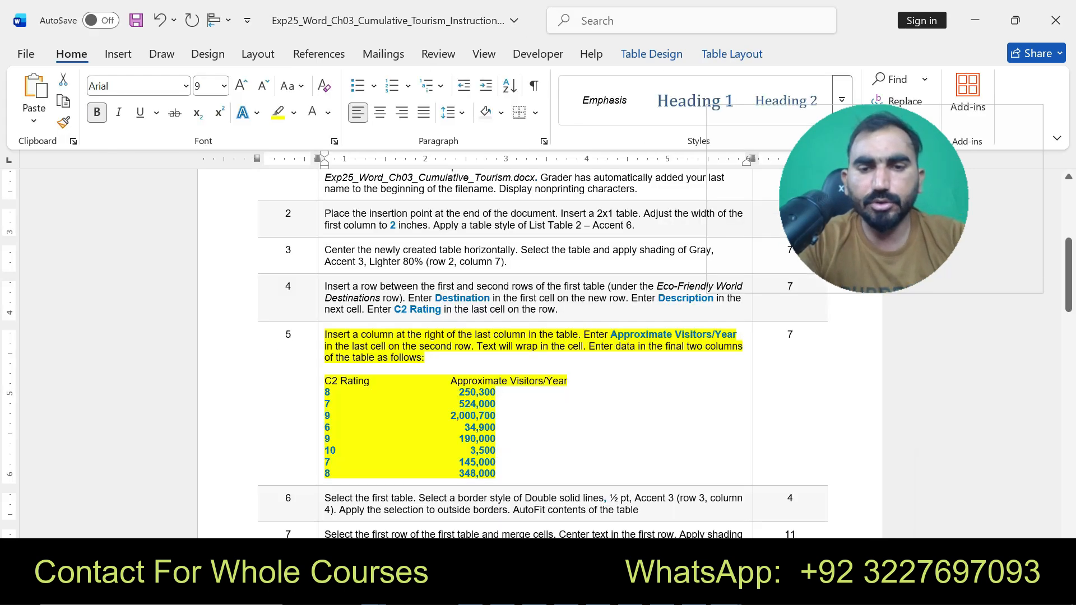
{"action": "key", "text": "ctrl+z"}
{"action": "key", "text": "ctrl+z"}
{"action": "scroll", "coordinate": [538, 336], "scroll_direction": "down", "scroll_amount": 3}
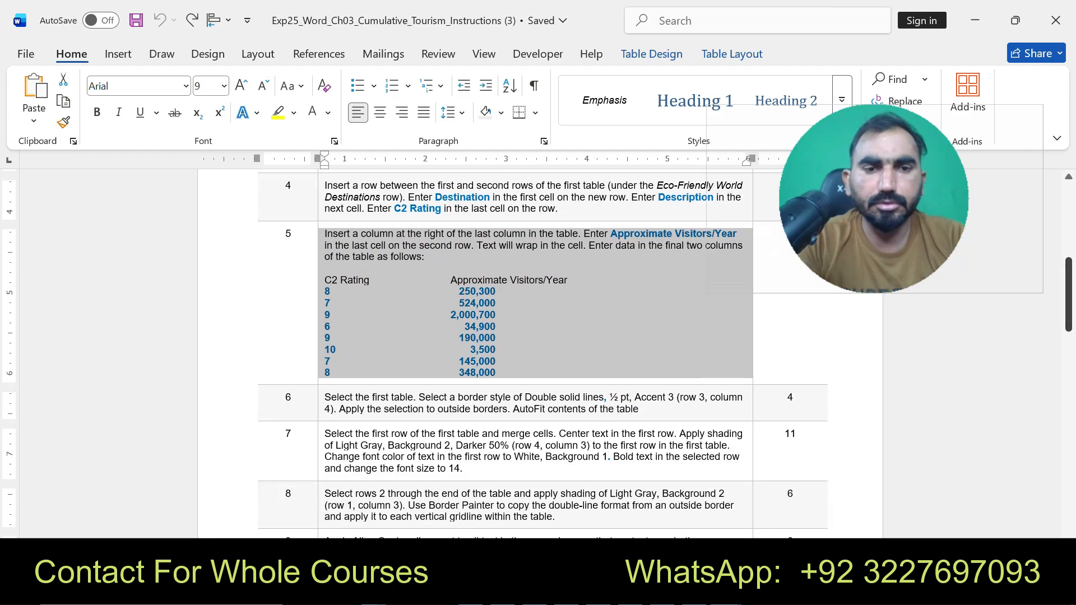
{"action": "left_click_drag", "start_coordinate": [325, 397], "coordinate": [641, 409]}
{"action": "left_click", "coordinate": [714, 381]}
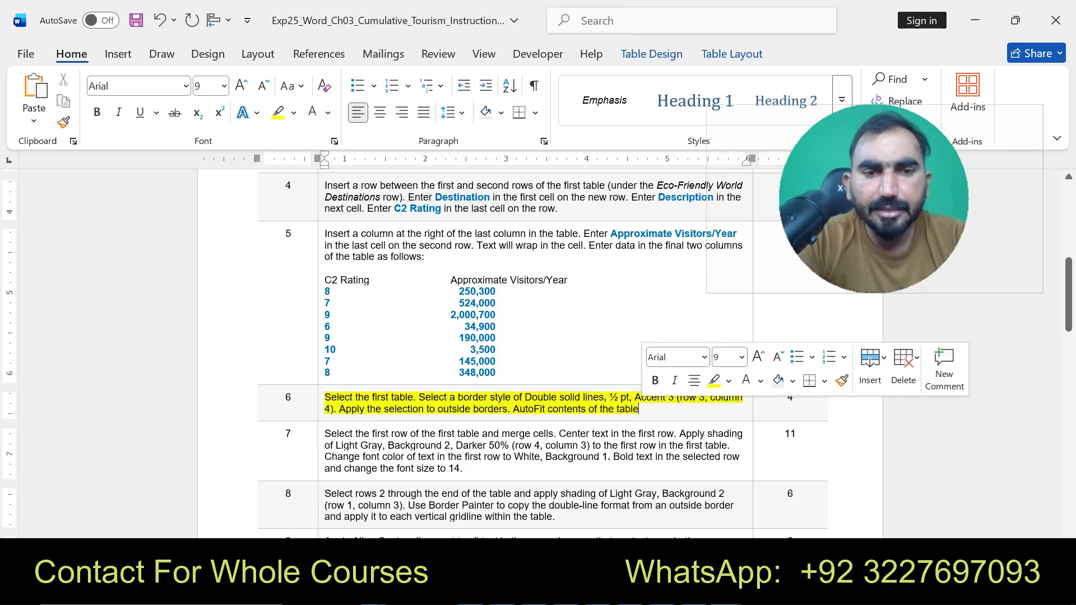
- Select the whole destinations table in the flyer and choose the Double solid lines, ½ pt, Accent 3 border style
{"action": "left_click_drag", "start_coordinate": [324, 397], "coordinate": [631, 398]}
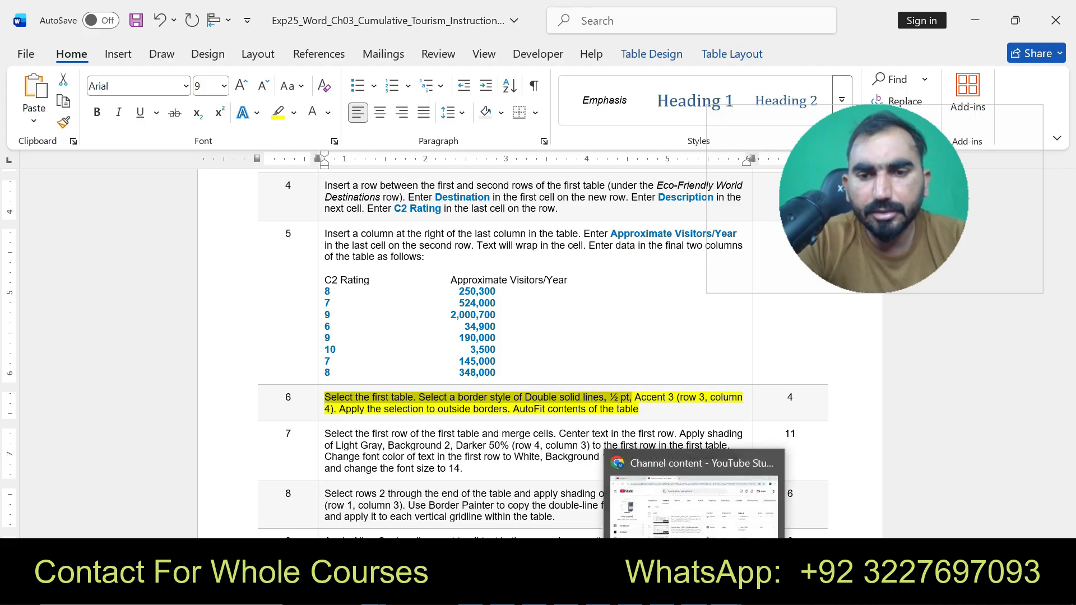
{"action": "mouse_move", "coordinate": [835, 594]}
{"action": "left_click", "coordinate": [896, 504]}
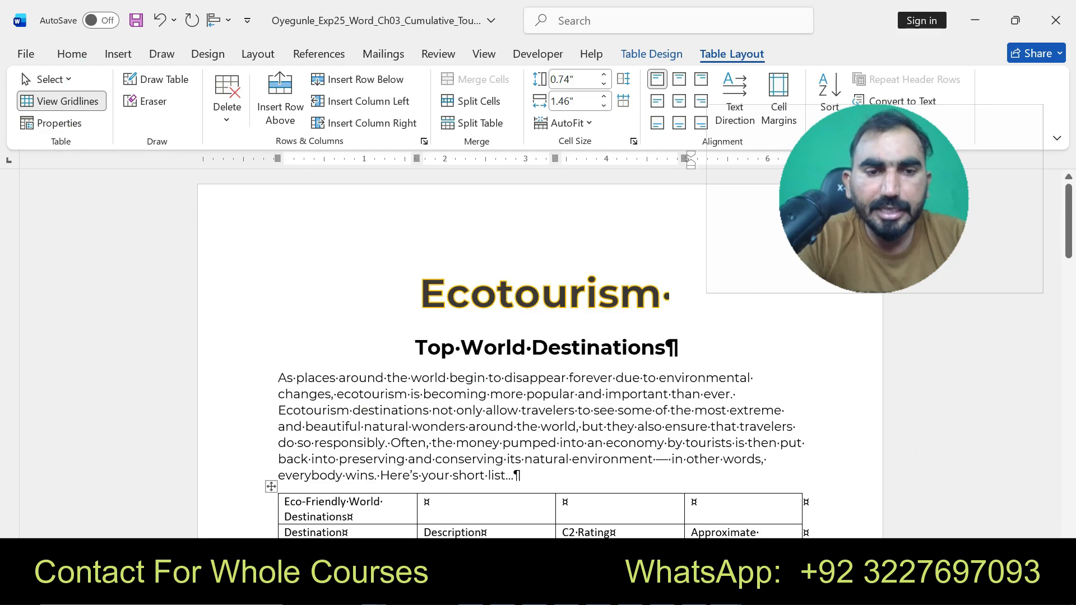
{"action": "left_click", "coordinate": [271, 486]}
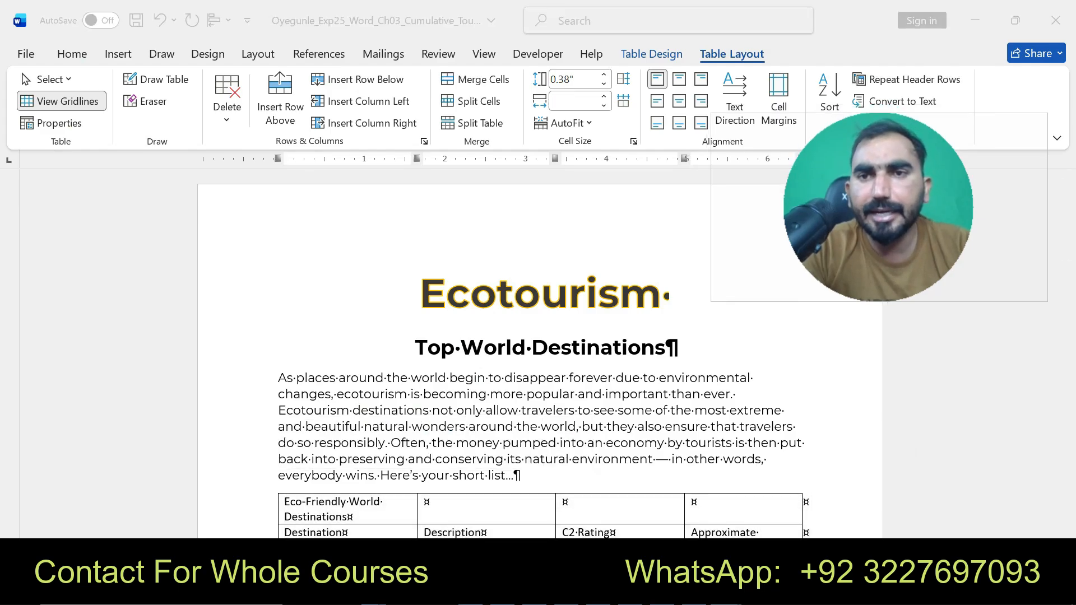
{"action": "left_click_drag", "start_coordinate": [878, 208], "coordinate": [895, 257]}
{"action": "left_click", "coordinate": [732, 54]}
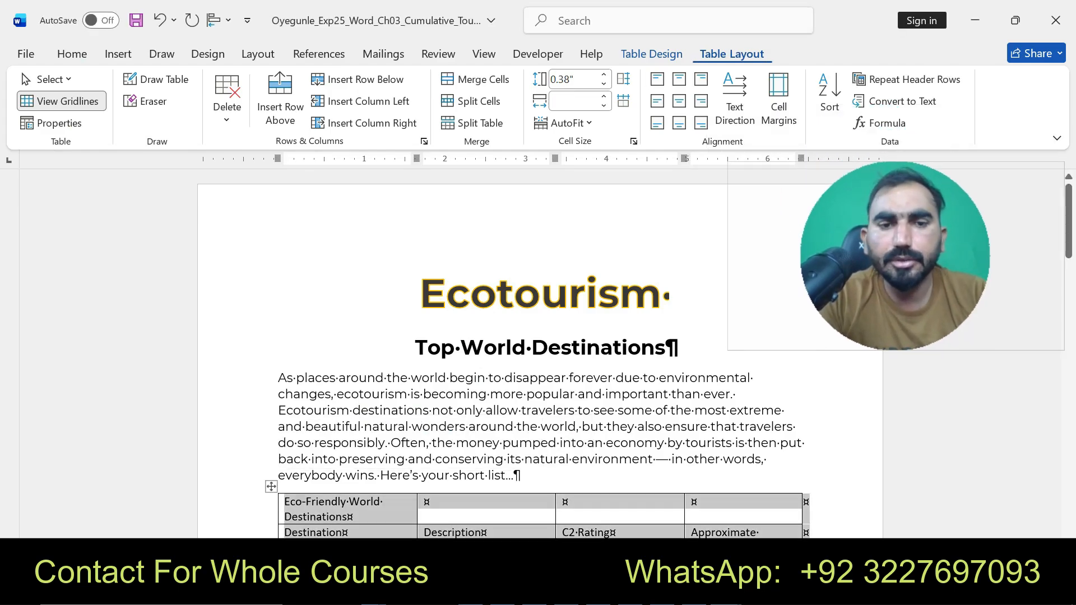
{"action": "left_click", "coordinate": [651, 54]}
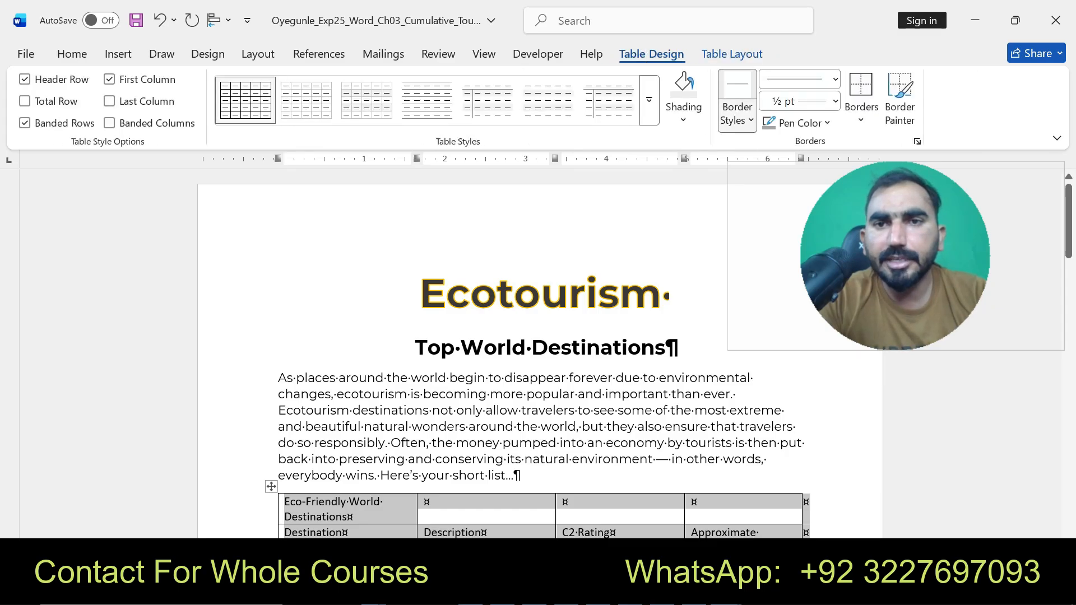
{"action": "left_click", "coordinate": [737, 110]}
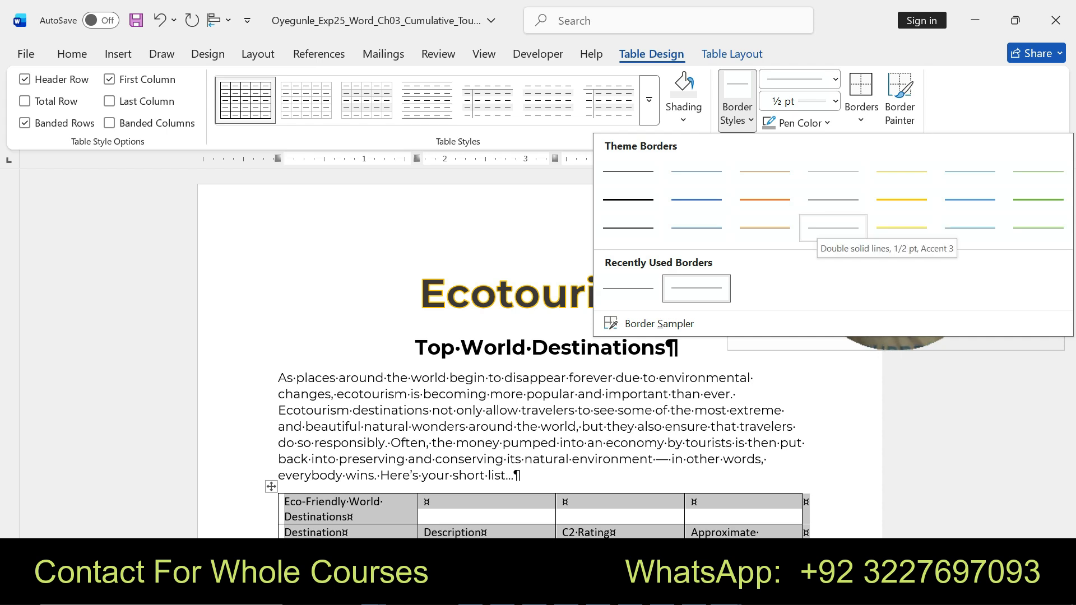
{"action": "left_click", "coordinate": [833, 228]}
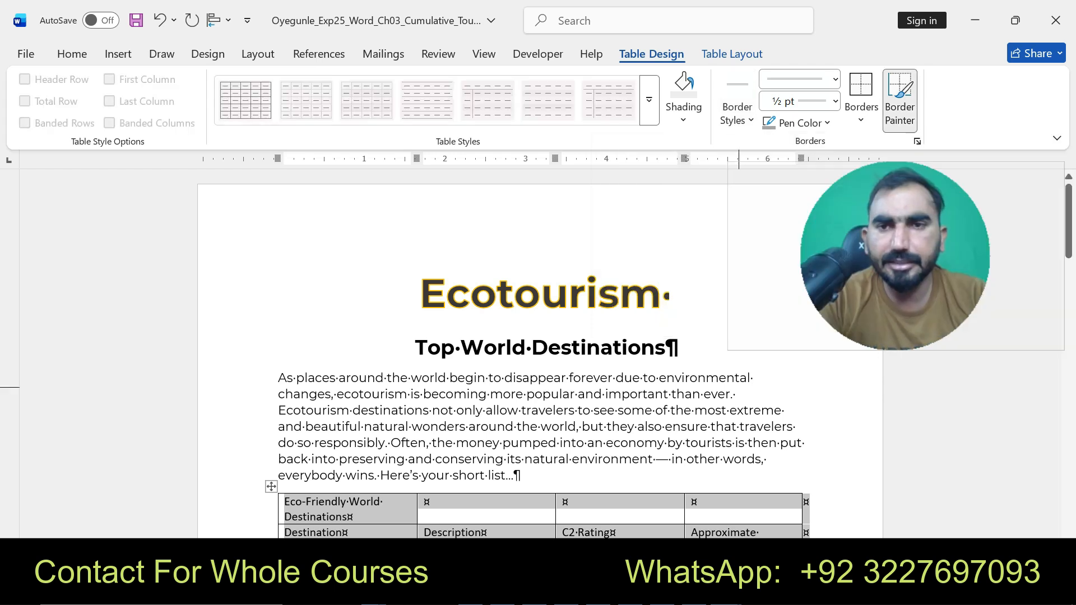
- Check instruction 6 again, then apply the chosen double-line style to the table's outside borders
{"action": "left_click", "coordinate": [727, 590]}
{"action": "left_click", "coordinate": [636, 507]}
{"action": "left_click_drag", "start_coordinate": [325, 397], "coordinate": [632, 398]}
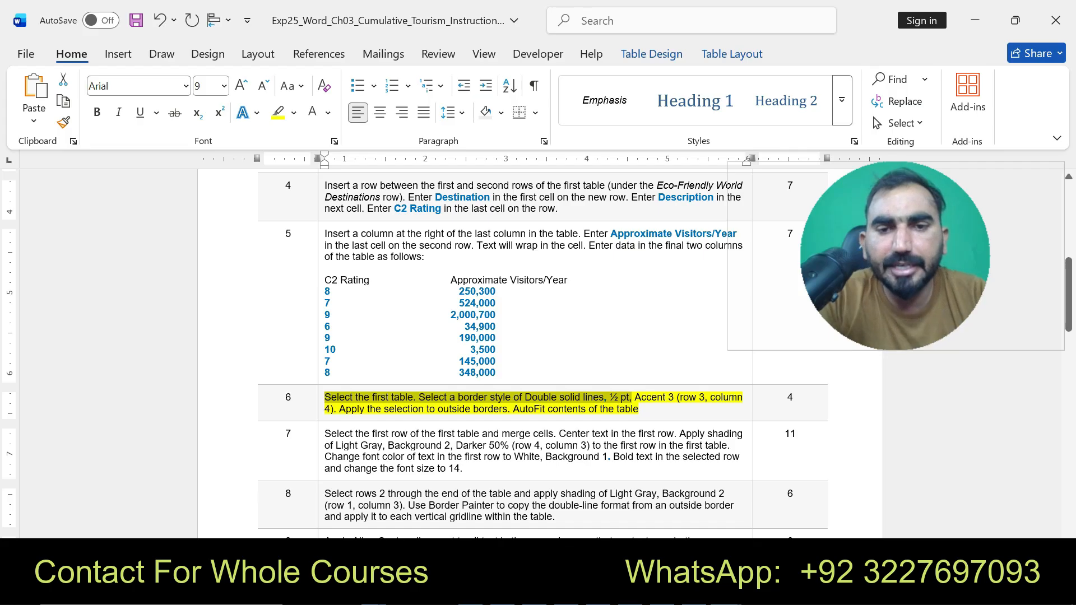
{"action": "mouse_move", "coordinate": [727, 591]}
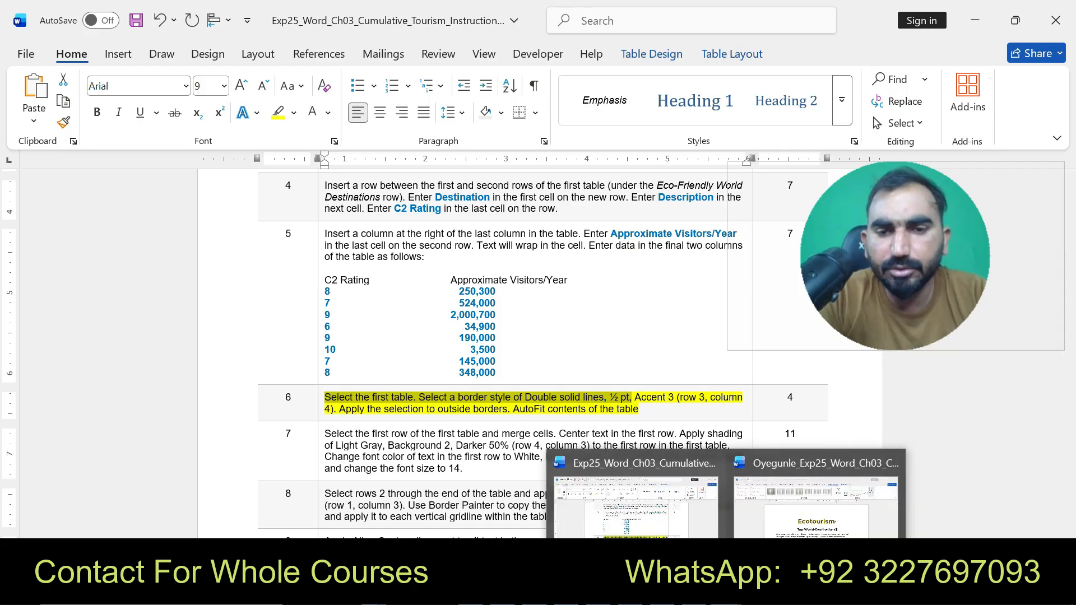
{"action": "left_click", "coordinate": [815, 507]}
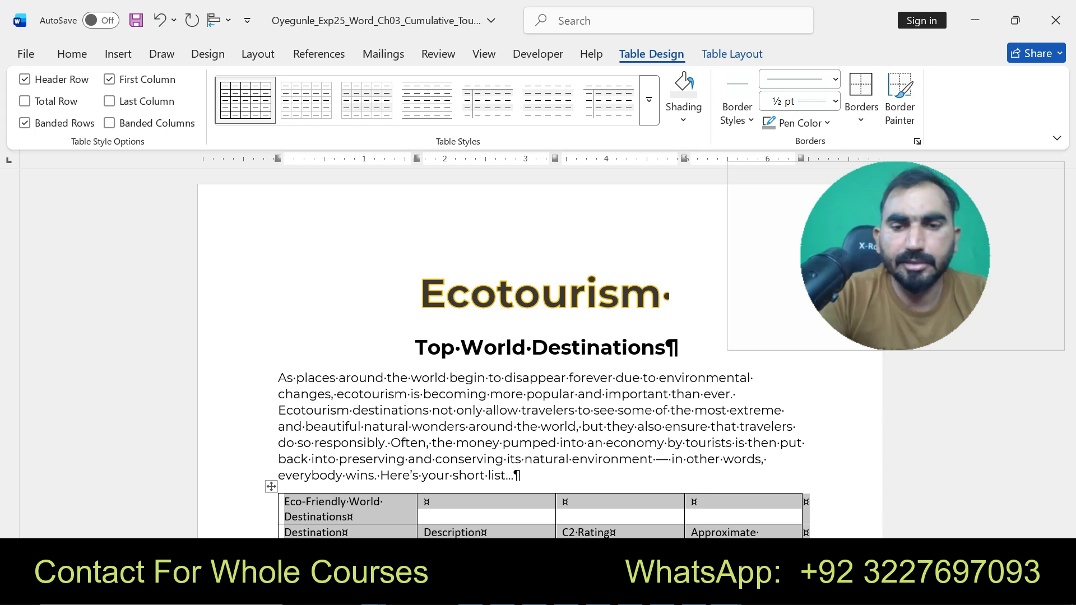
{"action": "scroll", "coordinate": [635, 355], "scroll_direction": "down", "scroll_amount": 1}
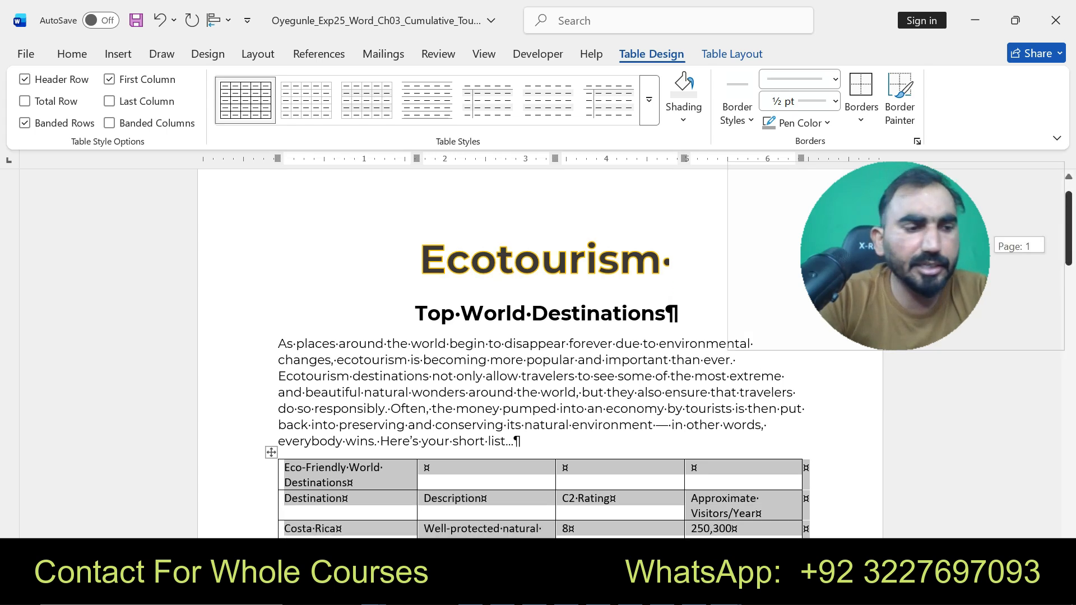
{"action": "scroll", "coordinate": [635, 354], "scroll_direction": "down", "scroll_amount": 2}
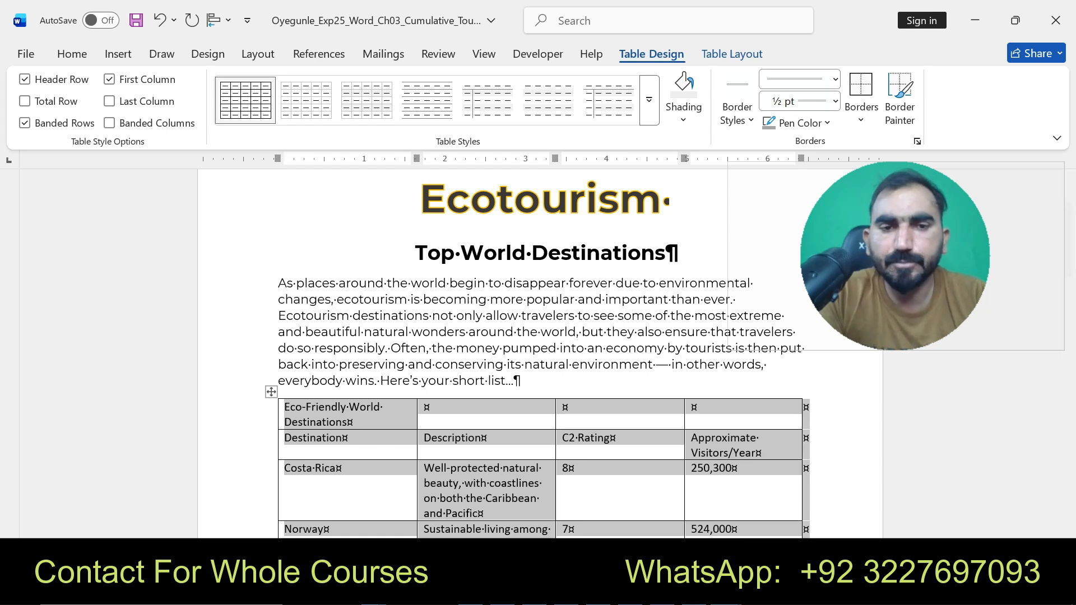
{"action": "left_click", "coordinate": [738, 113]}
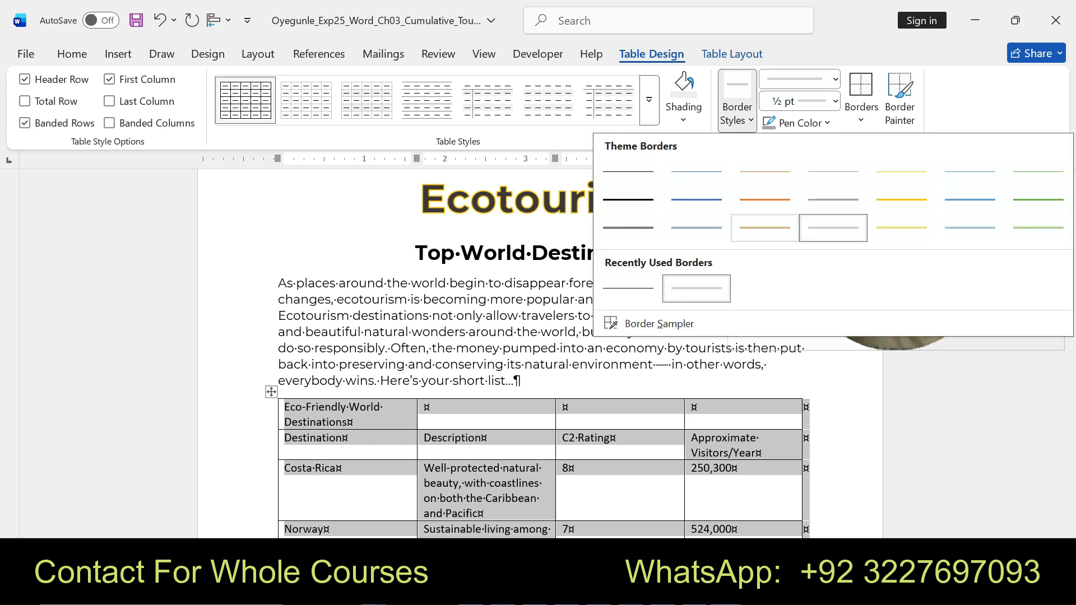
{"action": "left_click", "coordinate": [861, 115]}
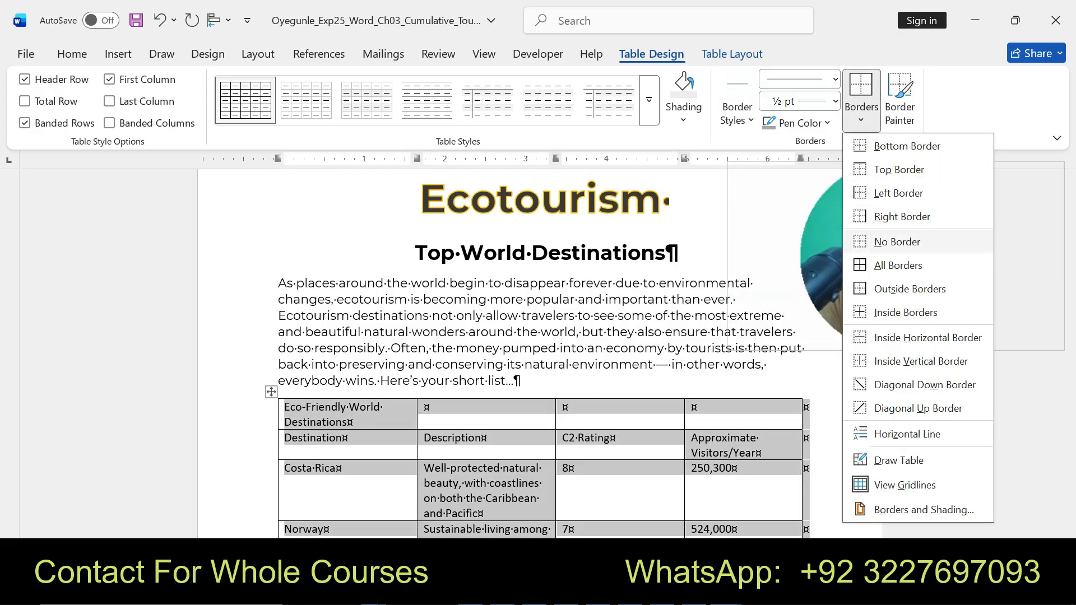
{"action": "left_click", "coordinate": [909, 289]}
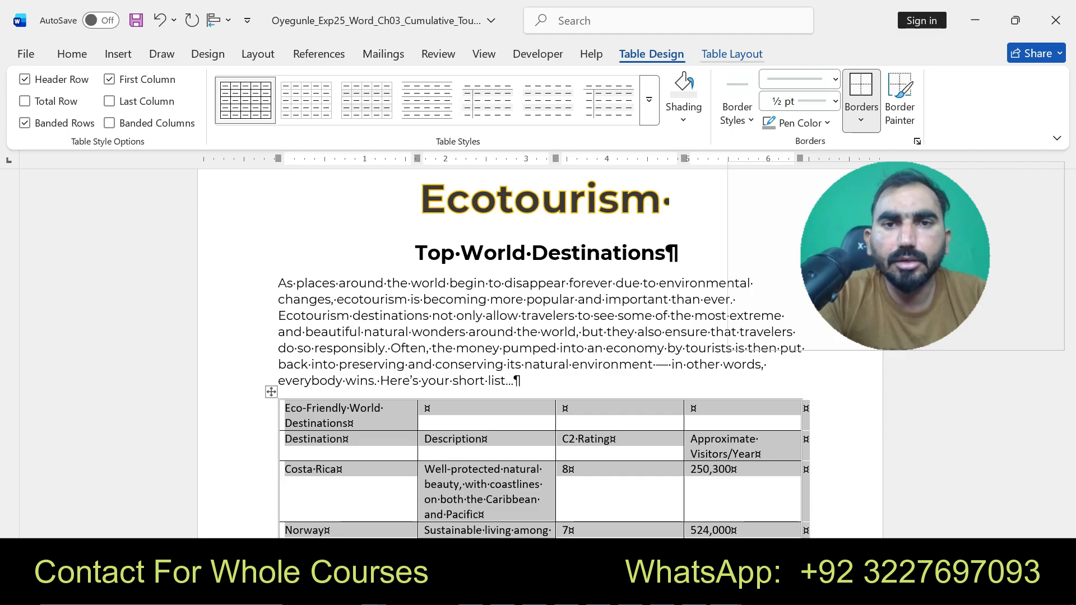
- AutoFit the table to its contents
{"action": "left_click", "coordinate": [731, 54]}
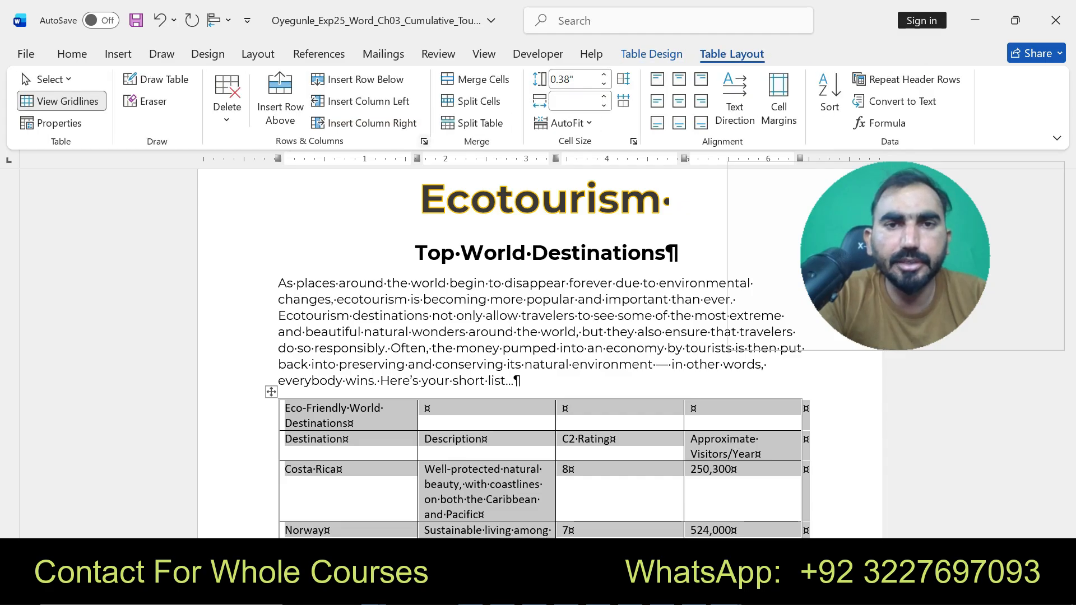
{"action": "left_click", "coordinate": [566, 123]}
{"action": "left_click", "coordinate": [599, 146]}
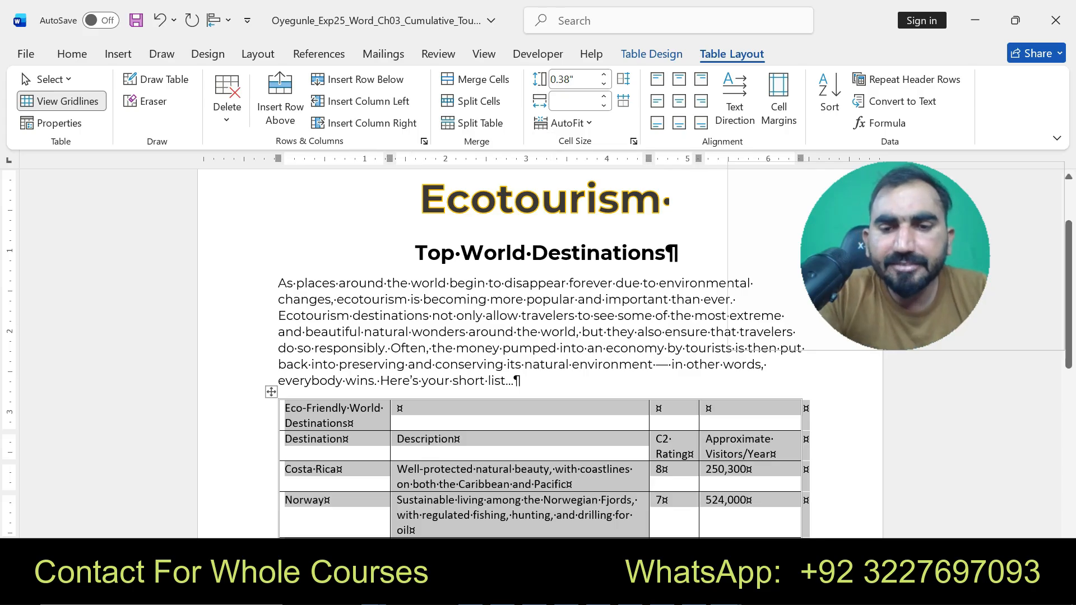
- In the instructions document, undo instruction 6's highlighting and highlight the merge, center and shading tasks of instruction 7
{"action": "left_click", "coordinate": [728, 586]}
{"action": "left_click", "coordinate": [638, 516]}
{"action": "key", "text": "ctrl+z"}
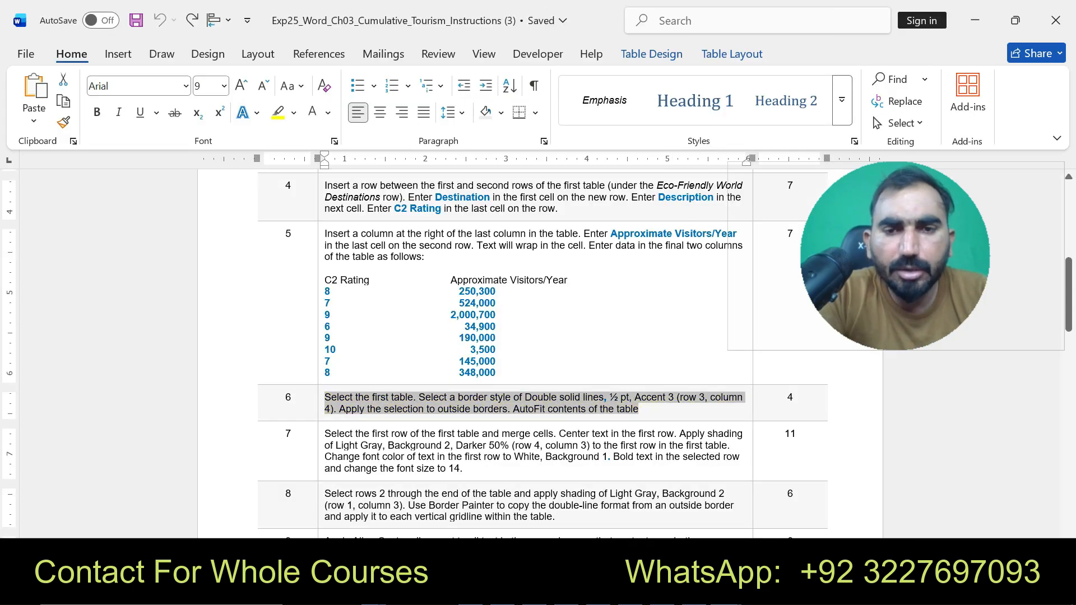
{"action": "left_click_drag", "start_coordinate": [325, 434], "coordinate": [554, 434]}
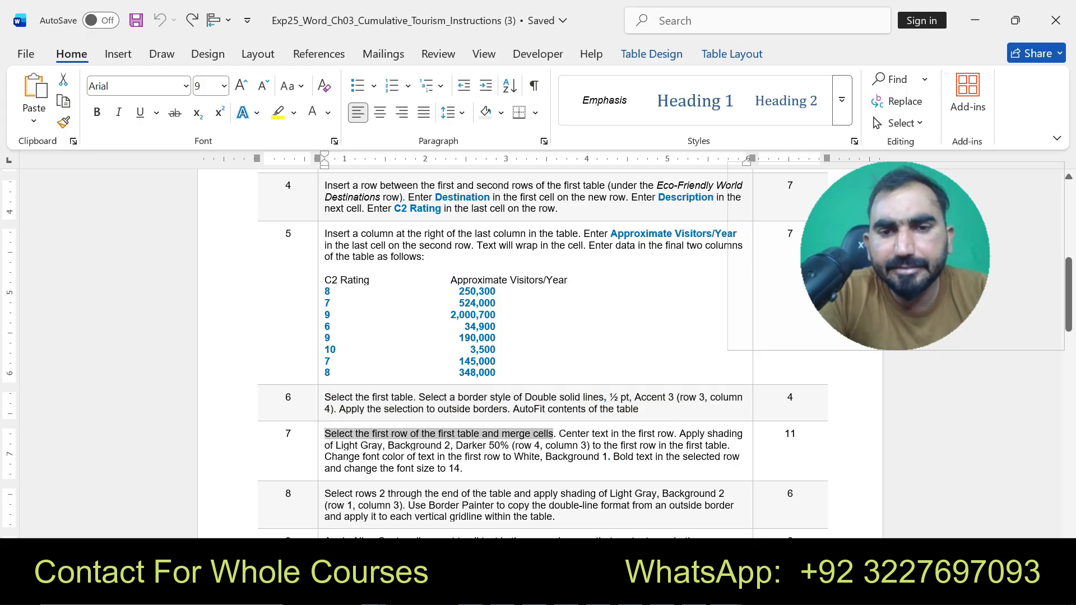
{"action": "left_click", "coordinate": [624, 405]}
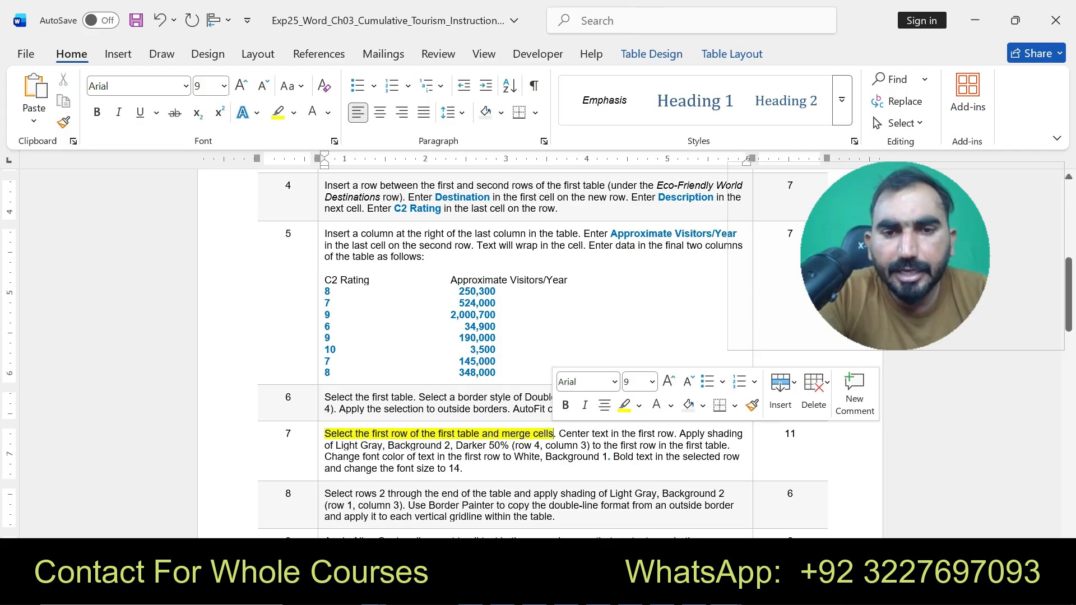
{"action": "left_click_drag", "start_coordinate": [559, 434], "coordinate": [509, 446]}
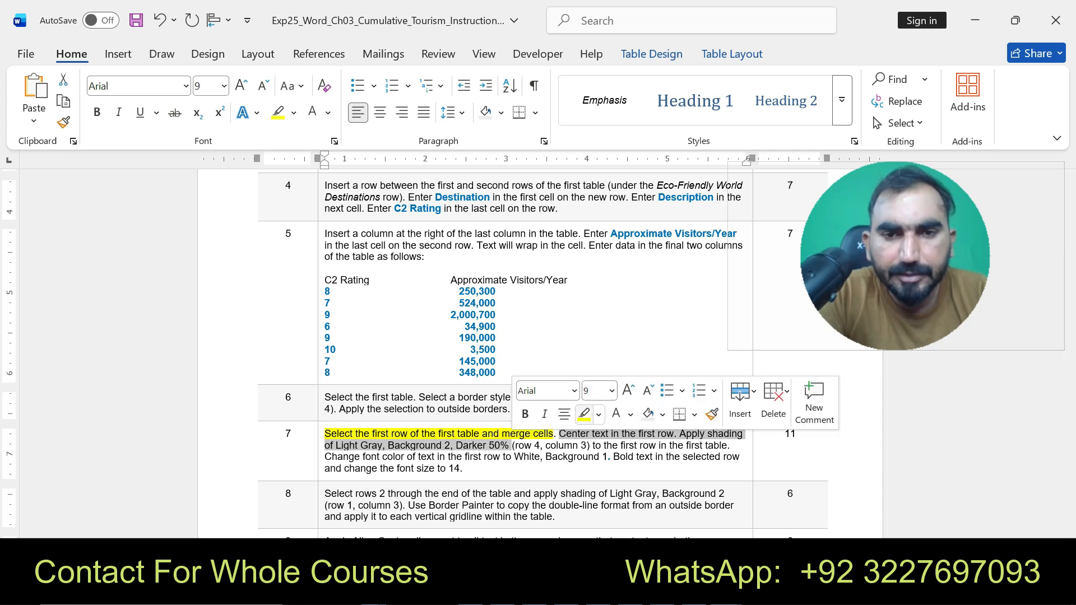
{"action": "left_click", "coordinate": [584, 413]}
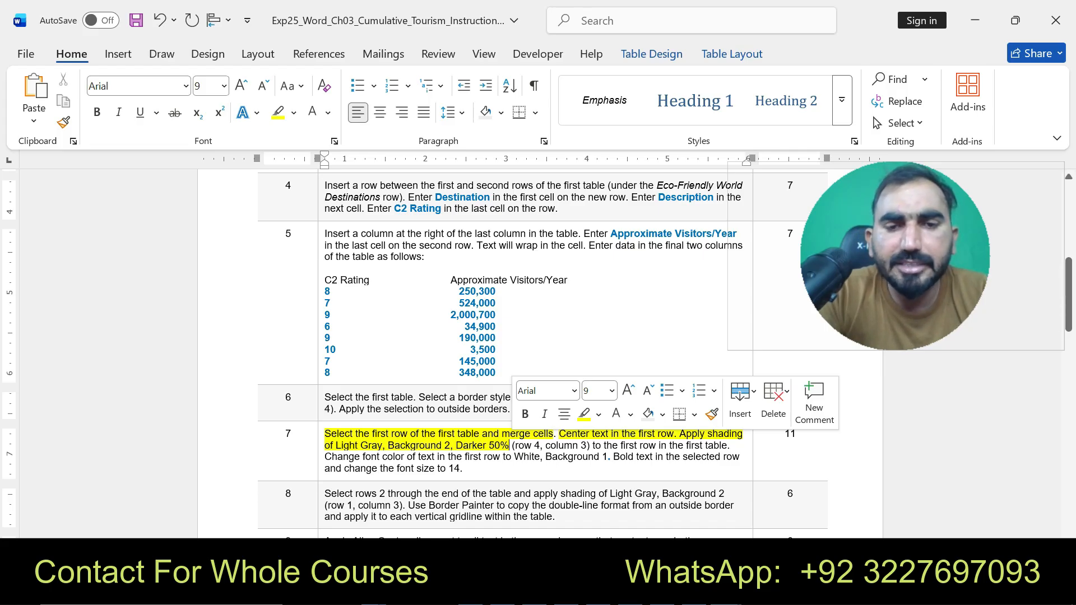
- Select the first row of the destinations table and merge its cells
{"action": "mouse_move", "coordinate": [724, 591]}
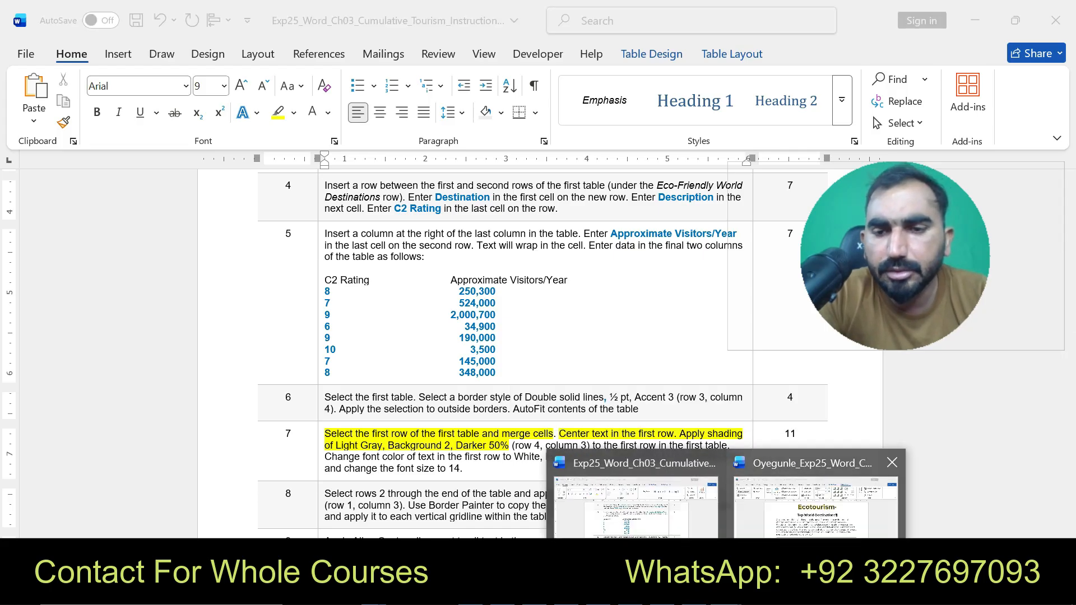
{"action": "left_click", "coordinate": [816, 496]}
{"action": "left_click", "coordinate": [272, 391]}
{"action": "left_click", "coordinate": [311, 423]}
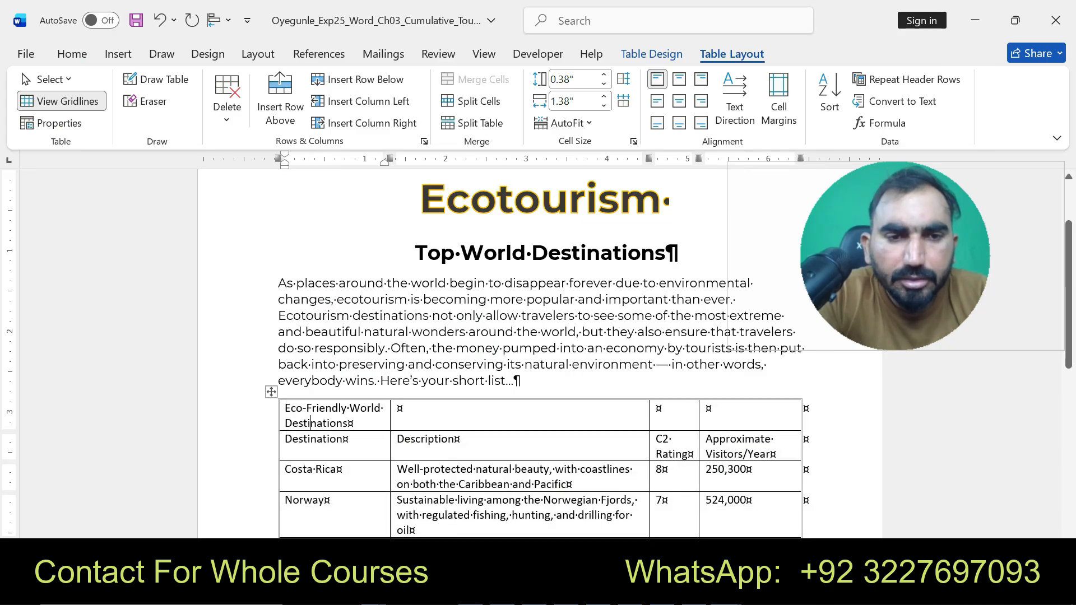
{"action": "left_click_drag", "start_coordinate": [311, 423], "coordinate": [751, 414]}
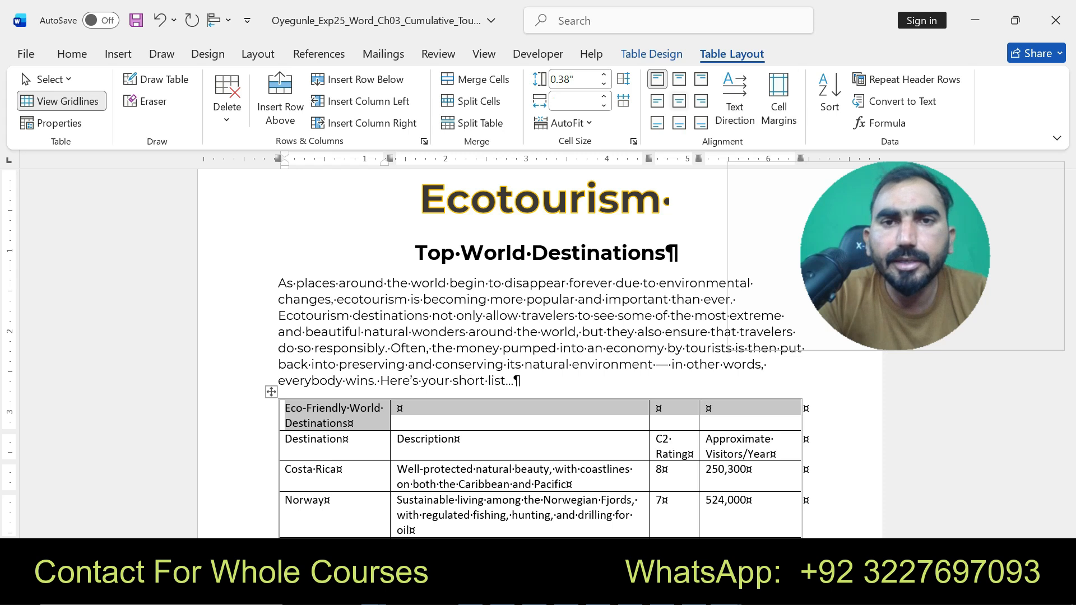
{"action": "left_click", "coordinate": [477, 79]}
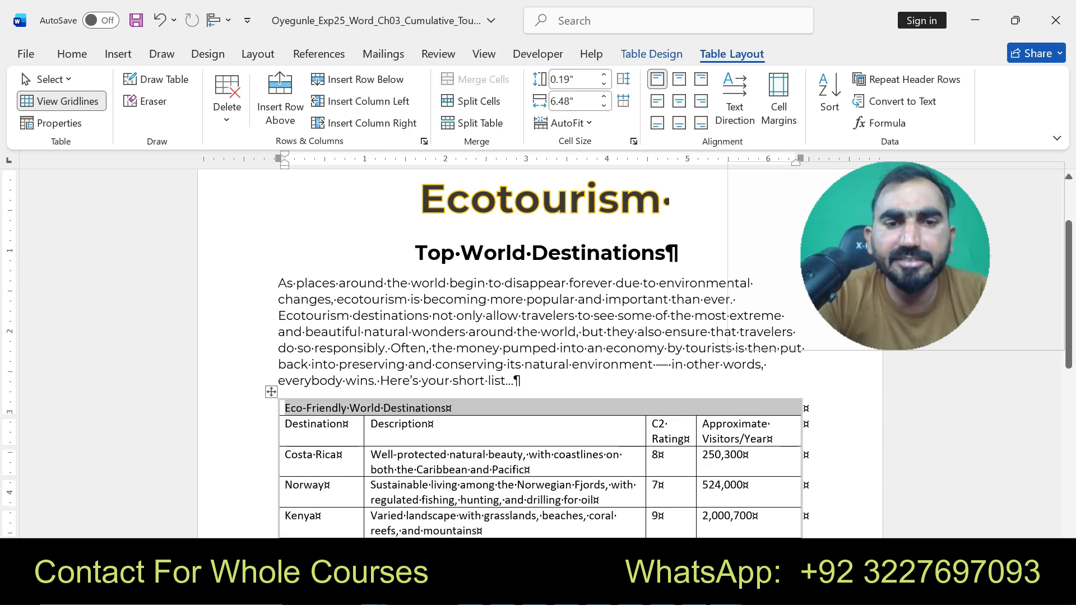
- Recheck the instructions, then center the text in the merged first row
{"action": "left_click", "coordinate": [727, 592]}
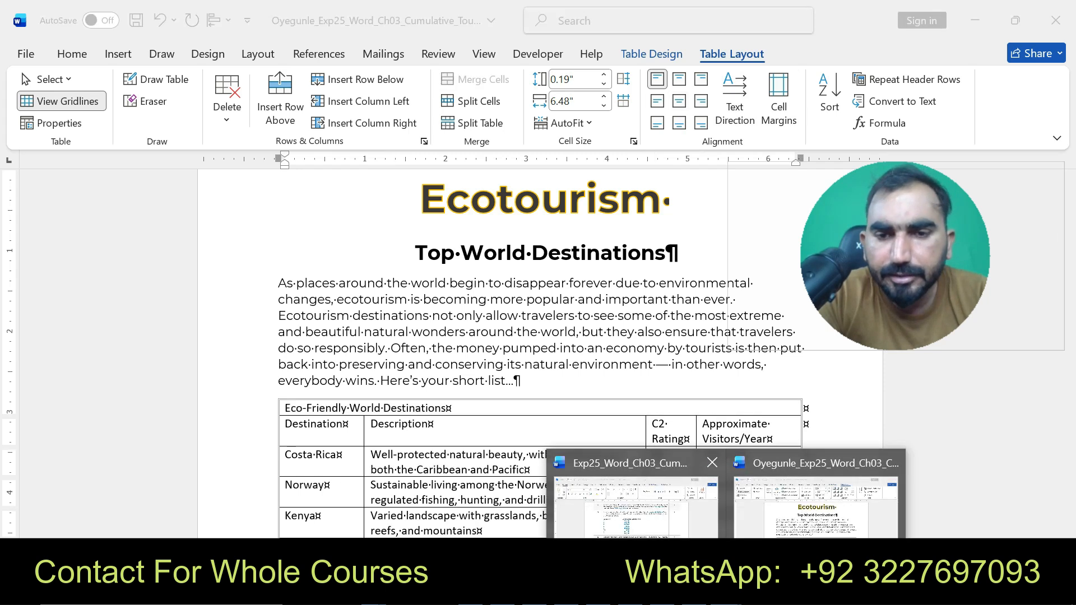
{"action": "left_click", "coordinate": [640, 498]}
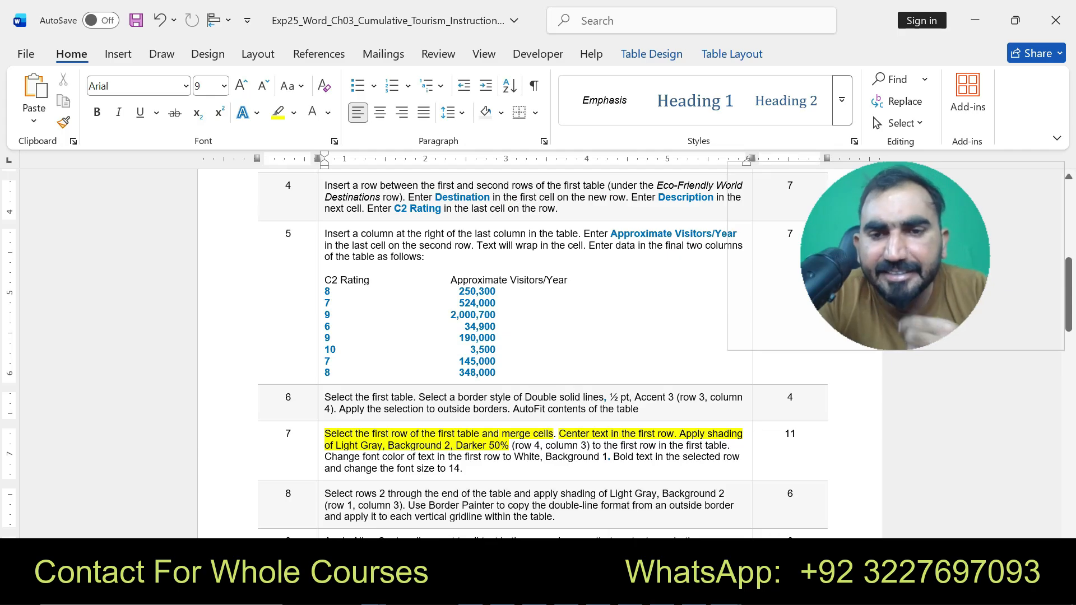
{"action": "left_click", "coordinate": [726, 592]}
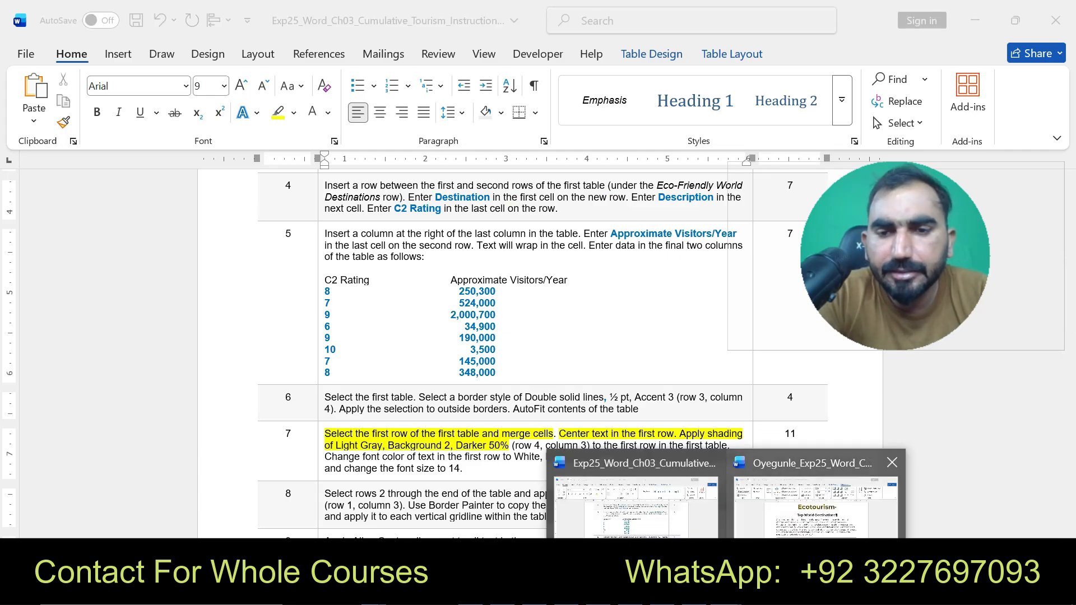
{"action": "left_click", "coordinate": [815, 501]}
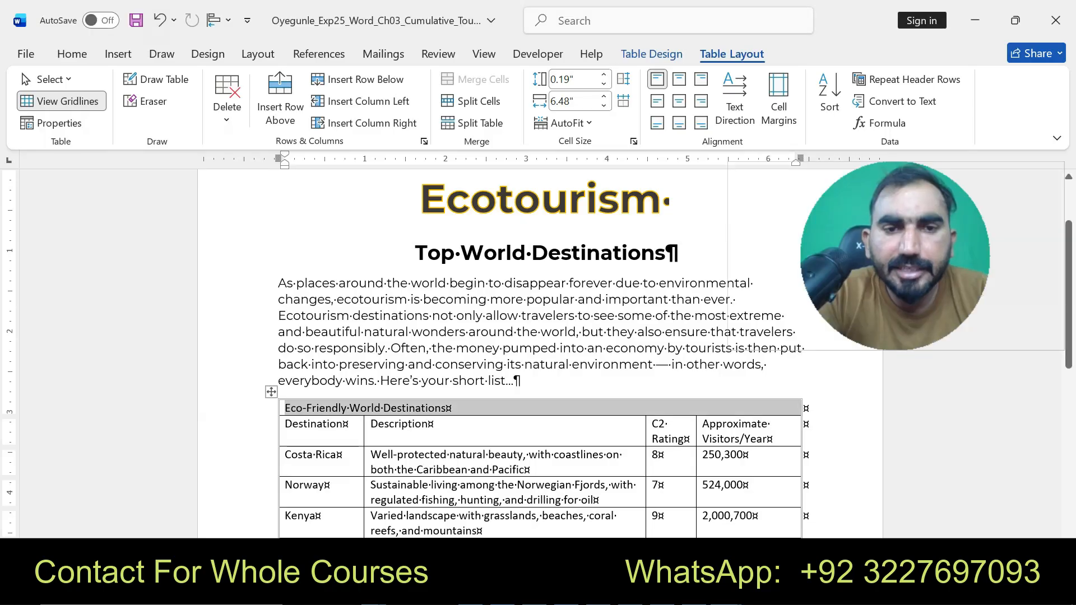
{"action": "left_click", "coordinate": [72, 54]}
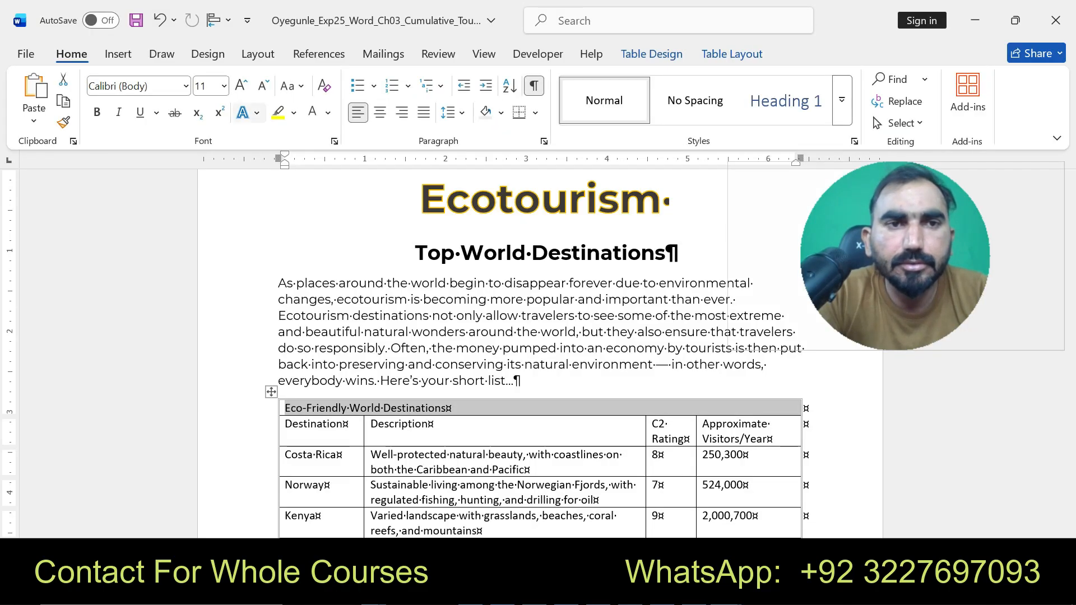
{"action": "key", "text": "ctrl+e"}
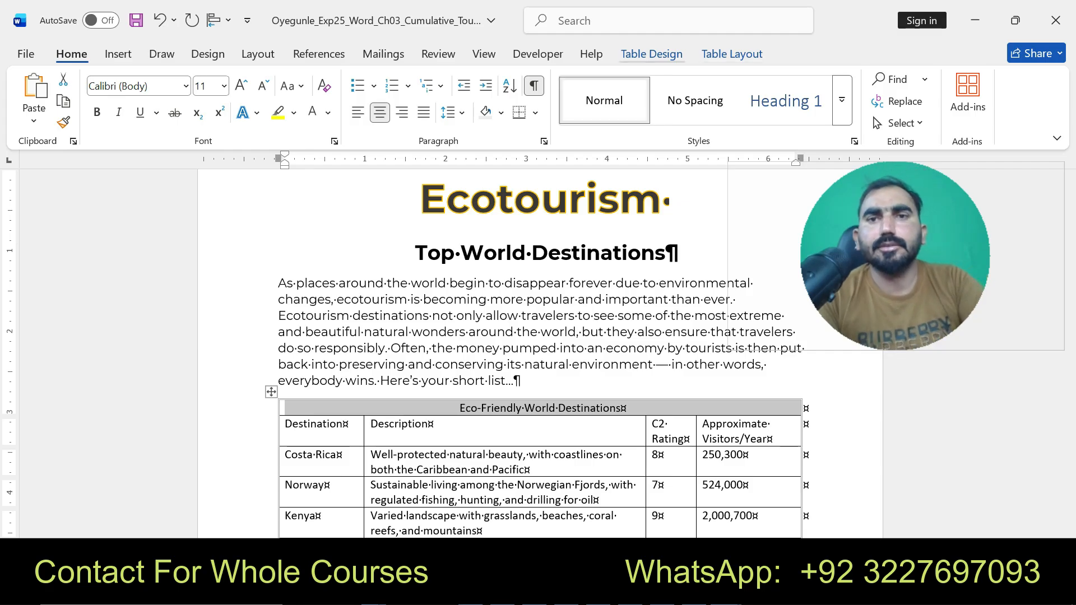
- Shade the merged first row of the destinations table with Light Gray, Background 2, Darker 75%
{"action": "left_click", "coordinate": [651, 53]}
{"action": "left_click", "coordinate": [683, 92]}
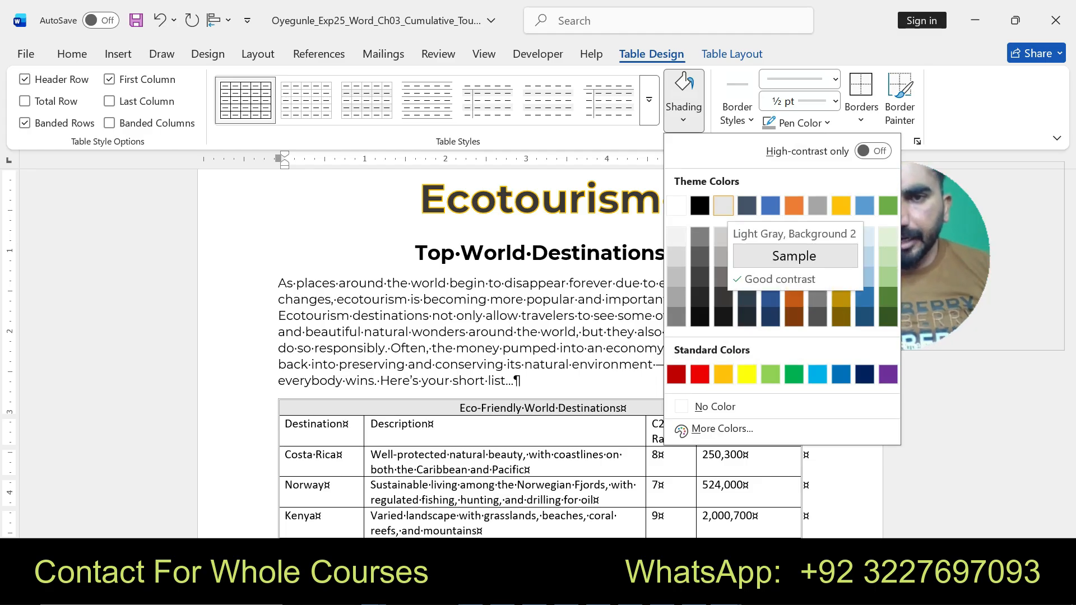
{"action": "left_click", "coordinate": [726, 593]}
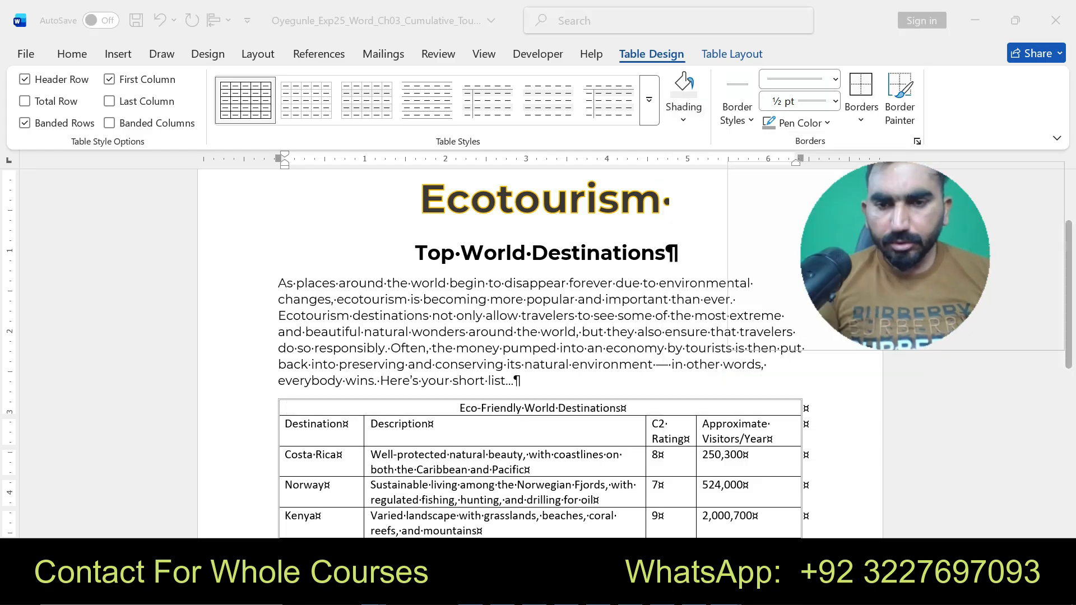
{"action": "mouse_move", "coordinate": [636, 552]}
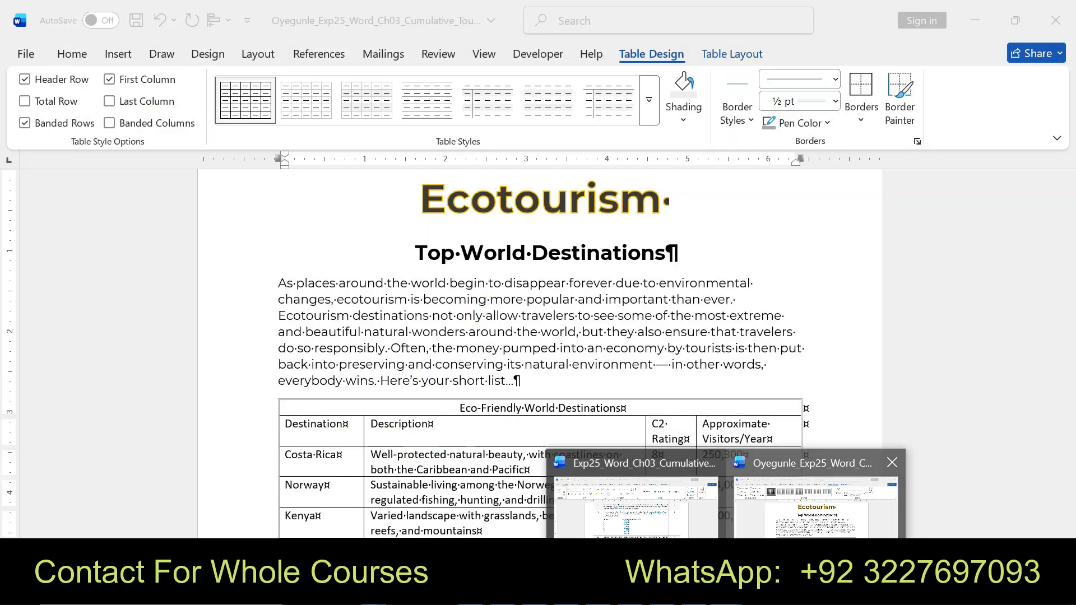
{"action": "left_click", "coordinate": [816, 547]}
{"action": "left_click", "coordinate": [683, 112]}
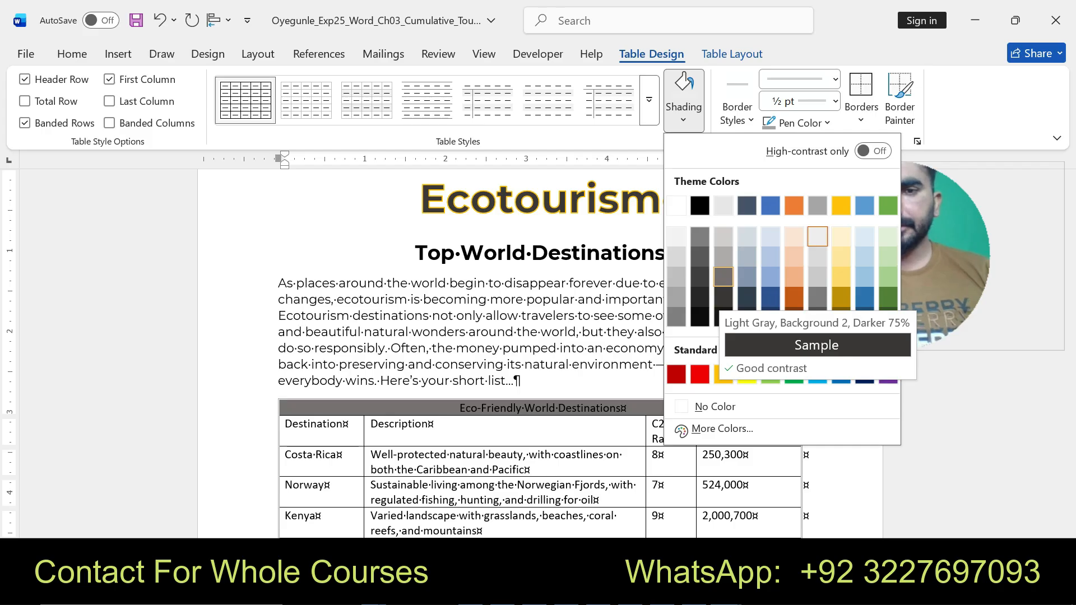
{"action": "left_click", "coordinate": [723, 276]}
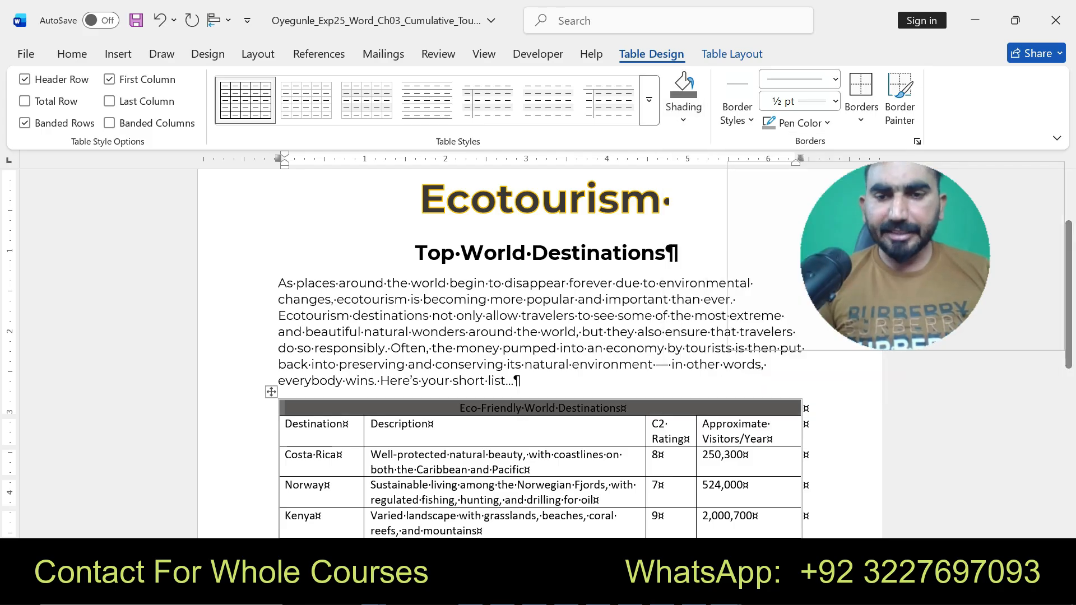
{"action": "mouse_move", "coordinate": [725, 591]}
- In the instructions document, highlight instruction 7's white font colour, bold and font size 14 tasks
{"action": "left_click", "coordinate": [637, 496]}
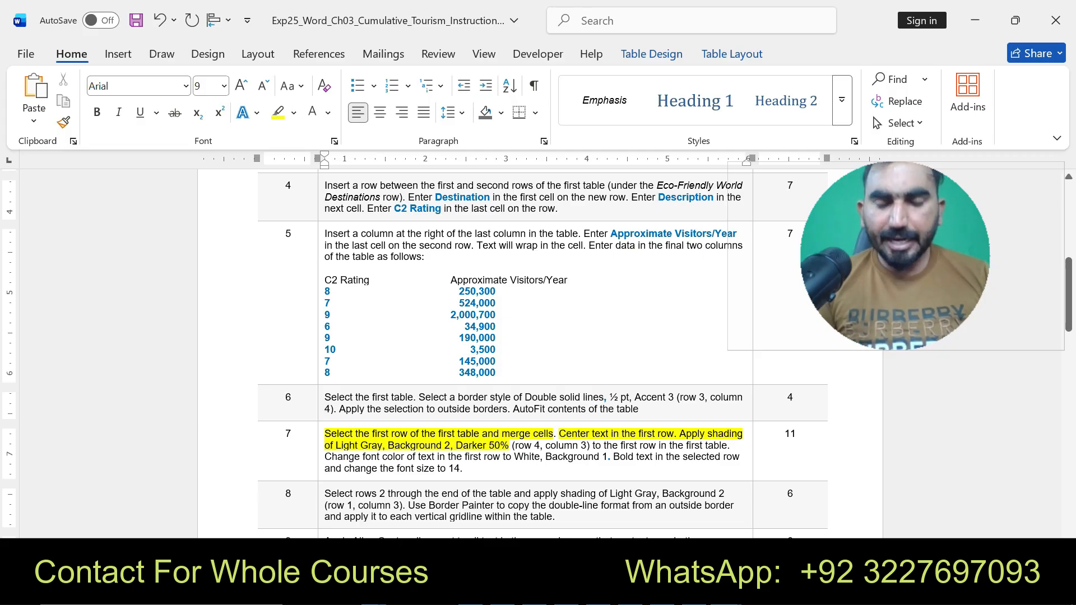
{"action": "left_click_drag", "start_coordinate": [514, 457], "coordinate": [463, 469]}
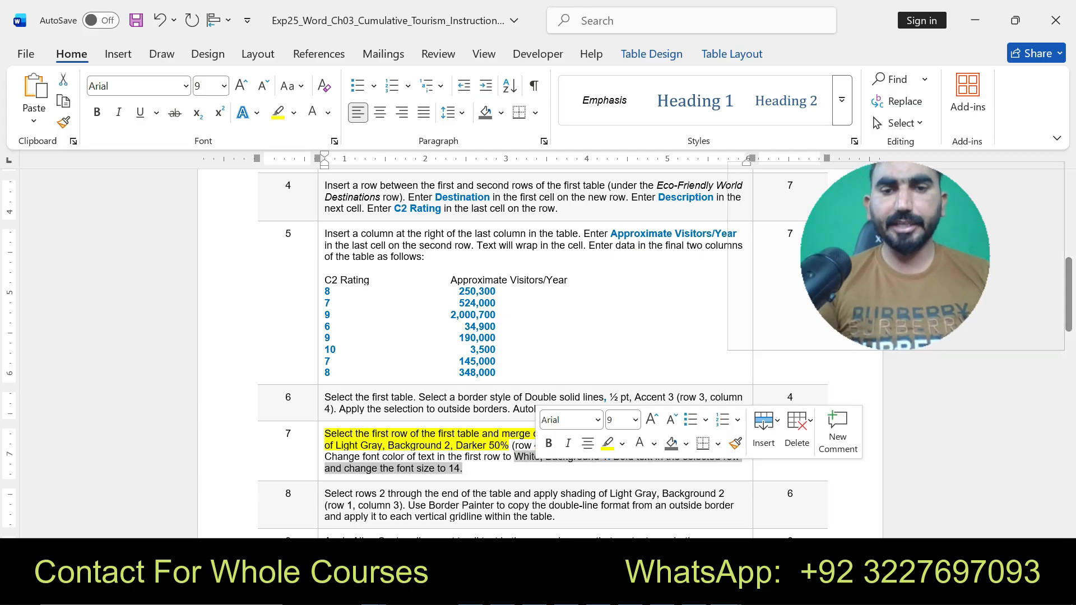
{"action": "left_click", "coordinate": [608, 442]}
{"action": "mouse_move", "coordinate": [670, 593]}
{"action": "mouse_move", "coordinate": [821, 593]}
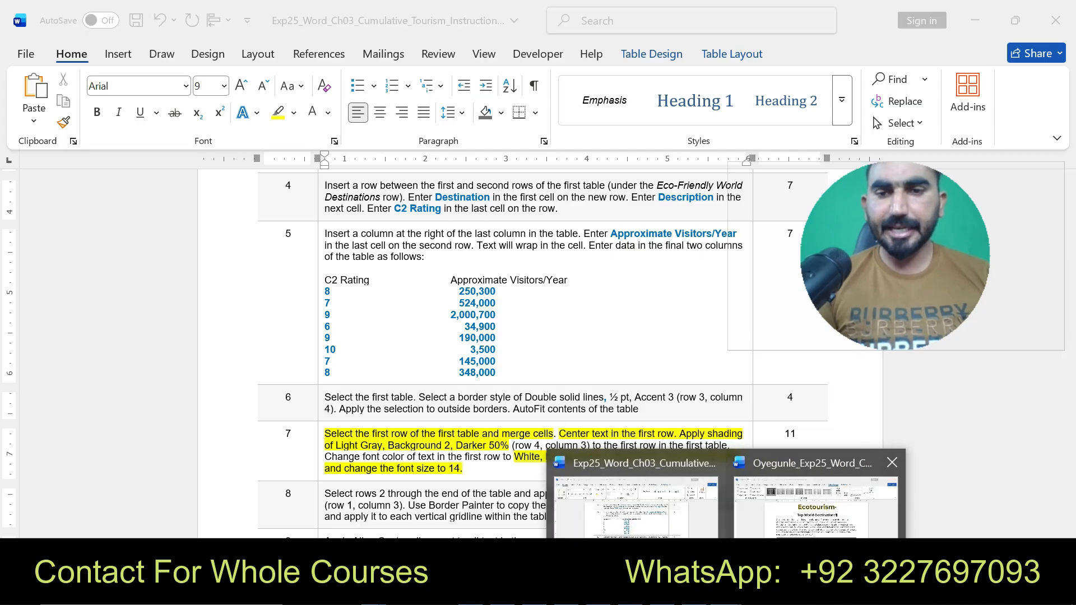
{"action": "left_click", "coordinate": [901, 493]}
- Try to clear the highlight colour on the first row's title text
{"action": "left_click", "coordinate": [459, 409]}
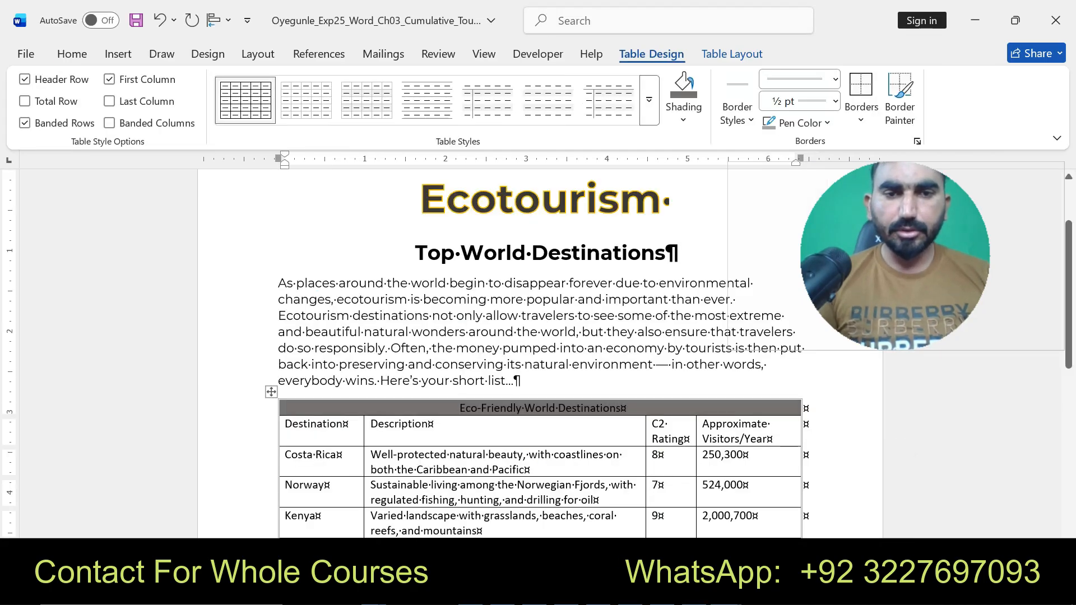
{"action": "left_click_drag", "start_coordinate": [459, 408], "coordinate": [626, 409]}
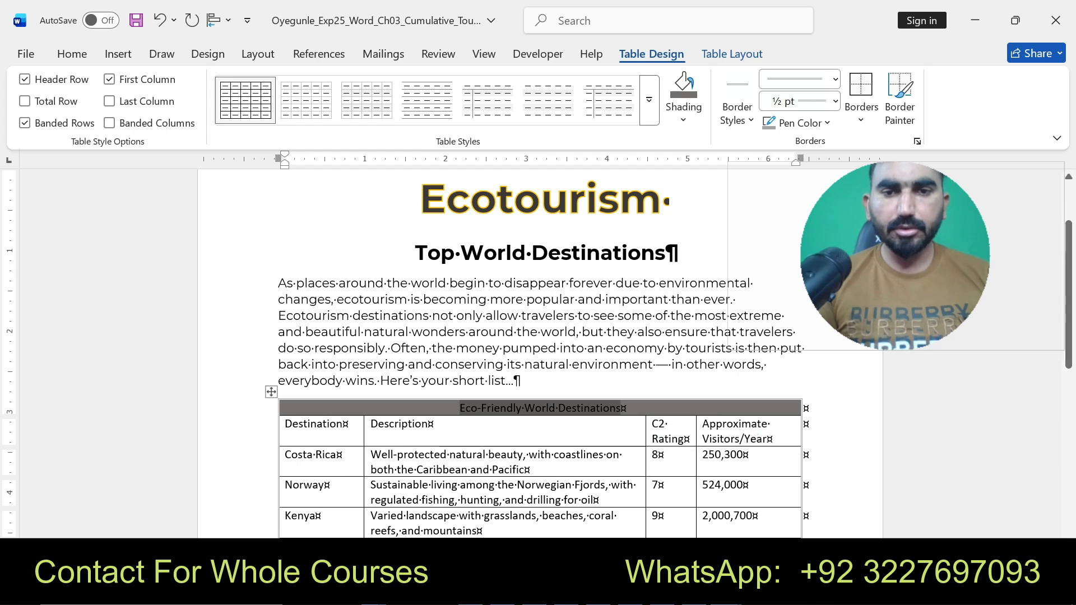
{"action": "left_click", "coordinate": [72, 53]}
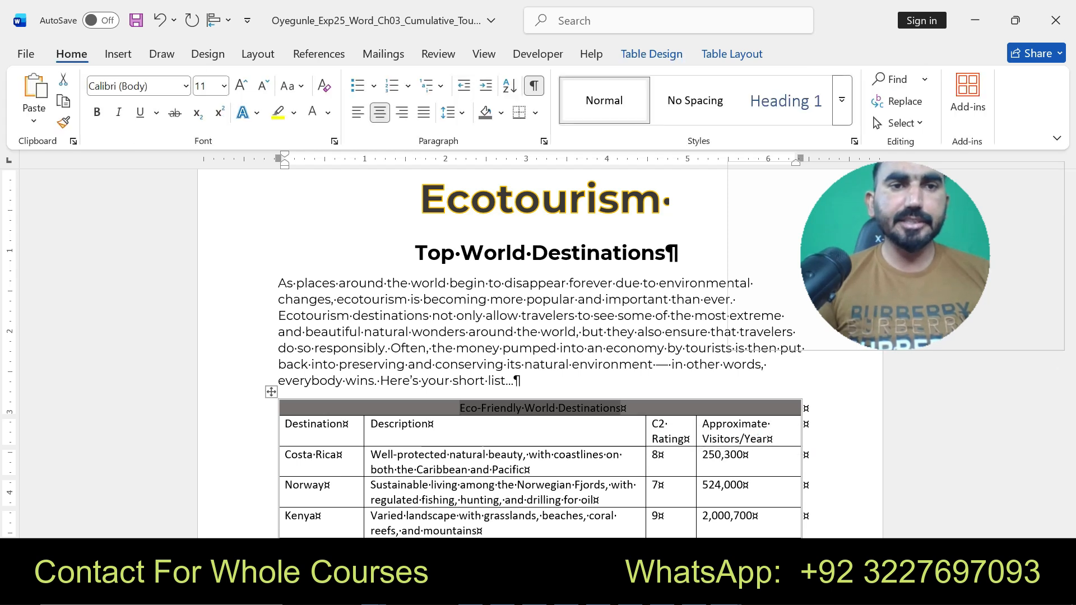
{"action": "left_click", "coordinate": [293, 112]}
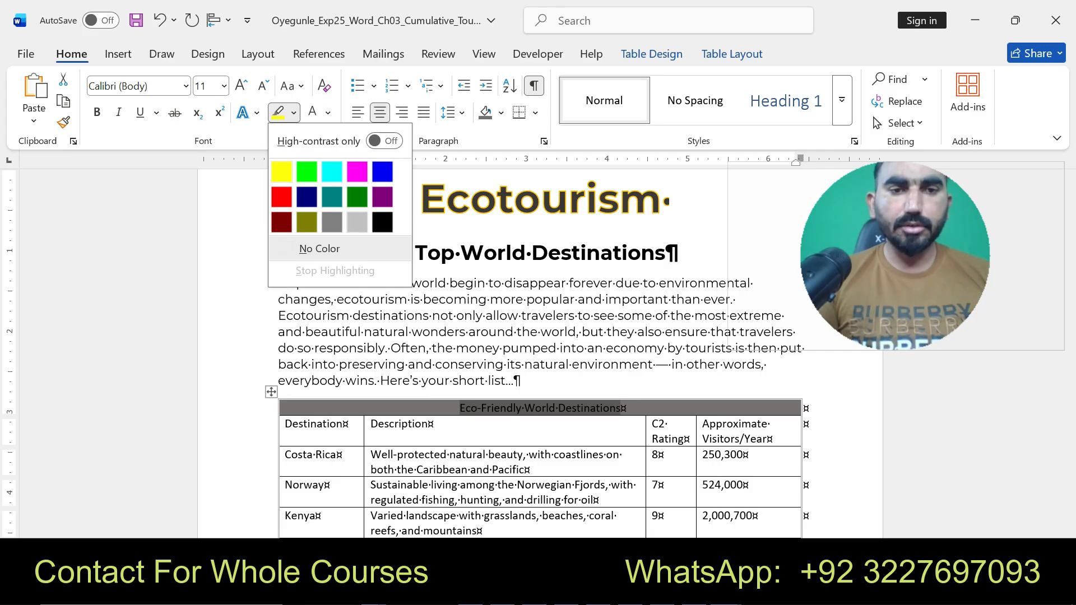
{"action": "left_click", "coordinate": [319, 248]}
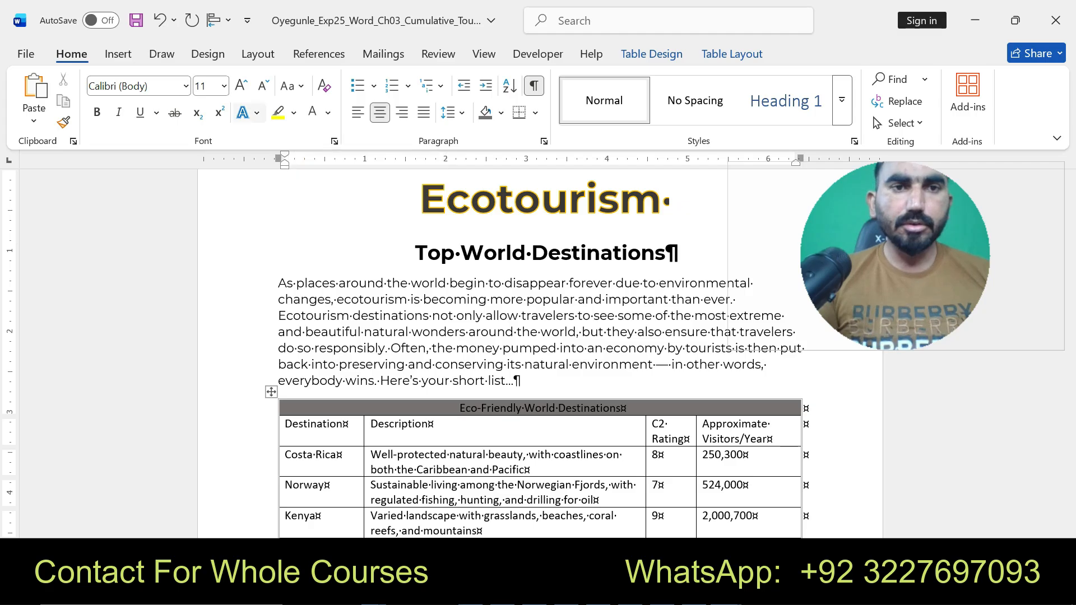
{"action": "left_click", "coordinate": [294, 112]}
{"action": "left_click", "coordinate": [319, 248]}
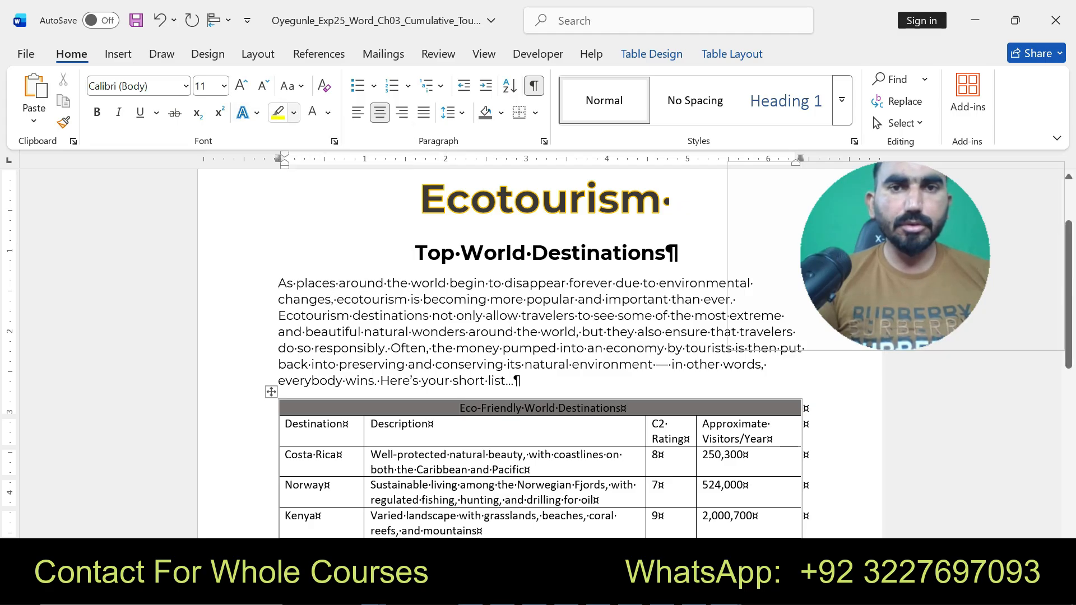
{"action": "left_click", "coordinate": [732, 53]}
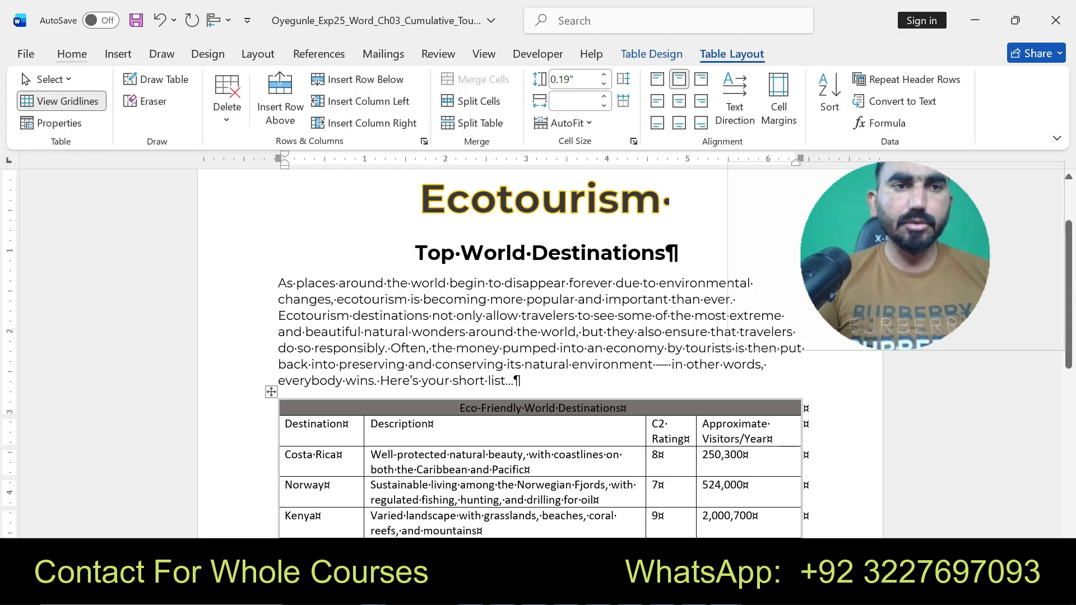
{"action": "left_click", "coordinate": [71, 53]}
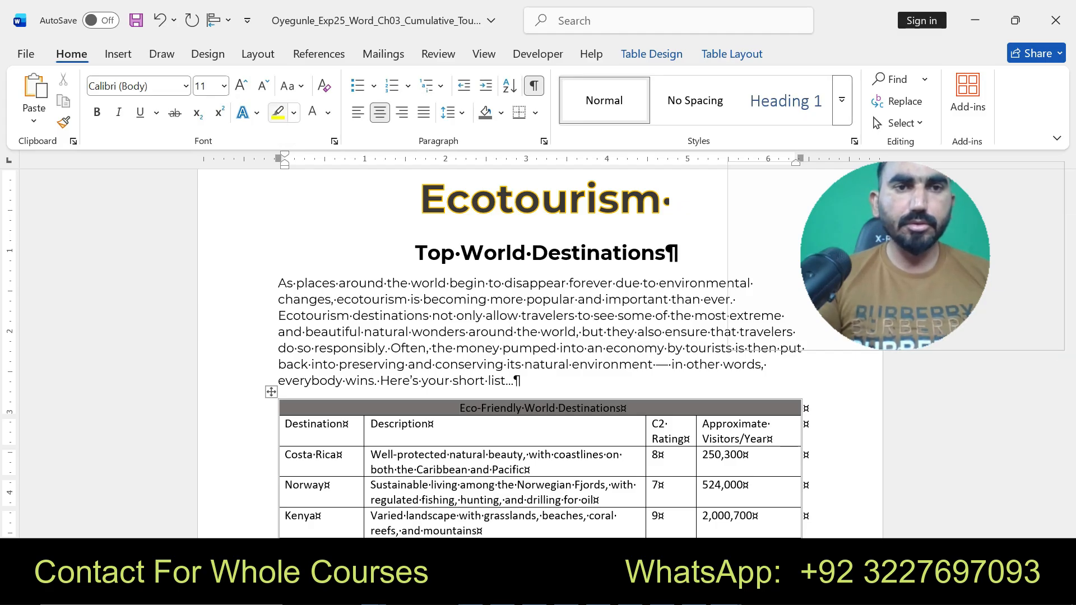
{"action": "left_click", "coordinate": [294, 112]}
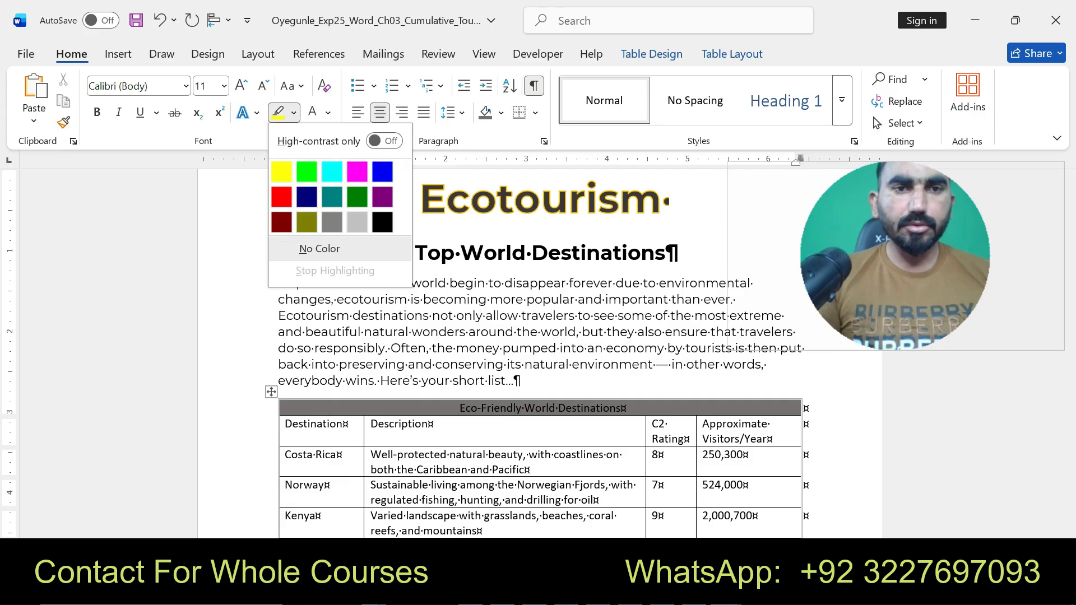
{"action": "left_click", "coordinate": [294, 112]}
{"action": "left_click", "coordinate": [118, 54]}
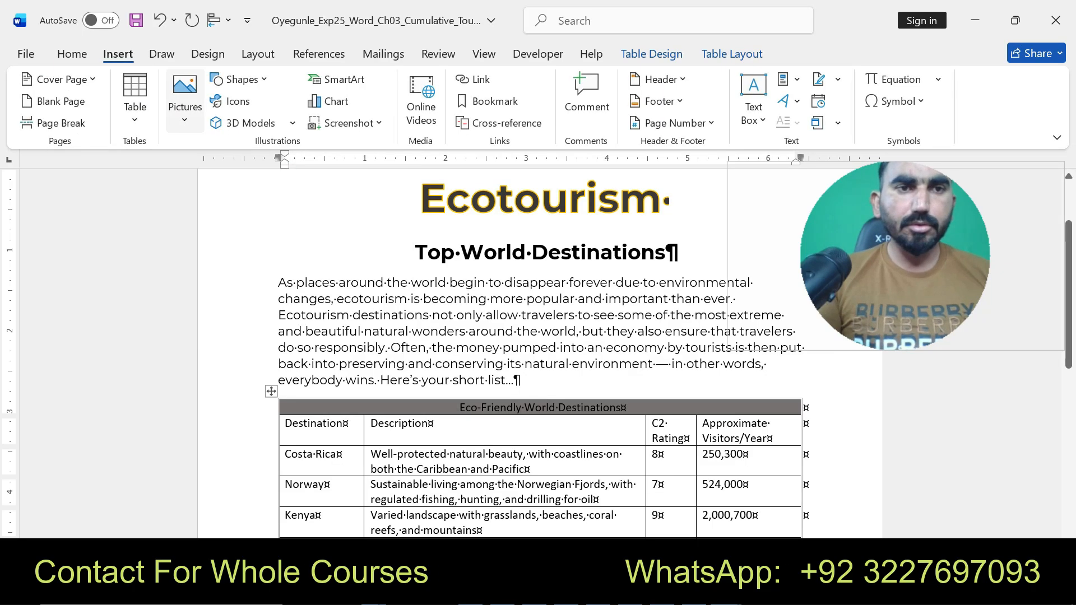
{"action": "left_click", "coordinate": [71, 54]}
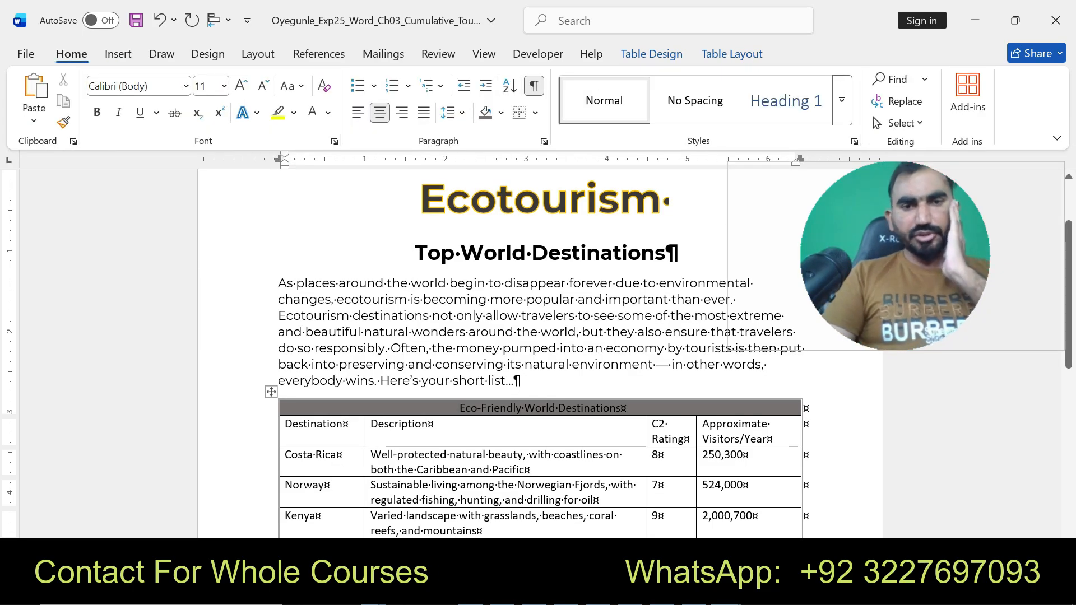
{"action": "left_click", "coordinate": [272, 391]}
{"action": "left_click", "coordinate": [460, 408]}
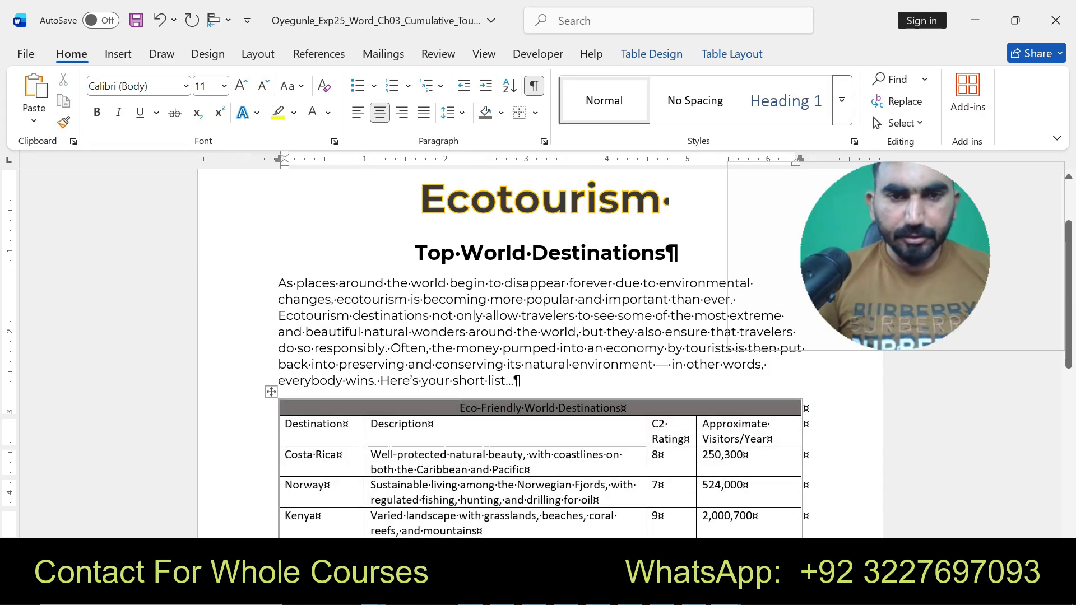
{"action": "left_click", "coordinate": [293, 113]}
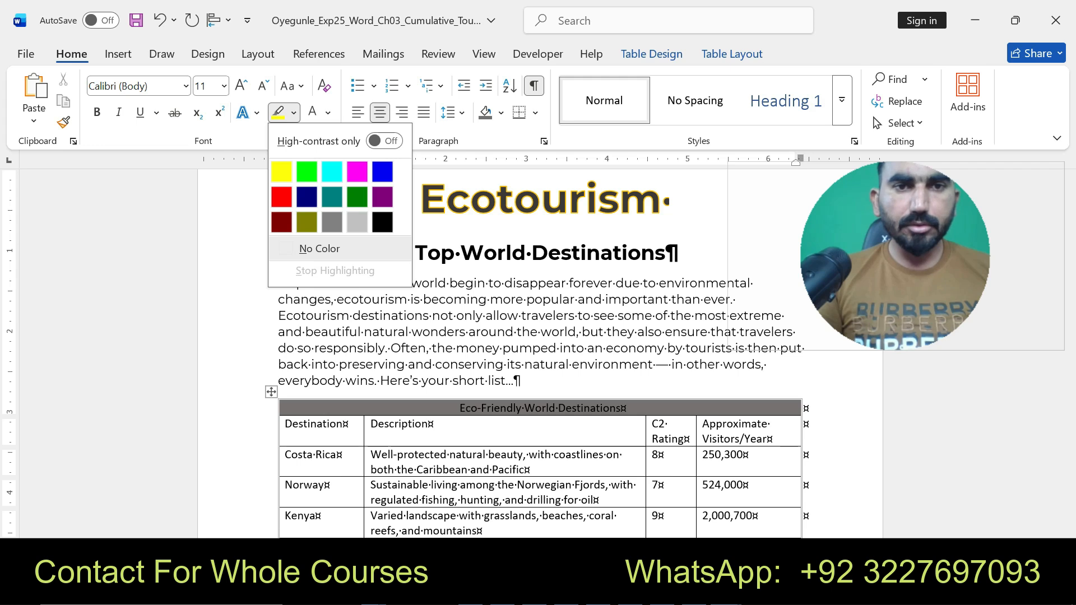
{"action": "key", "text": "Escape"}
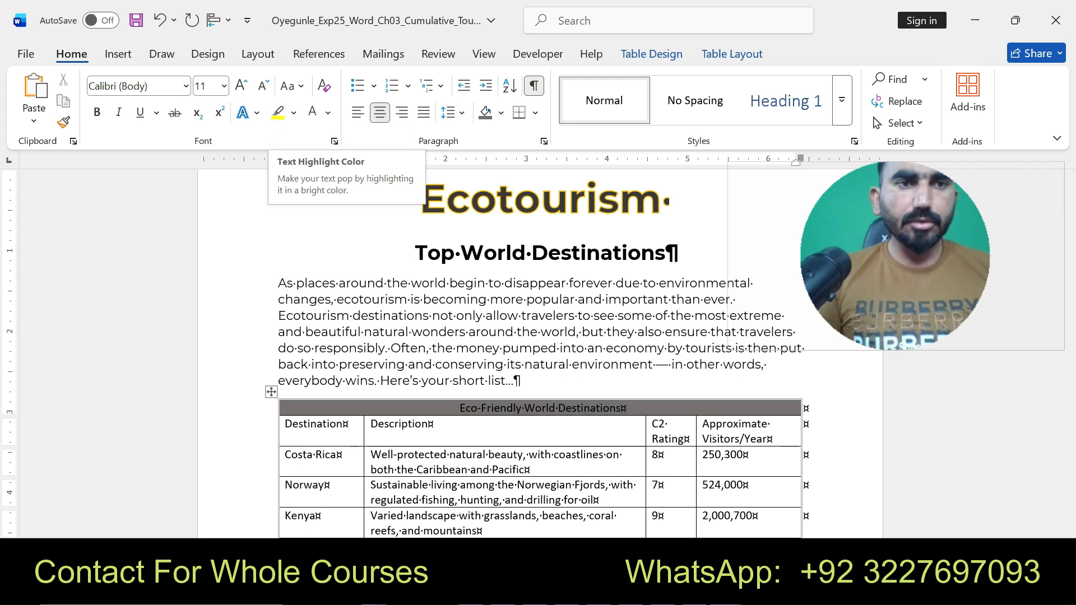
{"action": "left_click", "coordinate": [117, 54]}
{"action": "scroll", "coordinate": [764, 90], "scroll_direction": "down", "scroll_amount": 3}
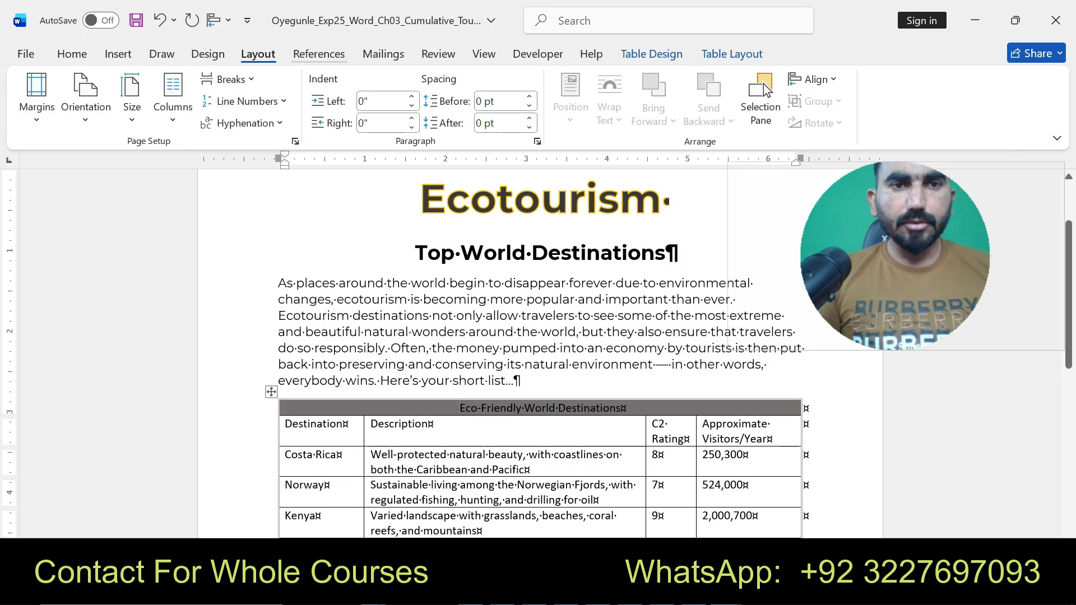
{"action": "scroll", "coordinate": [764, 90], "scroll_direction": "down", "scroll_amount": 2}
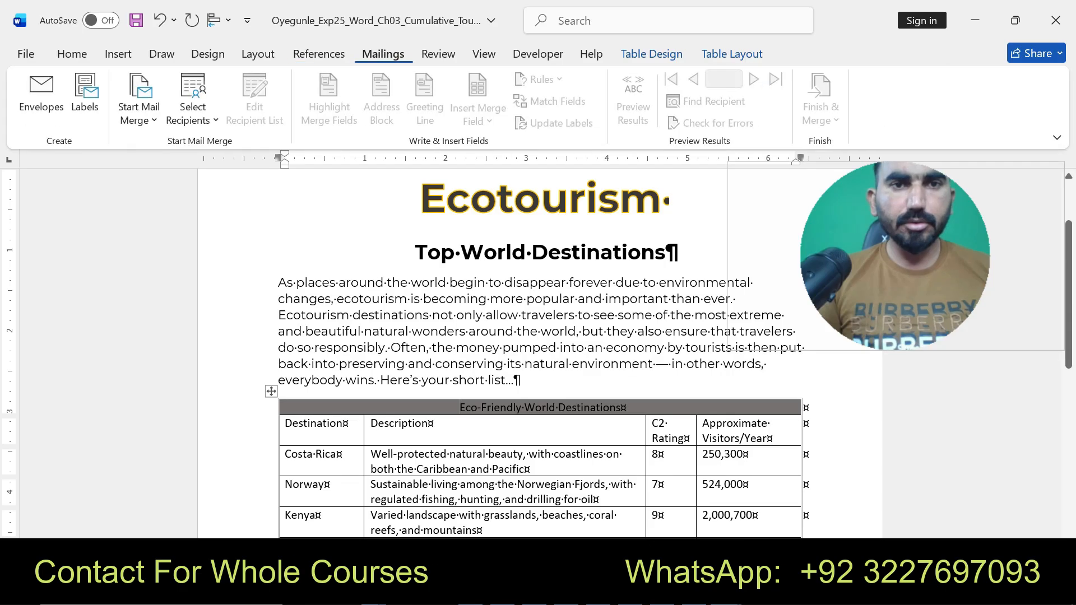
{"action": "scroll", "coordinate": [764, 89], "scroll_direction": "down", "scroll_amount": 3}
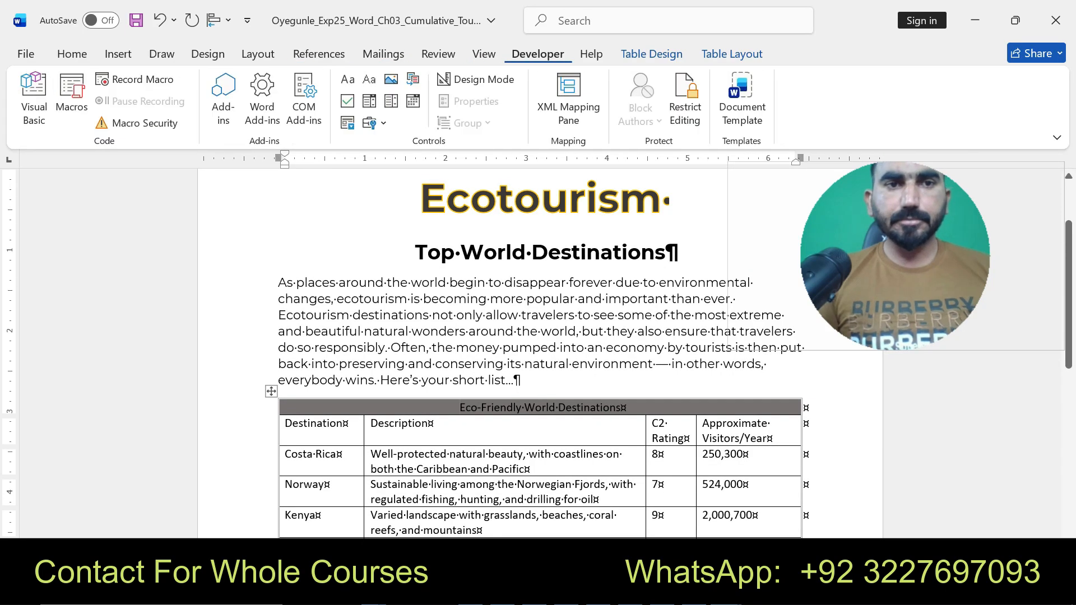
{"action": "scroll", "coordinate": [764, 90], "scroll_direction": "down", "scroll_amount": 2}
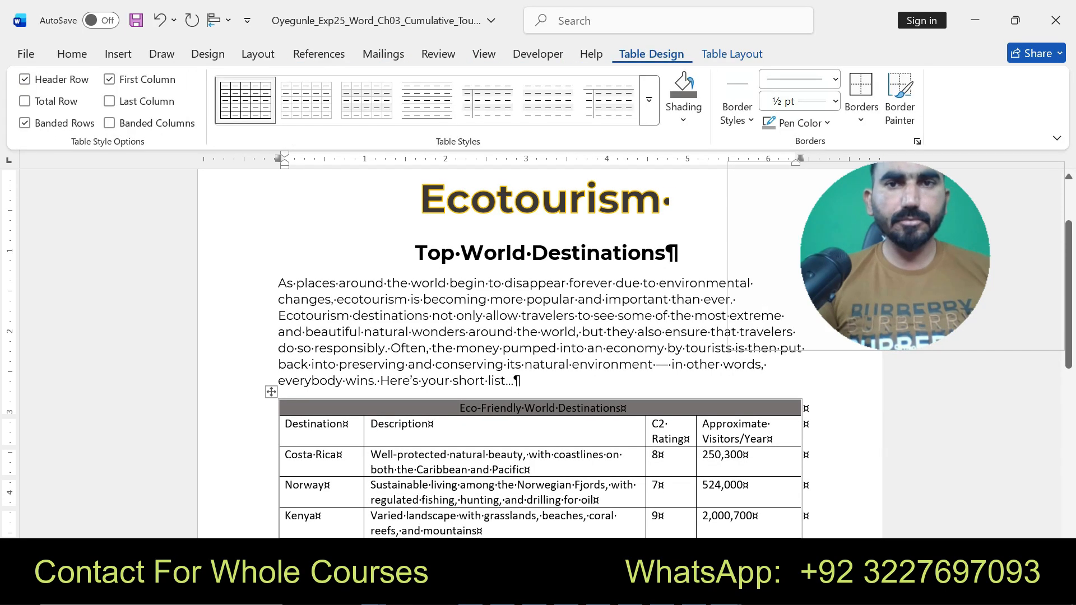
{"action": "scroll", "coordinate": [364, 101], "scroll_direction": "down", "scroll_amount": 1}
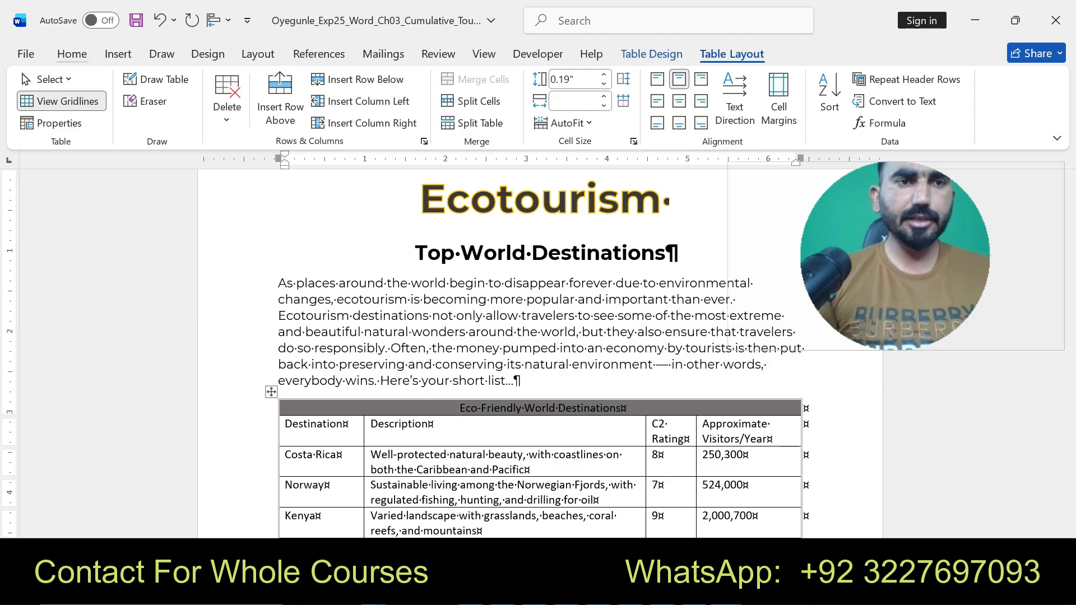
{"action": "left_click", "coordinate": [71, 53]}
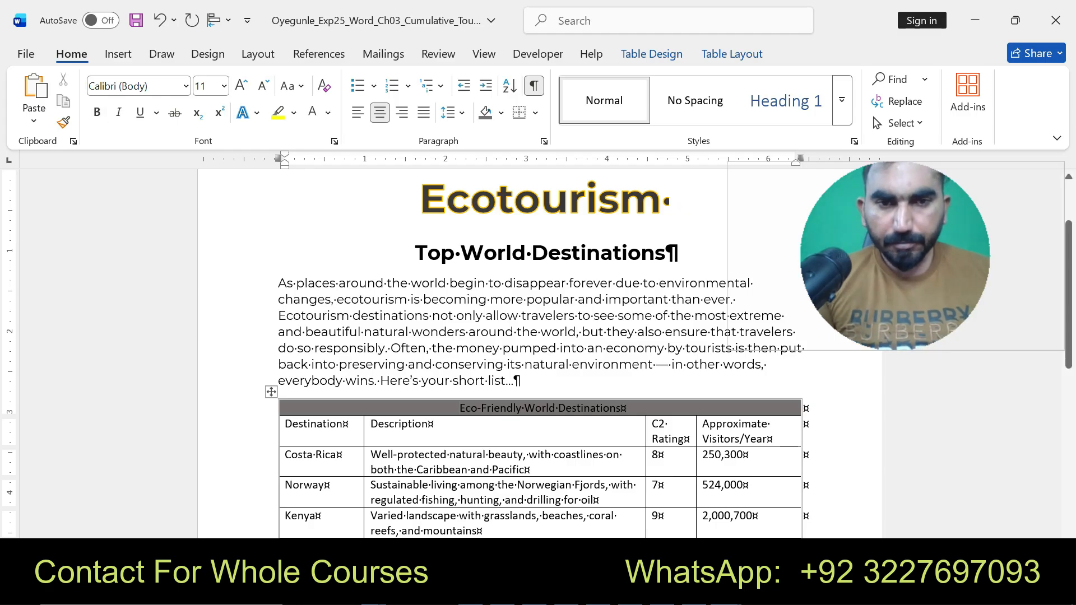
- Make the first row's title text bold and set its font size to 14
{"action": "left_click_drag", "start_coordinate": [459, 408], "coordinate": [622, 408]}
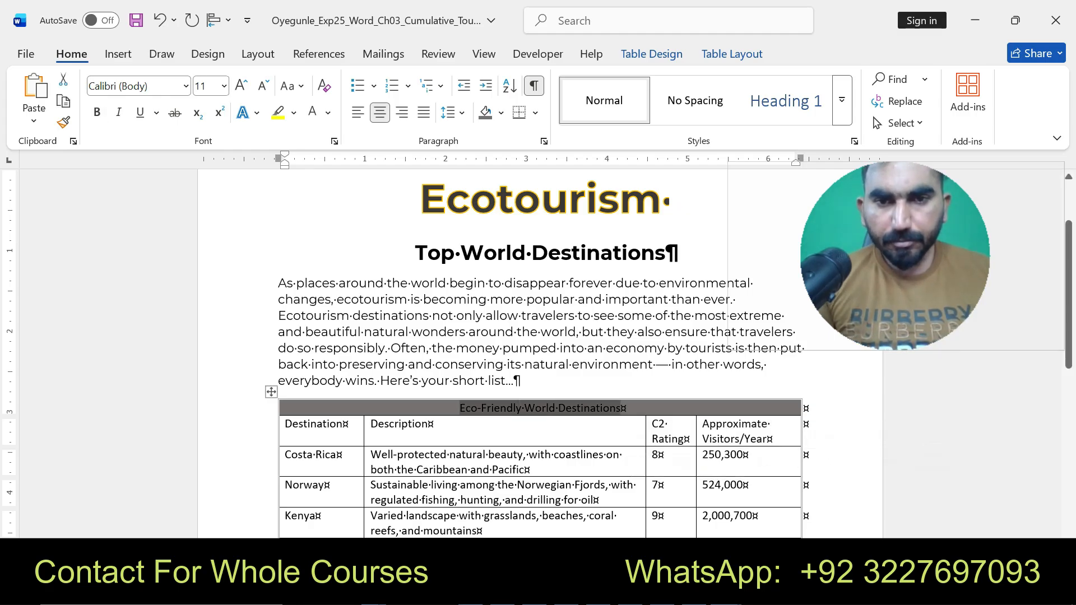
{"action": "left_click", "coordinate": [97, 112]}
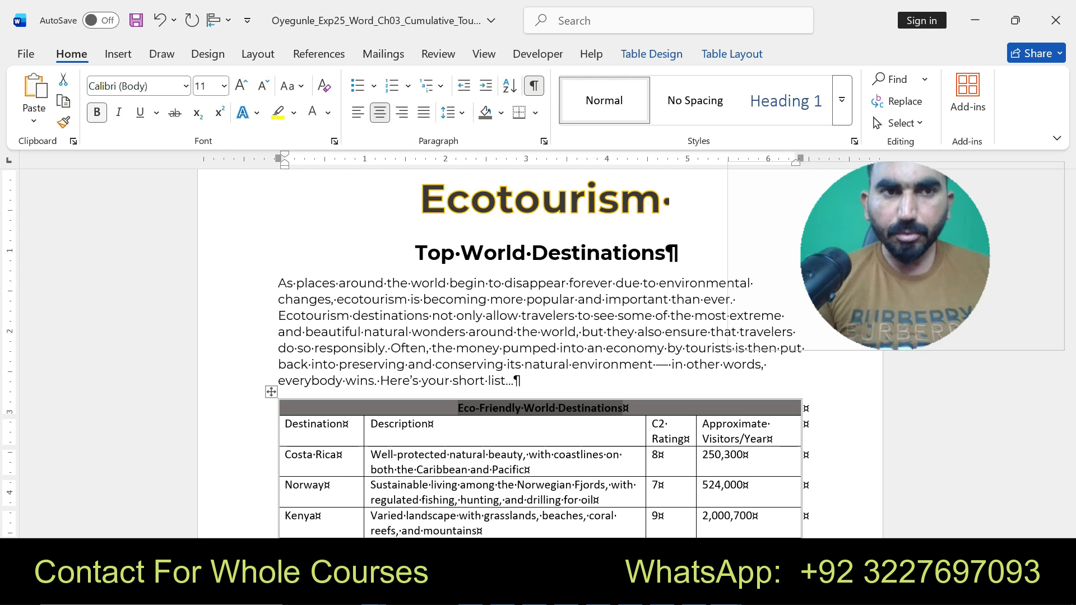
{"action": "left_click", "coordinate": [224, 86]}
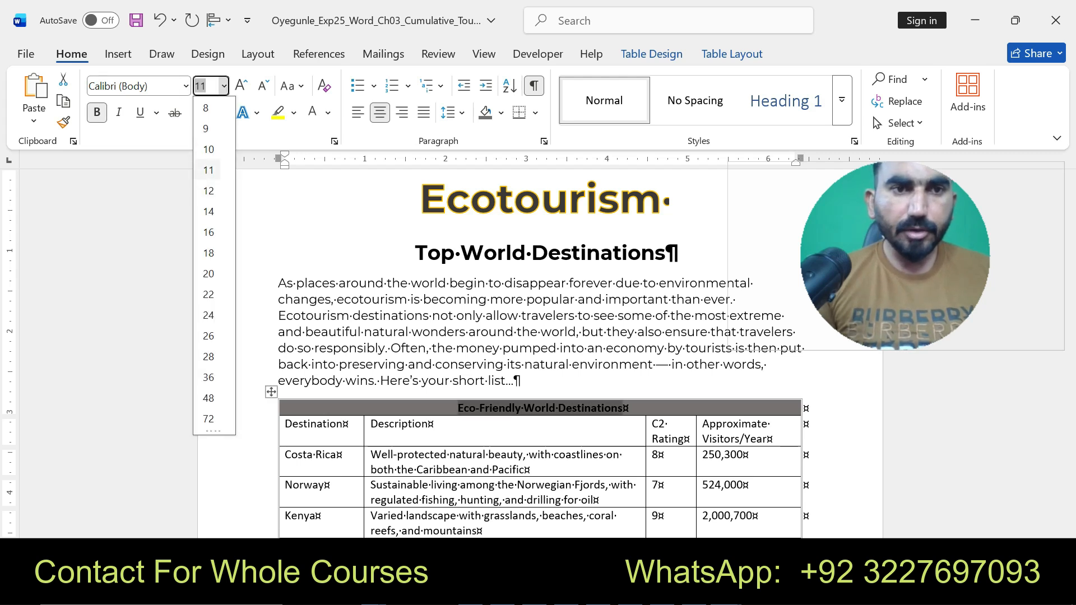
{"action": "left_click", "coordinate": [209, 211]}
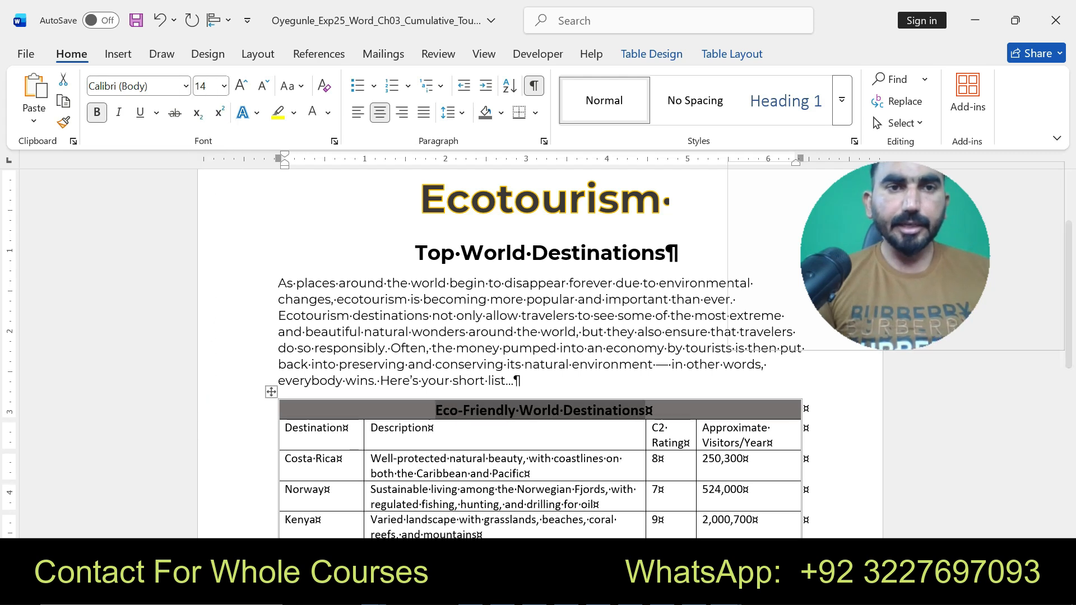
- Inspect the font settings of the first row's title text in the Font dialog
{"action": "left_click", "coordinate": [294, 112]}
{"action": "left_click", "coordinate": [256, 112]}
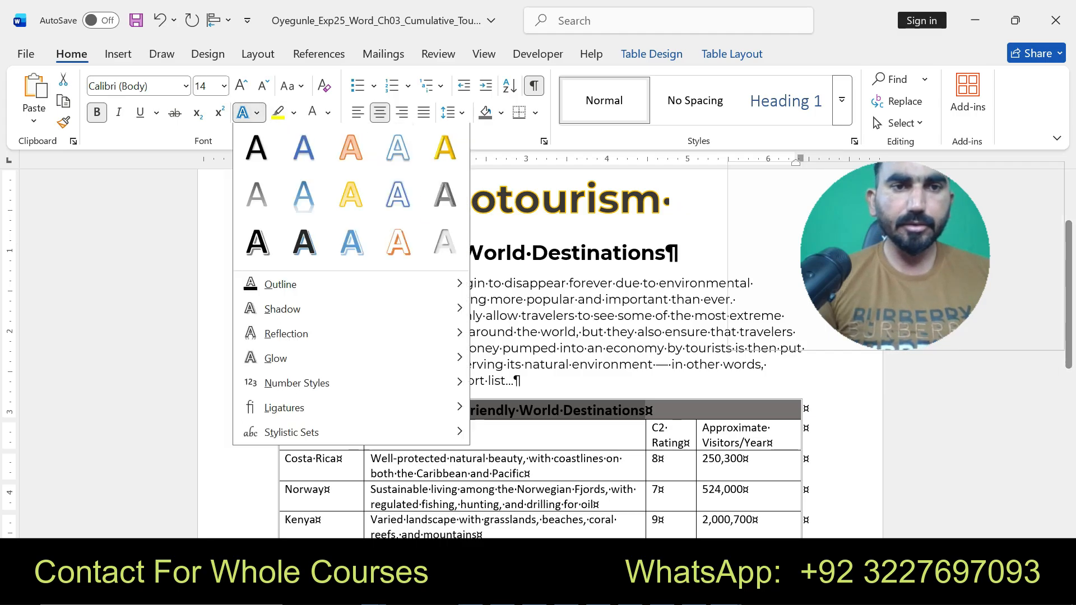
{"action": "left_click", "coordinate": [257, 113]}
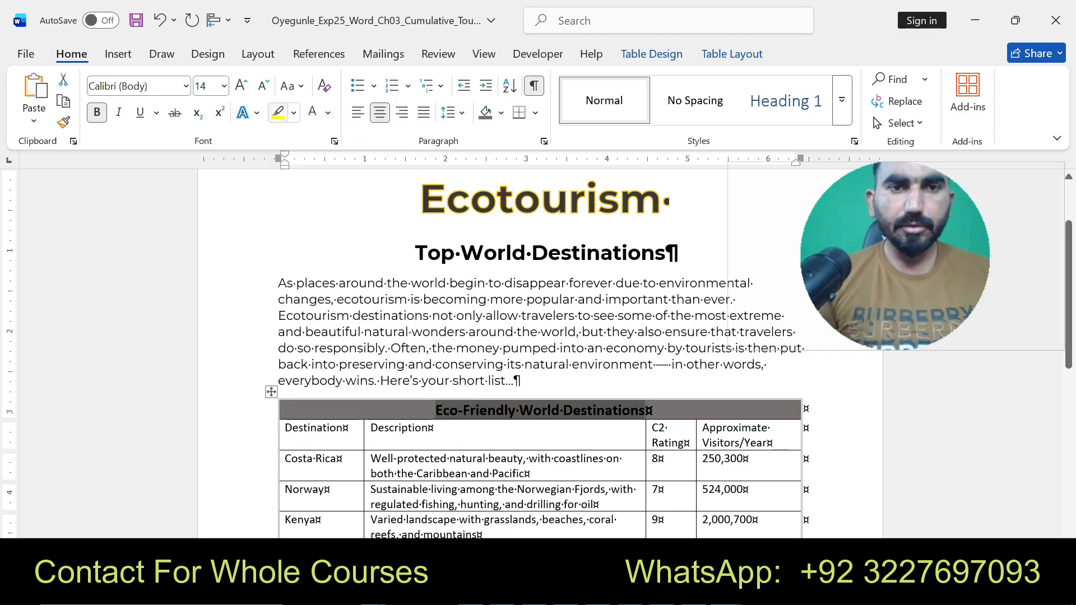
{"action": "left_click", "coordinate": [334, 141]}
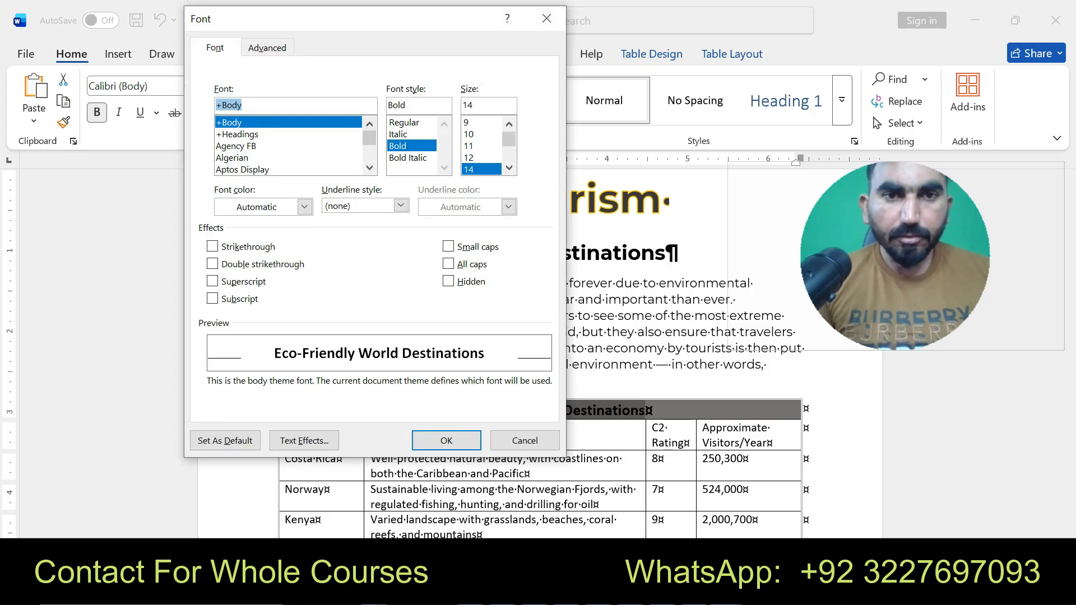
{"action": "left_click", "coordinate": [401, 205]}
{"action": "left_click", "coordinate": [395, 206]}
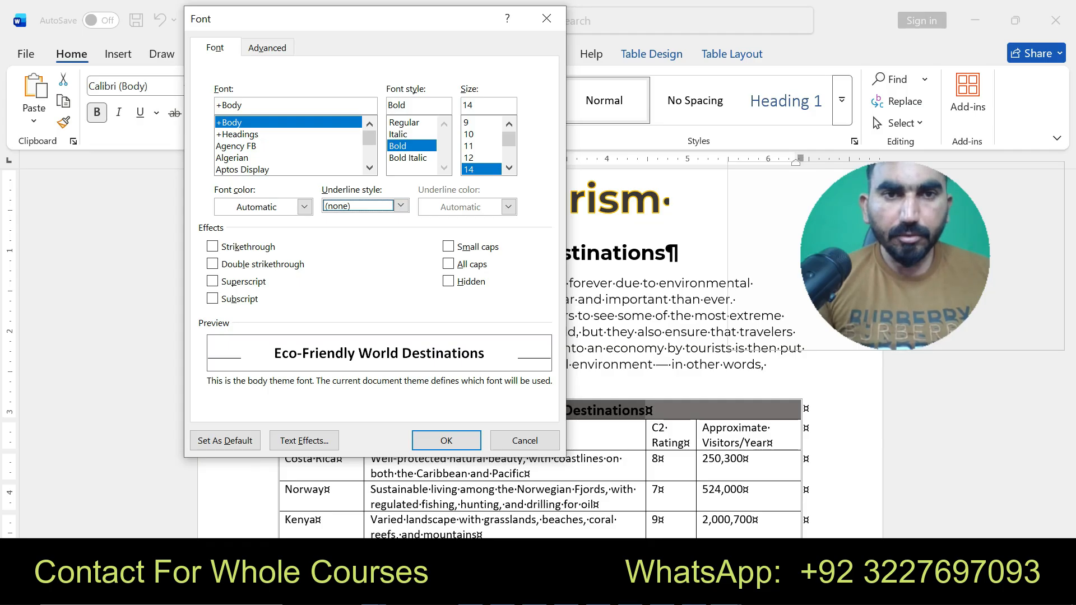
{"action": "left_click", "coordinate": [215, 48]}
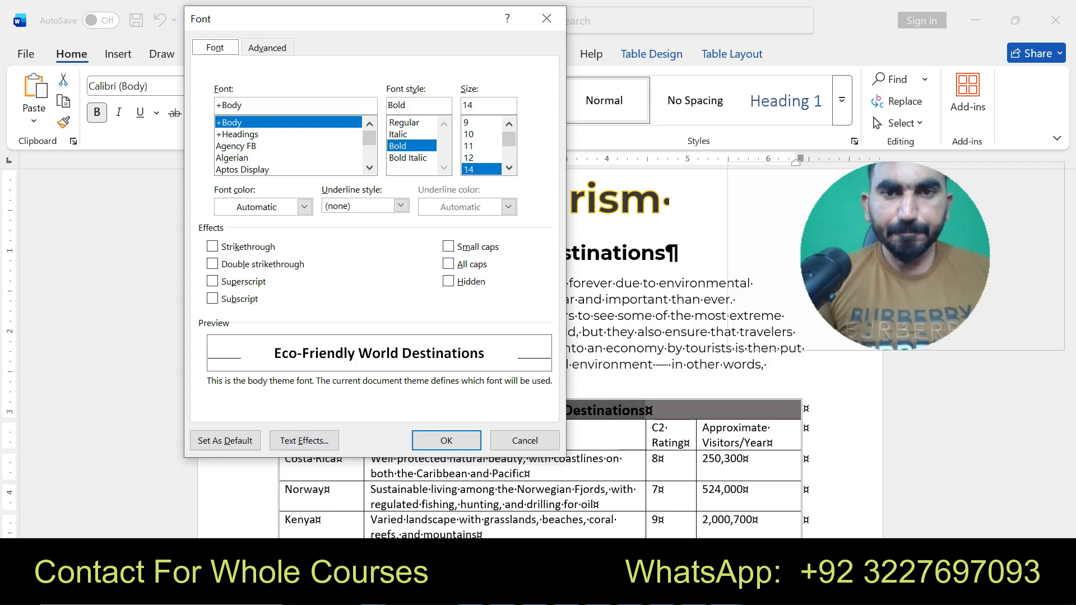
{"action": "left_click", "coordinate": [546, 18]}
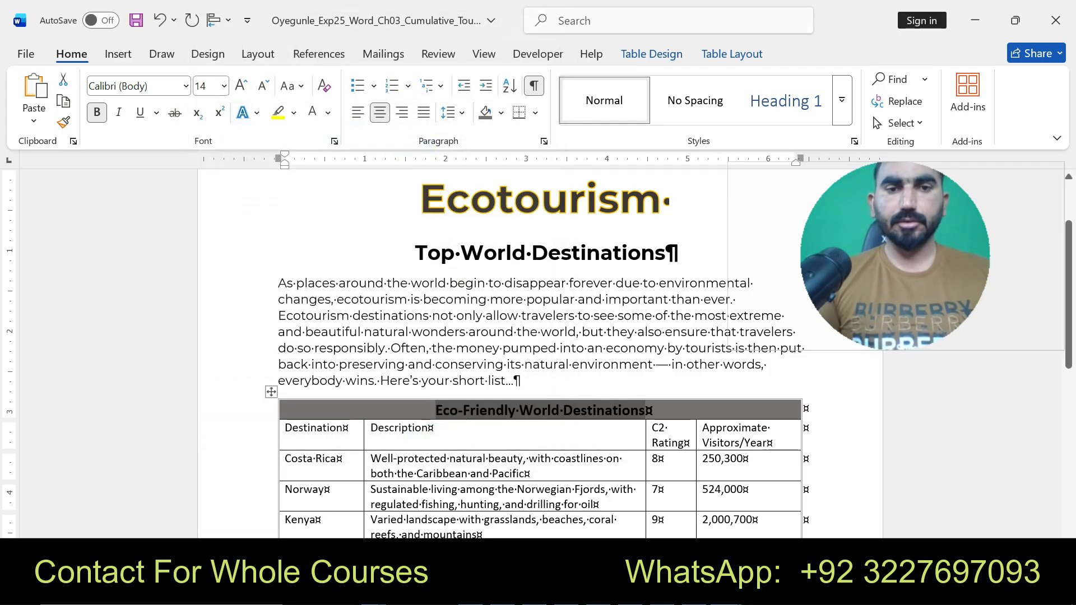
- Try again to remove the highlight colour from the first row's title text
{"action": "left_click", "coordinate": [458, 364]}
{"action": "left_click", "coordinate": [436, 411]}
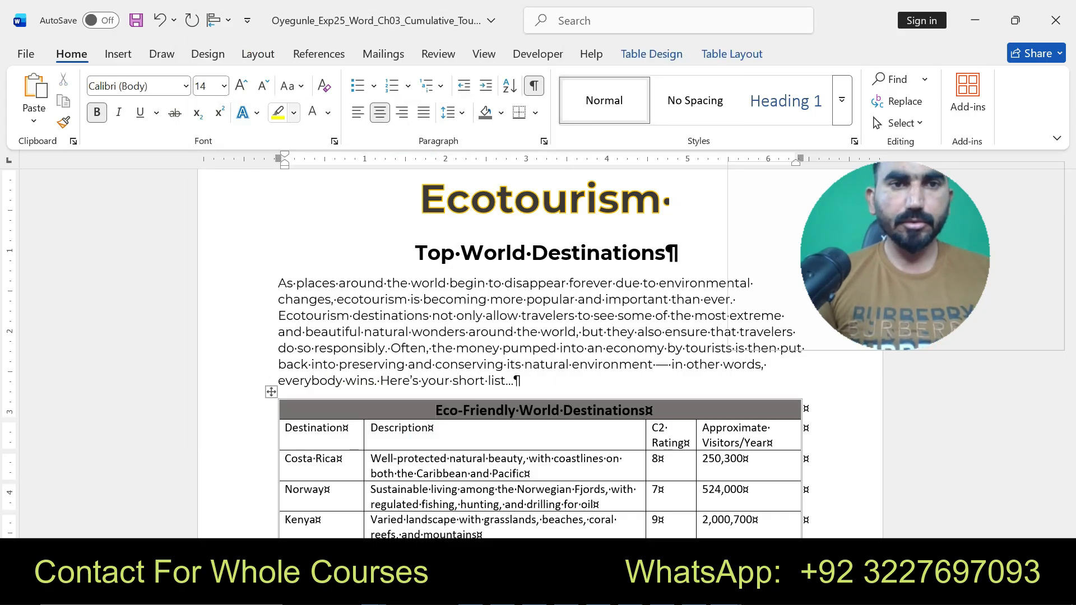
{"action": "left_click", "coordinate": [294, 112]}
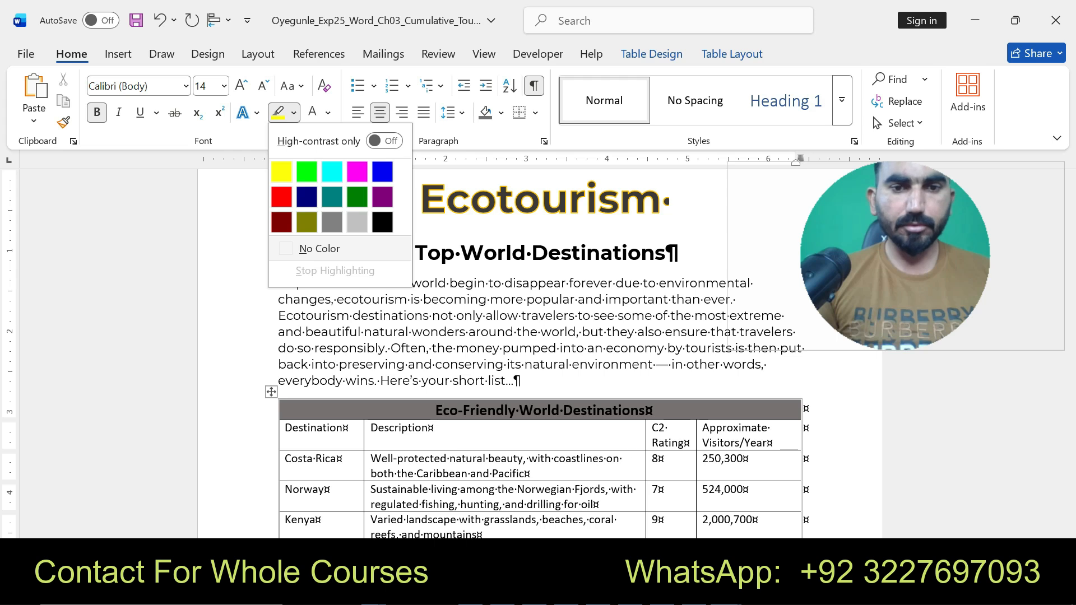
{"action": "left_click", "coordinate": [319, 248]}
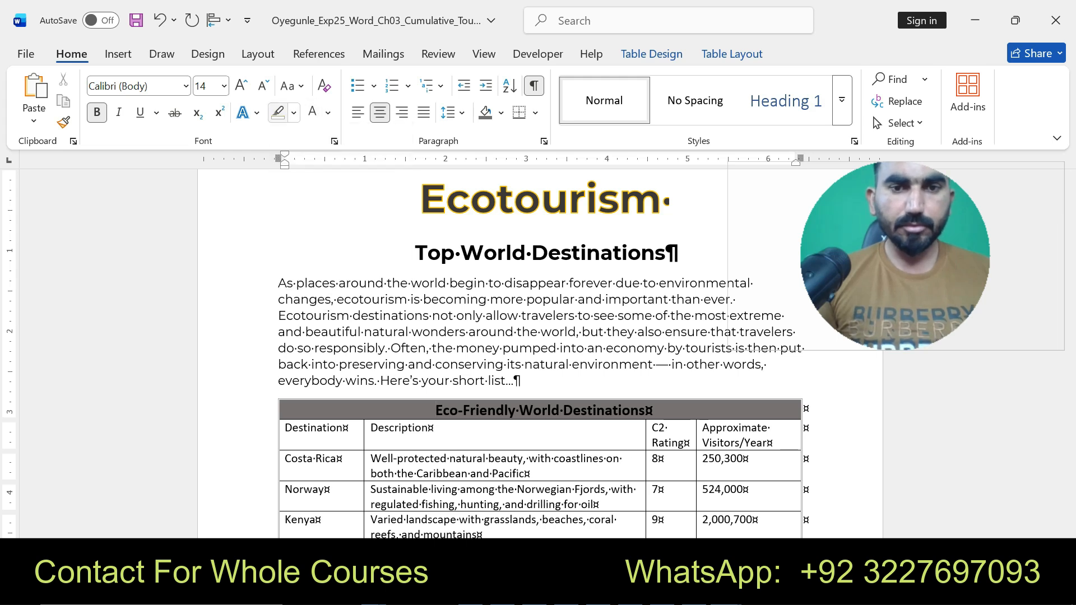
- Browse the text effects and the document theme colour and font galleries
{"action": "left_click", "coordinate": [294, 113]}
{"action": "left_click", "coordinate": [257, 113]}
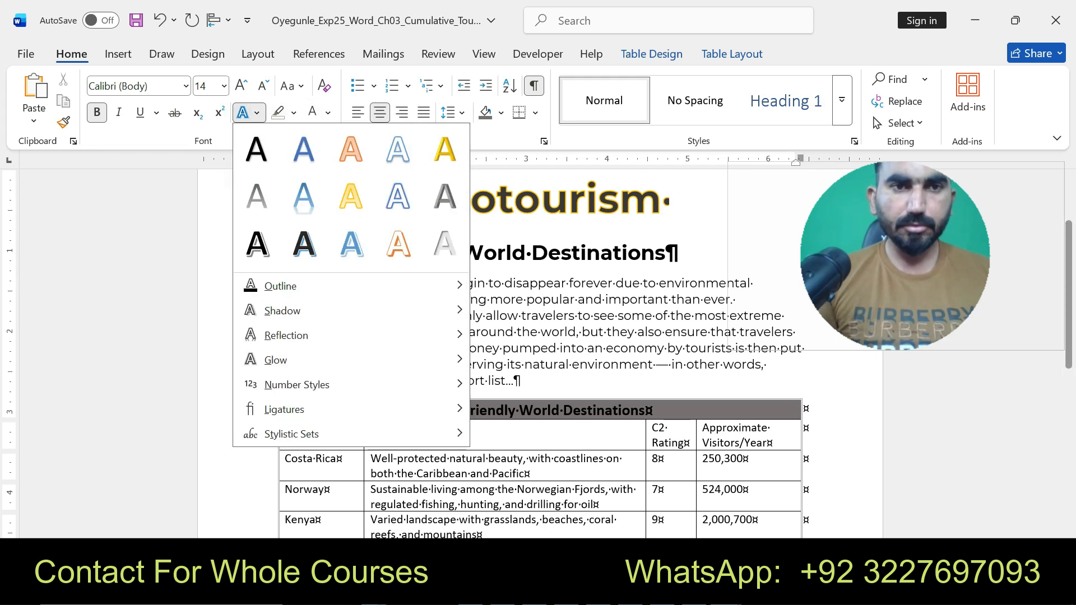
{"action": "left_click", "coordinate": [257, 112]}
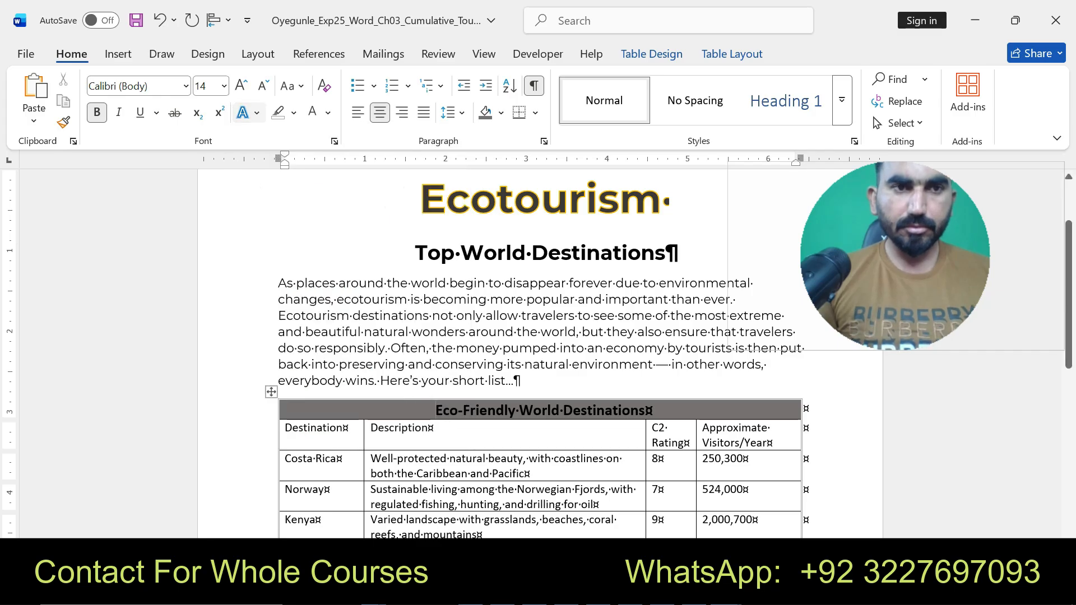
{"action": "left_click", "coordinate": [208, 54]}
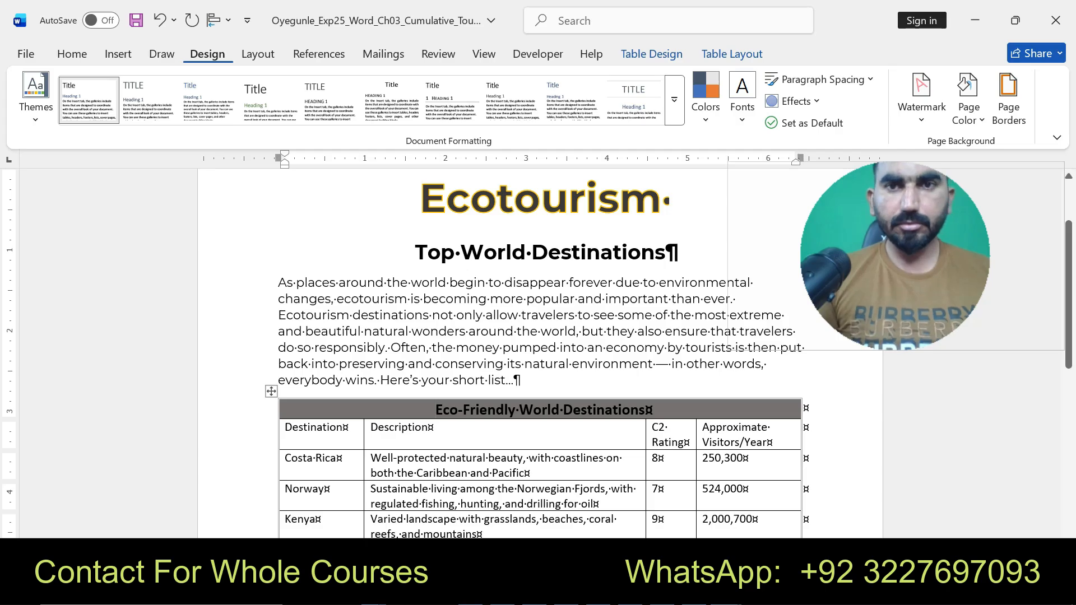
{"action": "left_click", "coordinate": [706, 98]}
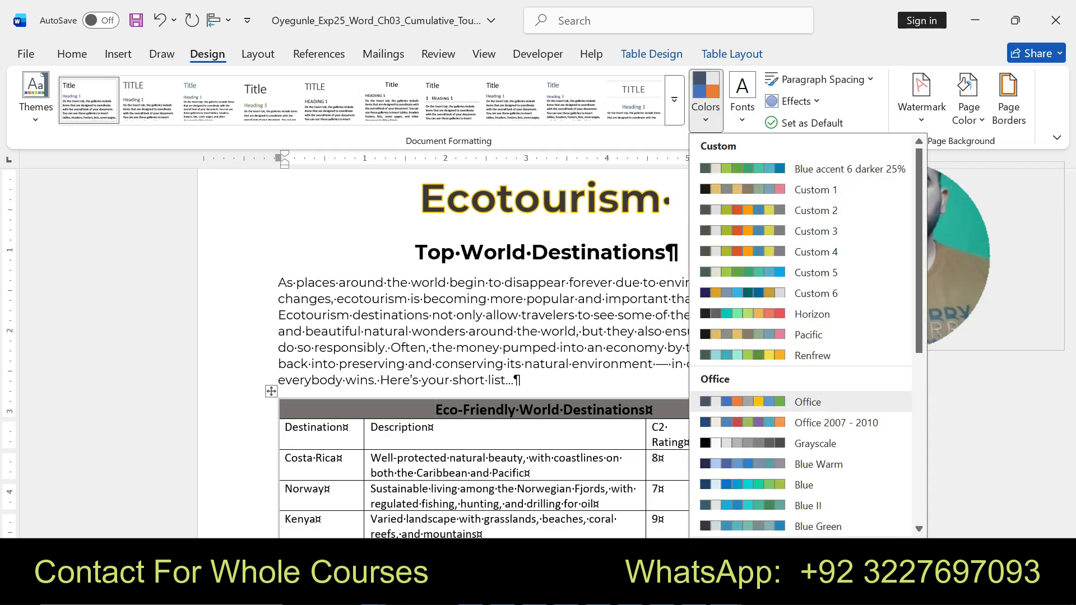
{"action": "left_click", "coordinate": [706, 99]}
{"action": "left_click", "coordinate": [742, 98]}
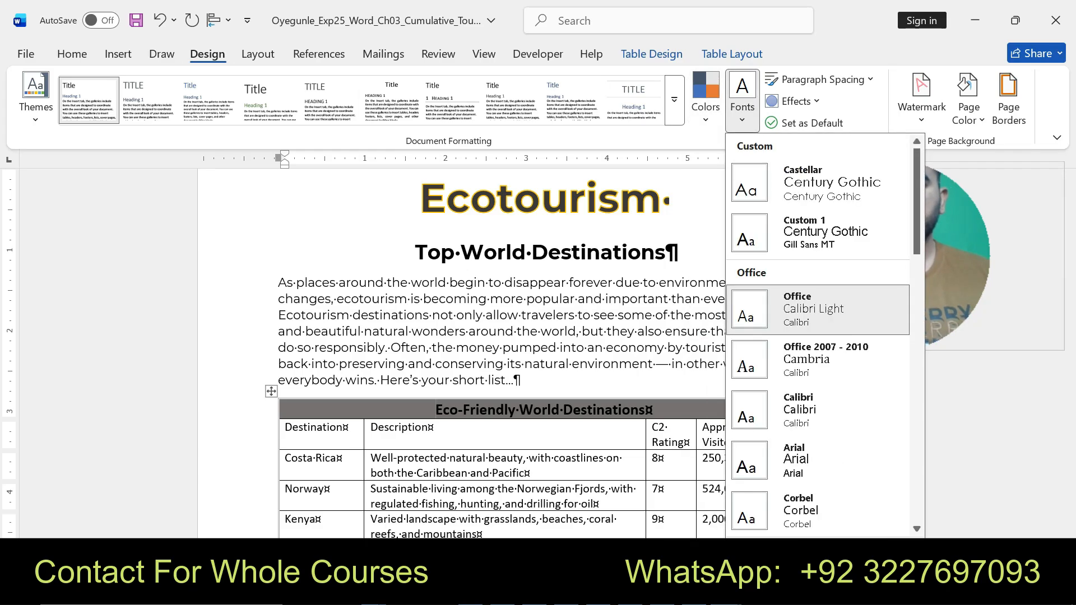
{"action": "left_click", "coordinate": [742, 98]}
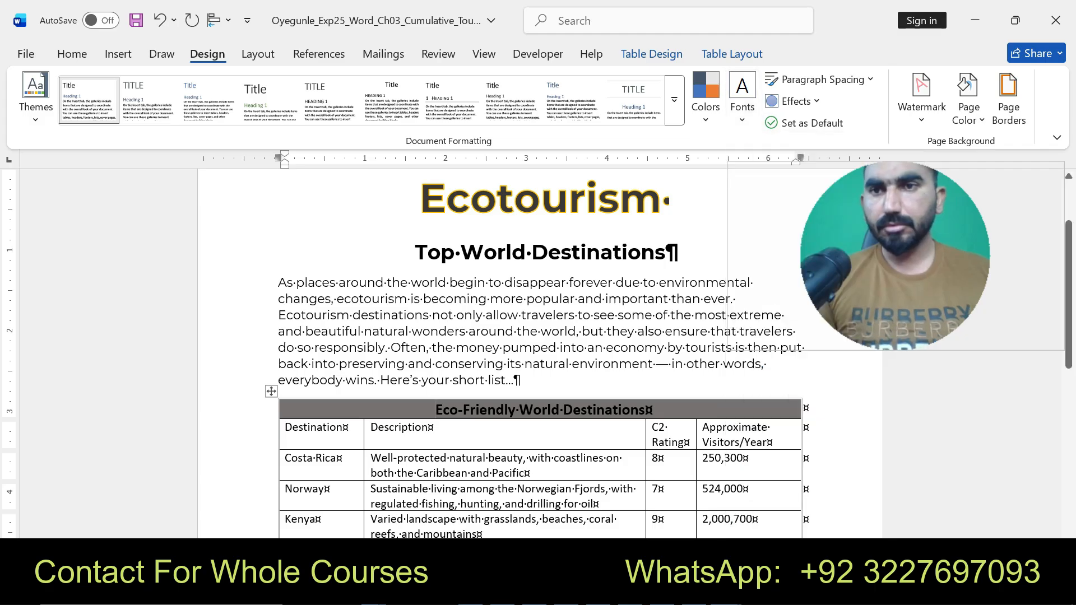
{"action": "left_click", "coordinate": [514, 380]}
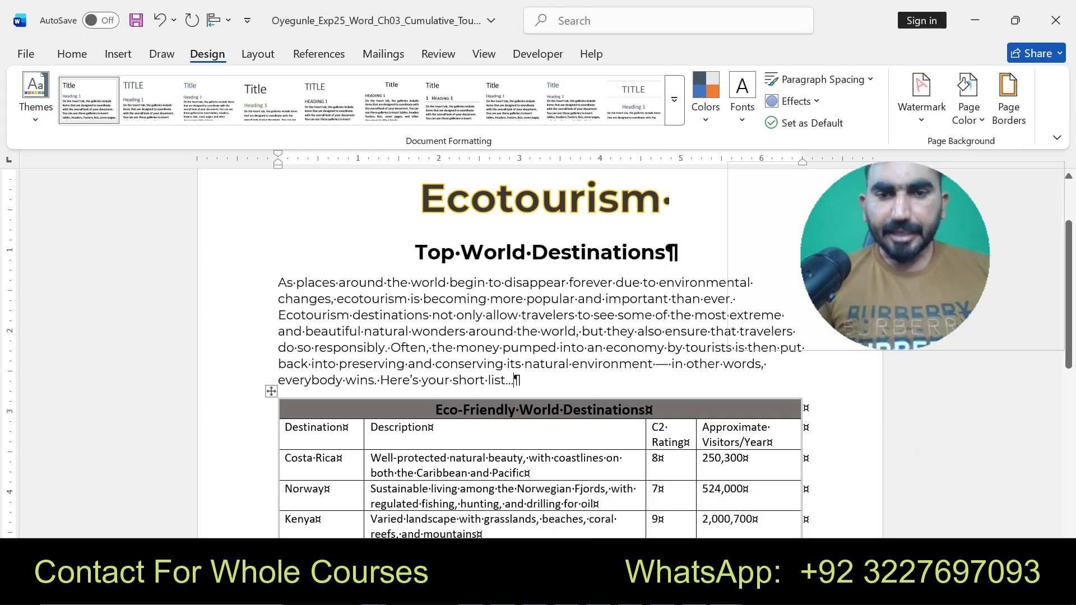
- In the instructions document, undo the highlighting added to instruction 7
{"action": "left_click", "coordinate": [727, 591]}
{"action": "left_click", "coordinate": [636, 496]}
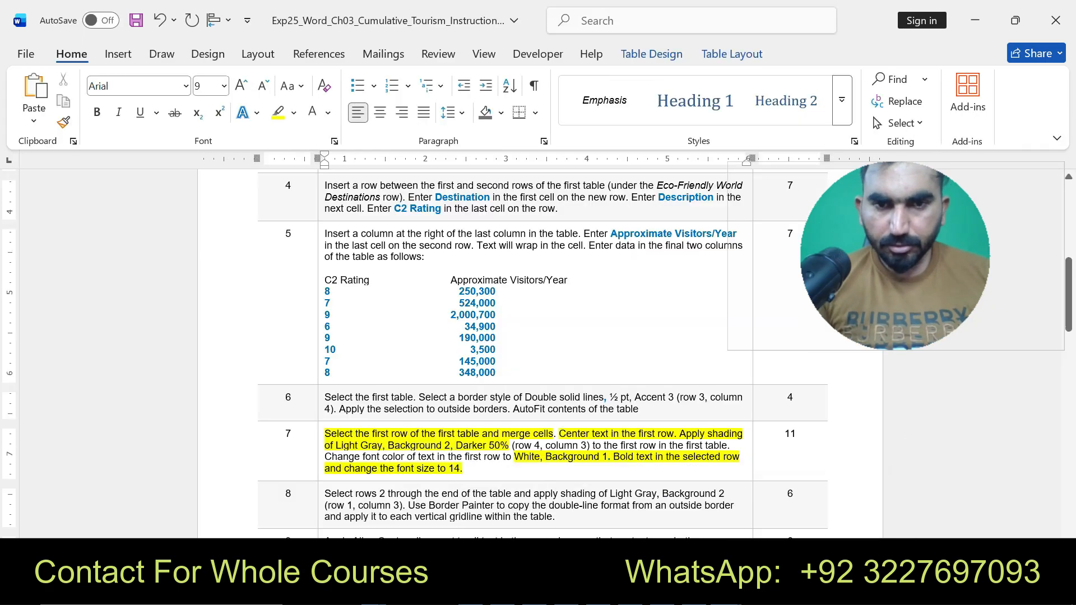
{"action": "key", "text": "ctrl+z"}
{"action": "key", "text": "ctrl+z"}
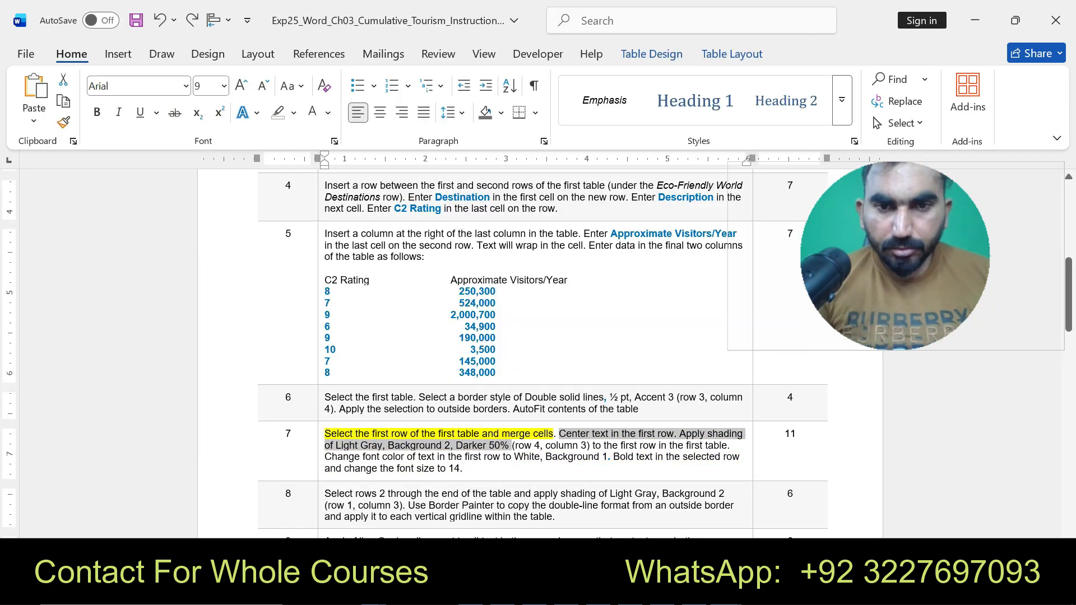
{"action": "key", "text": "ctrl+z"}
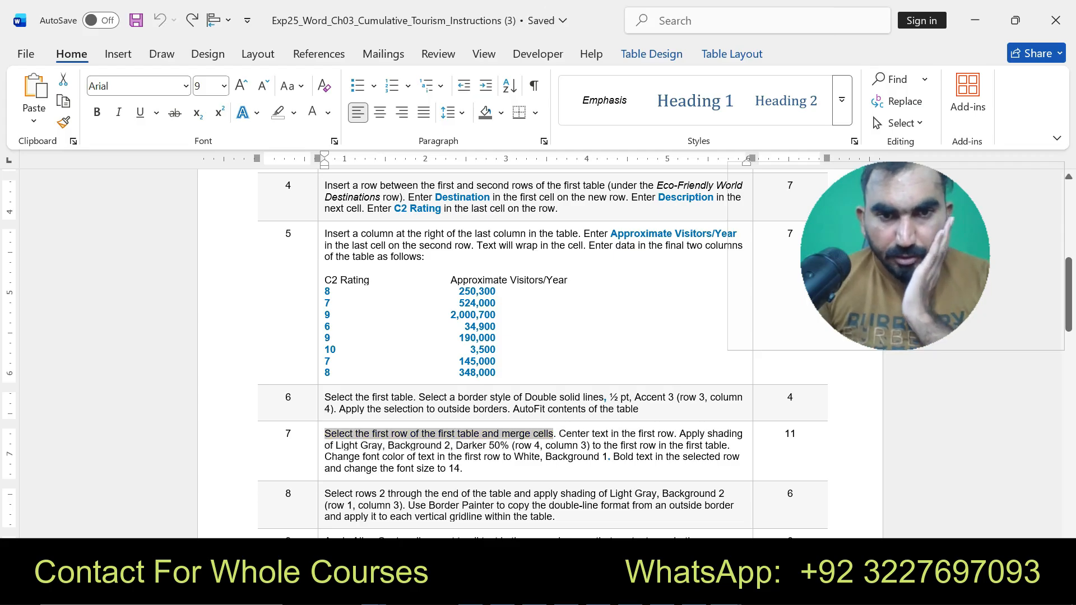
{"action": "left_click", "coordinate": [728, 592]}
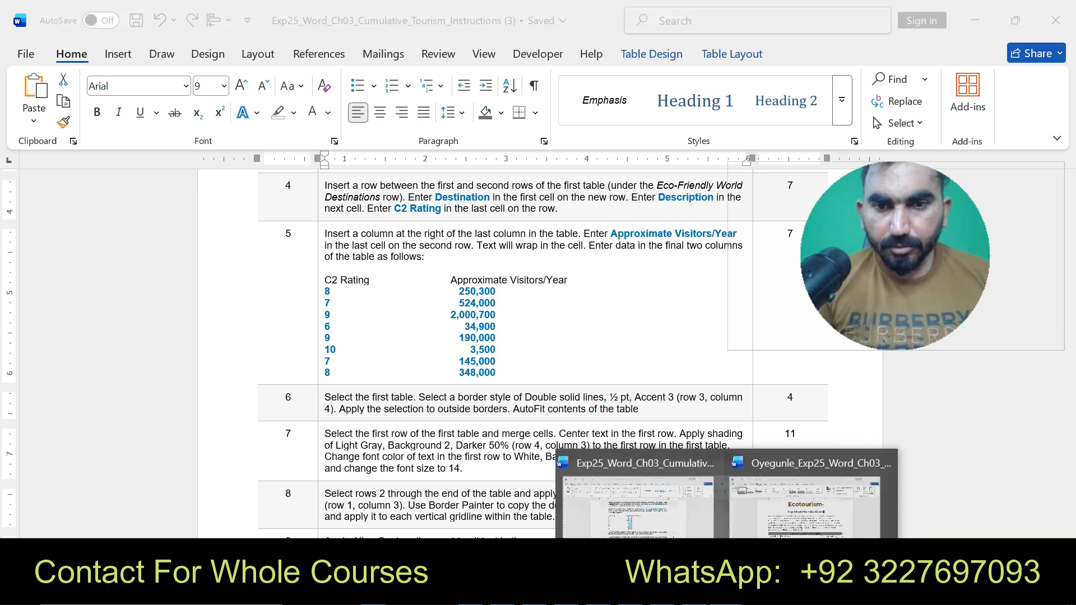
{"action": "left_click", "coordinate": [821, 499]}
{"action": "left_click", "coordinate": [436, 410]}
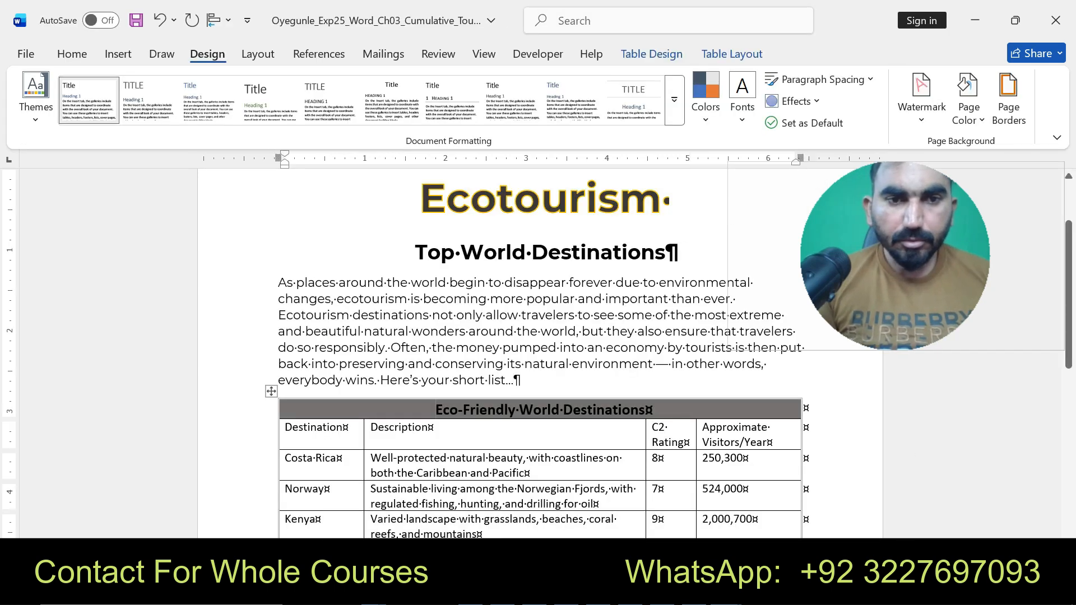
{"action": "left_click", "coordinate": [224, 348]}
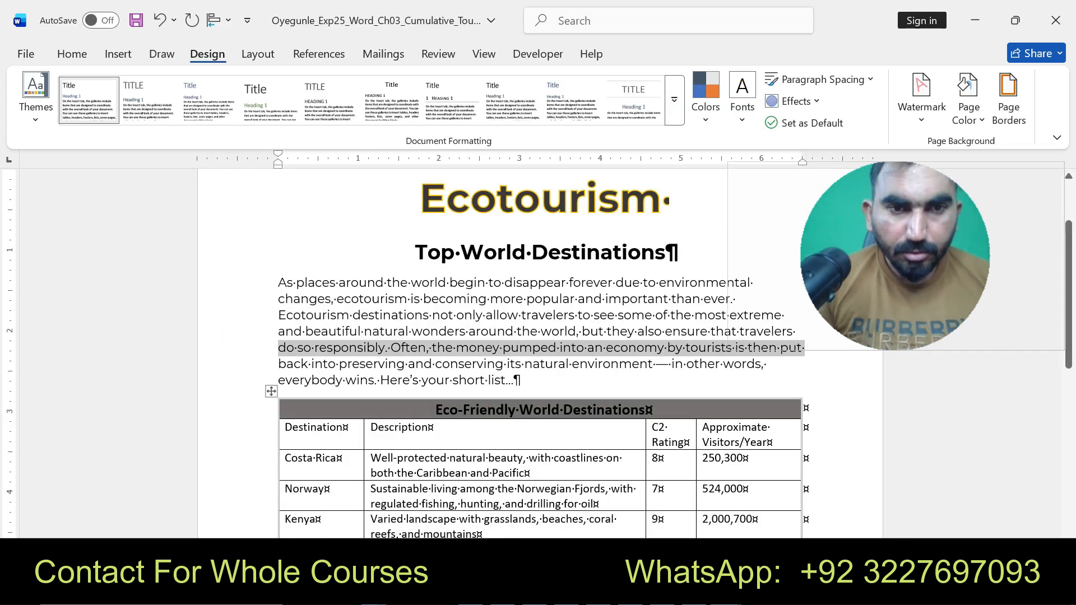
{"action": "left_click", "coordinate": [436, 410]}
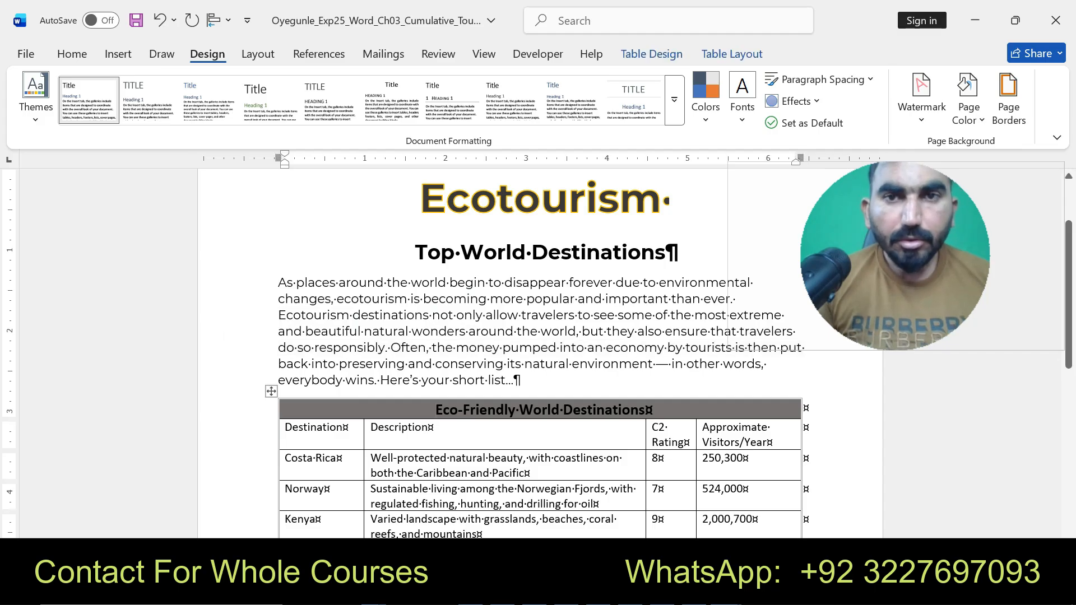
{"action": "left_click", "coordinate": [72, 54]}
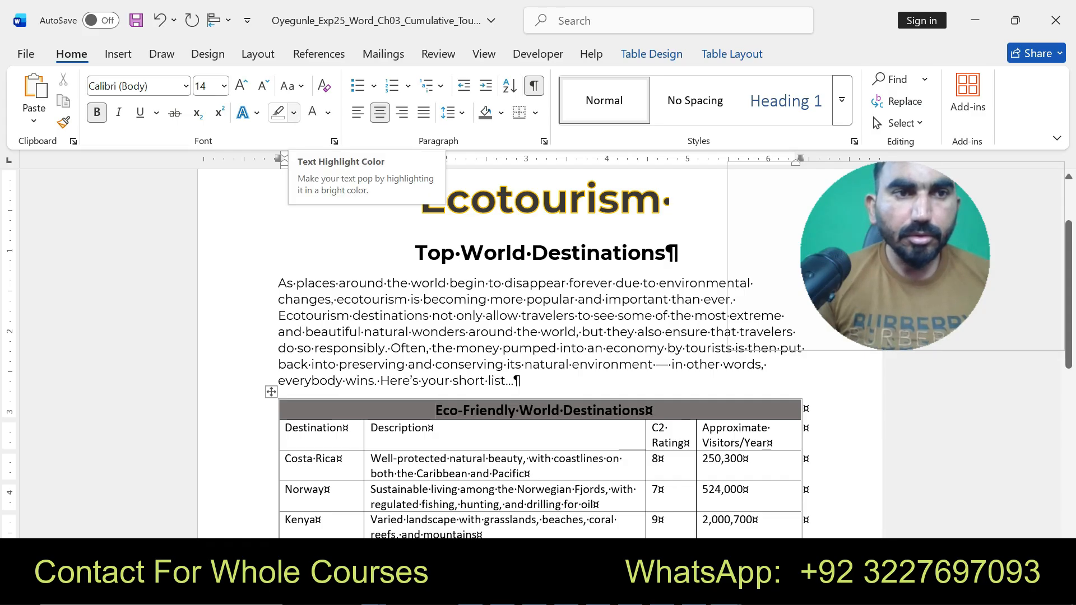
{"action": "left_click", "coordinate": [293, 112]}
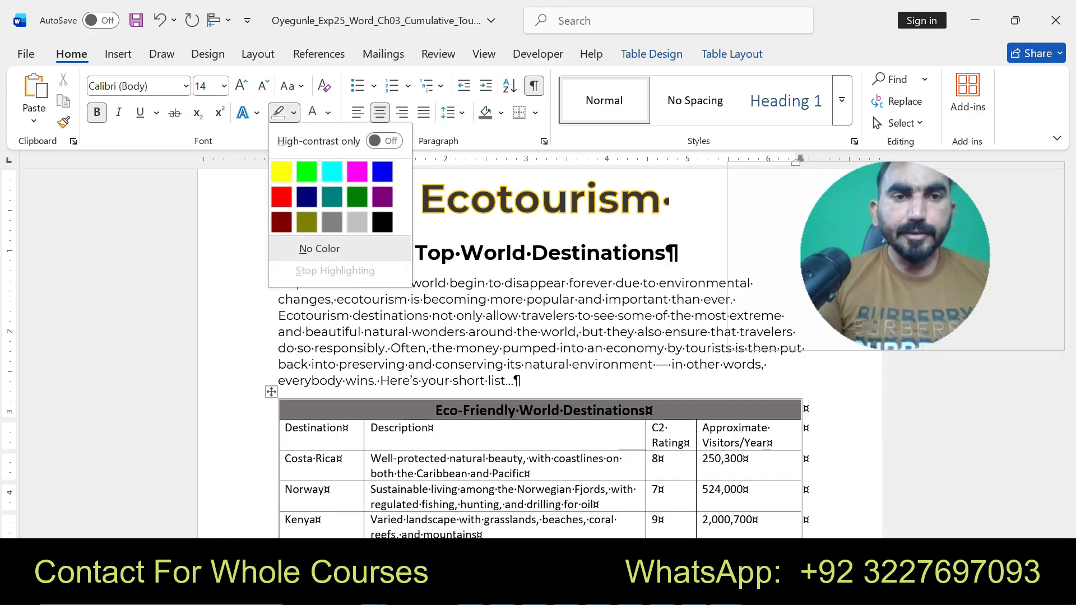
{"action": "left_click", "coordinate": [376, 141]}
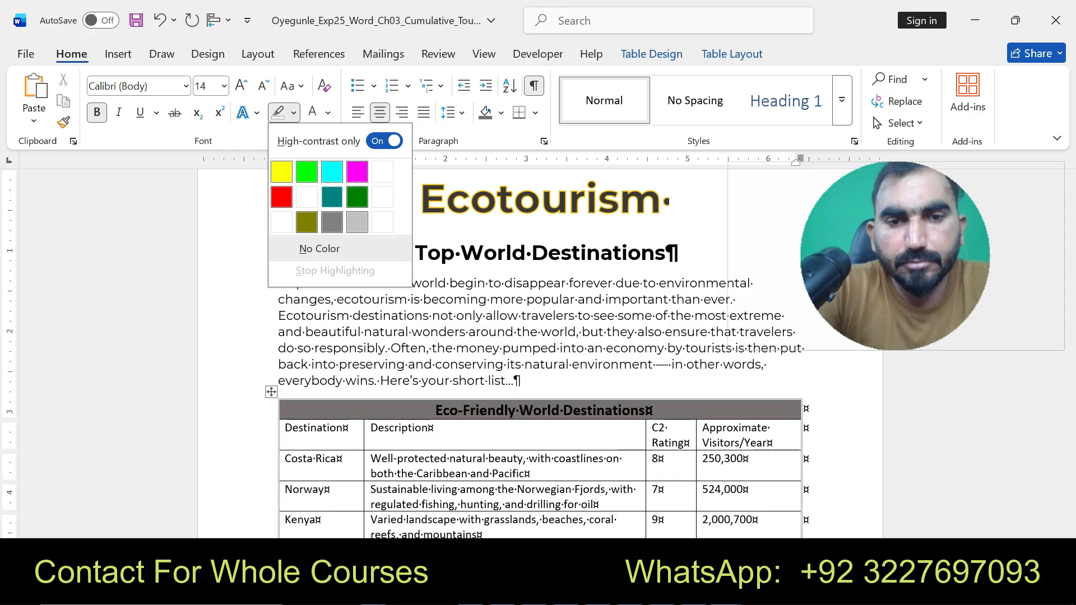
{"action": "left_click", "coordinate": [384, 141]}
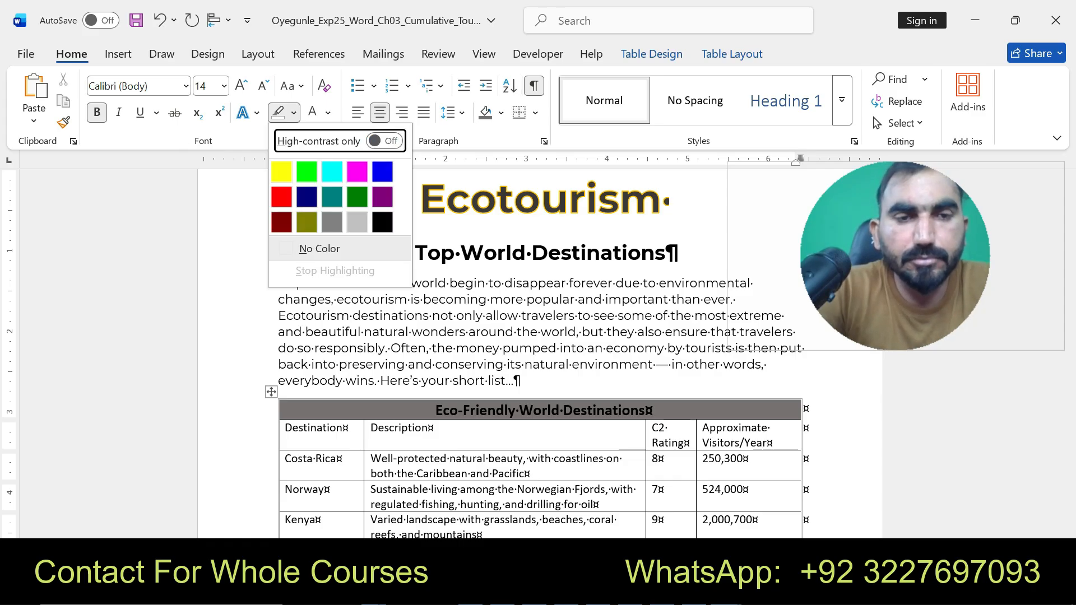
{"action": "key", "text": "Escape"}
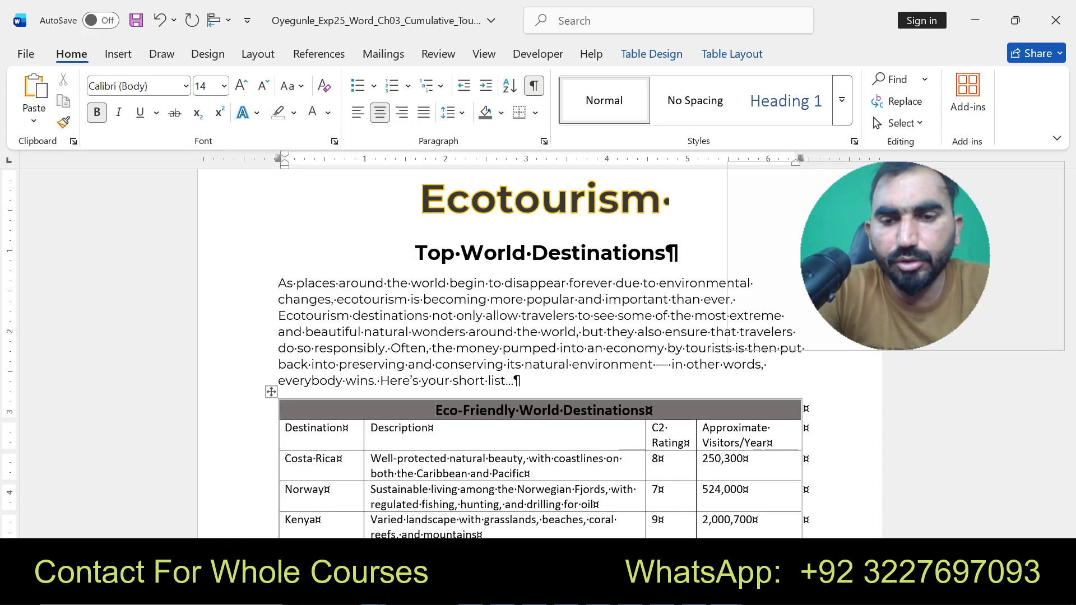
- In the instructions document, highlight instruction 8's text in yellow
{"action": "left_click", "coordinate": [726, 592]}
{"action": "left_click", "coordinate": [638, 496]}
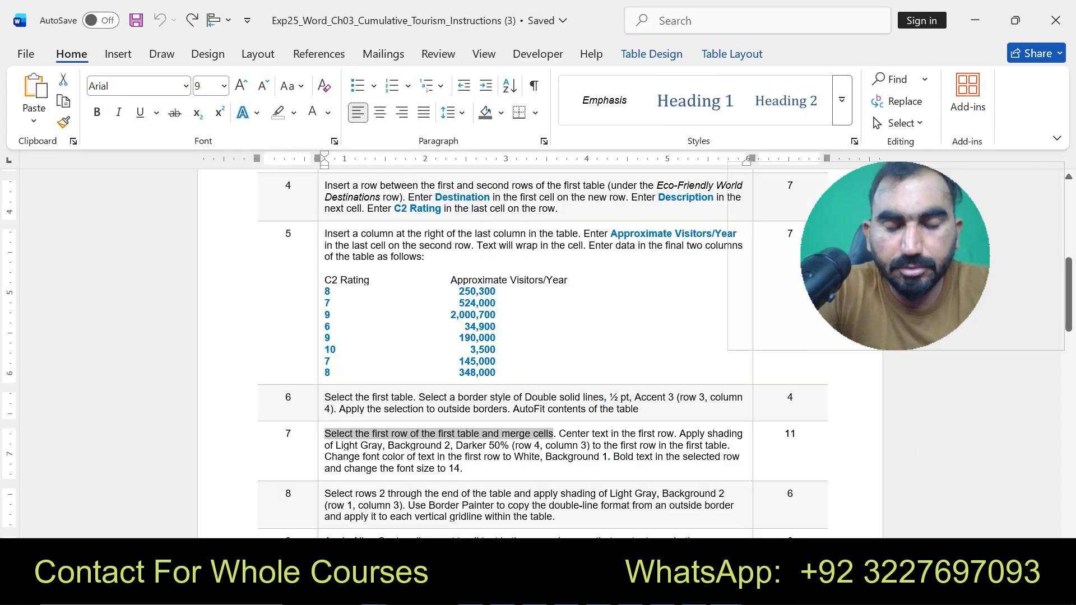
{"action": "left_click_drag", "start_coordinate": [324, 494], "coordinate": [555, 517]}
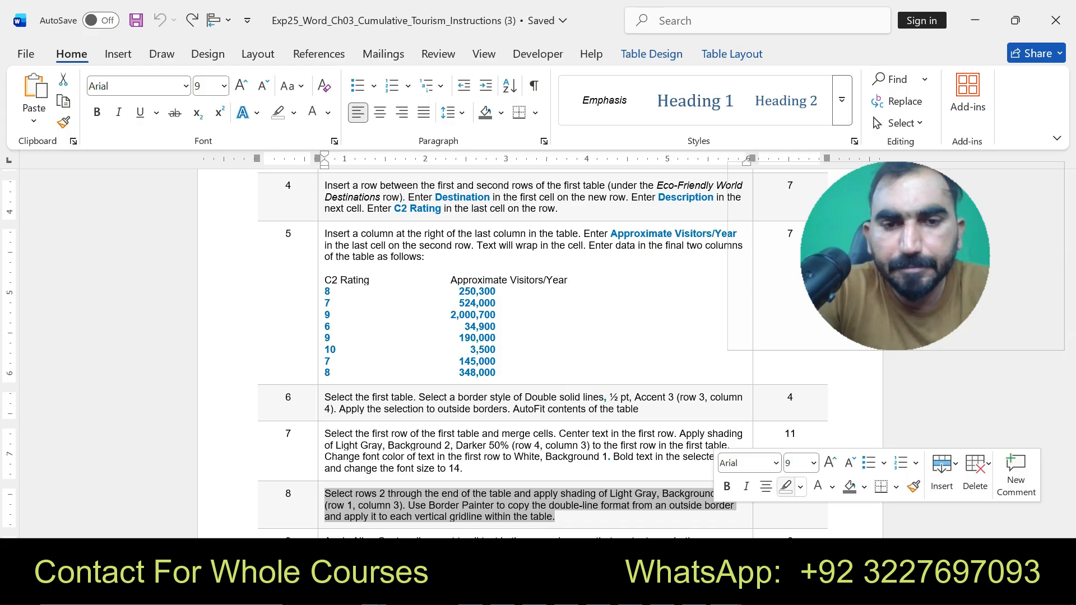
{"action": "left_click", "coordinate": [801, 486]}
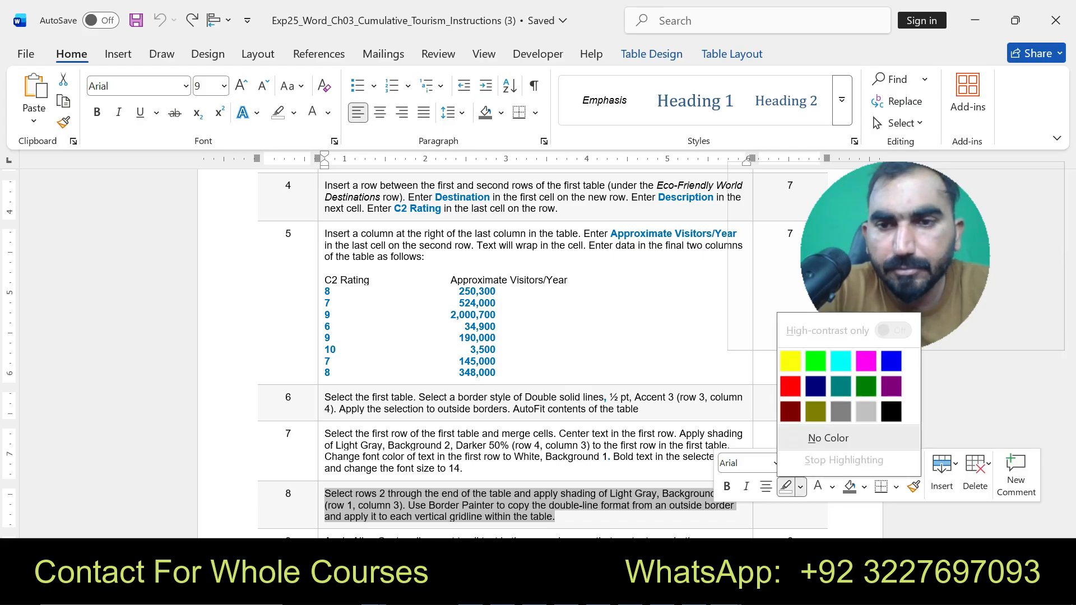
{"action": "left_click", "coordinate": [790, 360]}
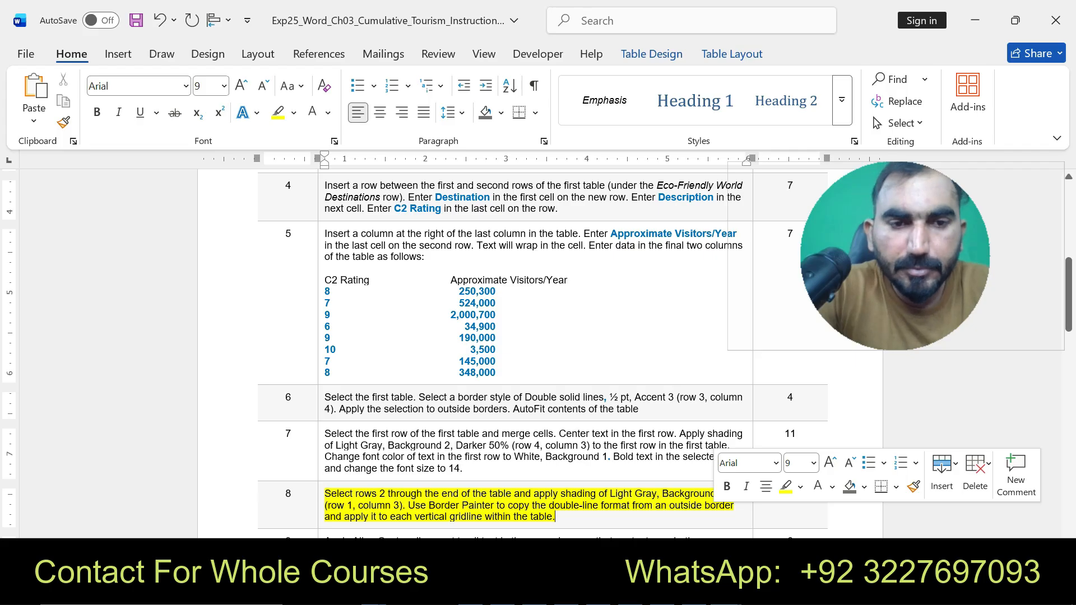
- Select instruction 8's text in the instructions document and return to the flyer document
{"action": "left_click_drag", "start_coordinate": [325, 493], "coordinate": [556, 517]}
{"action": "left_click", "coordinate": [727, 590]}
{"action": "left_click", "coordinate": [814, 499]}
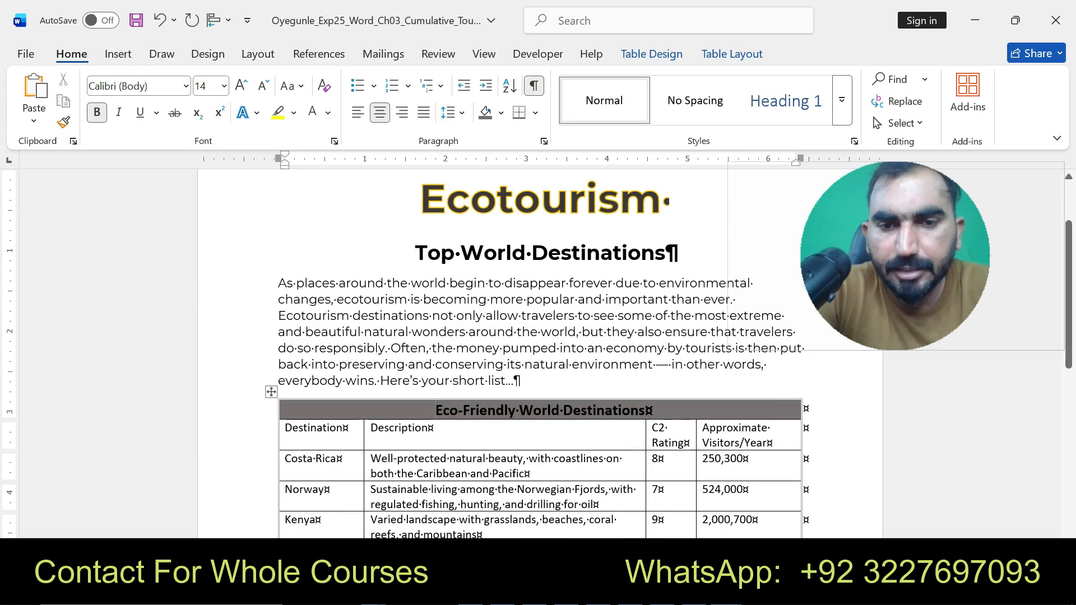
- Select the destinations table's rows from the second row to the end and shade them Light Gray, Background 2, Darker 50%
{"action": "left_click_drag", "start_coordinate": [287, 430], "coordinate": [745, 448]}
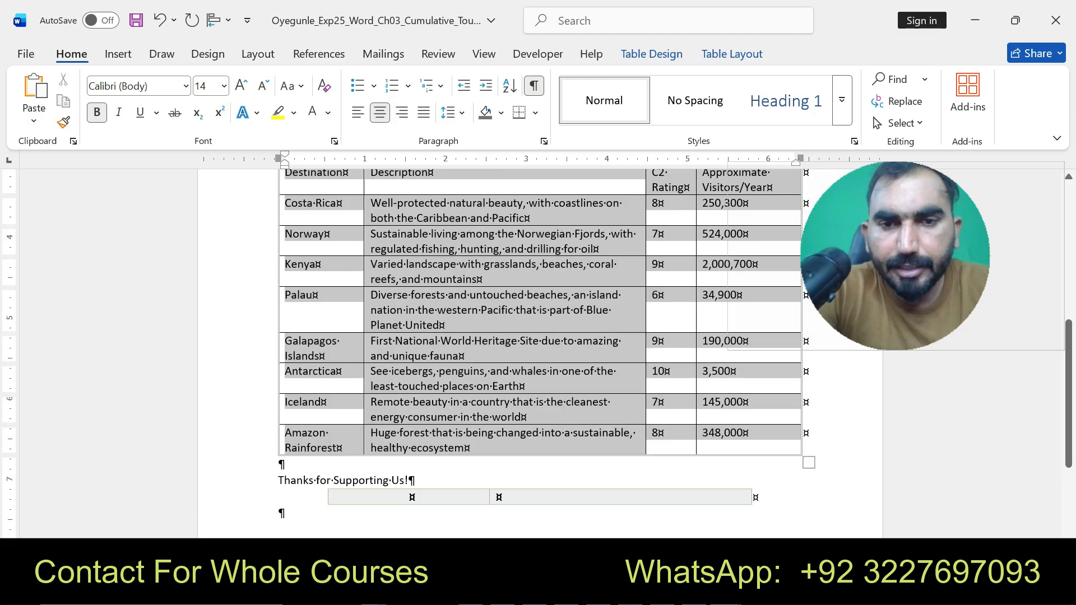
{"action": "left_click", "coordinate": [732, 54]}
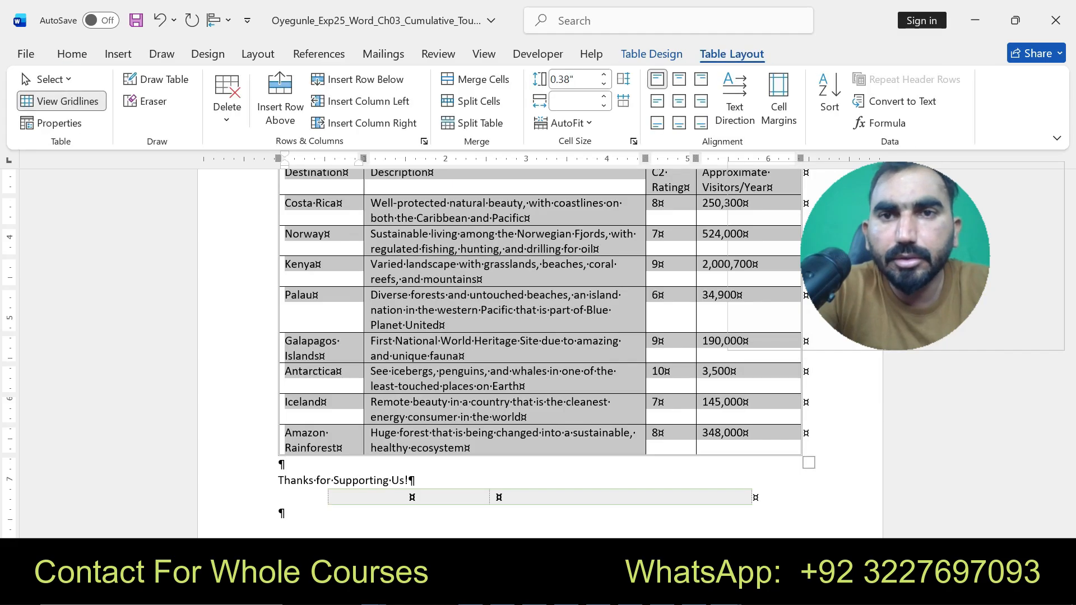
{"action": "left_click", "coordinate": [651, 55]}
{"action": "left_click", "coordinate": [683, 109]}
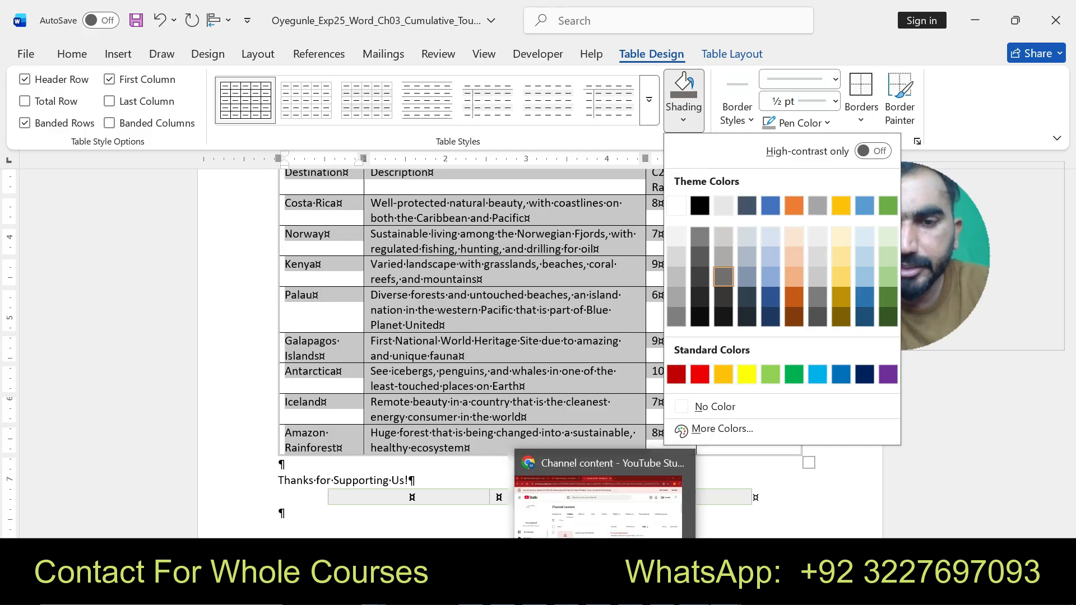
{"action": "left_click", "coordinate": [726, 593]}
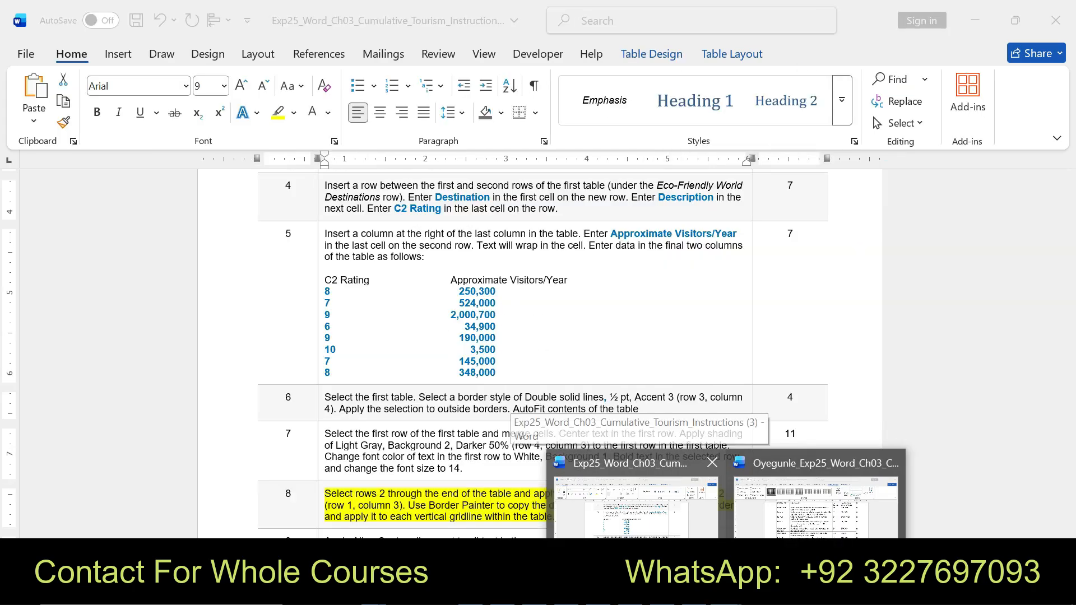
{"action": "left_click", "coordinate": [633, 494]}
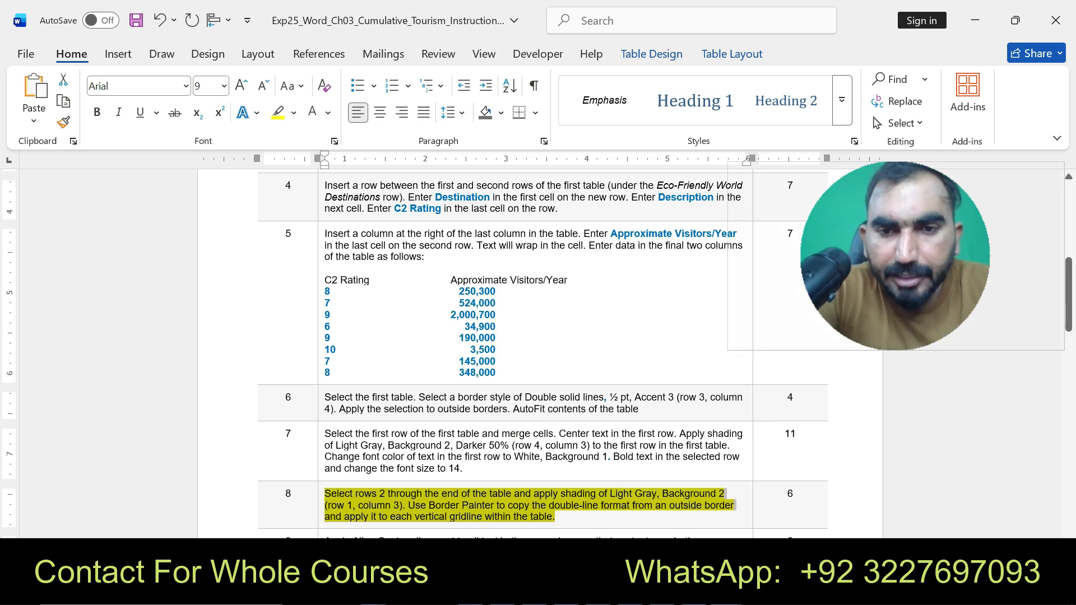
{"action": "mouse_move", "coordinate": [725, 593]}
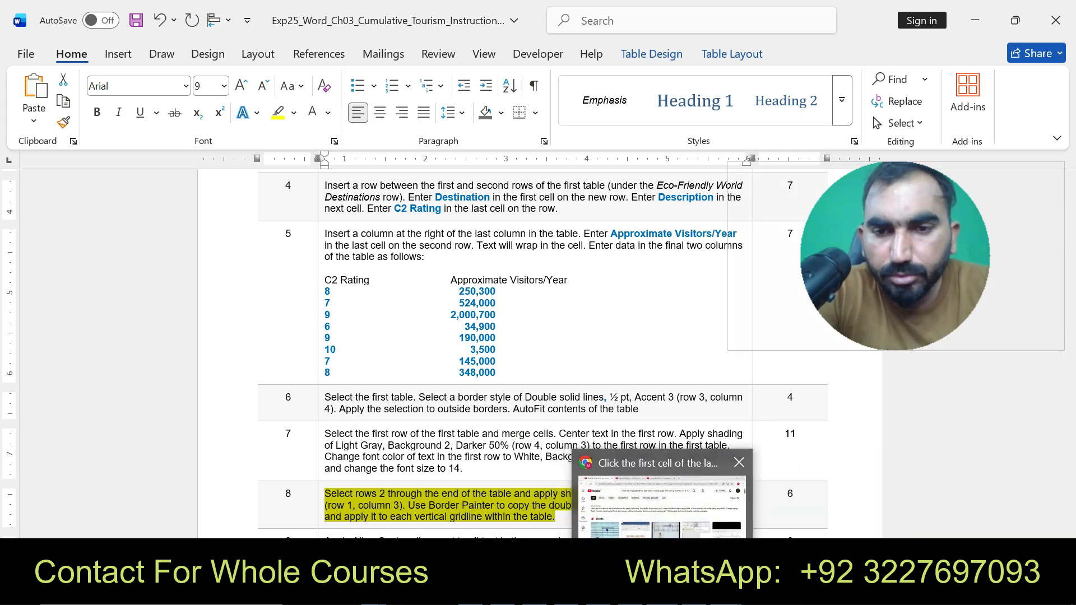
{"action": "left_click", "coordinate": [725, 592]}
{"action": "left_click", "coordinate": [816, 507]}
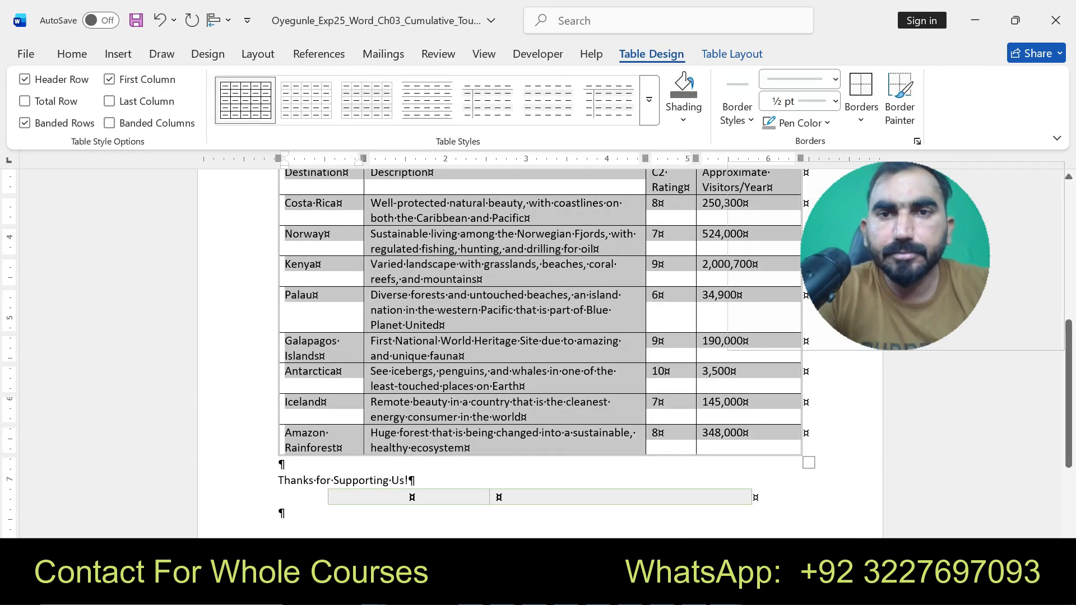
{"action": "left_click", "coordinate": [683, 109]}
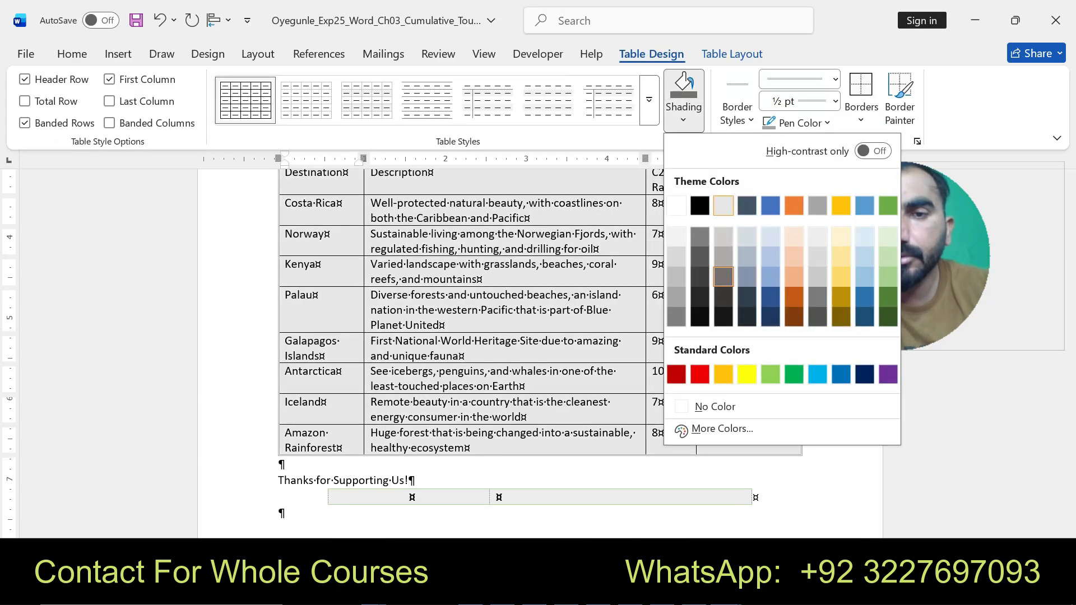
{"action": "left_click", "coordinate": [720, 276]}
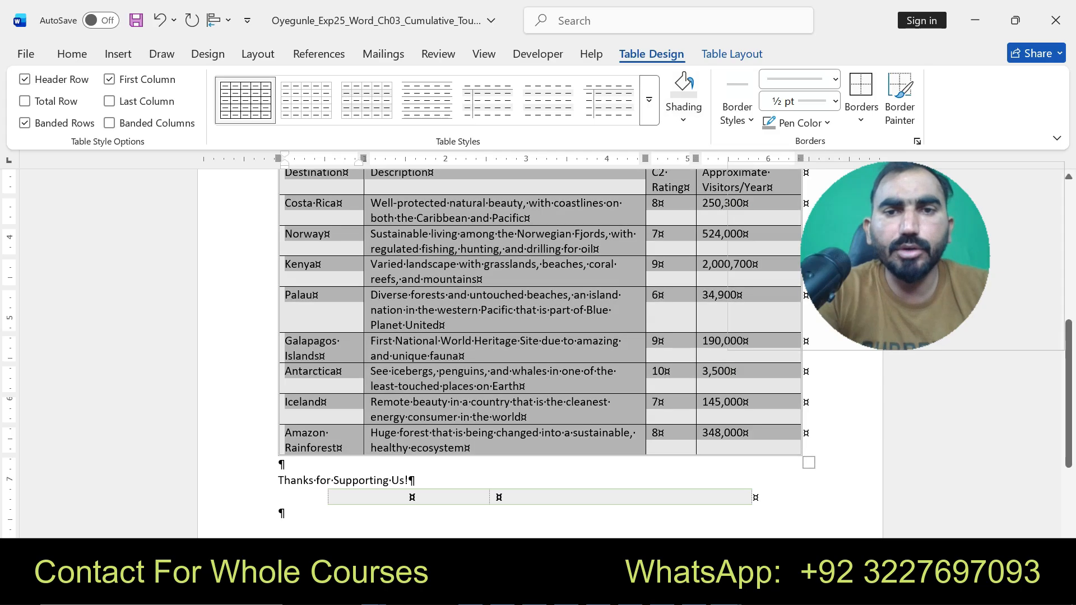
- Reread instruction 8 in the instructions document and return to the flyer's table
{"action": "mouse_move", "coordinate": [733, 591]}
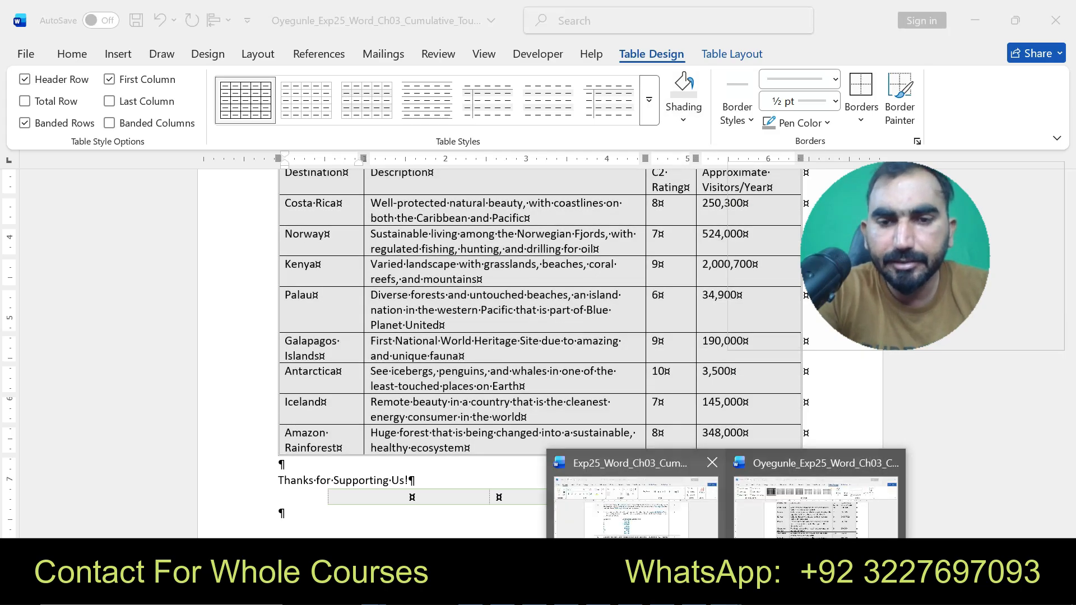
{"action": "left_click", "coordinate": [637, 507]}
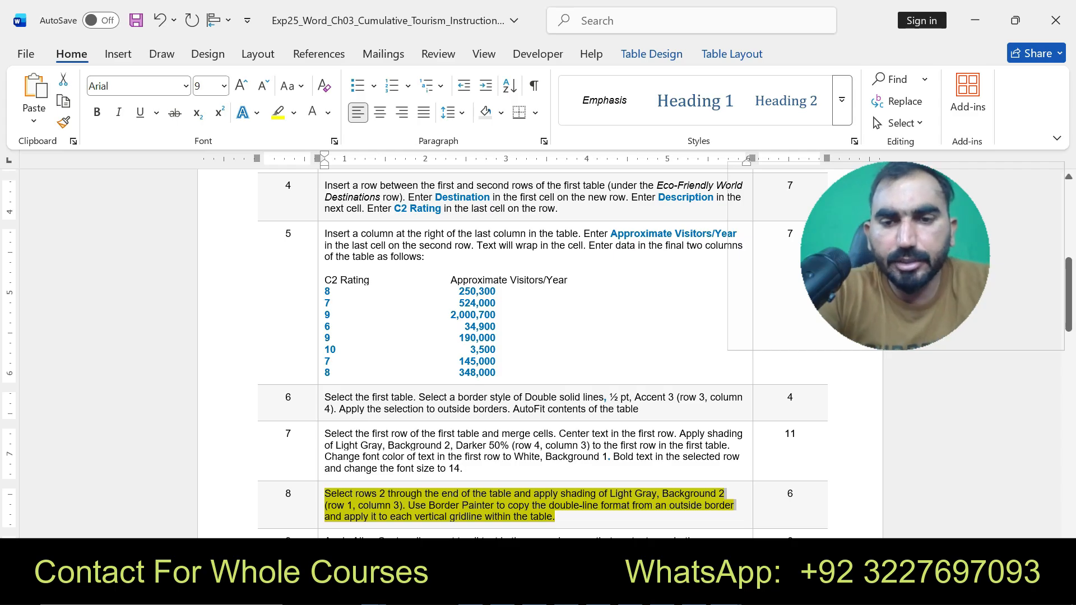
{"action": "mouse_move", "coordinate": [714, 591]}
{"action": "left_click", "coordinate": [784, 504]}
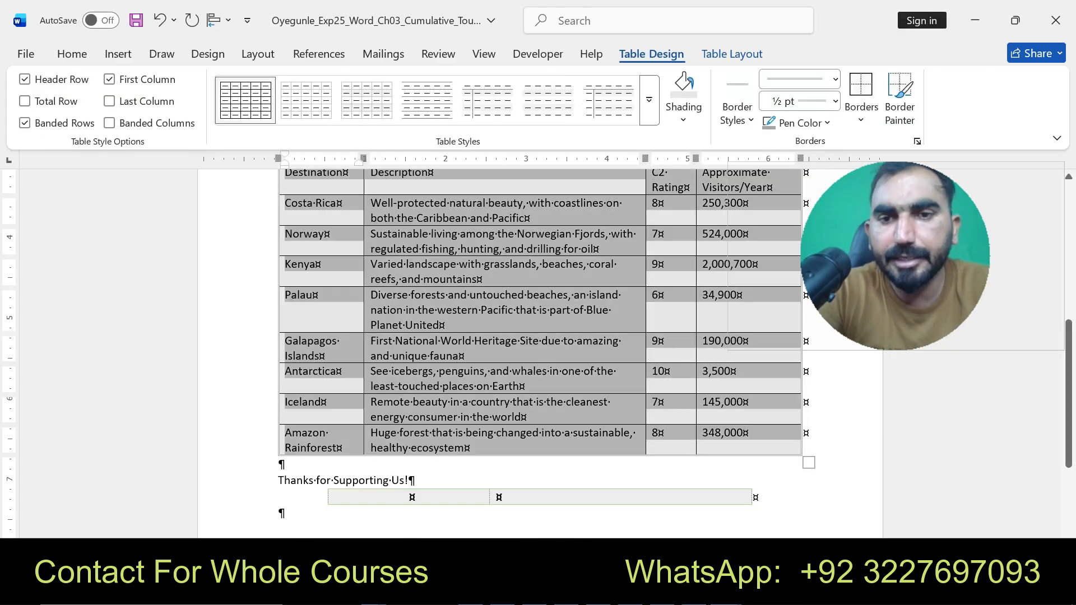
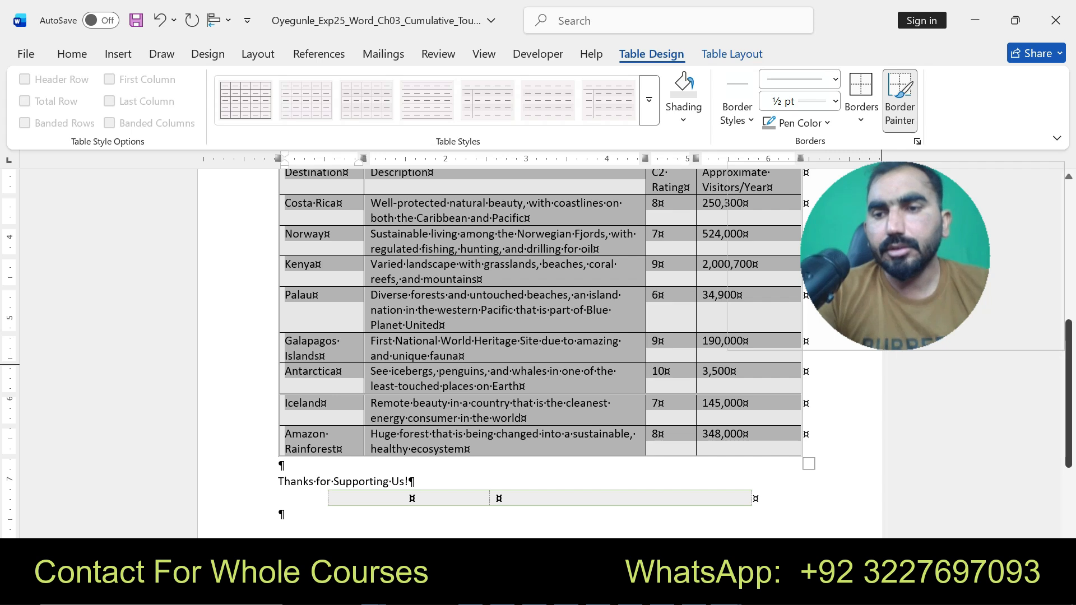
- In the instructions document, highlight instruction 9's text in yellow
{"action": "scroll", "coordinate": [538, 336], "scroll_direction": "up", "scroll_amount": 1}
{"action": "scroll", "coordinate": [538, 336], "scroll_direction": "up", "scroll_amount": 1}
{"action": "left_click", "coordinate": [726, 592]}
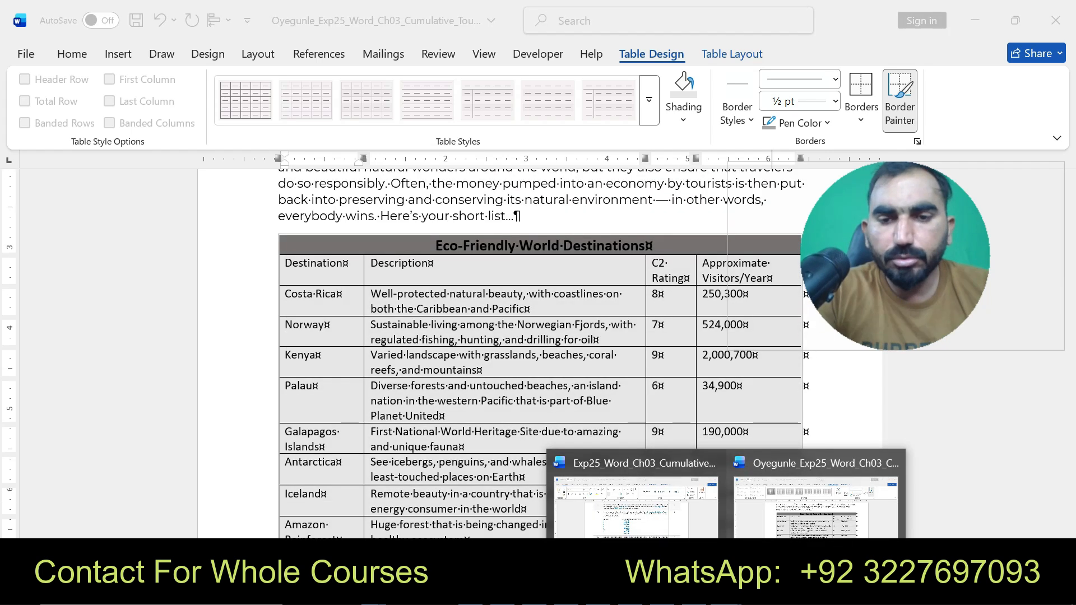
{"action": "left_click", "coordinate": [637, 496]}
{"action": "left_click_drag", "start_coordinate": [1069, 295], "coordinate": [1068, 329]}
{"action": "left_click_drag", "start_coordinate": [324, 372], "coordinate": [735, 395]}
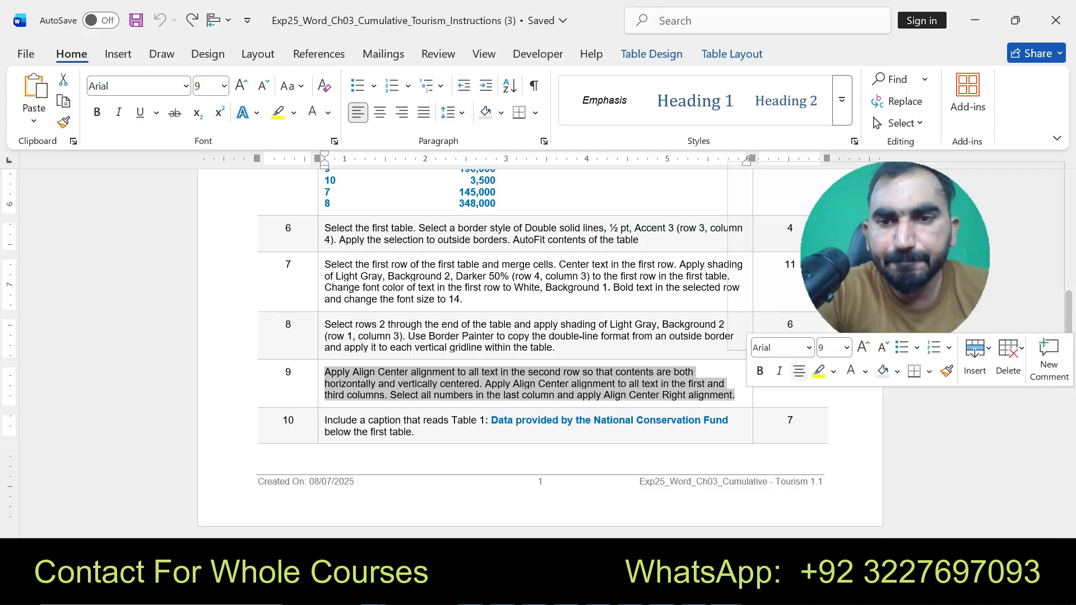
{"action": "left_click", "coordinate": [819, 371]}
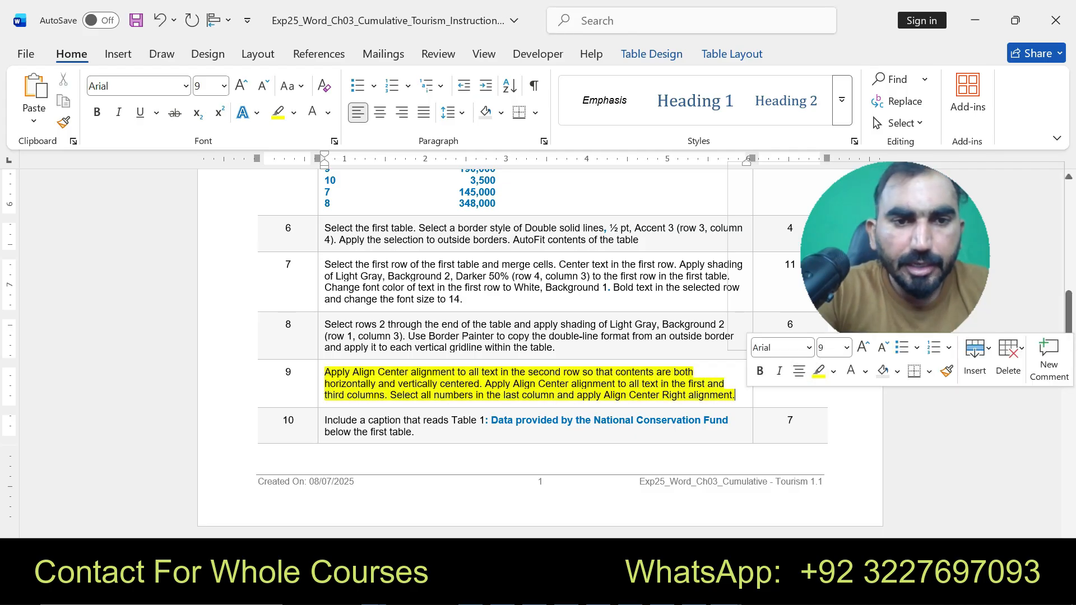
- Return to the flyer and center the table's second-row text both horizontally and vertically with Align Center
{"action": "left_click_drag", "start_coordinate": [325, 372], "coordinate": [734, 395]}
{"action": "mouse_move", "coordinate": [727, 592]}
{"action": "left_click", "coordinate": [820, 499]}
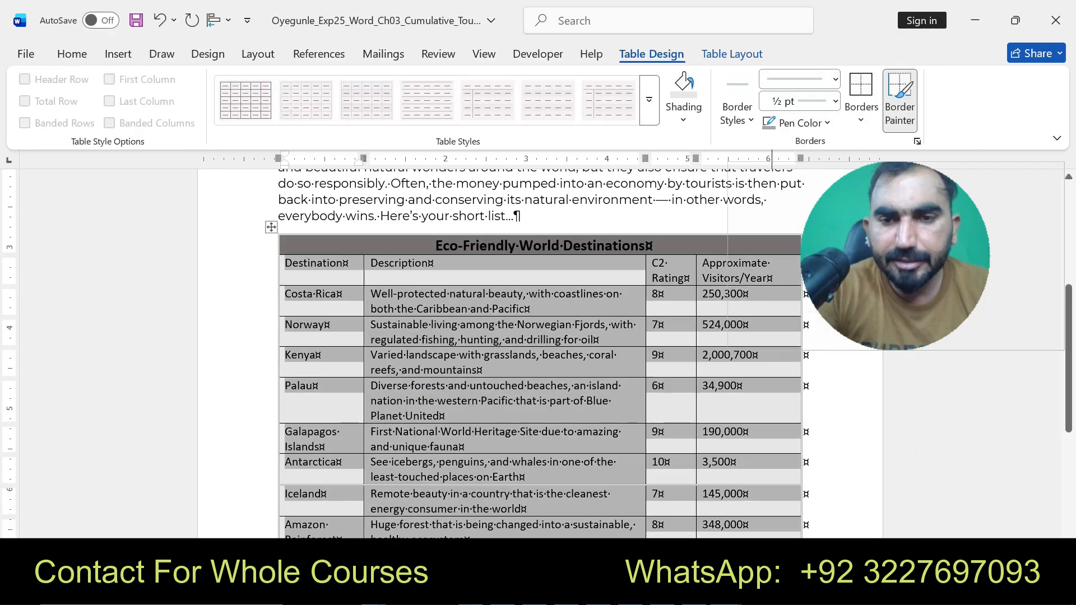
{"action": "left_click", "coordinate": [340, 295]}
{"action": "left_click_drag", "start_coordinate": [288, 264], "coordinate": [745, 270]}
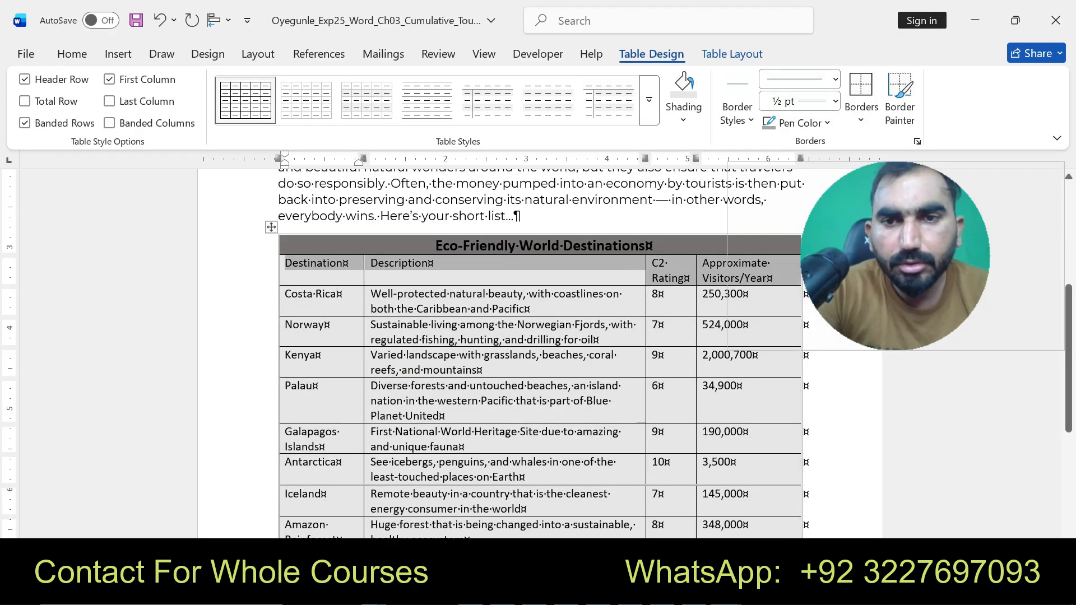
{"action": "left_click", "coordinate": [732, 53]}
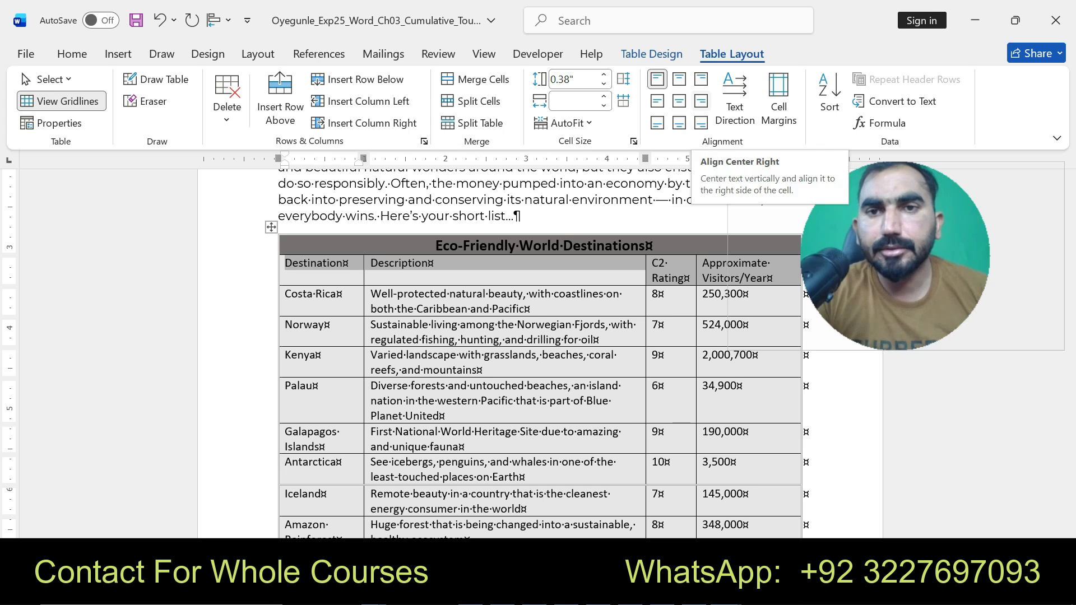
{"action": "left_click", "coordinate": [700, 101]}
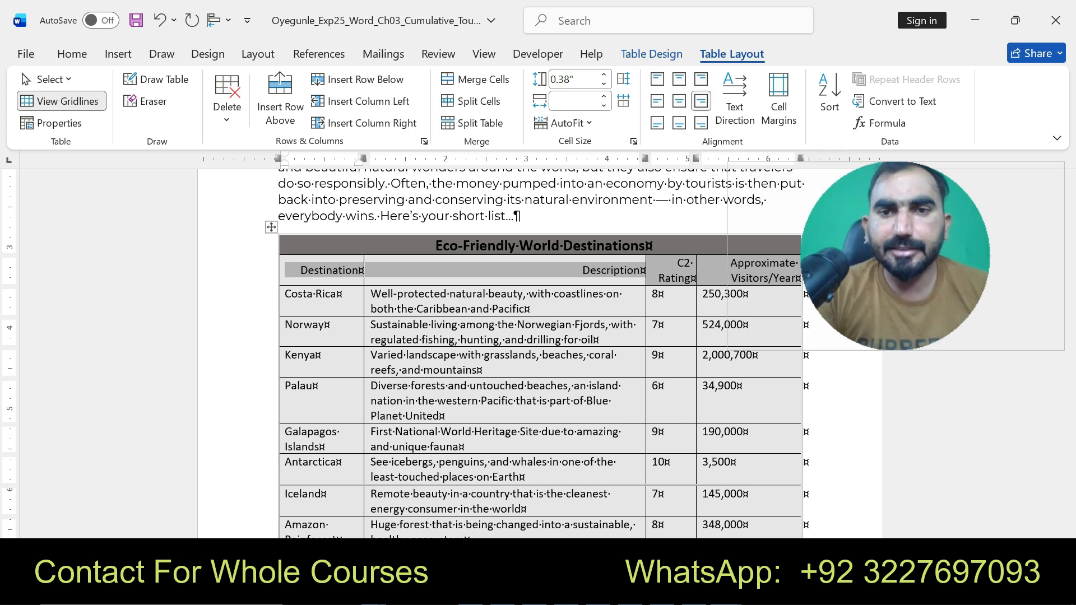
{"action": "left_click", "coordinate": [678, 101]}
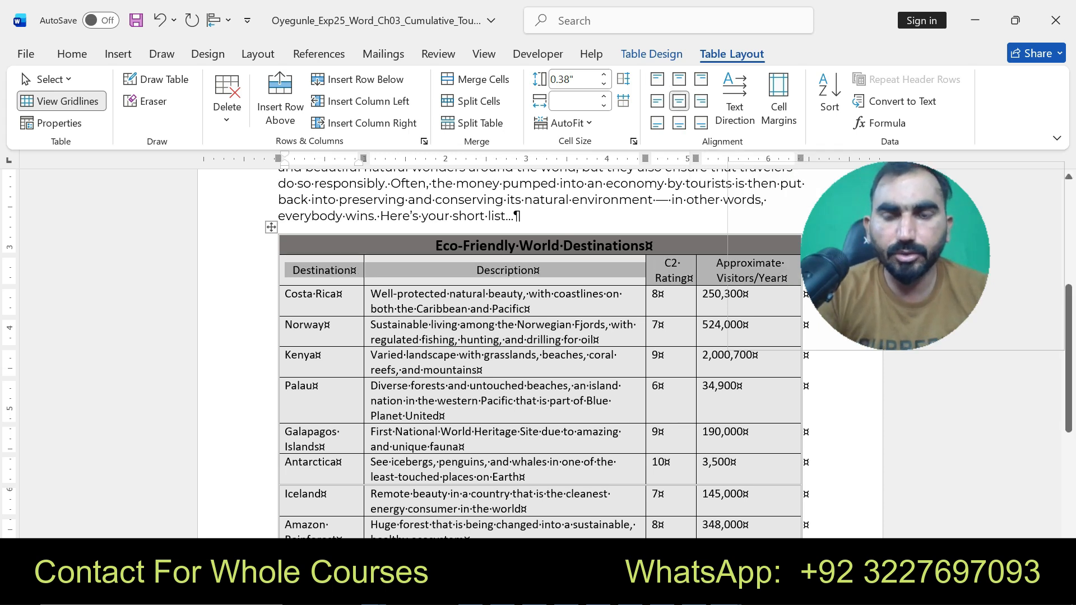
- Reread instruction 9 in the instructions document and return to the flyer's table
{"action": "mouse_move", "coordinate": [723, 594]}
{"action": "left_click", "coordinate": [701, 505]}
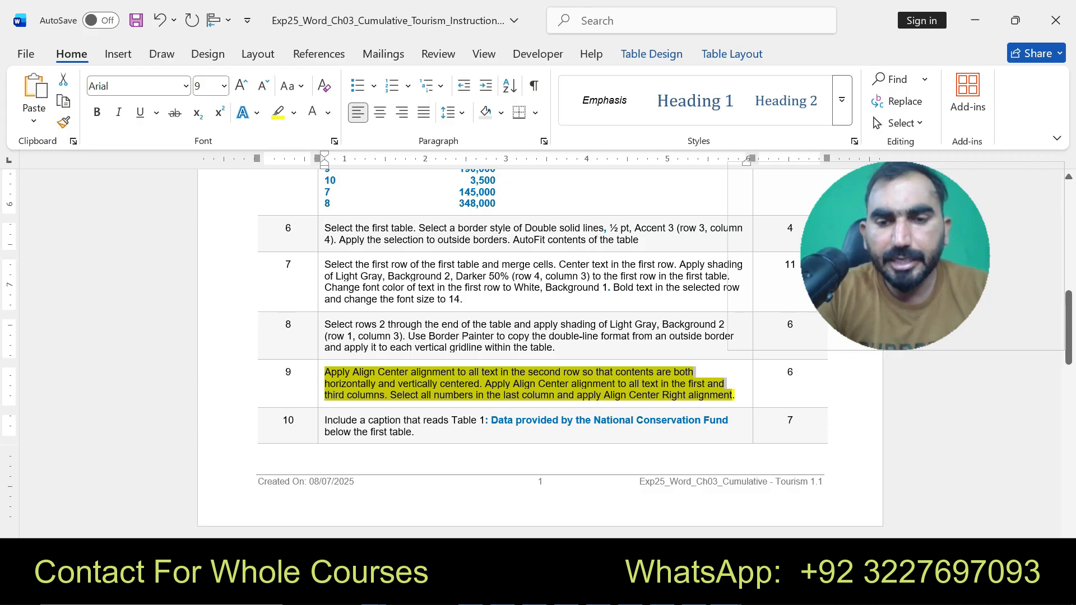
{"action": "mouse_move", "coordinate": [731, 591]}
{"action": "left_click", "coordinate": [819, 521]}
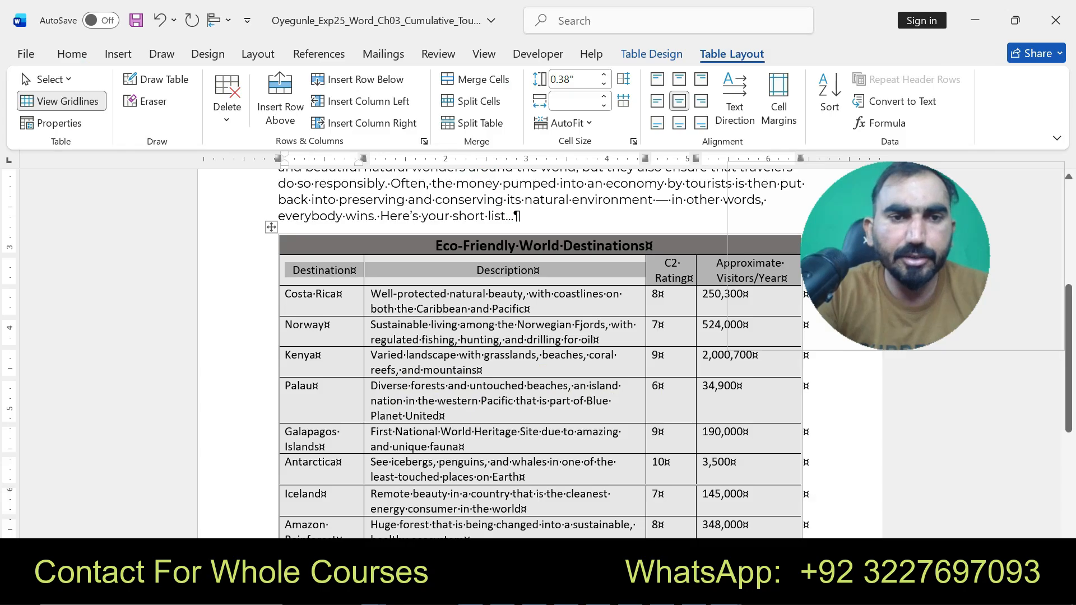
- Apply Align Center to the body cells of the table's first and third columns
{"action": "left_click_drag", "start_coordinate": [314, 296], "coordinate": [339, 452]}
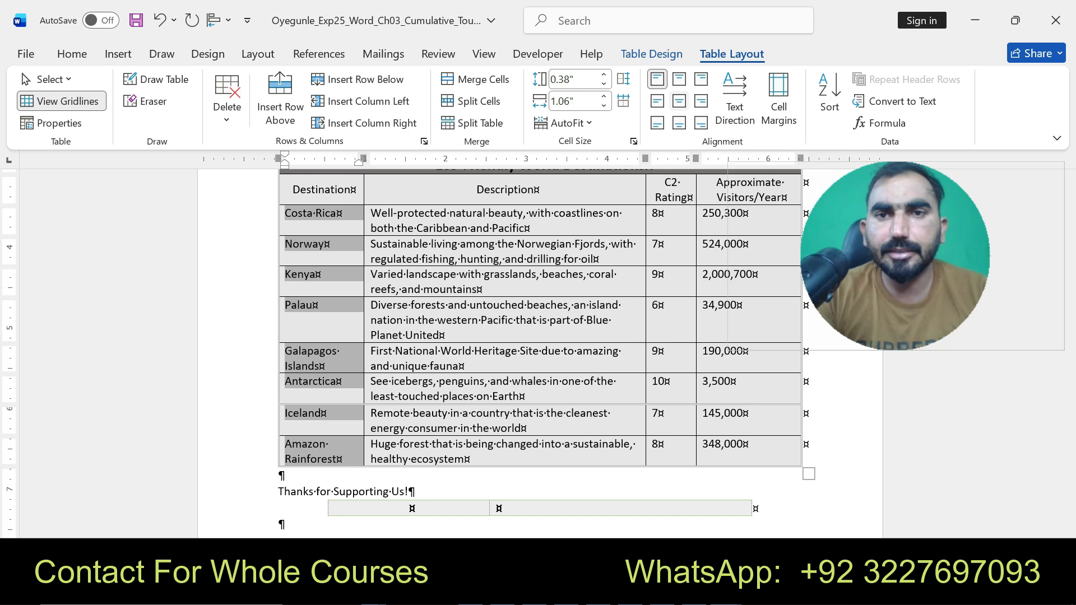
{"action": "left_click", "coordinate": [678, 101]}
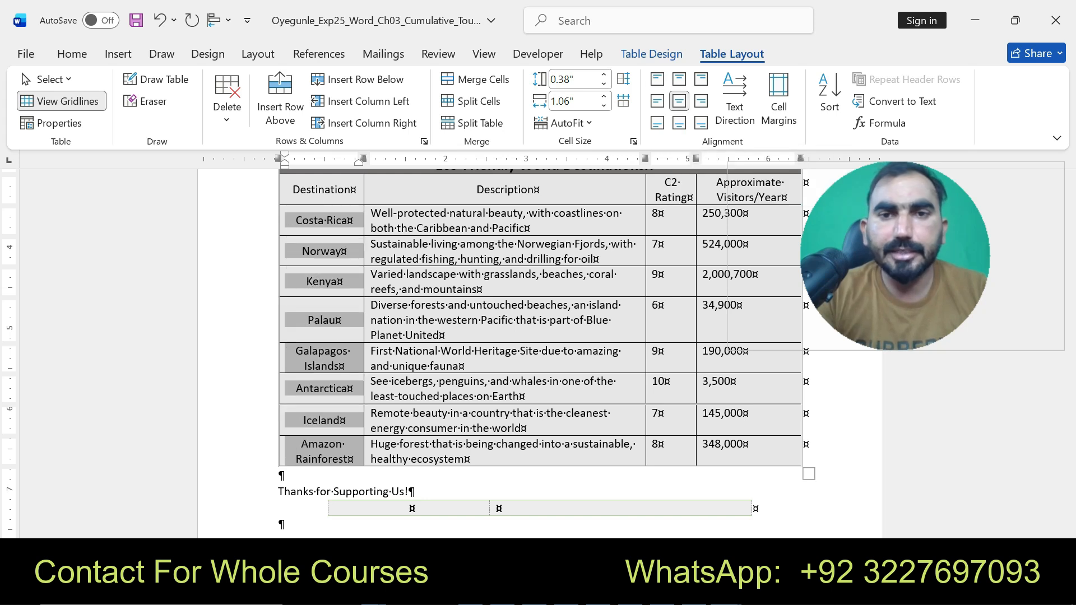
{"action": "left_click", "coordinate": [651, 214]}
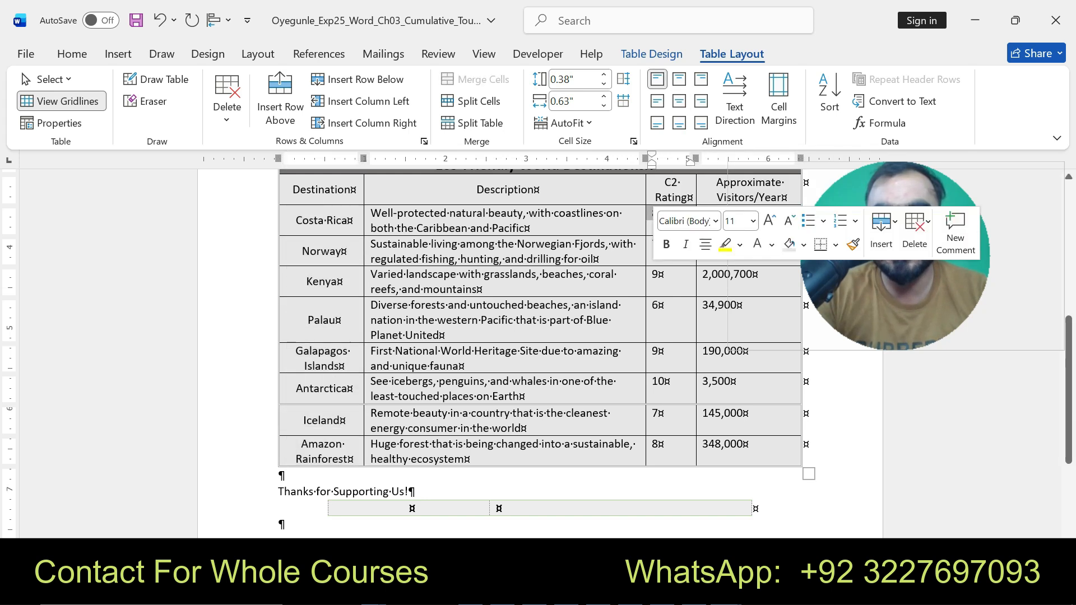
{"action": "left_click_drag", "start_coordinate": [651, 214], "coordinate": [657, 448]}
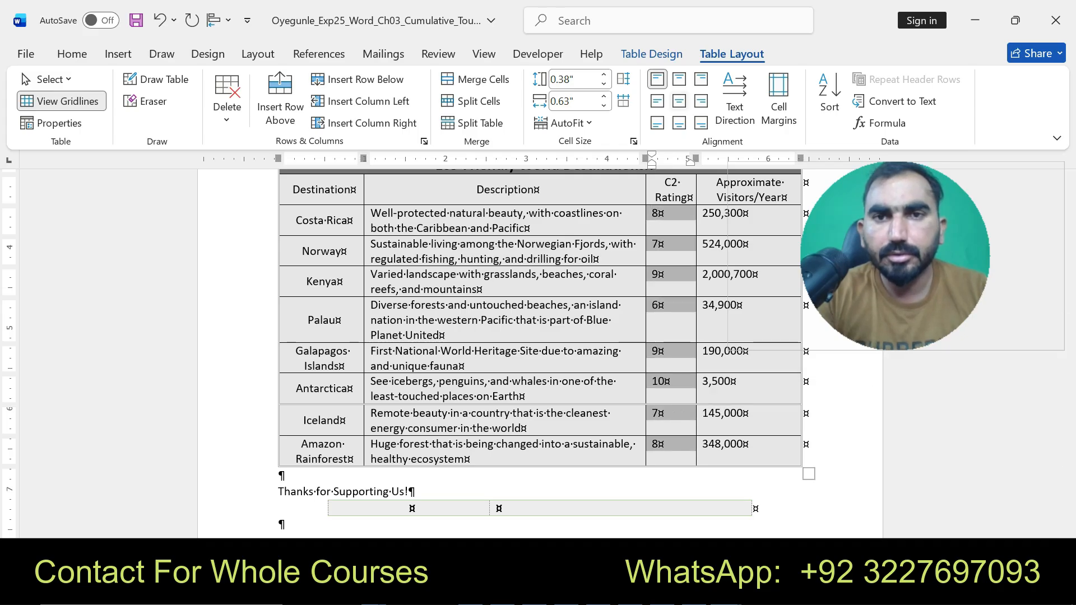
{"action": "left_click", "coordinate": [678, 101]}
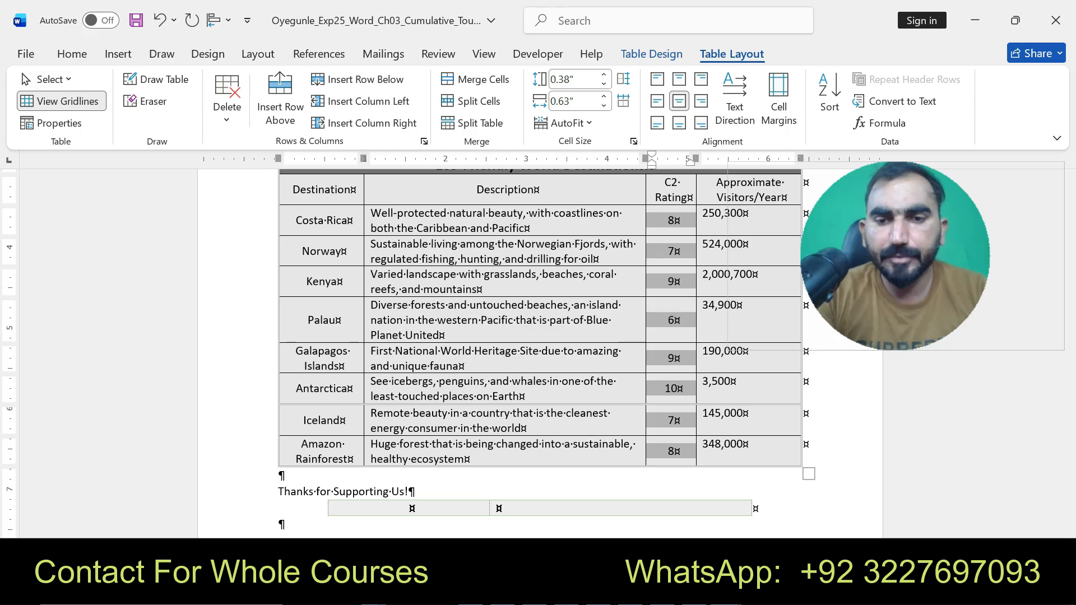
- Apply Align Center Right to the visitor numbers in the table's last column
{"action": "left_click", "coordinate": [726, 592]}
{"action": "left_click", "coordinate": [633, 505]}
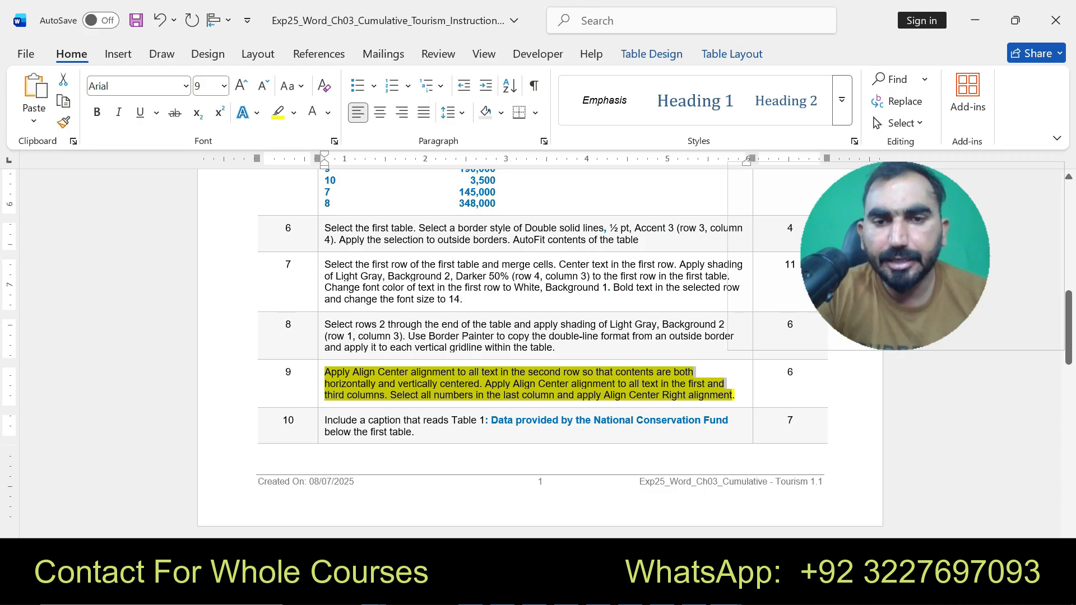
{"action": "left_click", "coordinate": [726, 591]}
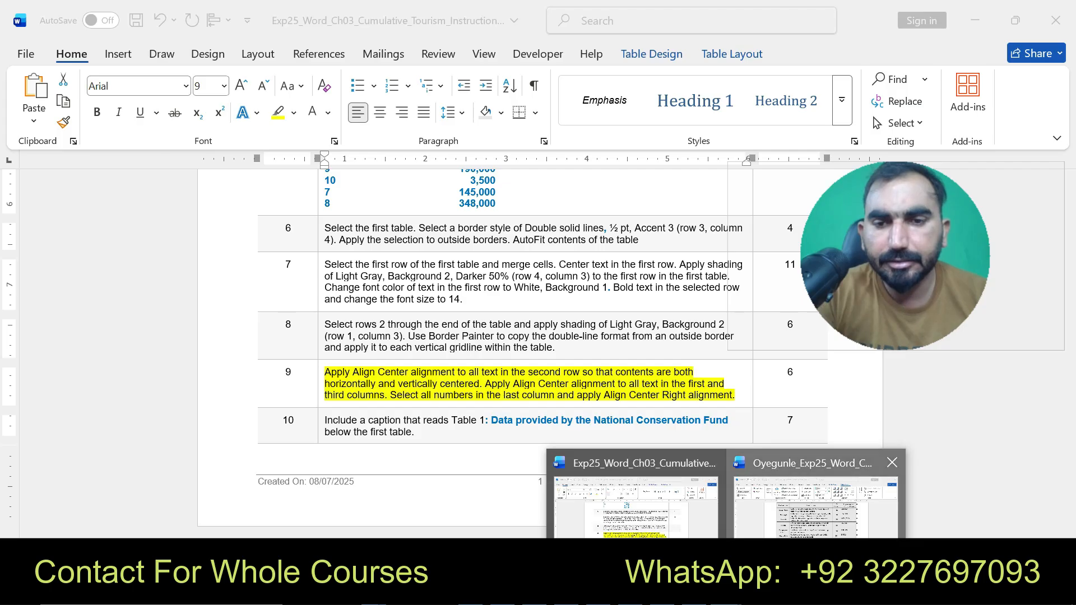
{"action": "left_click", "coordinate": [807, 516]}
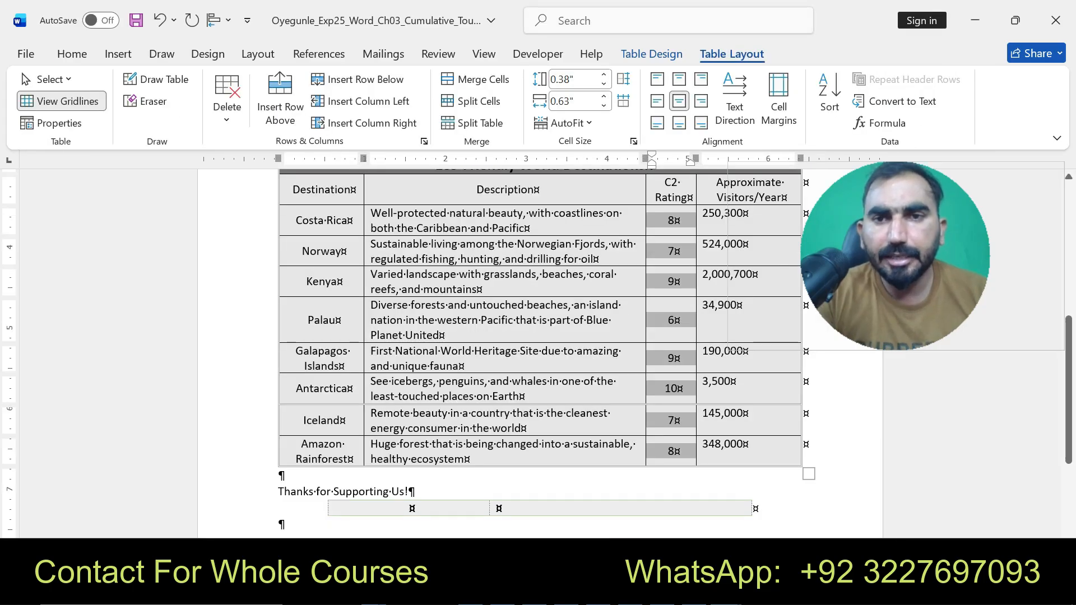
{"action": "left_click_drag", "start_coordinate": [724, 217], "coordinate": [739, 450]}
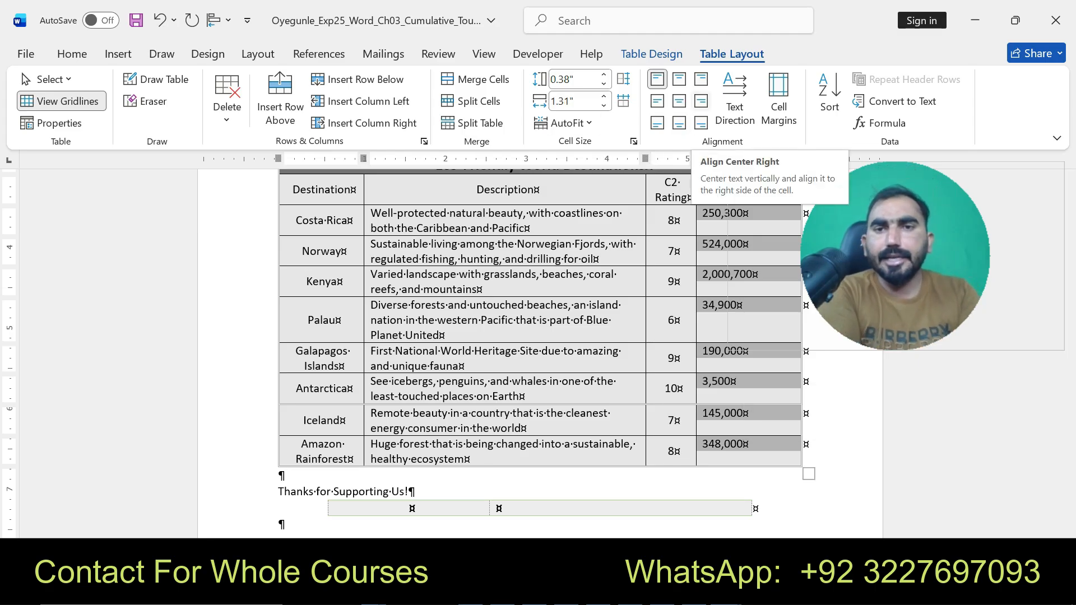
{"action": "left_click", "coordinate": [701, 101]}
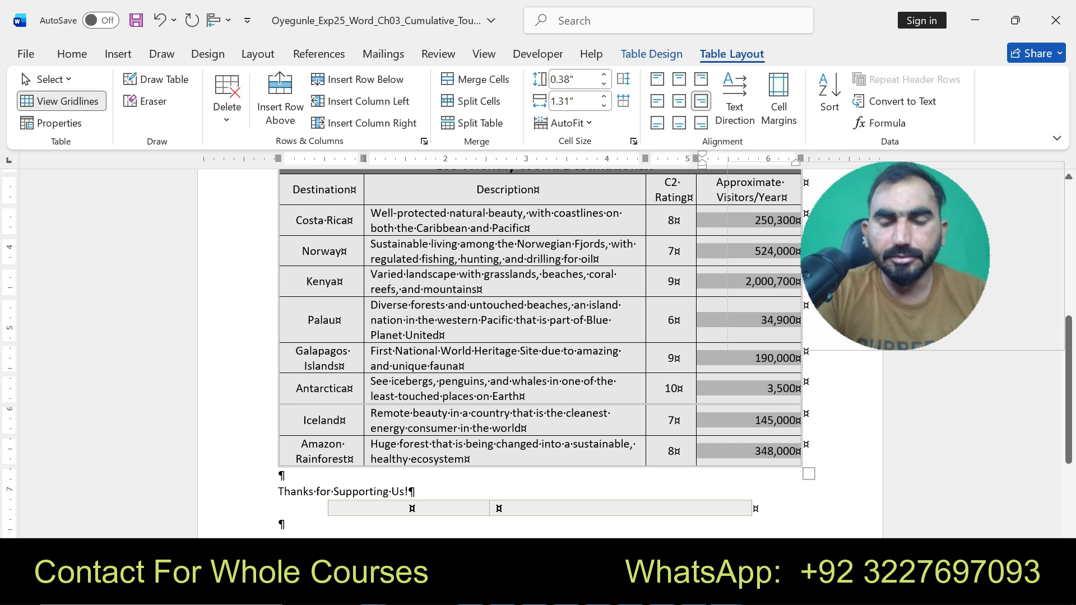
- In the instructions document, highlight instruction 10's text in yellow
{"action": "left_click", "coordinate": [804, 563]}
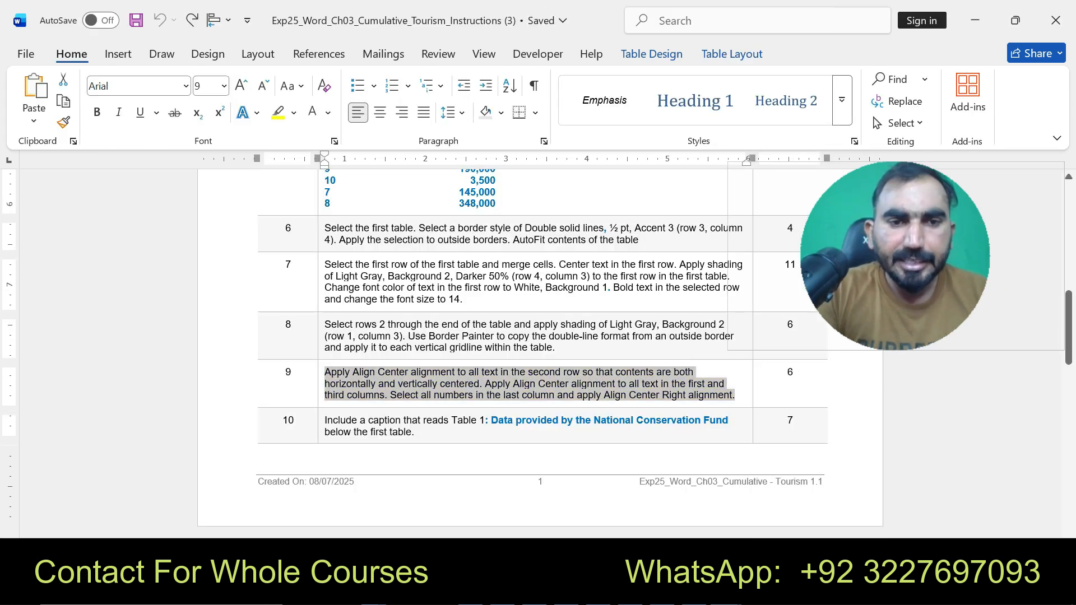
{"action": "left_click_drag", "start_coordinate": [325, 420], "coordinate": [415, 432]}
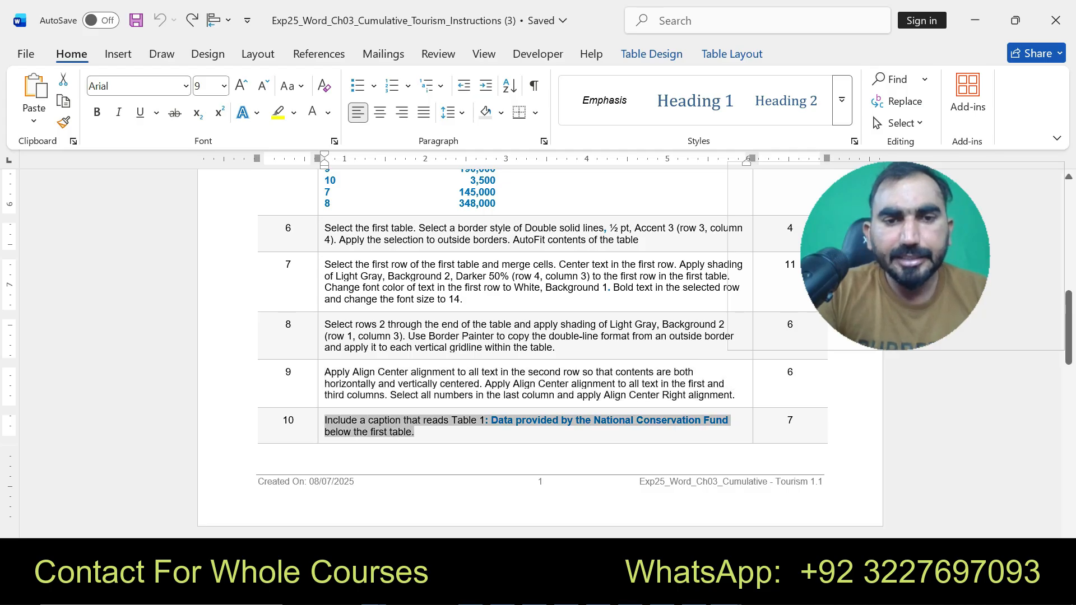
{"action": "left_click", "coordinate": [549, 407]}
{"action": "left_click", "coordinate": [432, 420]}
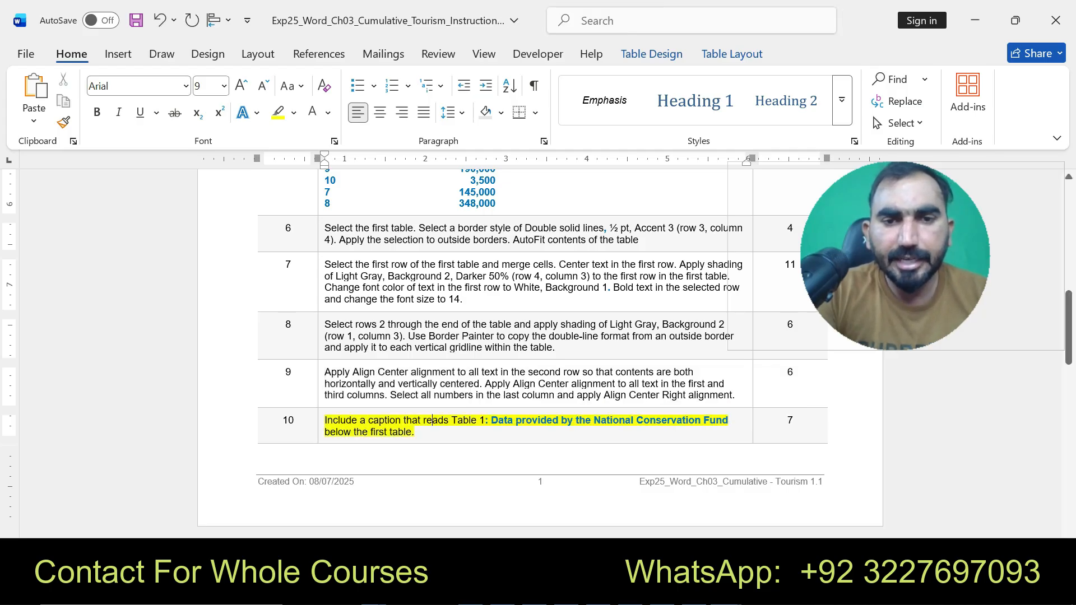
- Copy the caption text from instruction 10 and return to the flyer below the table
{"action": "left_click_drag", "start_coordinate": [452, 421], "coordinate": [730, 420]}
{"action": "key", "text": "ctrl+c"}
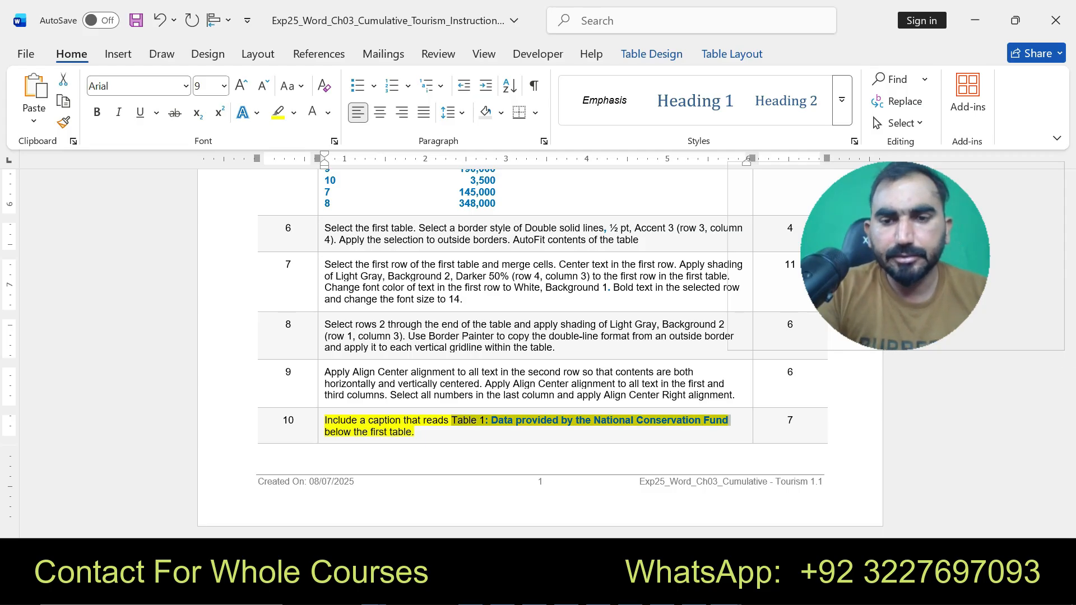
{"action": "left_click", "coordinate": [816, 499]}
{"action": "left_click", "coordinate": [414, 492]}
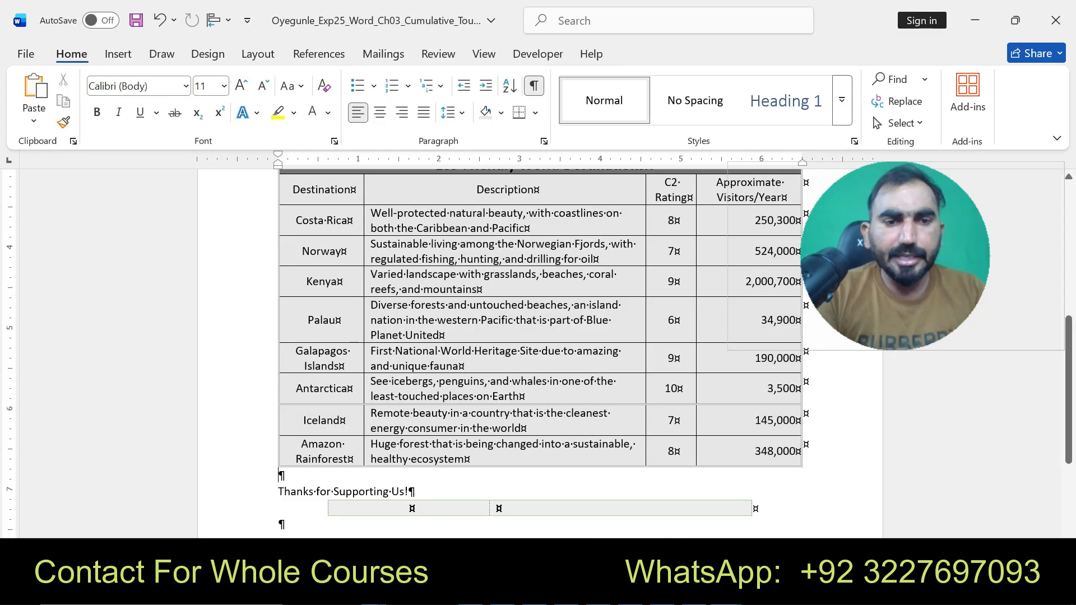
- Insert a Table caption reading "Table 1: Data provided by the National Conservation Fund" below the destinations table
{"action": "left_click", "coordinate": [117, 53]}
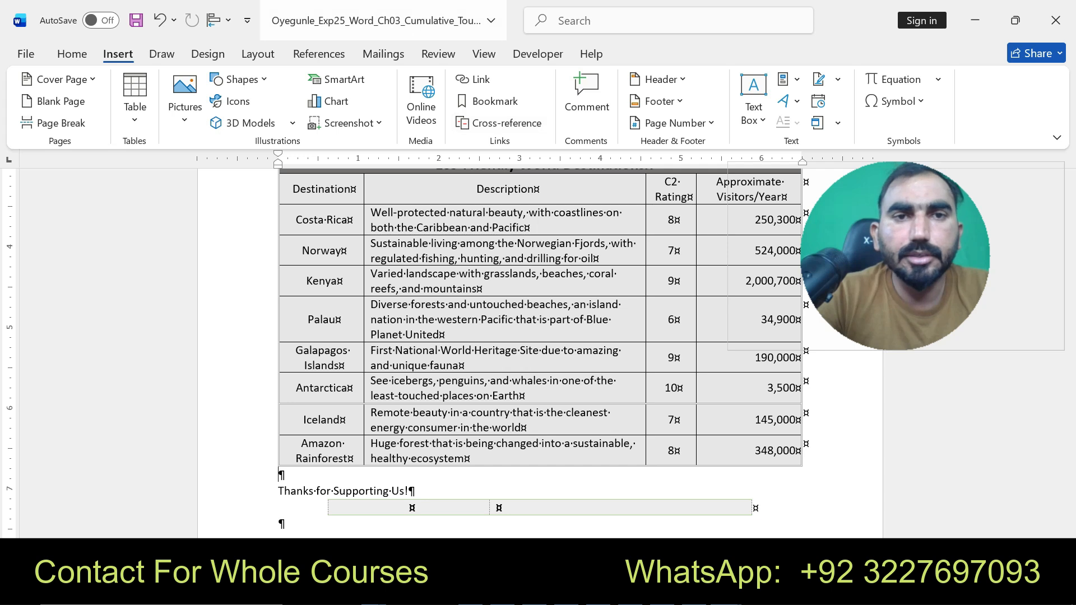
{"action": "left_click", "coordinate": [383, 54]}
{"action": "left_click", "coordinate": [438, 54]}
{"action": "left_click", "coordinate": [319, 54]}
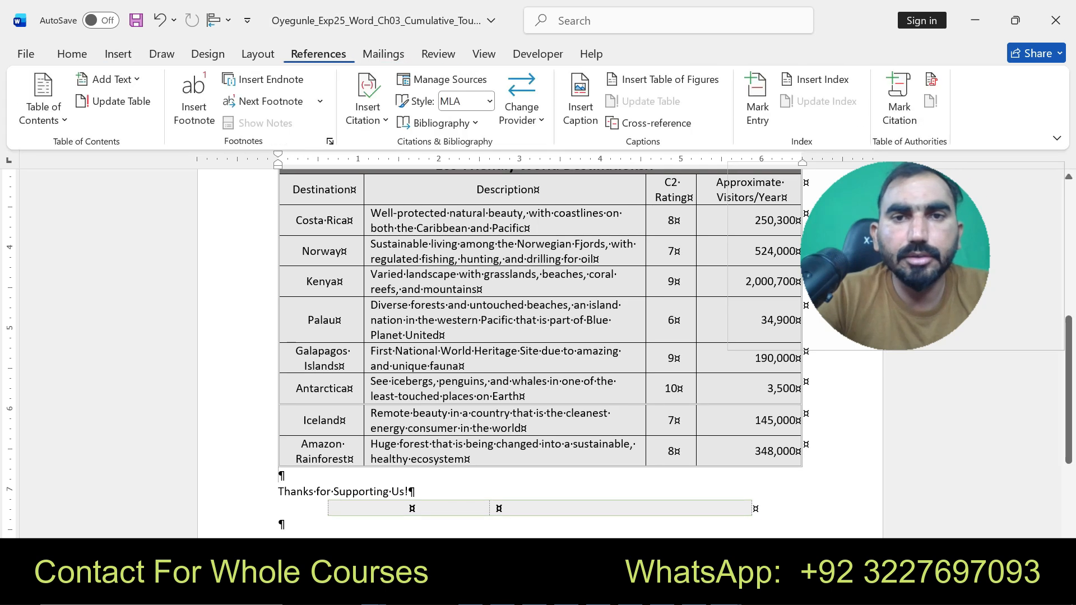
{"action": "left_click", "coordinate": [580, 100]}
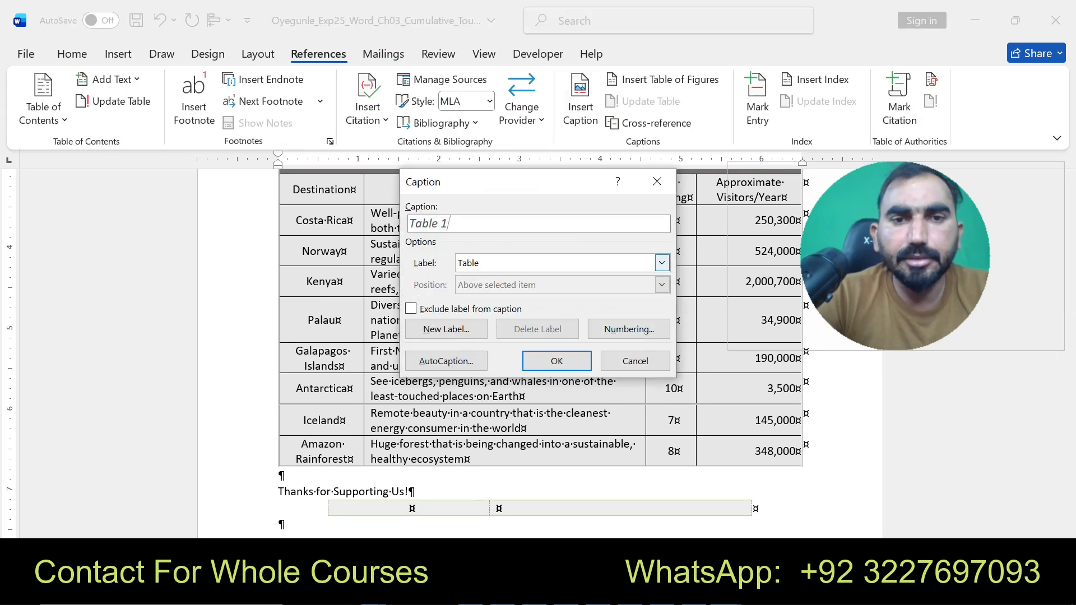
{"action": "left_click", "coordinate": [662, 263]}
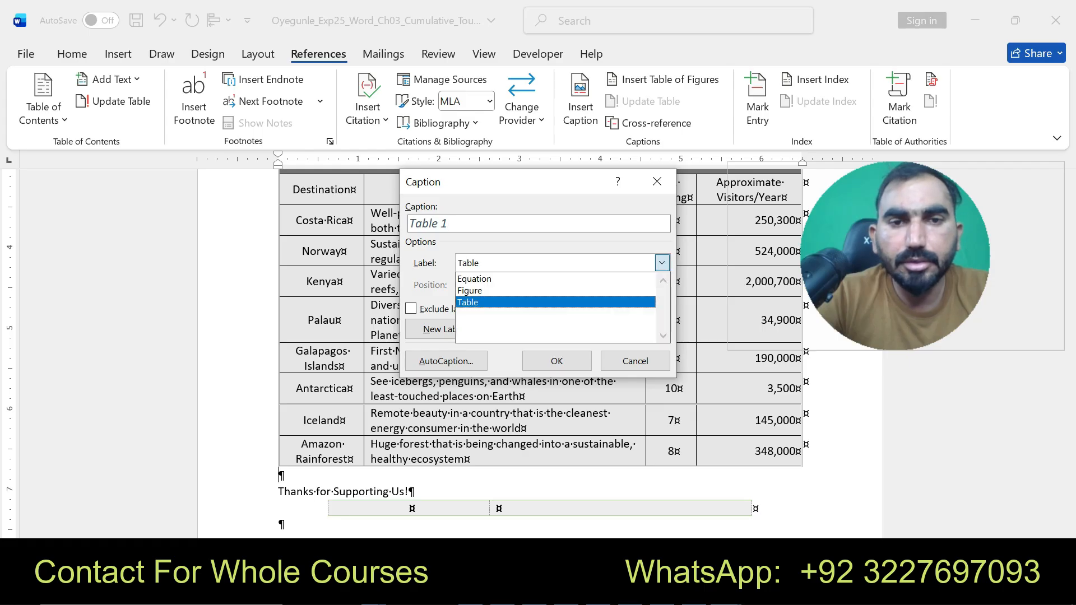
{"action": "left_click", "coordinate": [555, 302]}
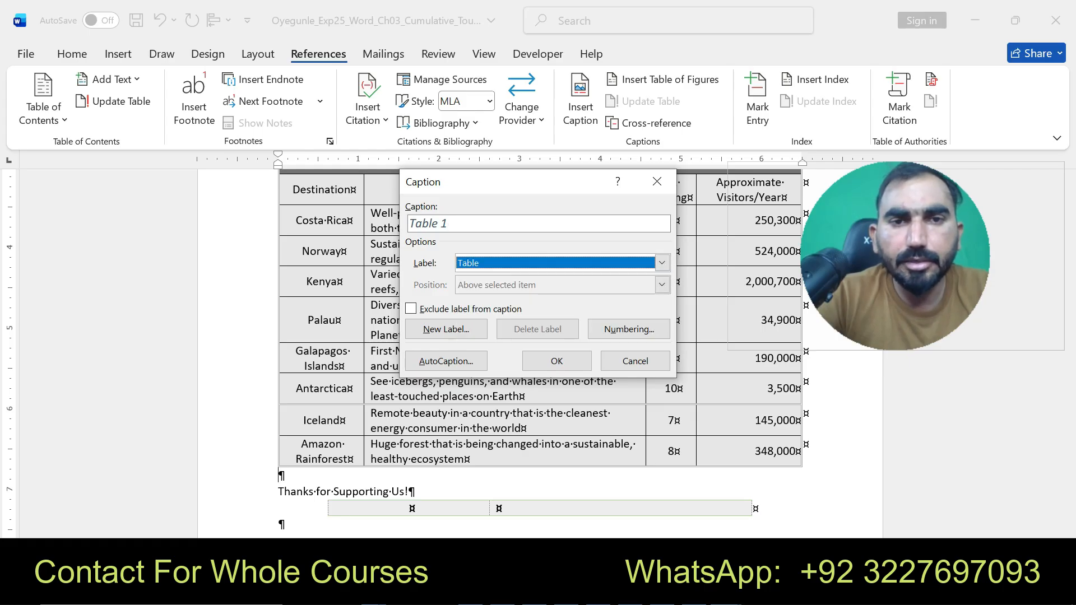
{"action": "left_click", "coordinate": [450, 224]}
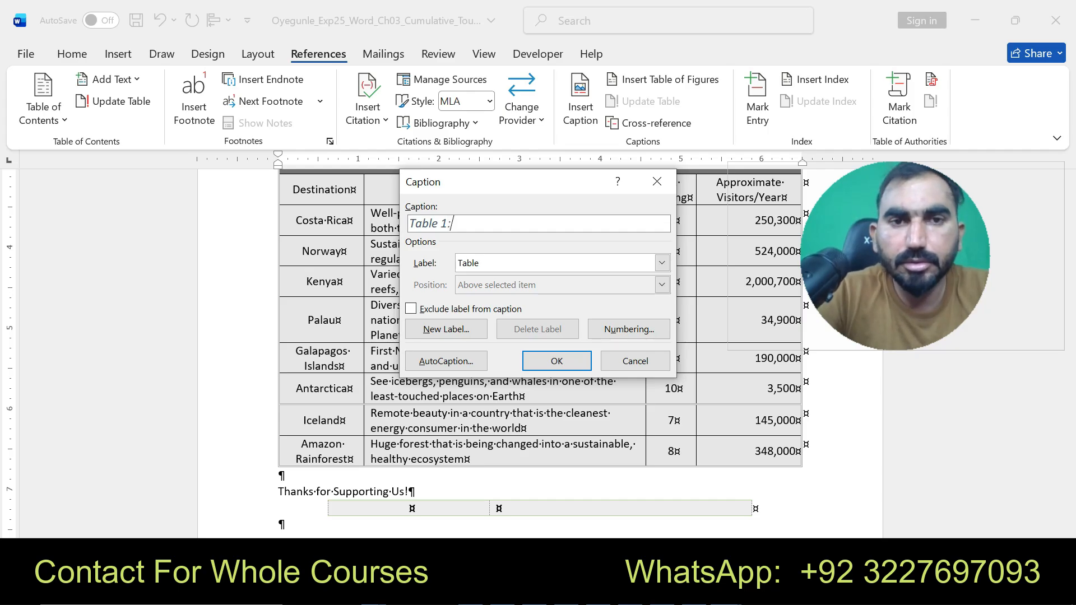
{"action": "key", "text": "ctrl+v"}
{"action": "left_click_drag", "start_coordinate": [583, 224], "coordinate": [450, 223]}
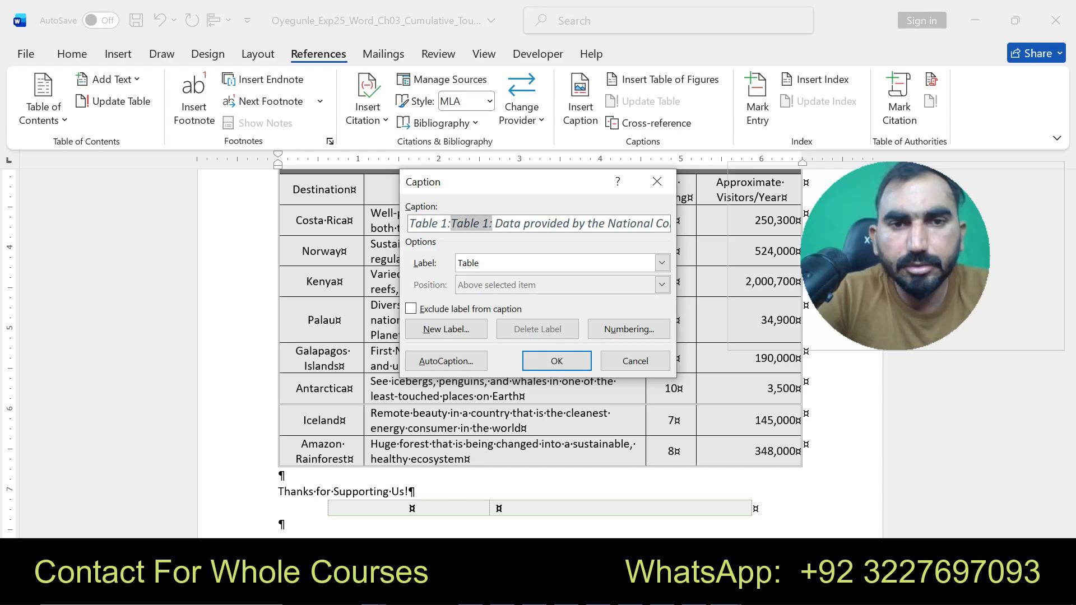
{"action": "key", "text": "Delete"}
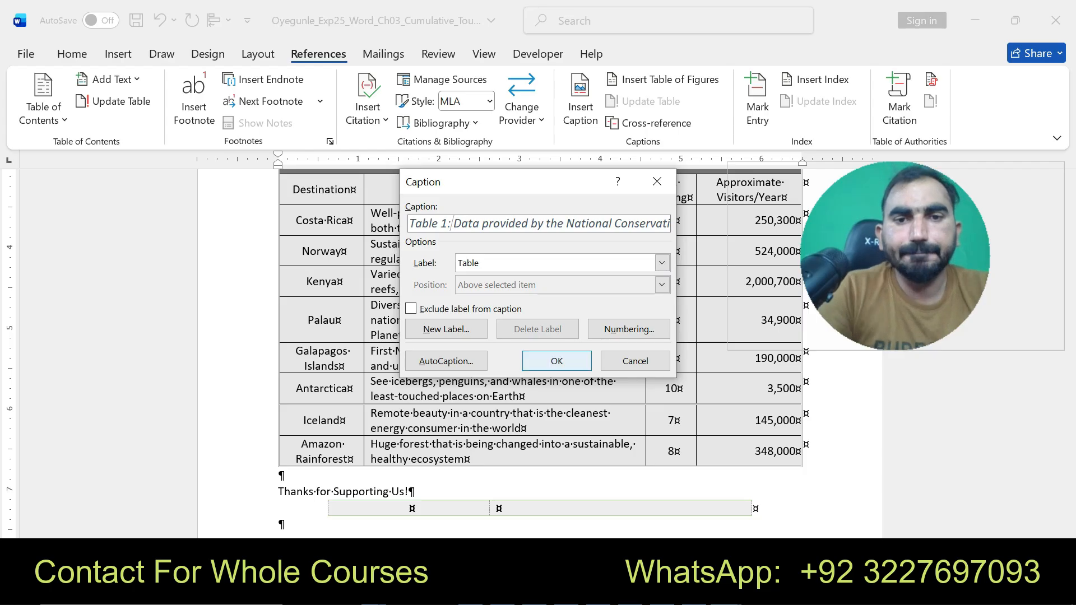
{"action": "key", "text": "Return"}
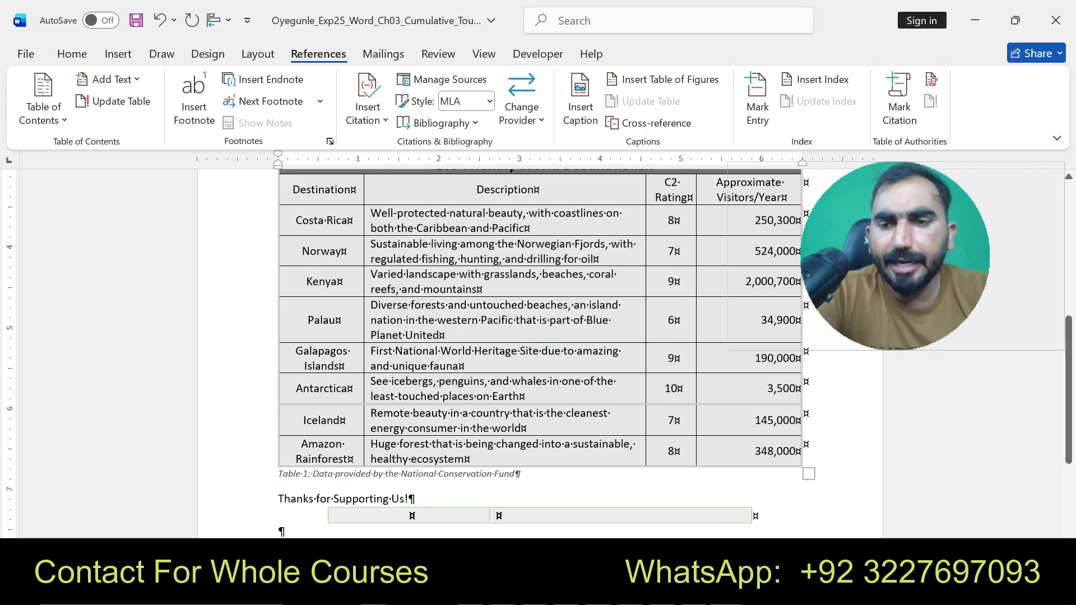
- In the instructions document, undo the last change and highlight instruction 11's text in yellow
{"action": "left_click", "coordinate": [721, 521]}
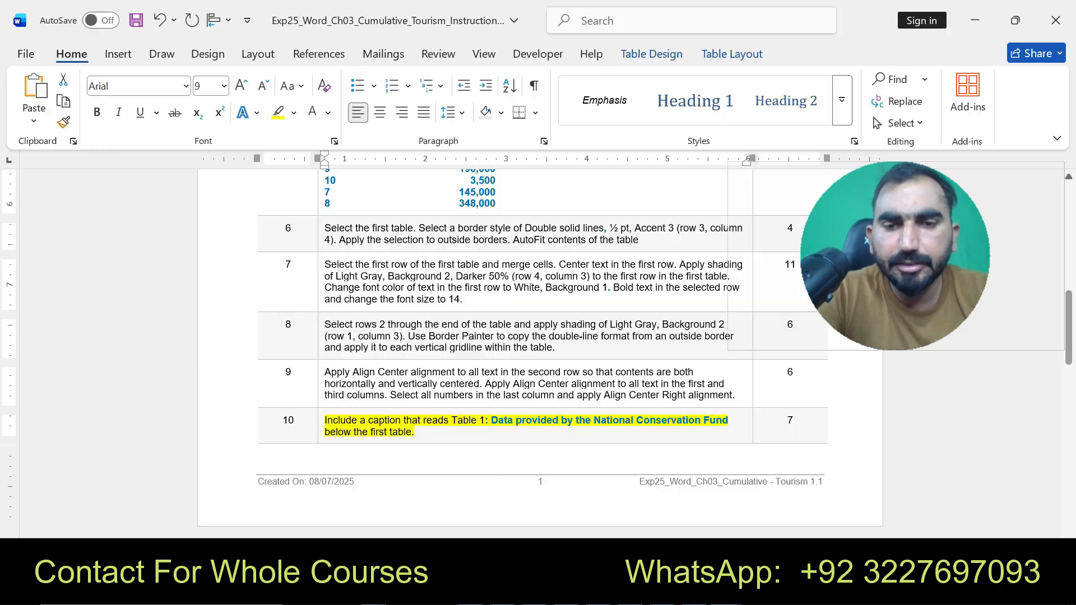
{"action": "key", "text": "ctrl+z"}
{"action": "left_click_drag", "start_coordinate": [1069, 326], "coordinate": [1069, 385]}
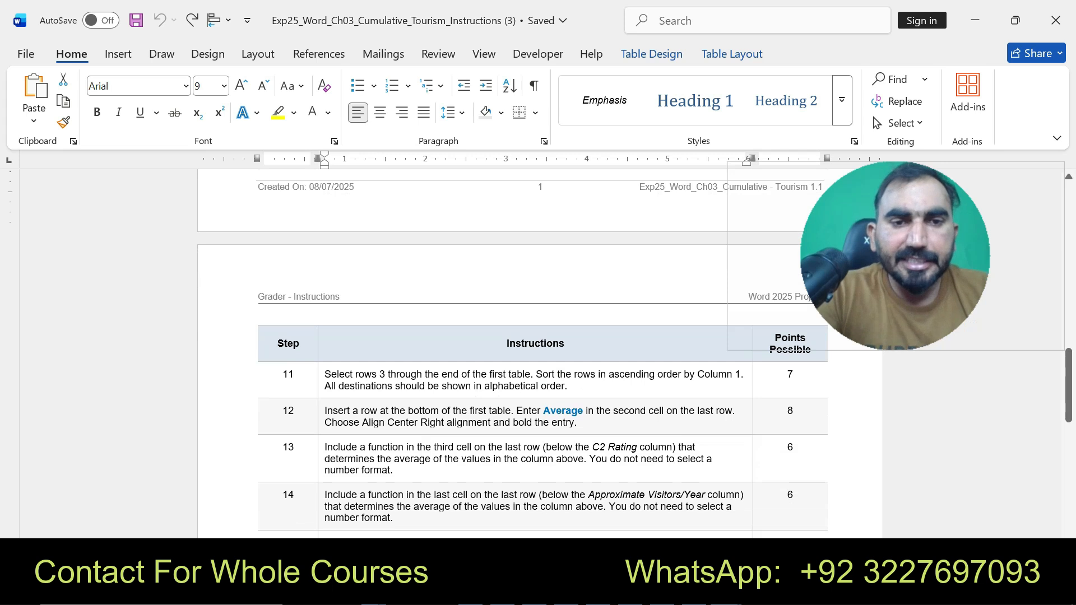
{"action": "left_click_drag", "start_coordinate": [325, 374], "coordinate": [567, 386]}
{"action": "left_click", "coordinate": [699, 358]}
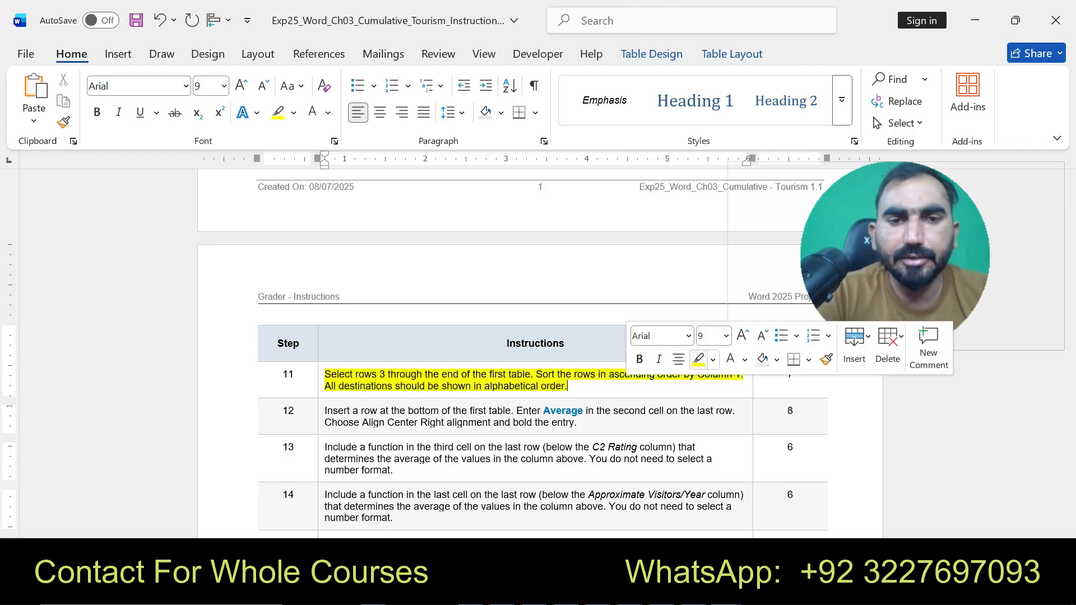
{"action": "left_click_drag", "start_coordinate": [325, 374], "coordinate": [567, 386]}
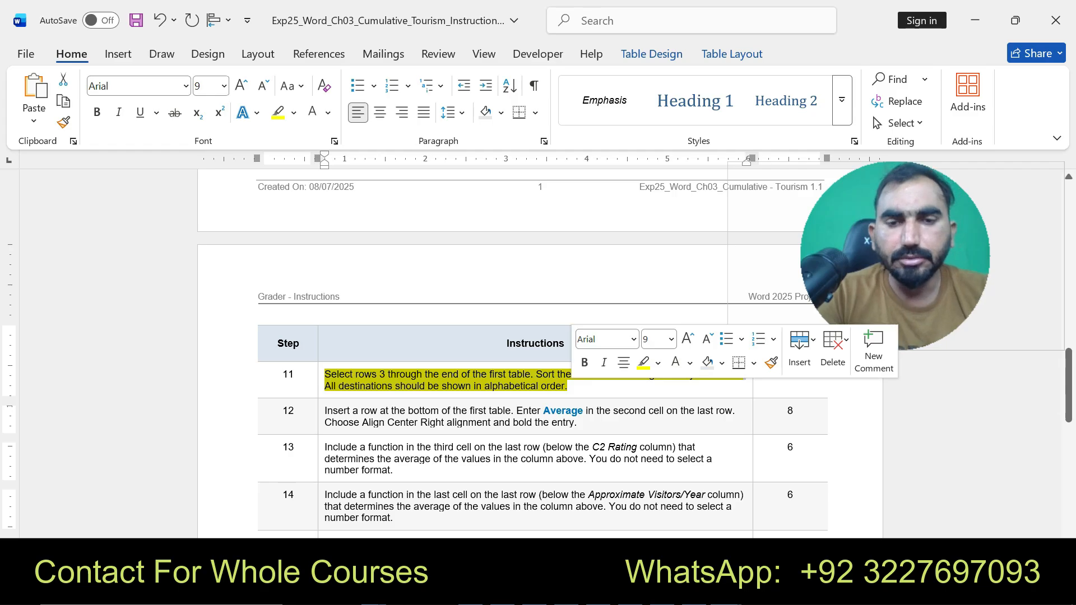
- Sort rows 3 through the end of the destinations table in ascending order by Column 1
{"action": "left_click", "coordinate": [726, 591]}
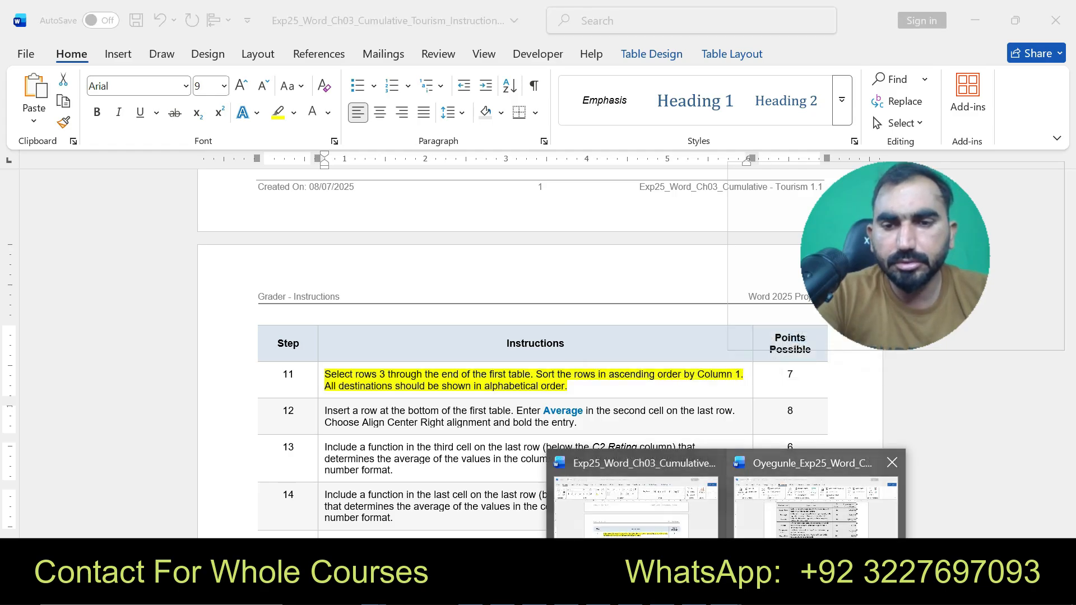
{"action": "left_click", "coordinate": [815, 505]}
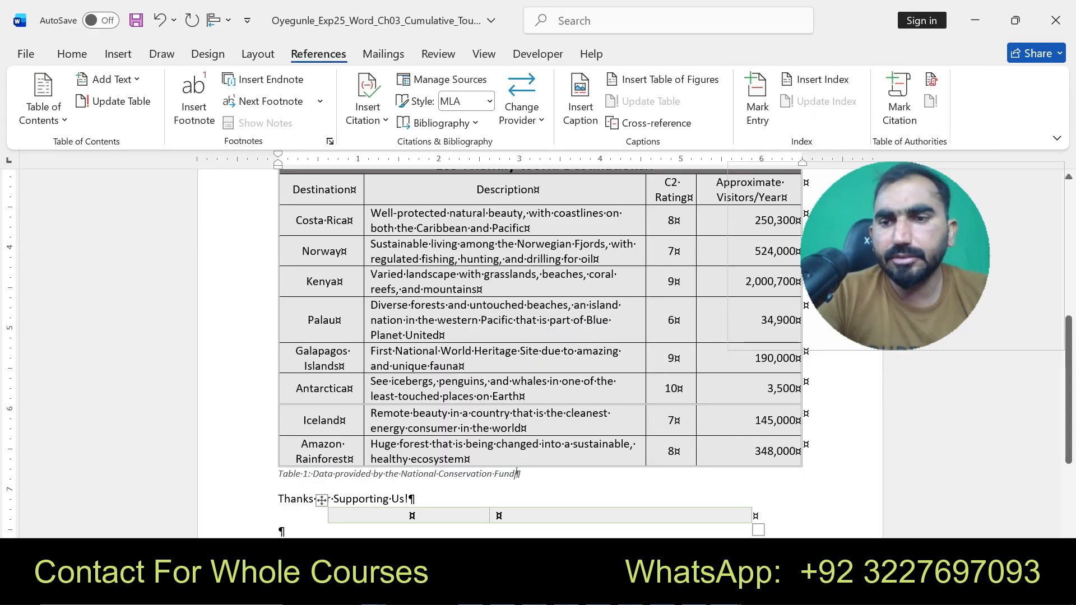
{"action": "scroll", "coordinate": [538, 336], "scroll_direction": "up", "scroll_amount": 3}
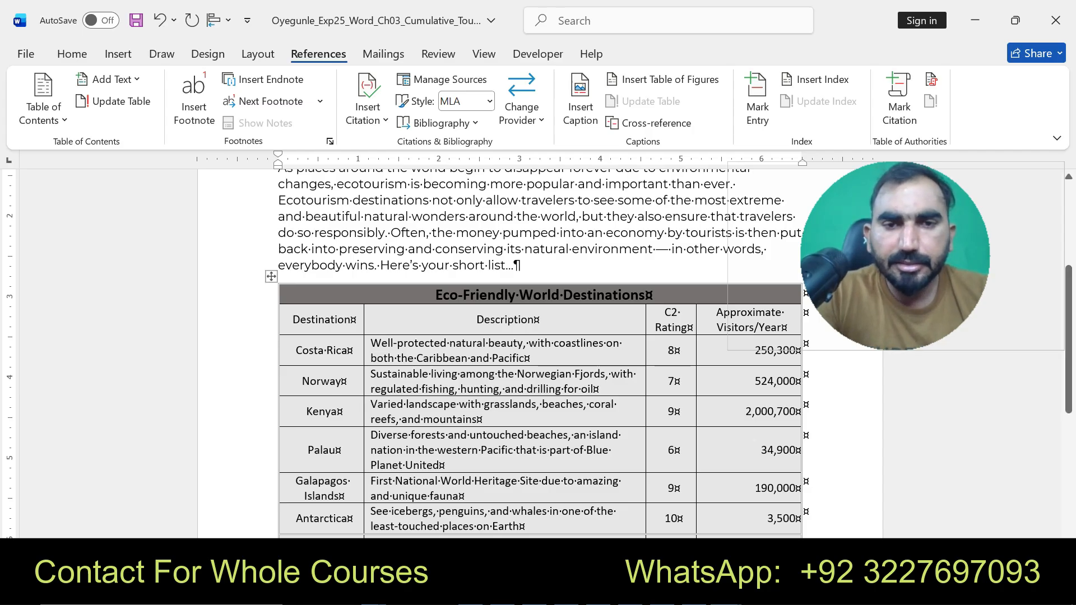
{"action": "left_click_drag", "start_coordinate": [303, 350], "coordinate": [765, 489]}
{"action": "left_click", "coordinate": [725, 591]}
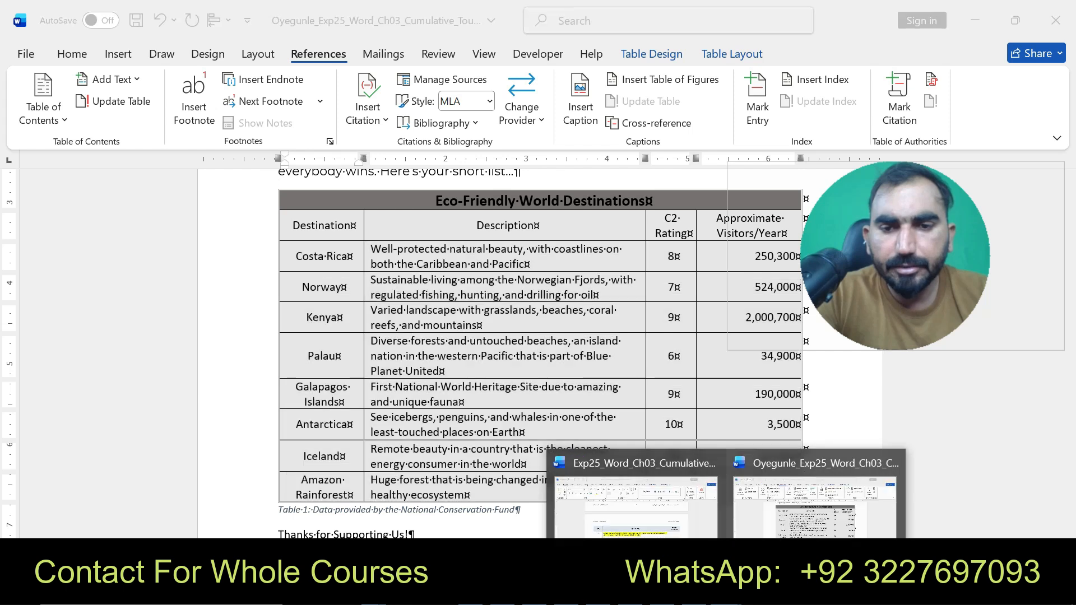
{"action": "left_click", "coordinate": [636, 555]}
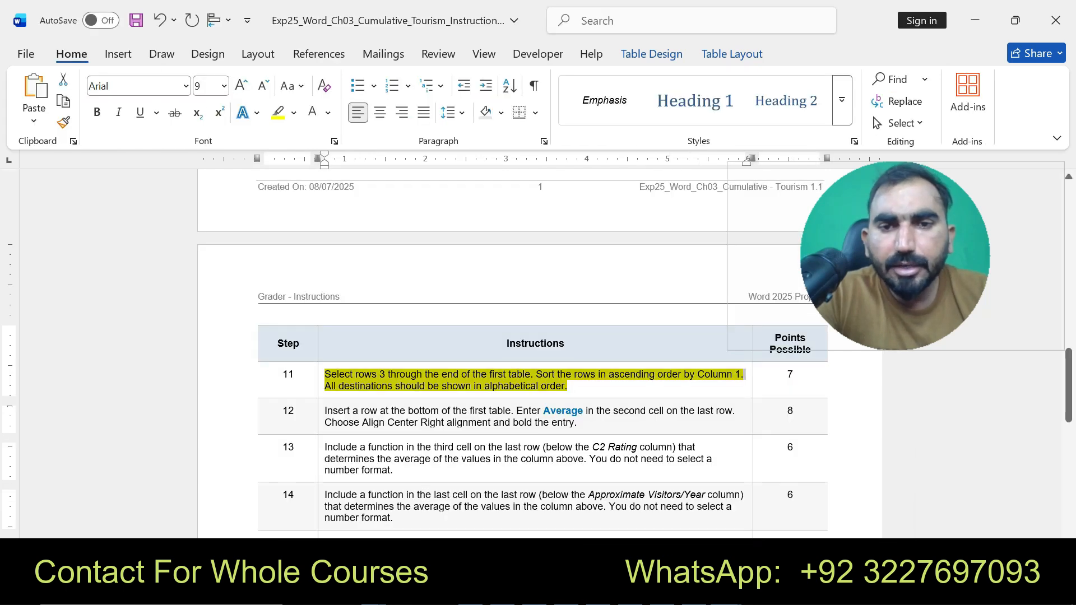
{"action": "left_click", "coordinate": [726, 591]}
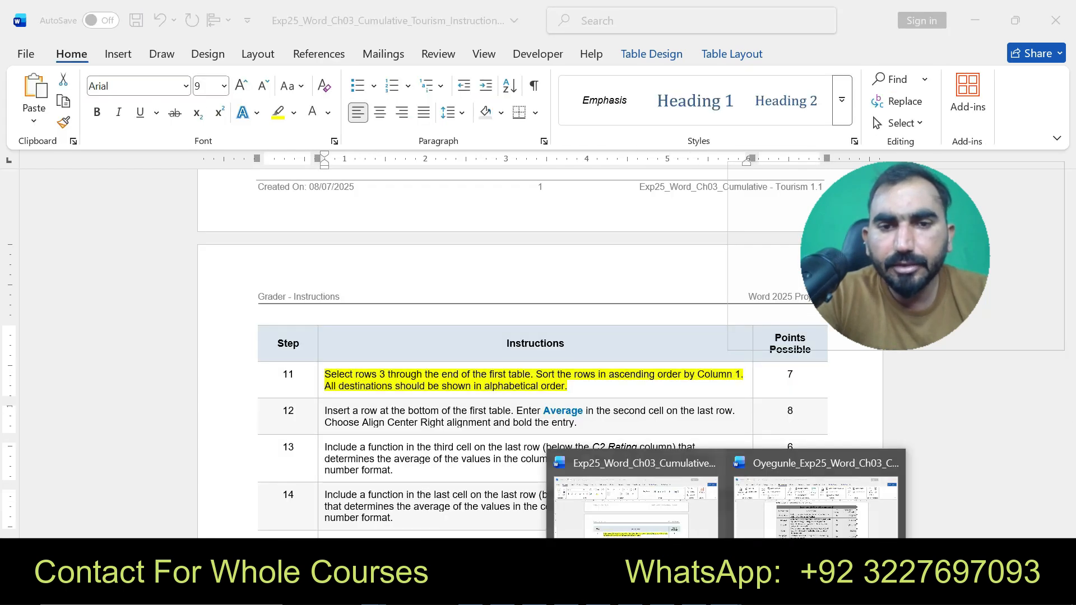
{"action": "left_click", "coordinate": [815, 533]}
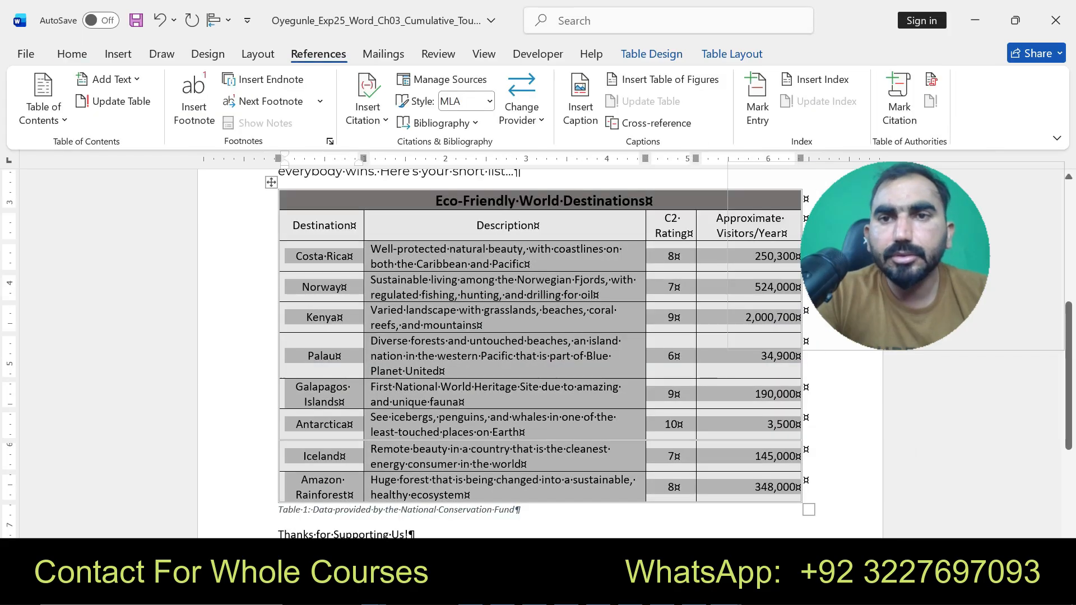
{"action": "left_click", "coordinate": [732, 54]}
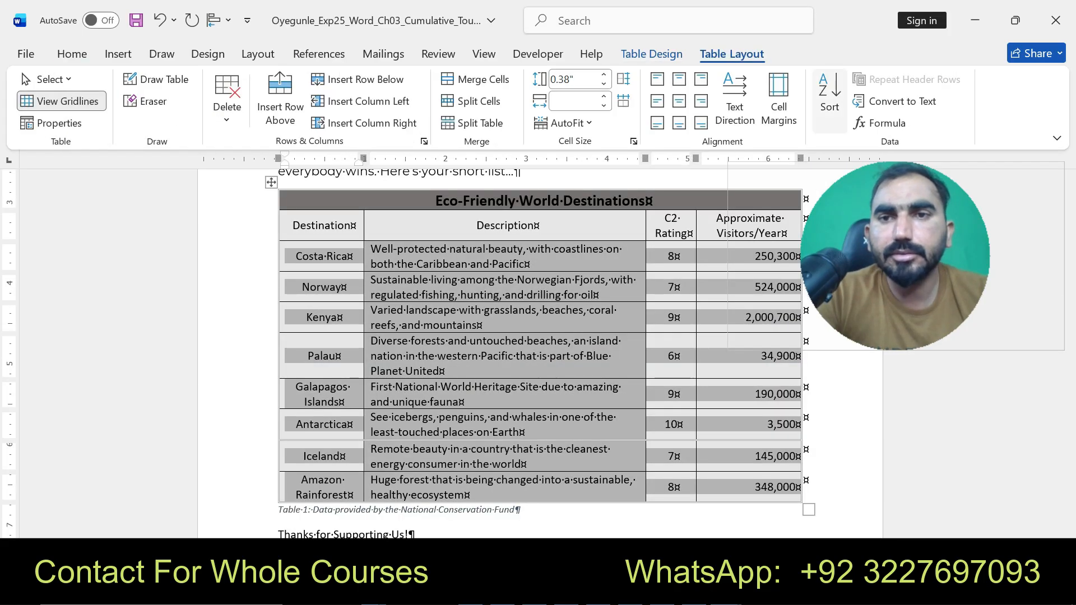
{"action": "left_click", "coordinate": [826, 89]}
{"action": "left_click", "coordinate": [450, 181]}
{"action": "left_click", "coordinate": [359, 197]}
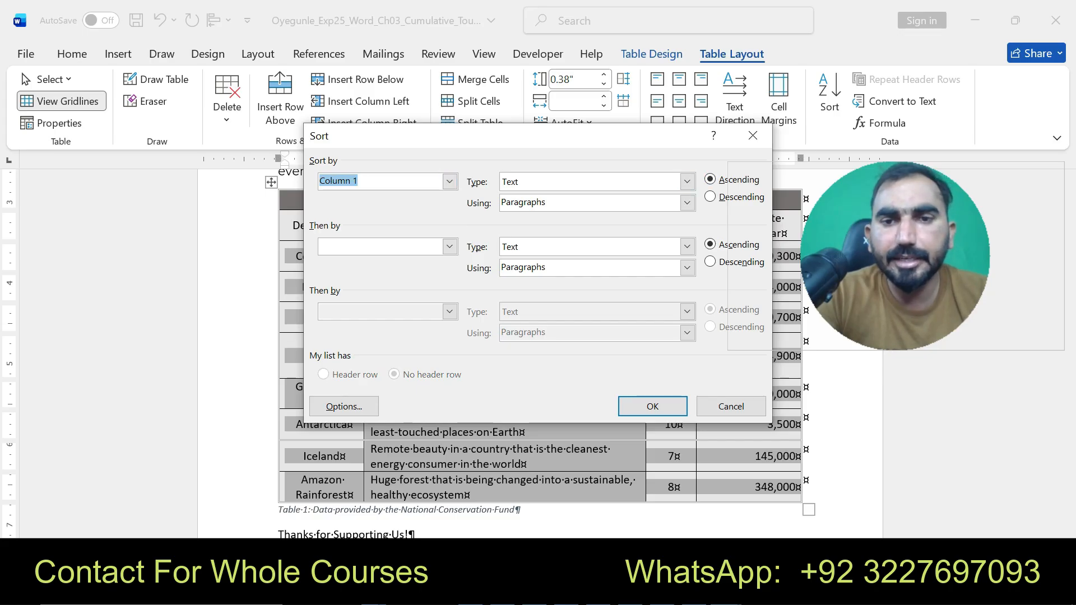
{"action": "key", "text": "Return"}
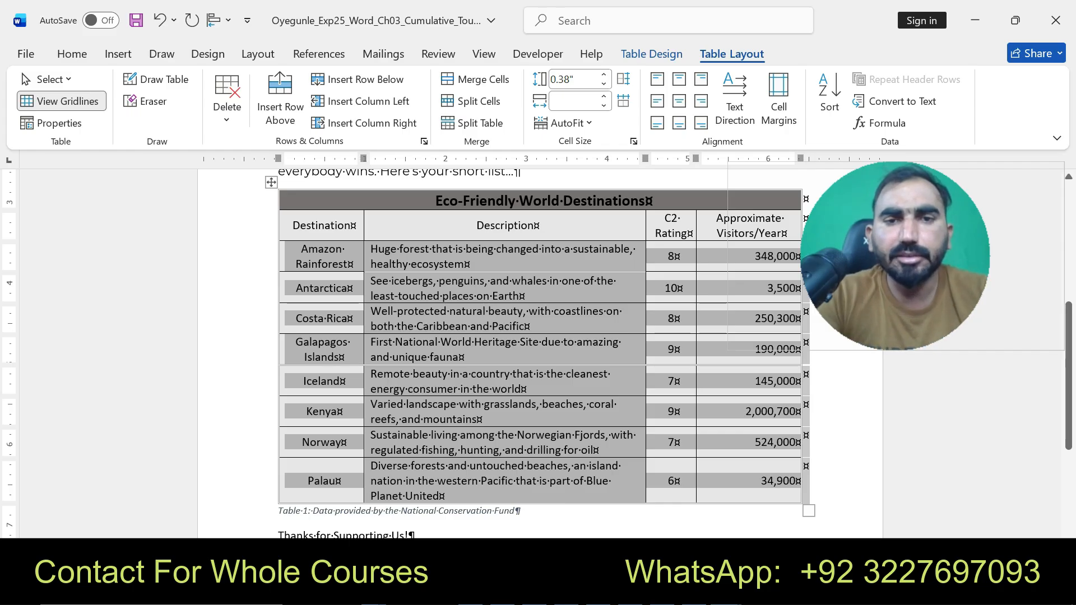
- In the instructions document, undo instruction 11's highlight and highlight instruction 12's text in yellow
{"action": "left_click", "coordinate": [727, 591]}
{"action": "left_click", "coordinate": [637, 524]}
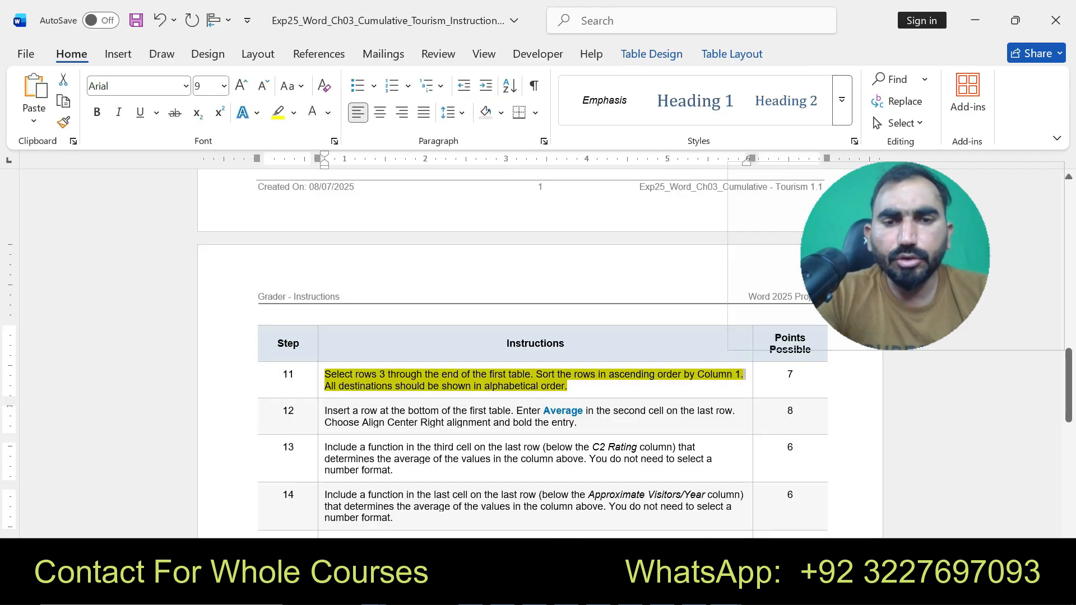
{"action": "key", "text": "ctrl+z"}
{"action": "left_click_drag", "start_coordinate": [325, 411], "coordinate": [576, 422]}
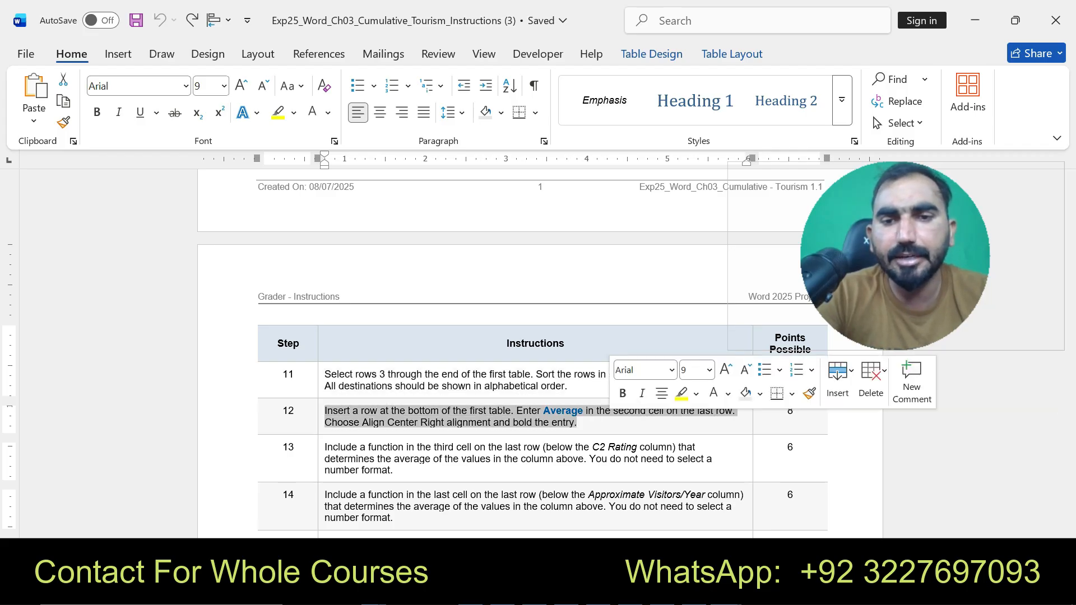
{"action": "left_click", "coordinate": [682, 394]}
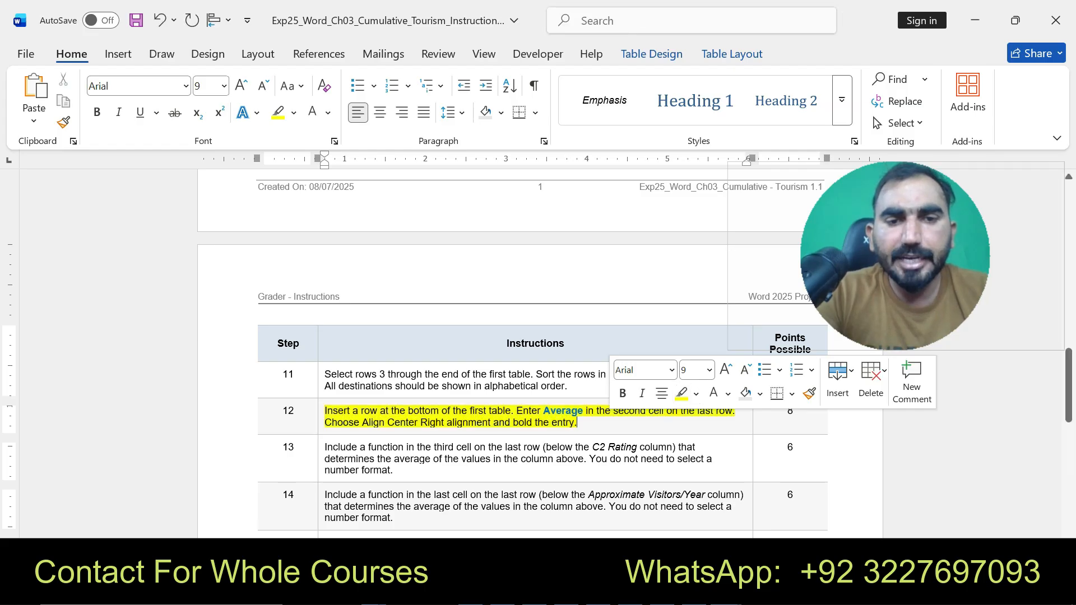
- Copy the word "Average" from instruction 12
{"action": "left_click_drag", "start_coordinate": [325, 411], "coordinate": [576, 423]}
{"action": "left_click", "coordinate": [550, 410]}
{"action": "double_click", "coordinate": [550, 411]}
{"action": "key", "text": "ctrl+c"}
- Back in the flyer, insert a new row below the destinations table's last row
{"action": "left_click", "coordinate": [723, 589]}
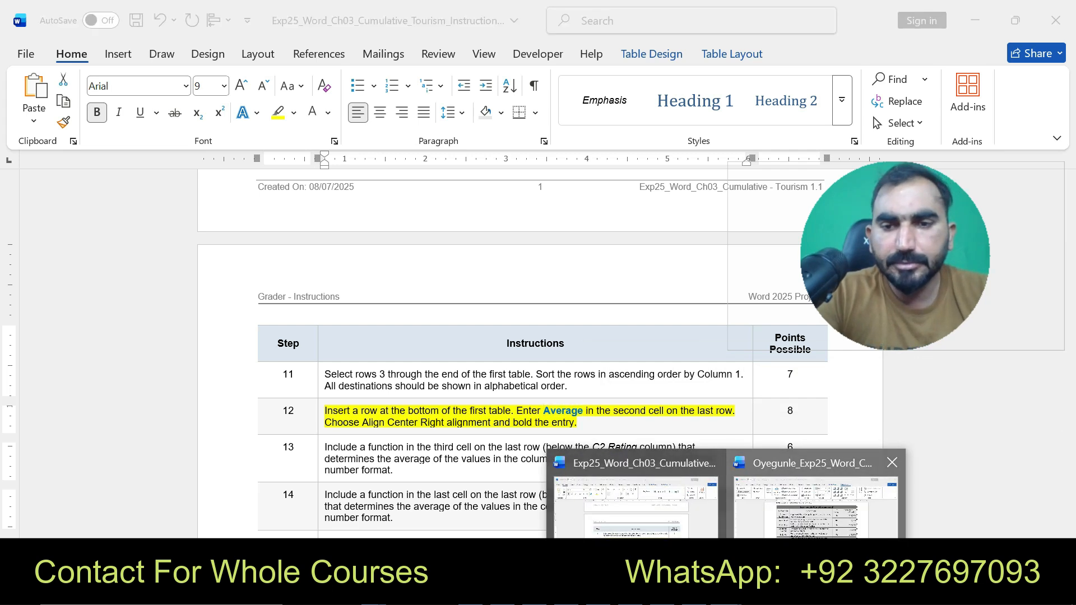
{"action": "left_click", "coordinate": [807, 493]}
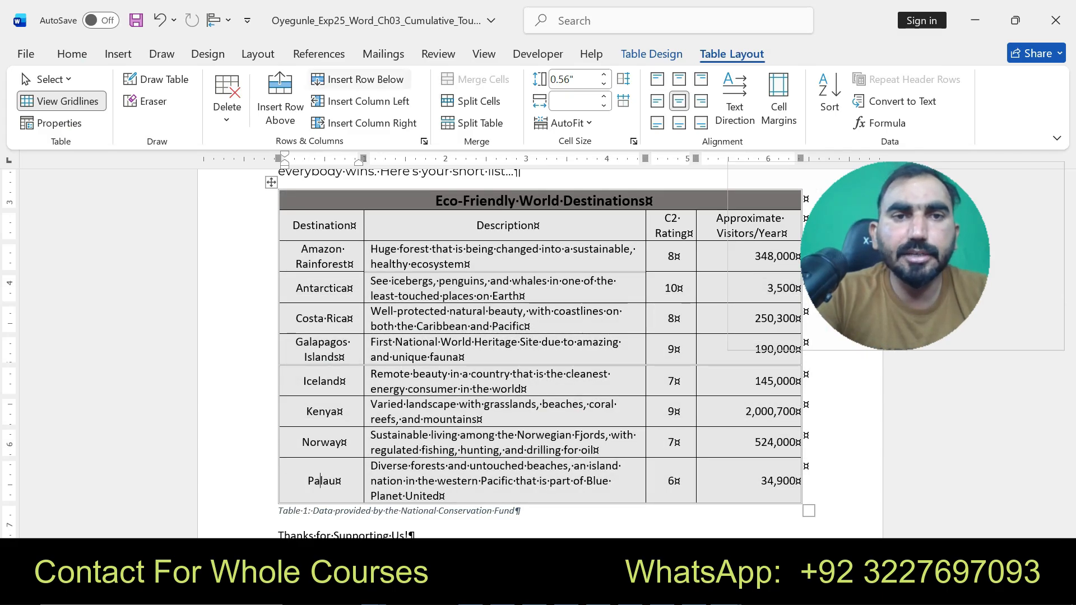
{"action": "left_click", "coordinate": [358, 79]}
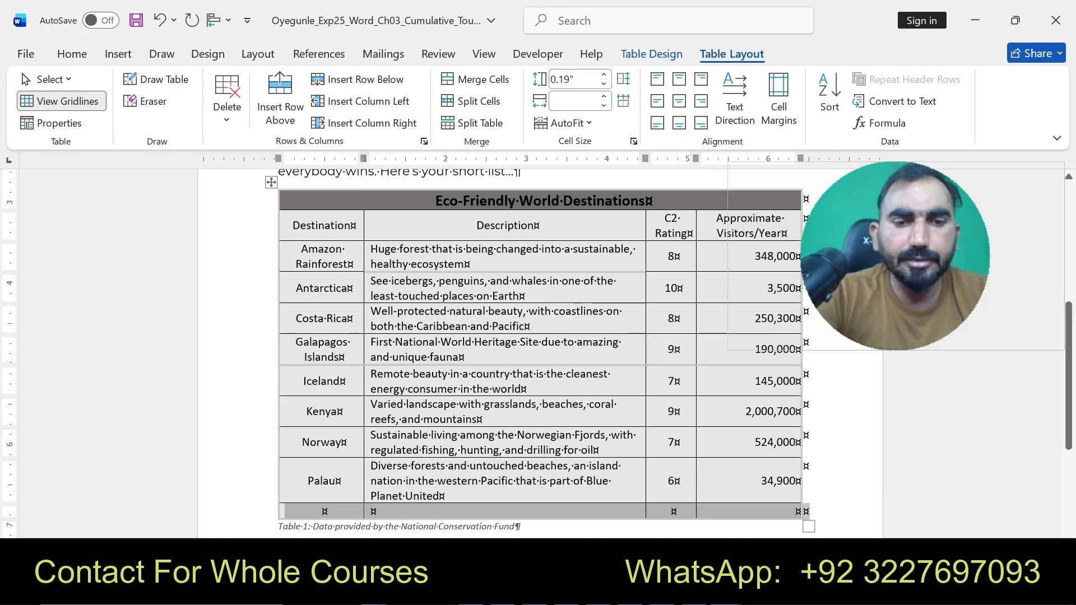
- Paste "Average" as text only into the second cell of the new last row
{"action": "left_click", "coordinate": [373, 511]}
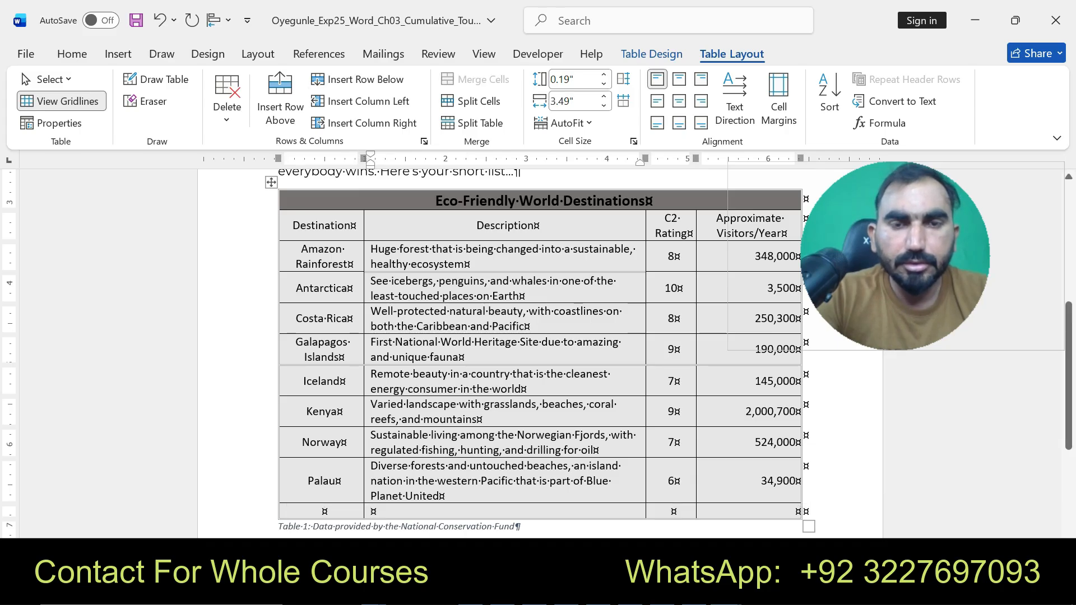
{"action": "key", "text": "ctrl+v"}
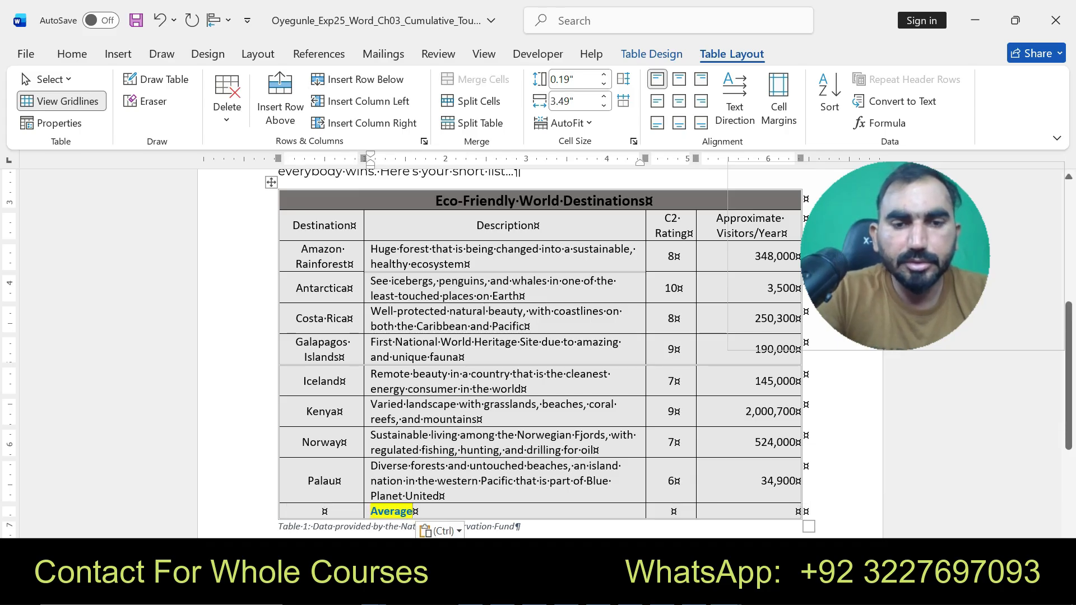
{"action": "left_click", "coordinate": [440, 531]}
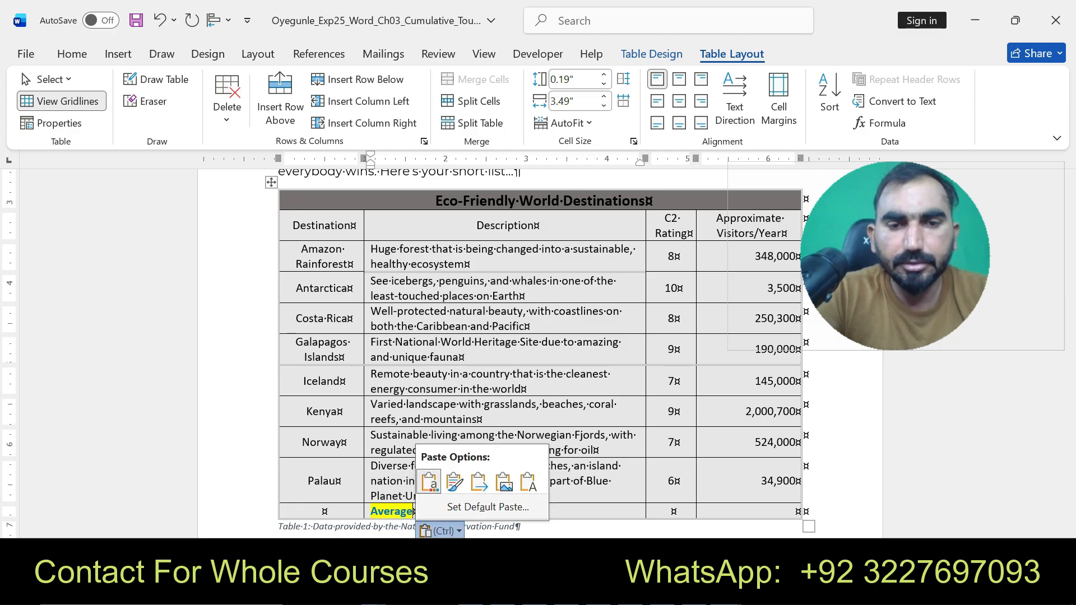
{"action": "left_click", "coordinate": [529, 482]}
- Apply Align Center Right to the Average cell in the last row
{"action": "left_click", "coordinate": [726, 592]}
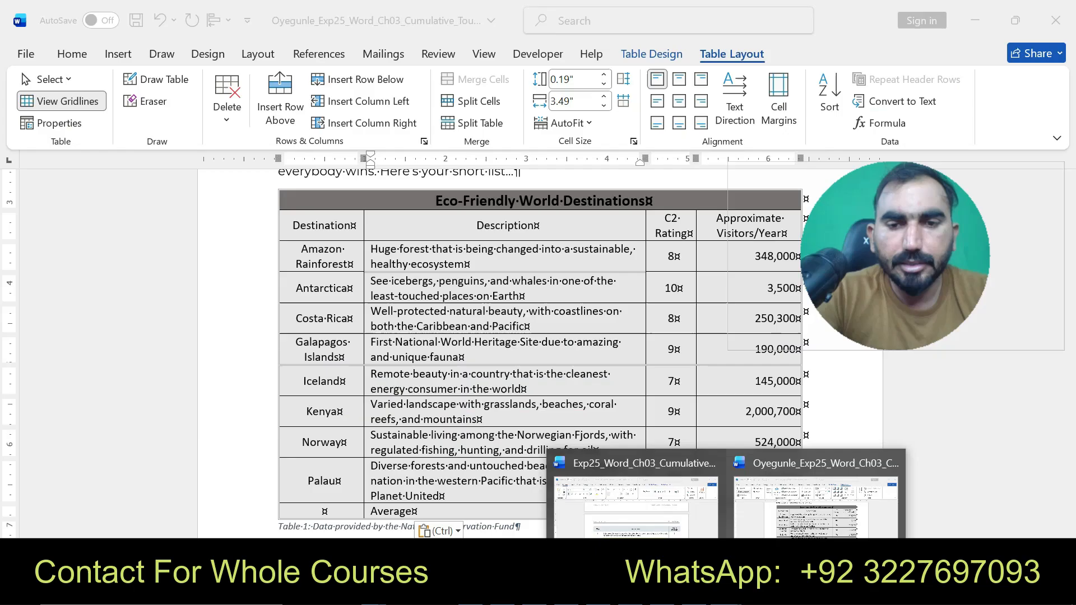
{"action": "mouse_move", "coordinate": [661, 552]}
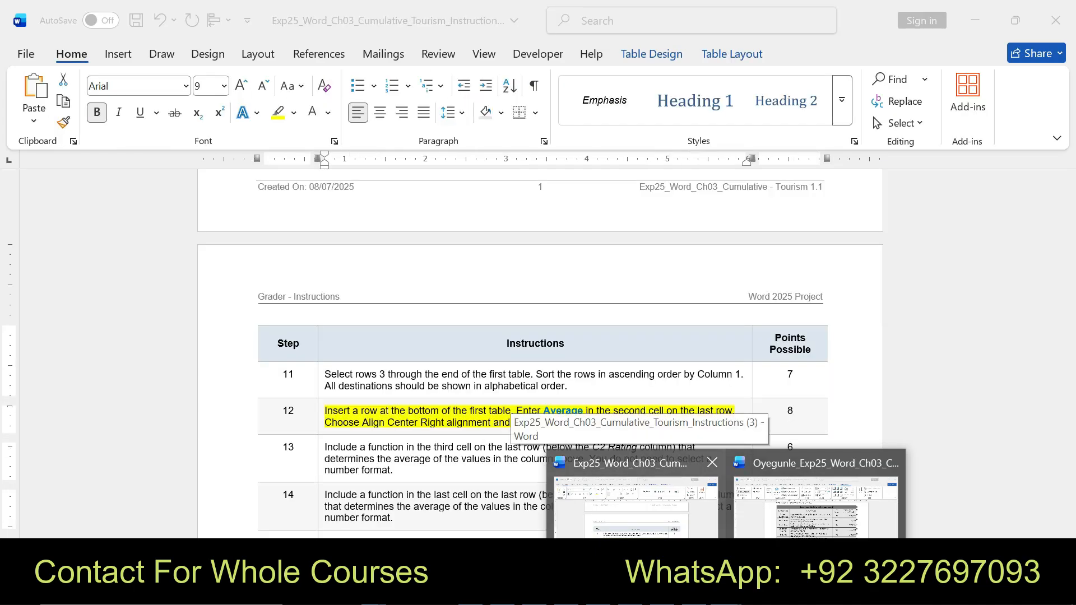
{"action": "left_click", "coordinate": [815, 499]}
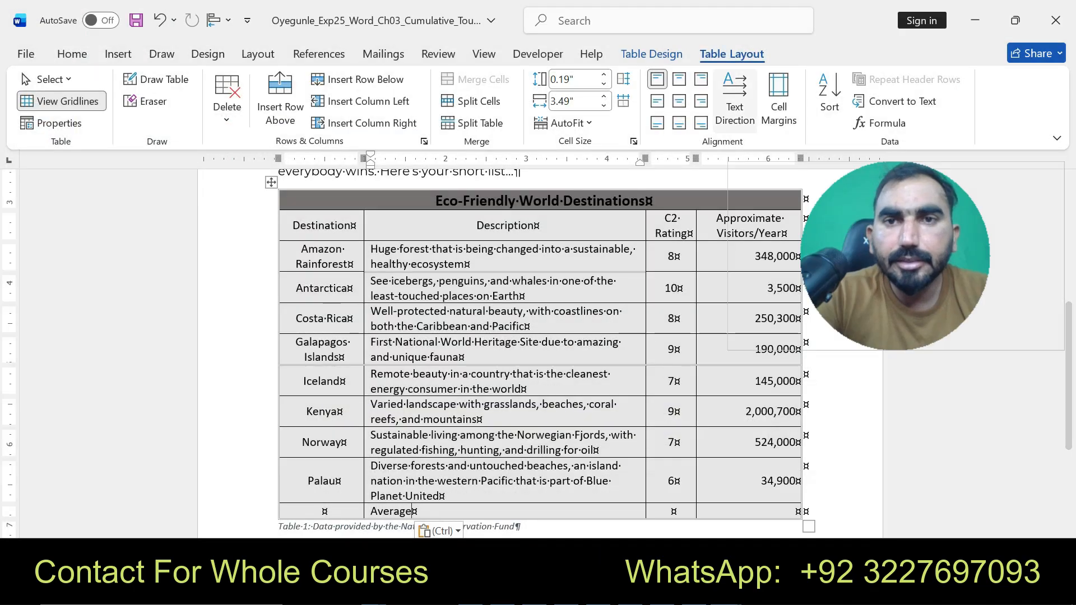
{"action": "left_click", "coordinate": [678, 101]}
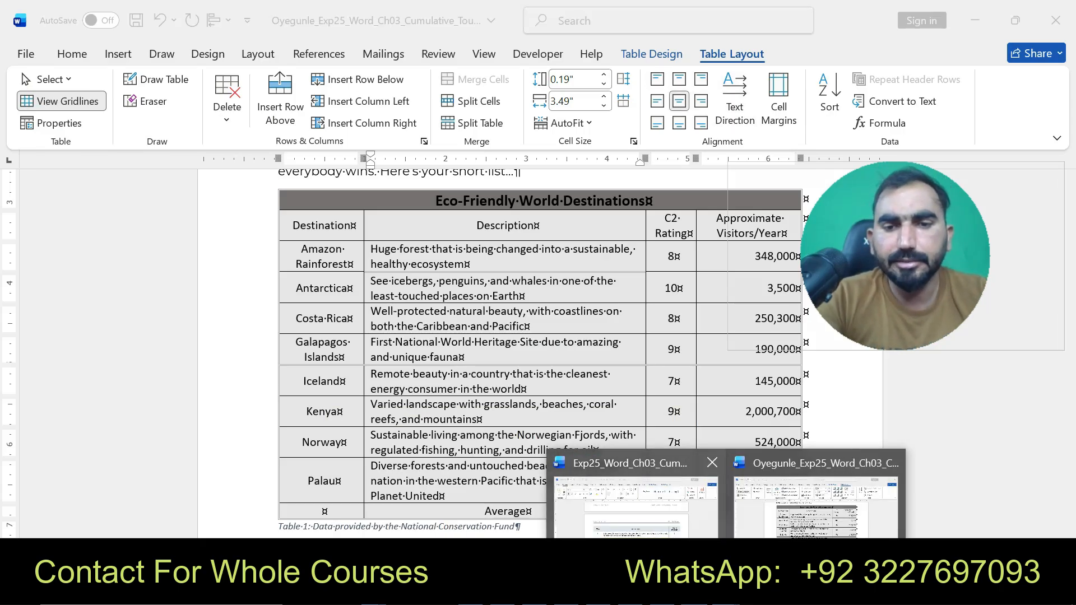
- In the instructions document, highlight instruction 13's text in yellow
{"action": "left_click", "coordinate": [628, 504]}
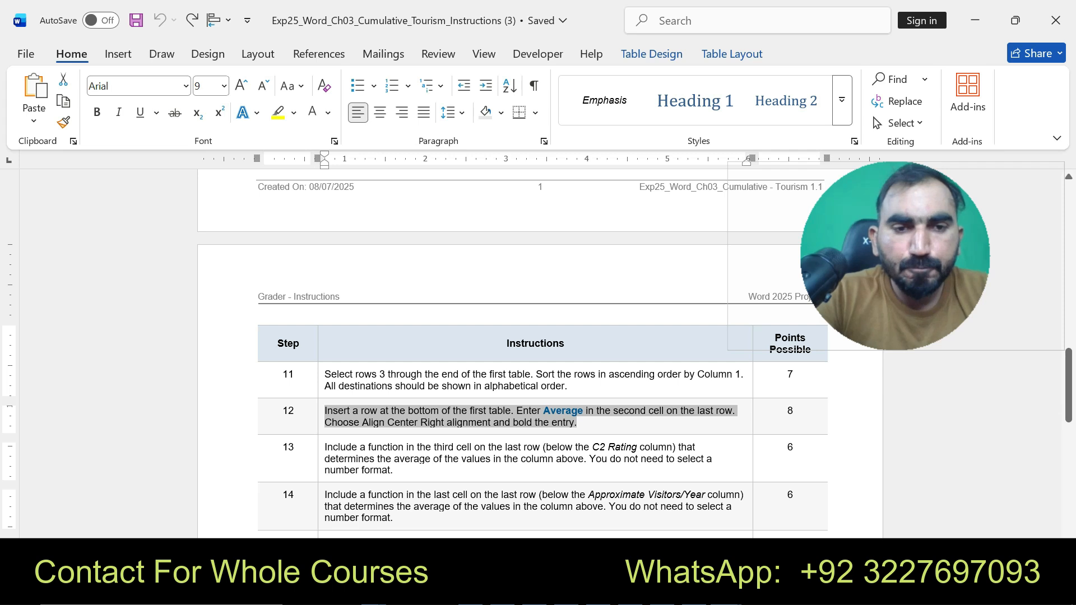
{"action": "left_click_drag", "start_coordinate": [325, 447], "coordinate": [394, 471]}
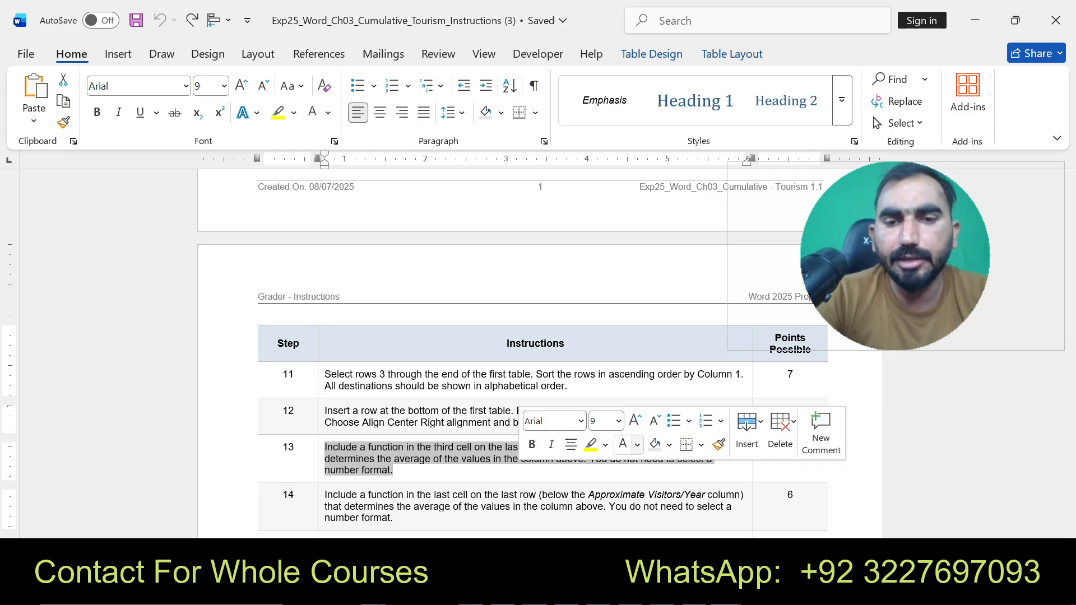
{"action": "left_click", "coordinate": [591, 445]}
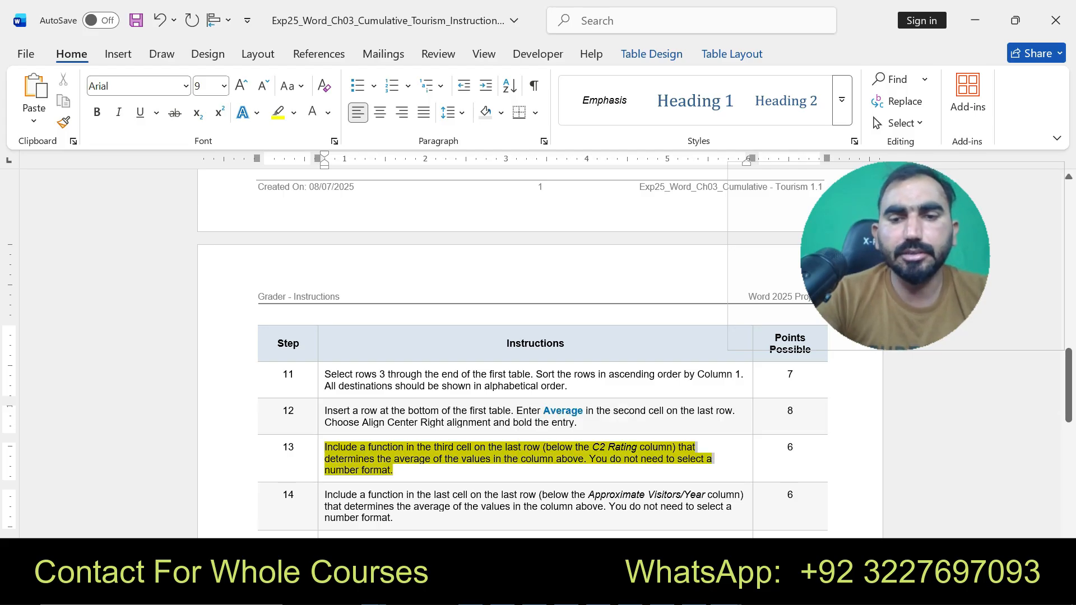
- Back in the flyer, insert an =AVERAGE(ABOVE) formula in the third cell of the last row, below the C2 Rating column
{"action": "left_click", "coordinate": [816, 507]}
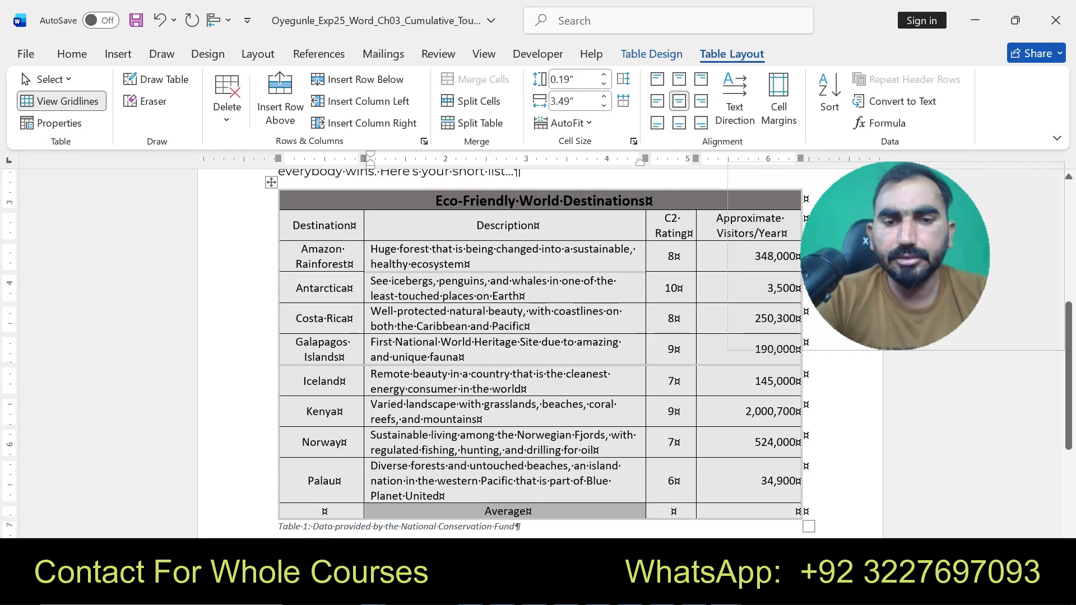
{"action": "left_click", "coordinate": [672, 512]}
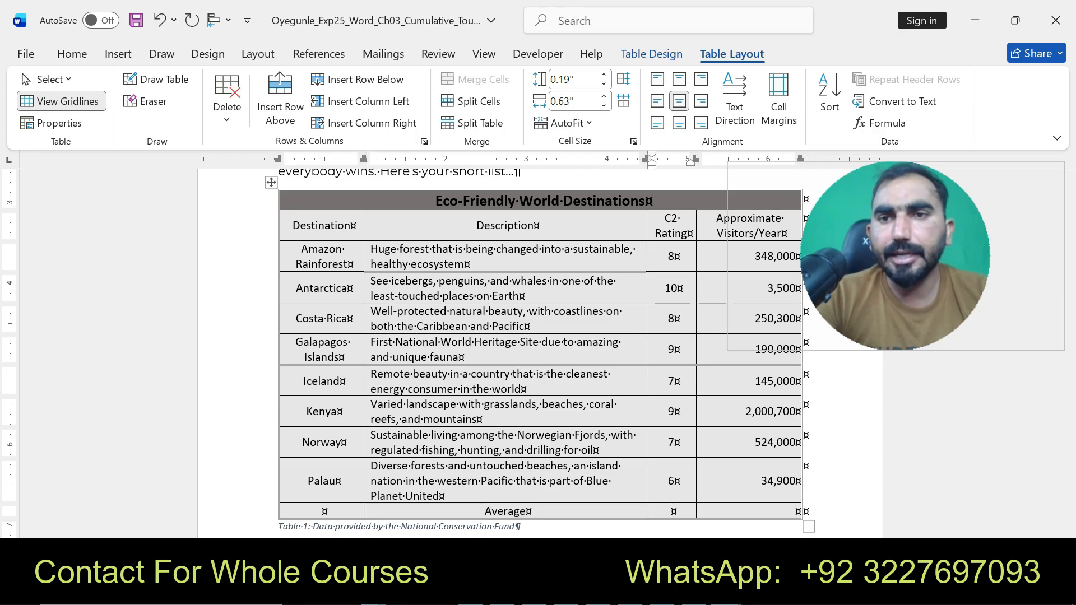
{"action": "left_click", "coordinate": [880, 123]}
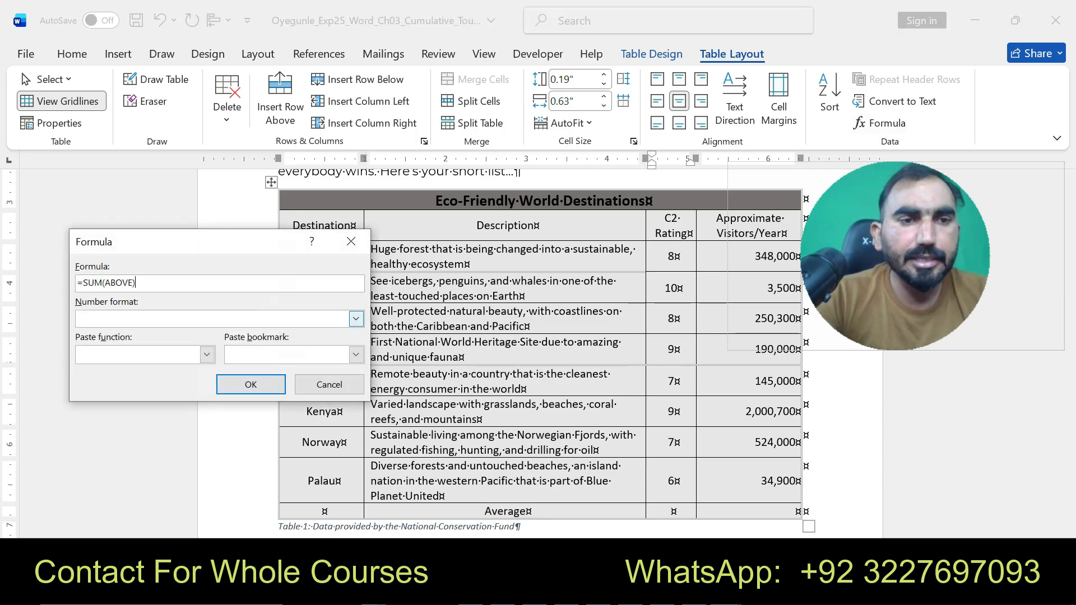
{"action": "left_click_drag", "start_coordinate": [103, 283], "coordinate": [94, 283]}
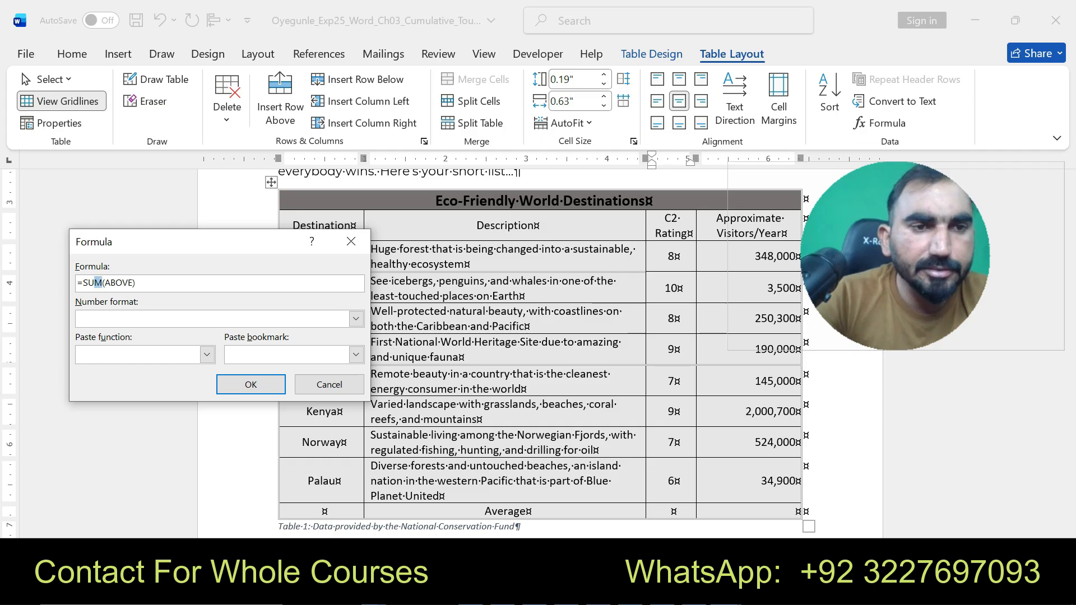
{"action": "type", "text": "Av"}
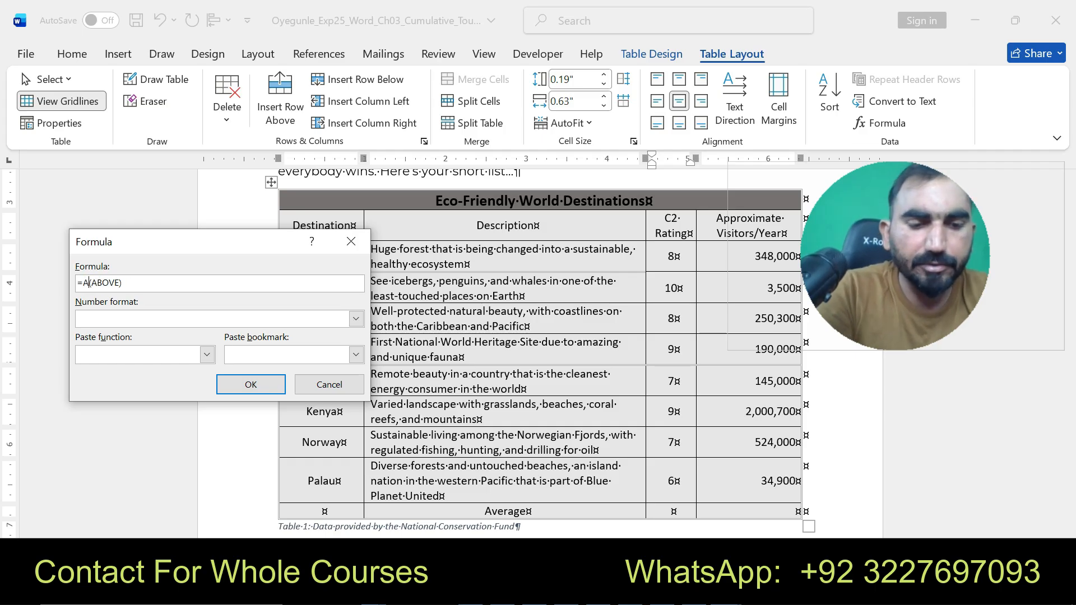
{"action": "key", "text": "BackSpace"}
{"action": "key", "text": "BackSpace"}
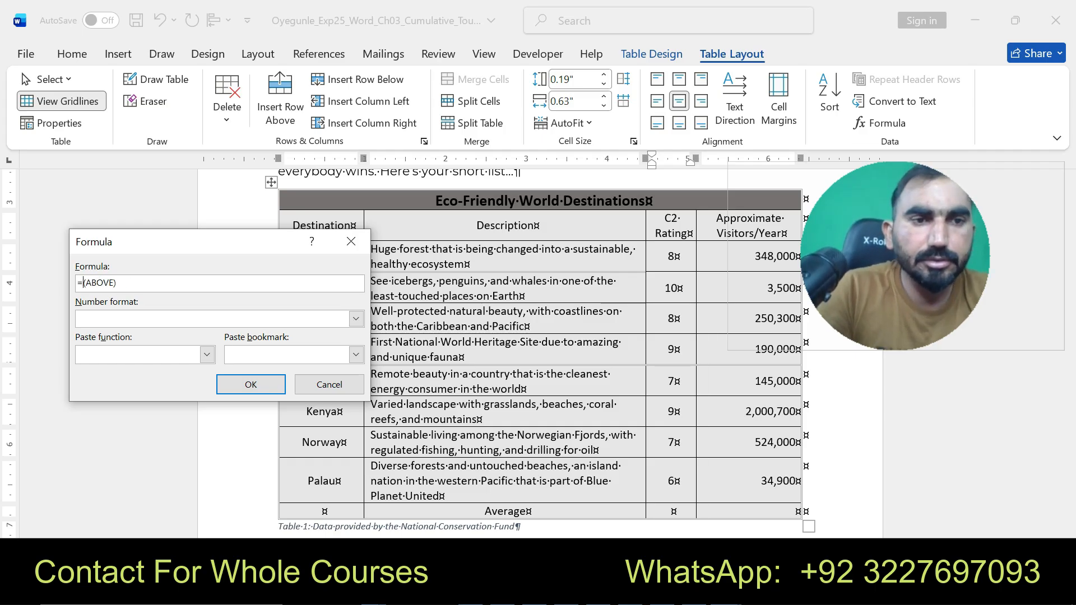
{"action": "left_click", "coordinate": [207, 354]}
{"action": "key", "text": "Down"}
{"action": "key", "text": "Down"}
{"action": "key", "text": "Return"}
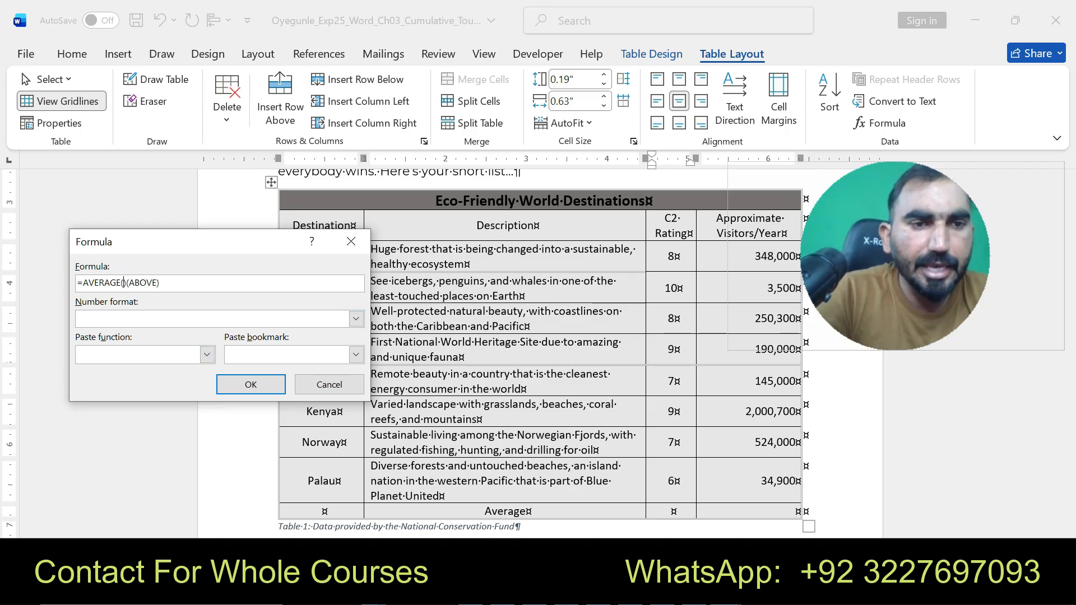
{"action": "key", "text": "BackSpace"}
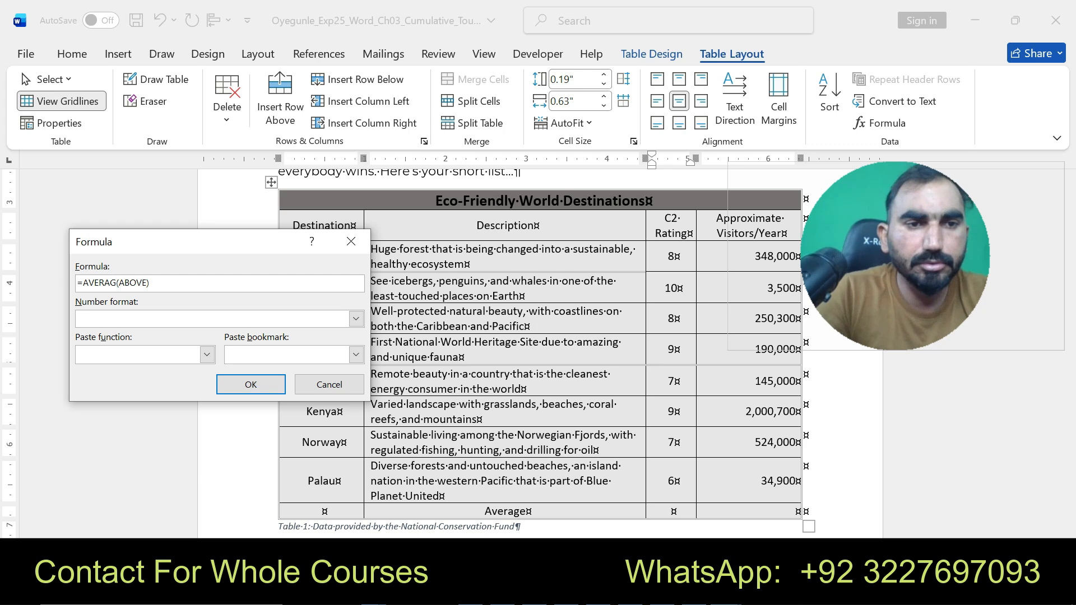
{"action": "type", "text": "E"}
{"action": "key", "text": "Tab"}
{"action": "key", "text": "Tab"}
{"action": "key", "text": "Tab"}
{"action": "key", "text": "Tab"}
{"action": "key", "text": "Return"}
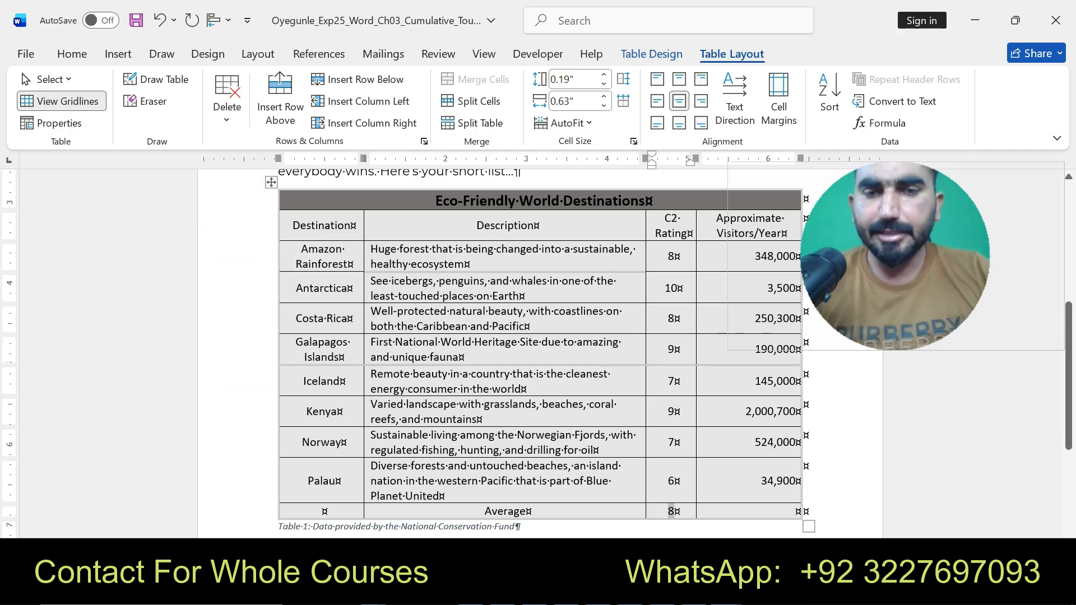
- In the instructions document, highlight instruction 14's text in yellow
{"action": "key", "text": "alt+Tab"}
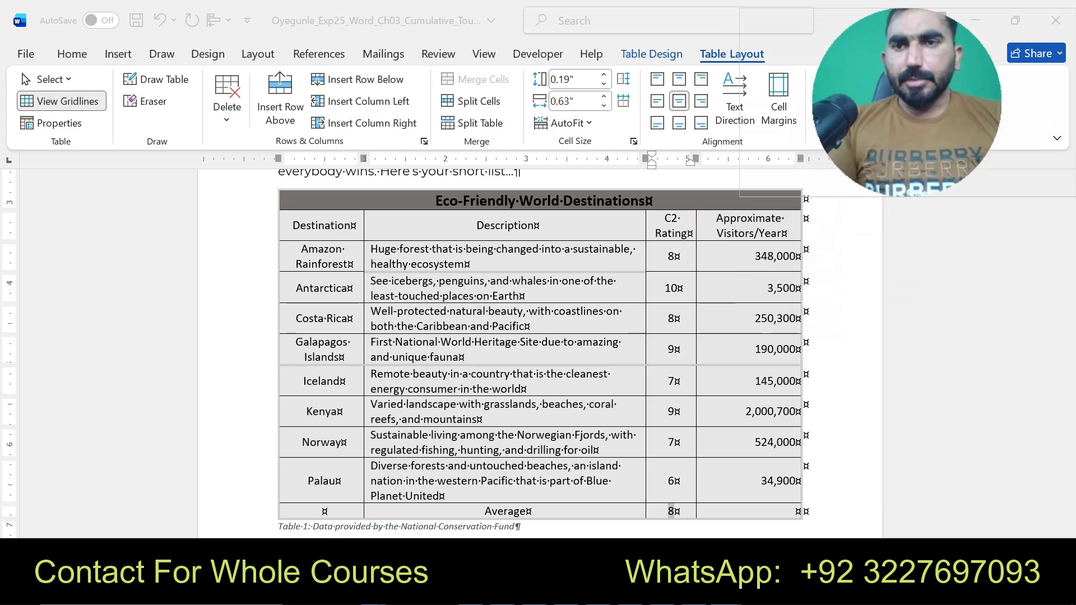
{"action": "mouse_move", "coordinate": [726, 592]}
{"action": "left_click", "coordinate": [637, 527]}
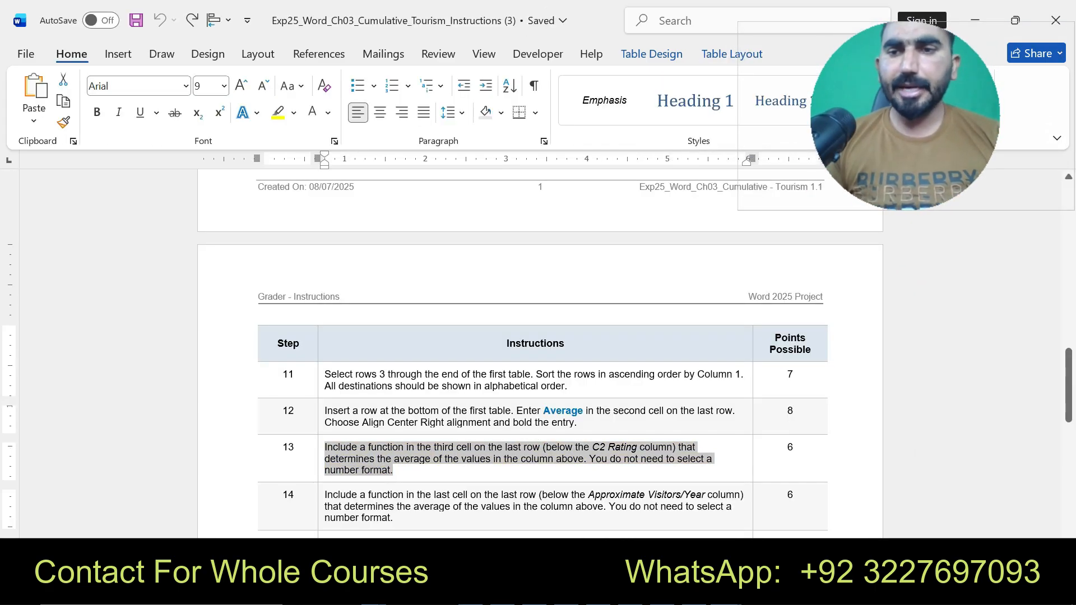
{"action": "scroll", "coordinate": [538, 353], "scroll_direction": "down", "scroll_amount": 3}
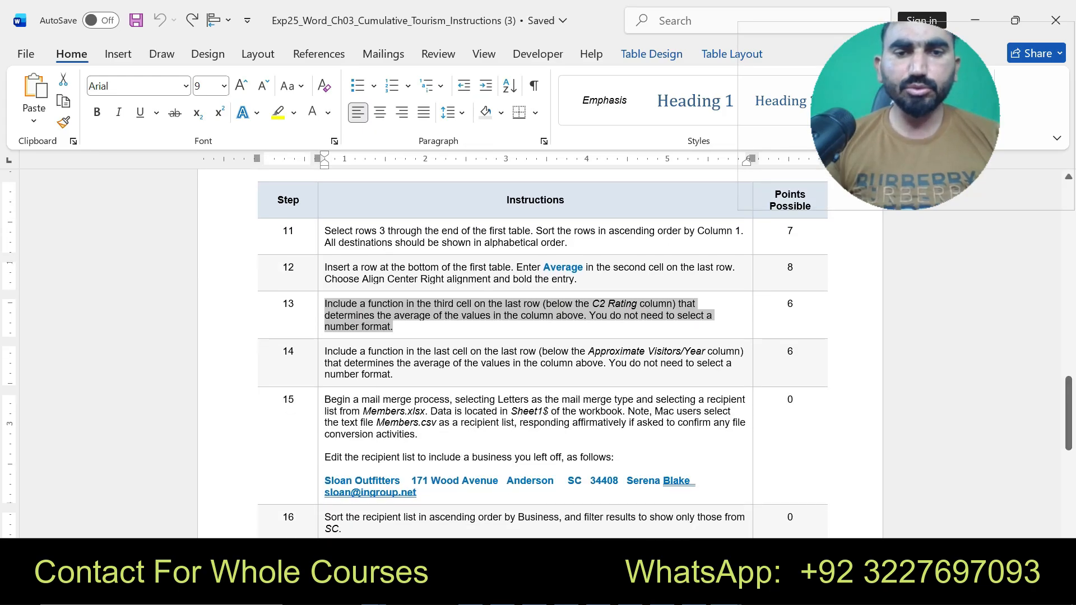
{"action": "left_click_drag", "start_coordinate": [325, 351], "coordinate": [394, 374]}
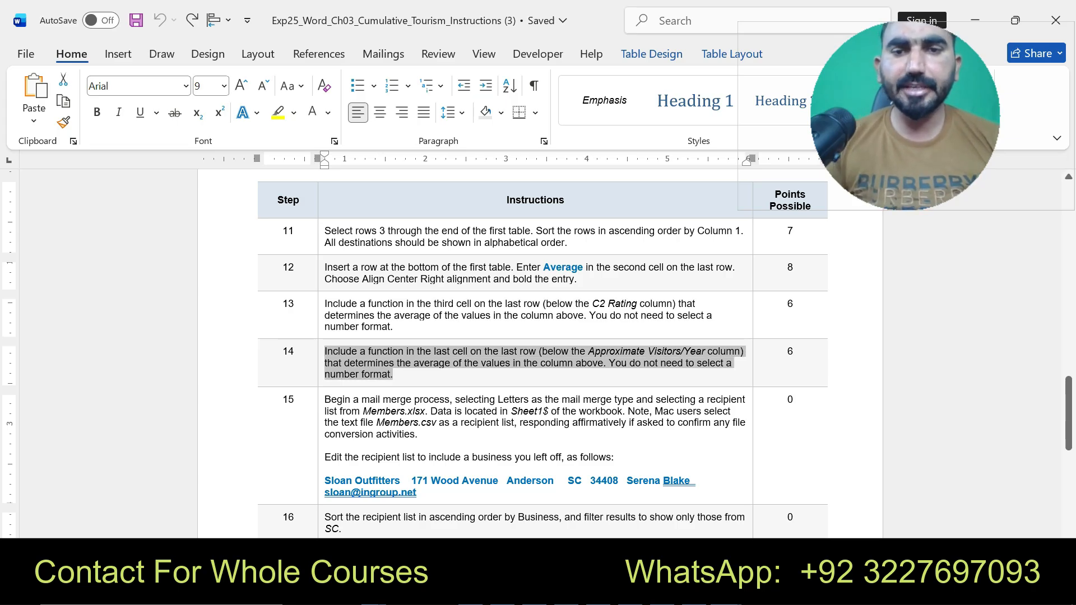
{"action": "left_click_drag", "start_coordinate": [394, 375], "coordinate": [393, 375]}
{"action": "left_click", "coordinate": [636, 350]}
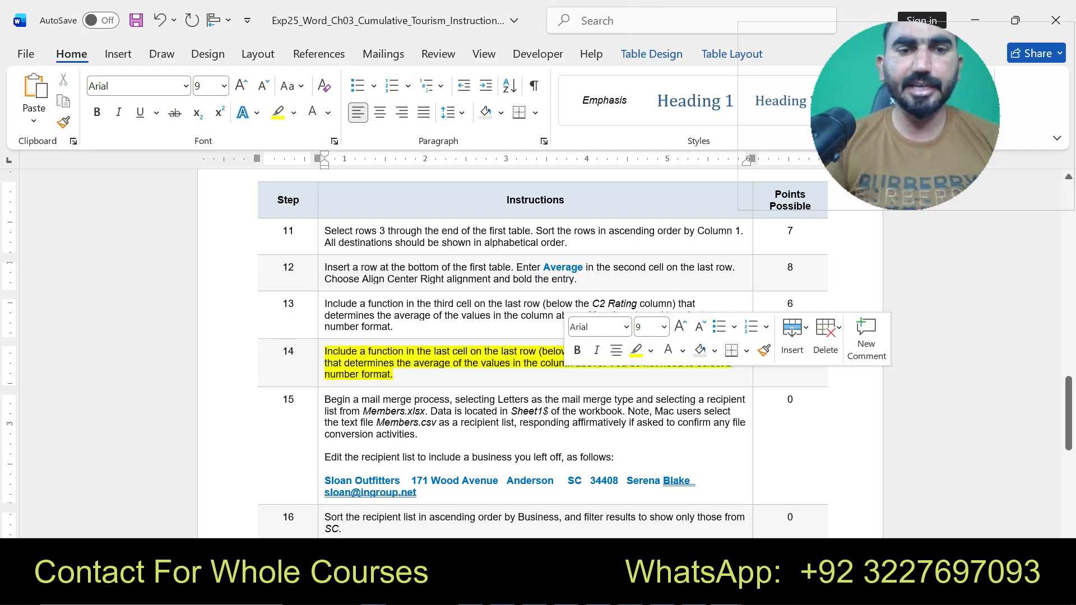
{"action": "left_click_drag", "start_coordinate": [325, 351], "coordinate": [519, 375]}
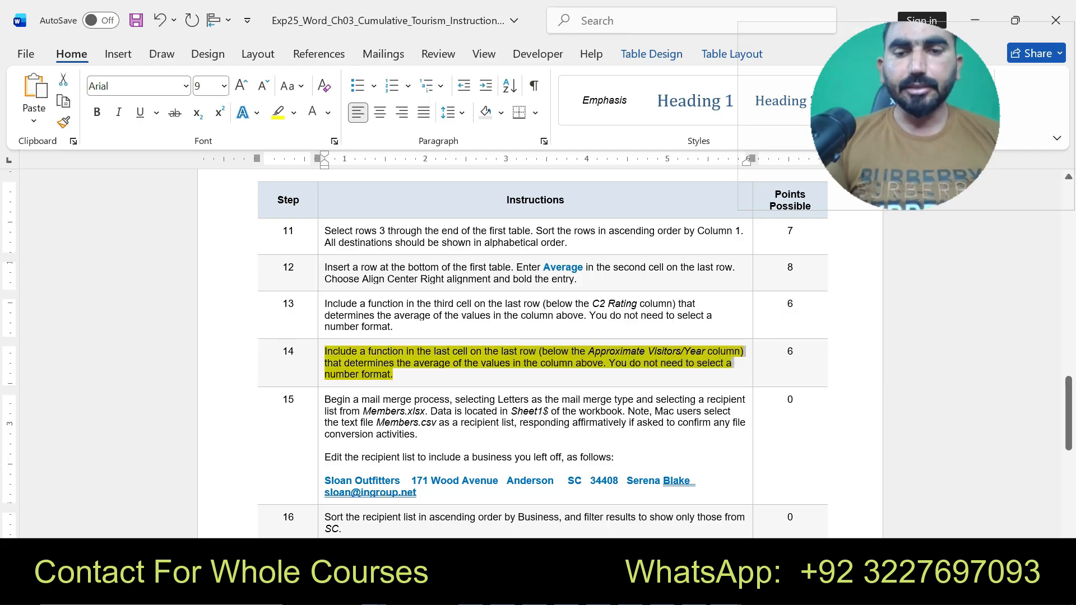
- In the flyer, insert an =AVERAGE(ABOVE) formula in the last cell of the last row, below Approximate Visitors/Year
{"action": "left_click", "coordinate": [973, 530]}
{"action": "left_click", "coordinate": [782, 511]}
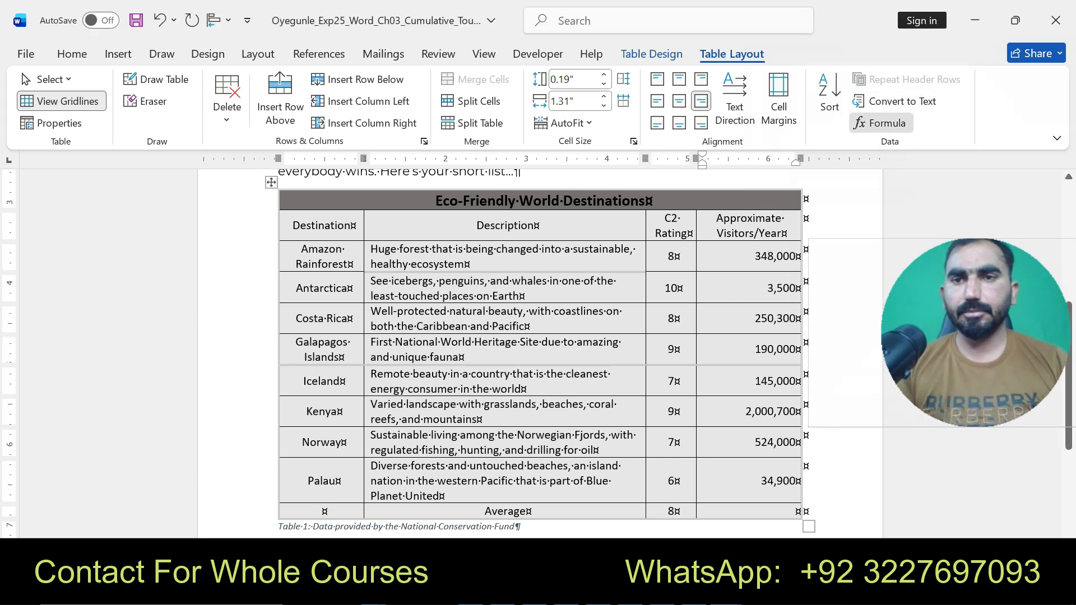
{"action": "left_click", "coordinate": [881, 123]}
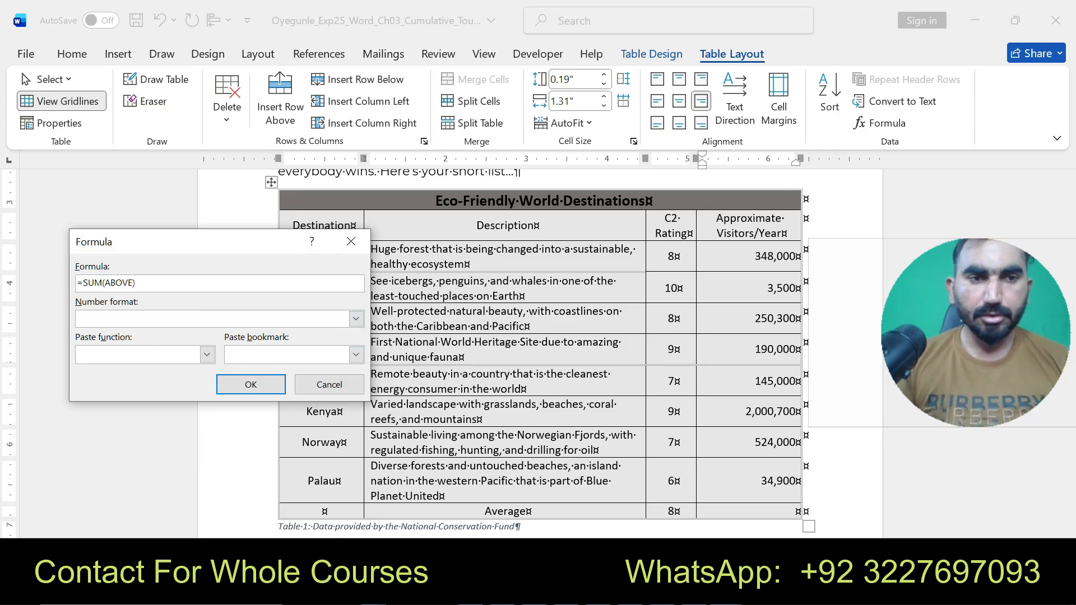
{"action": "left_click", "coordinate": [726, 591]}
{"action": "left_click", "coordinate": [636, 504]}
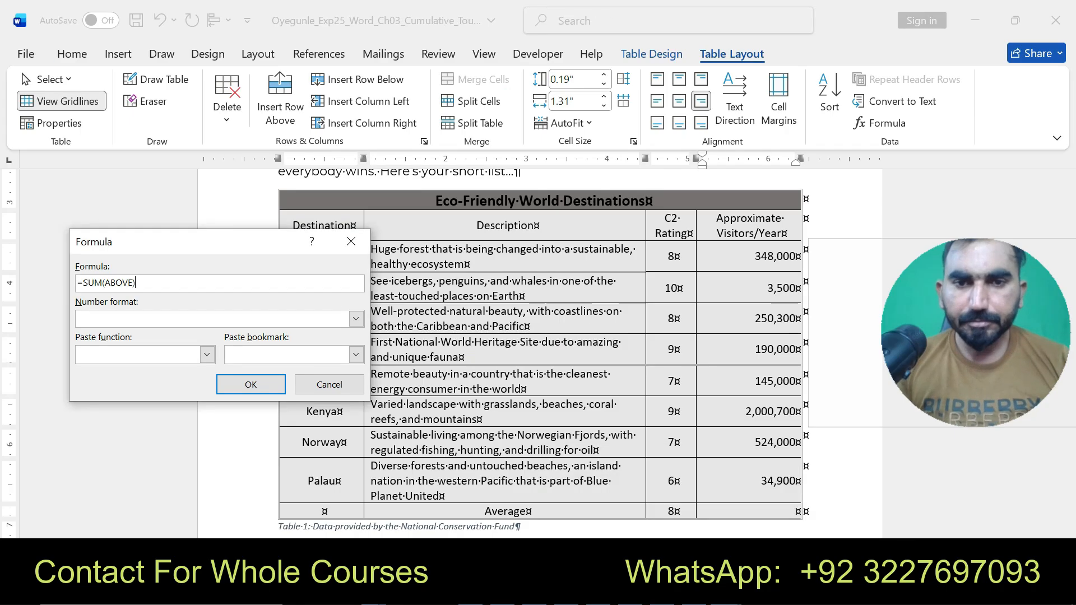
{"action": "mouse_move", "coordinate": [727, 592]}
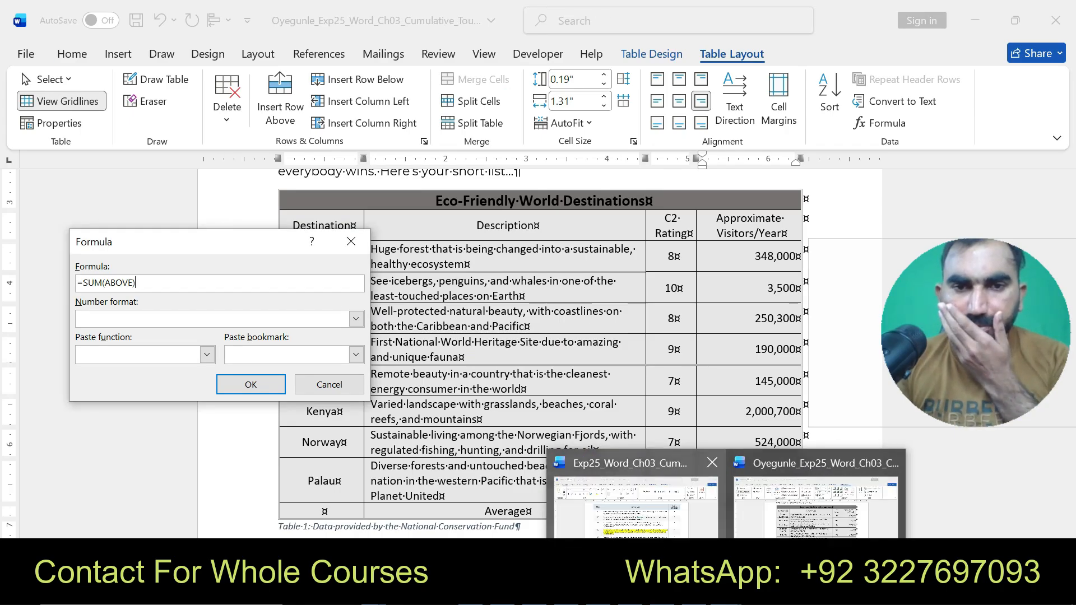
{"action": "left_click", "coordinate": [636, 507]}
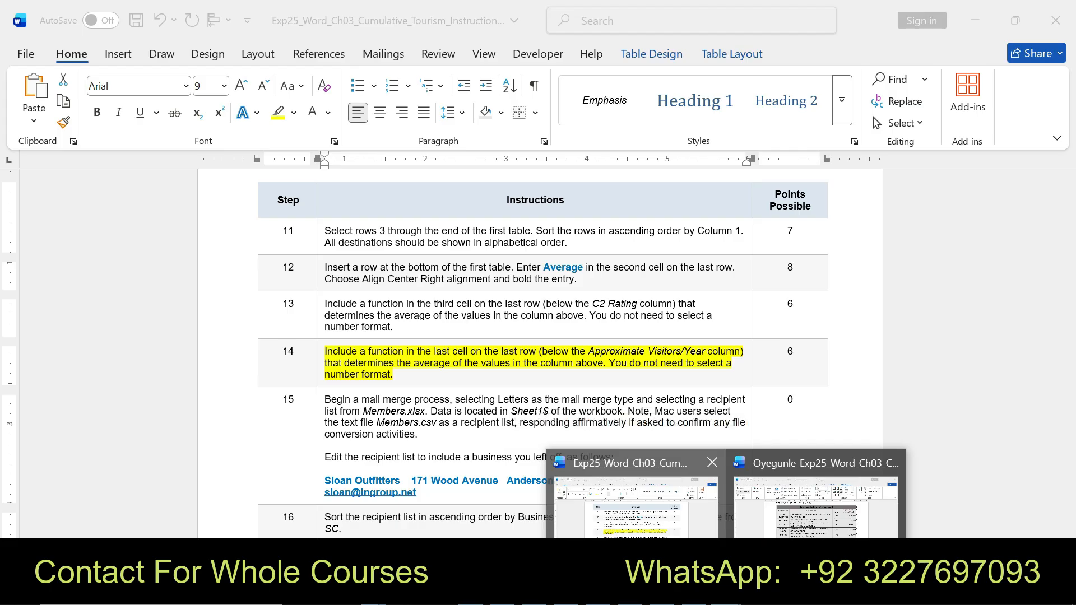
{"action": "left_click", "coordinate": [816, 507]}
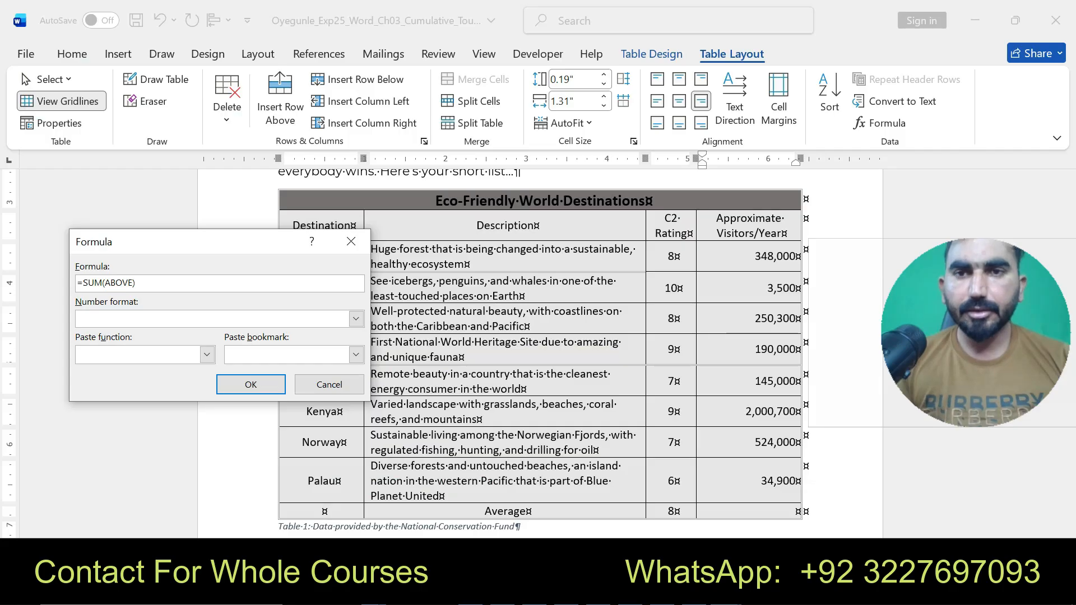
{"action": "left_click", "coordinate": [207, 354]}
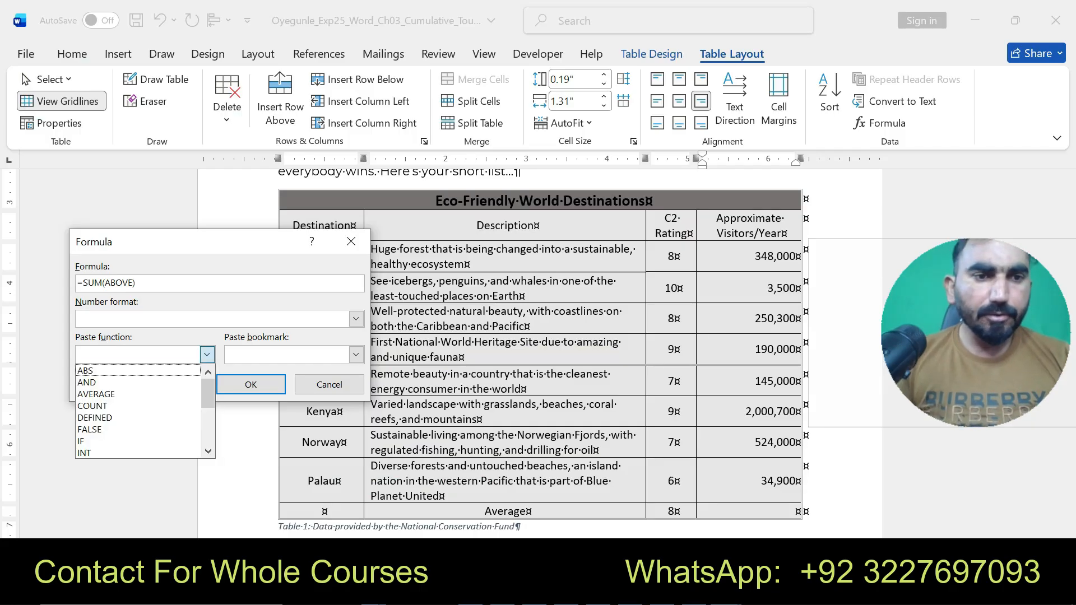
{"action": "left_click", "coordinate": [96, 394]}
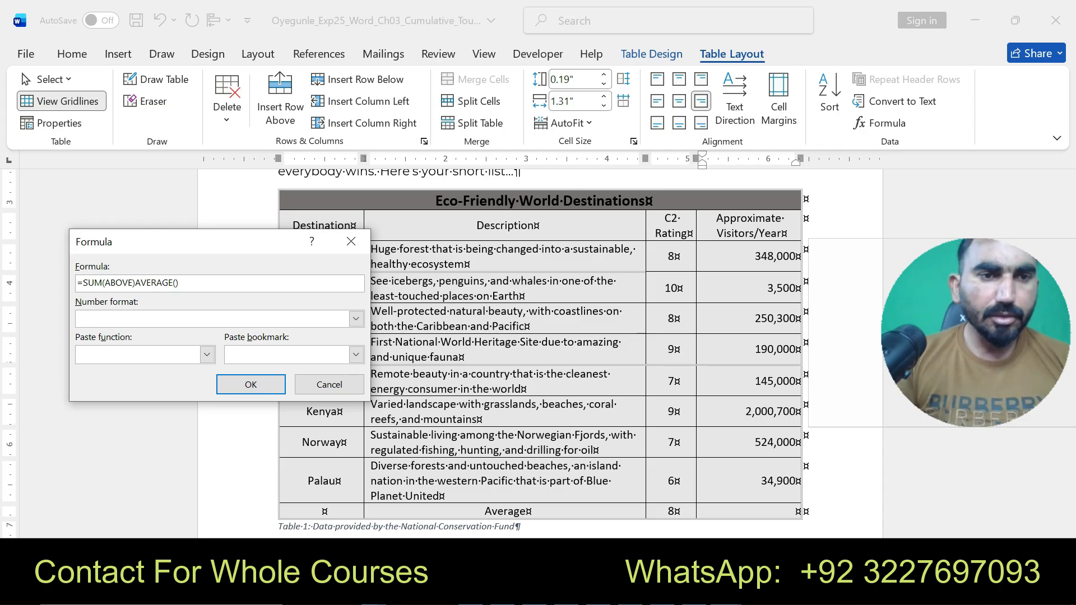
{"action": "left_click_drag", "start_coordinate": [102, 282], "coordinate": [82, 283]}
{"action": "key", "text": "BackSpace"}
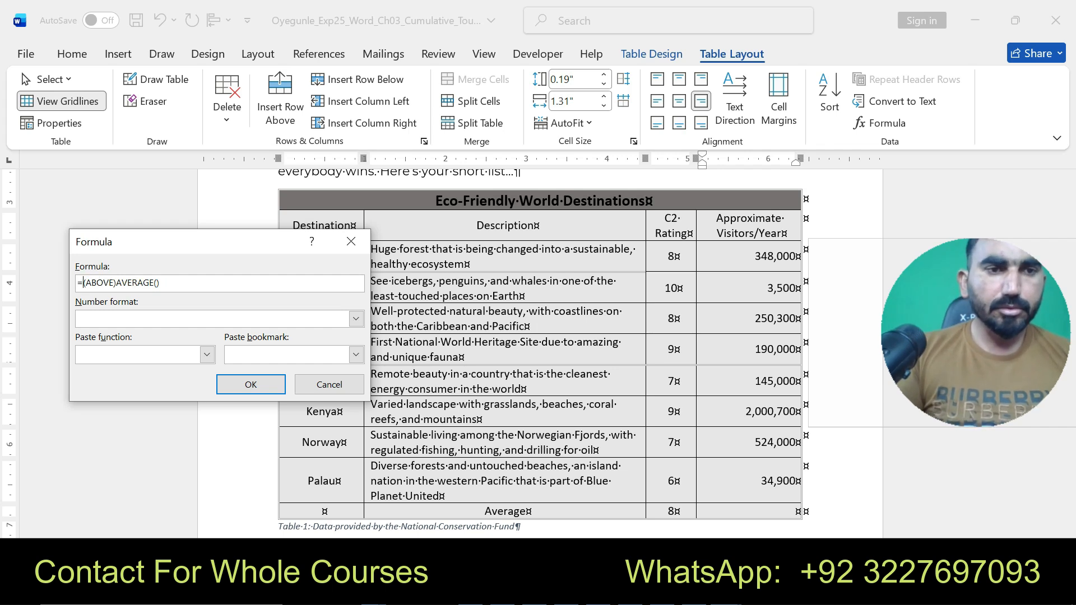
{"action": "left_click_drag", "start_coordinate": [116, 282], "coordinate": [154, 282]}
{"action": "left_click", "coordinate": [161, 283]}
{"action": "key", "text": "BackSpace"}
{"action": "key", "text": "BackSpace"}
{"action": "key", "text": "BackSpace"}
{"action": "key", "text": "BackSpace"}
{"action": "key", "text": "BackSpace"}
{"action": "key", "text": "BackSpace"}
{"action": "key", "text": "BackSpace"}
{"action": "key", "text": "BackSpace"}
{"action": "key", "text": "BackSpace"}
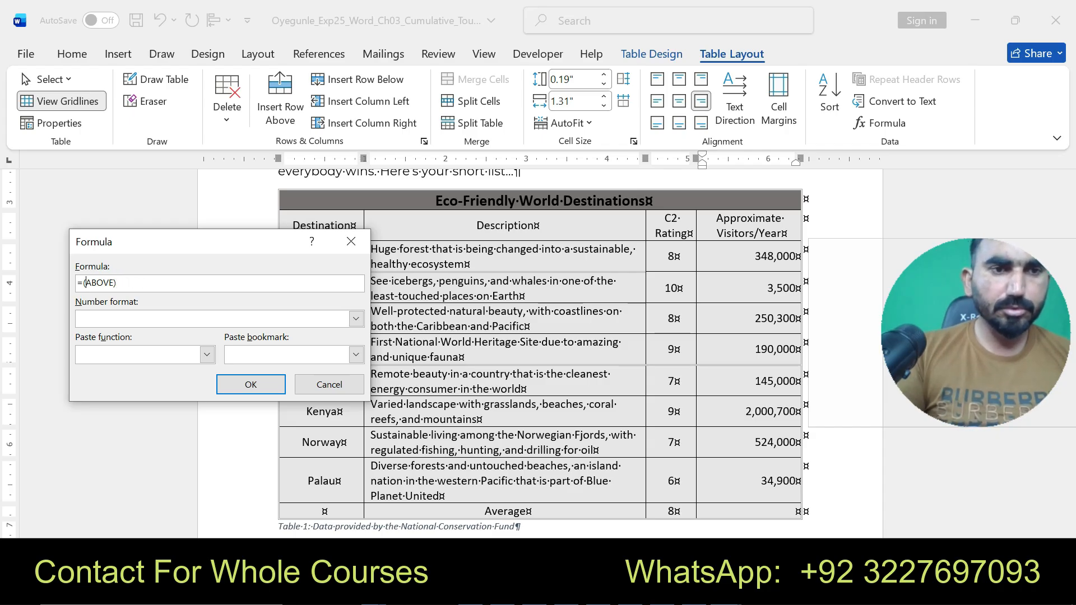
{"action": "type", "text": "AVERAGE"}
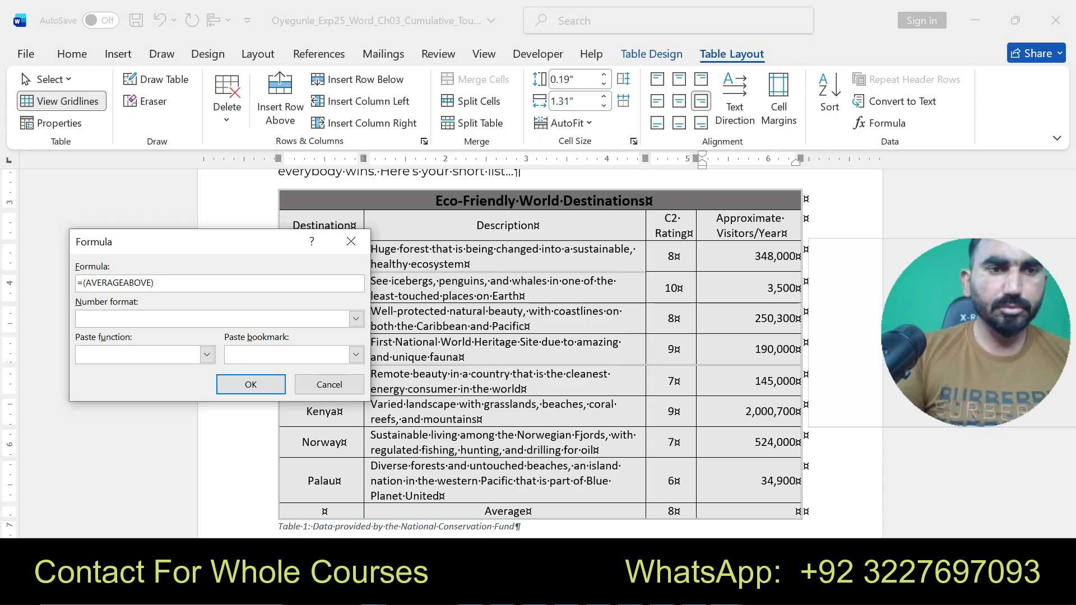
{"action": "key", "text": "ctrl+z"}
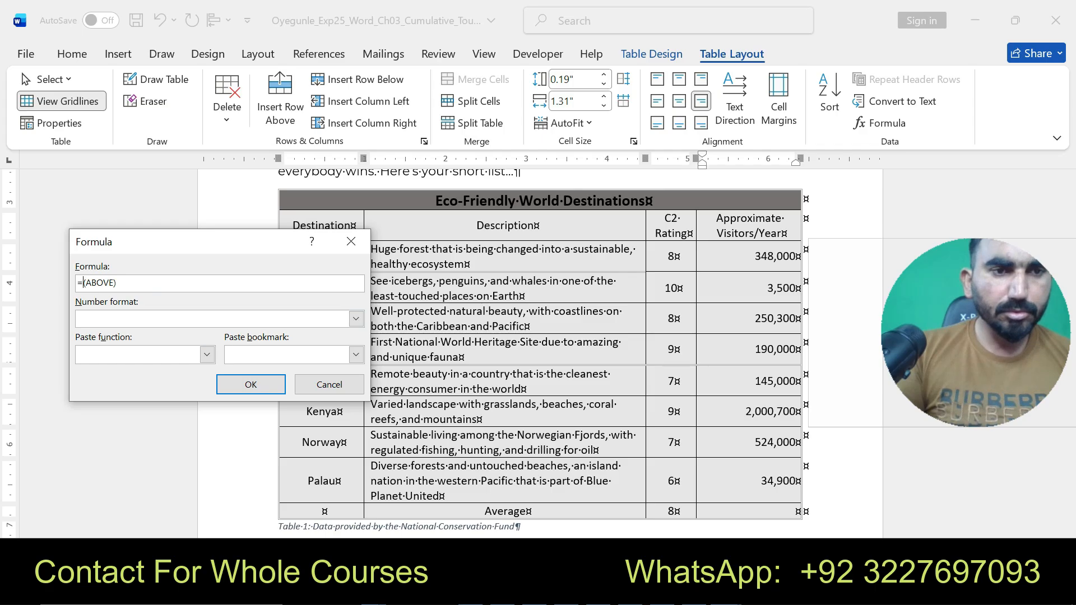
{"action": "type", "text": "AVERAGE"}
{"action": "left_click", "coordinate": [250, 385]}
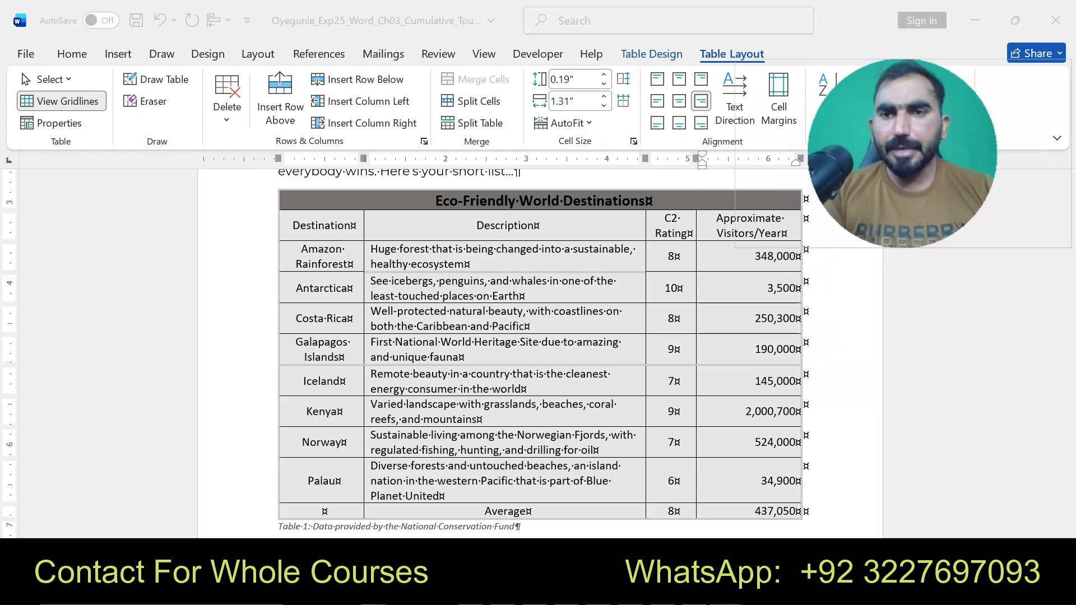
{"action": "scroll", "coordinate": [538, 348], "scroll_direction": "up", "scroll_amount": 5}
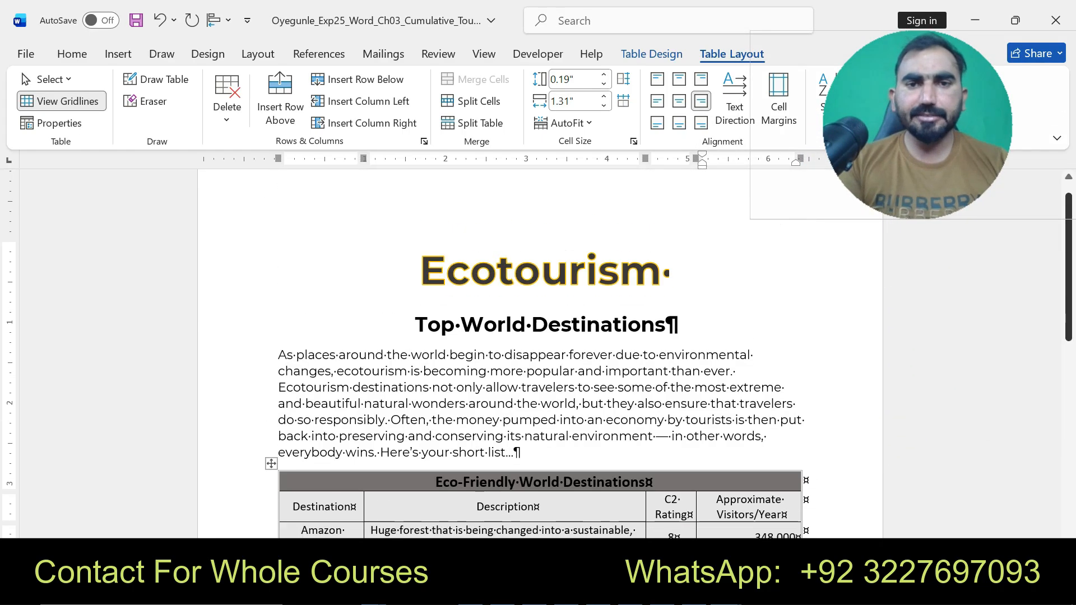